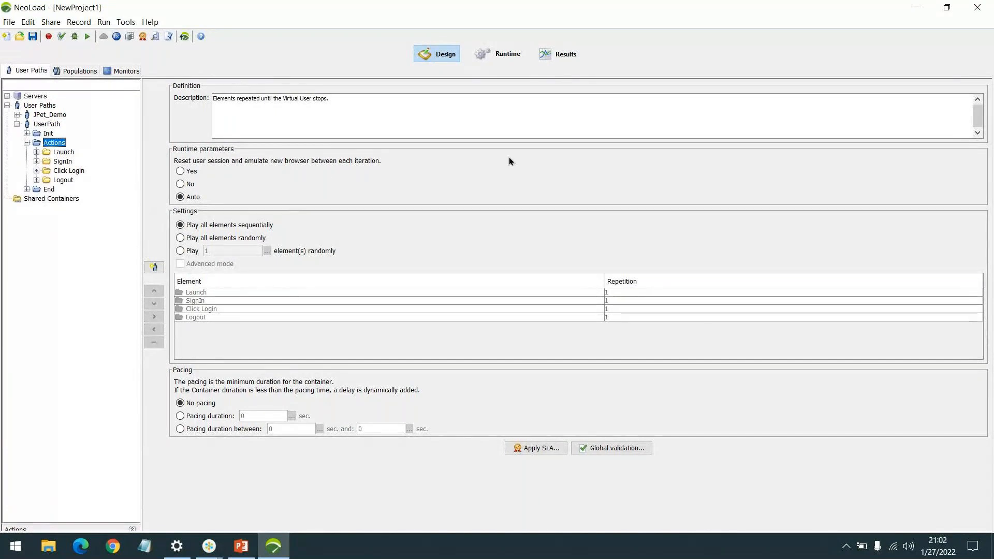
Rename the UserPath user path to Auth_JPet.
click(46, 124)
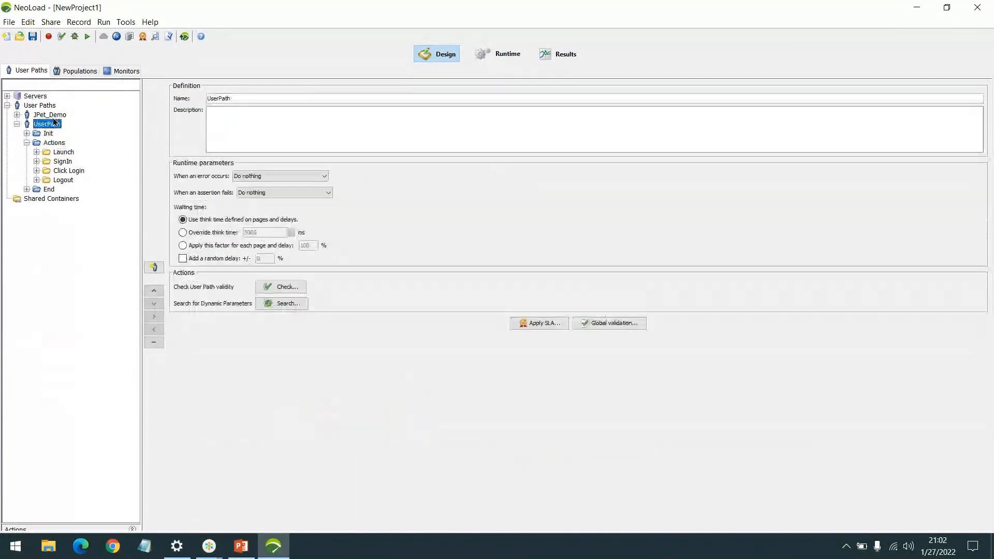
double_click(249, 97)
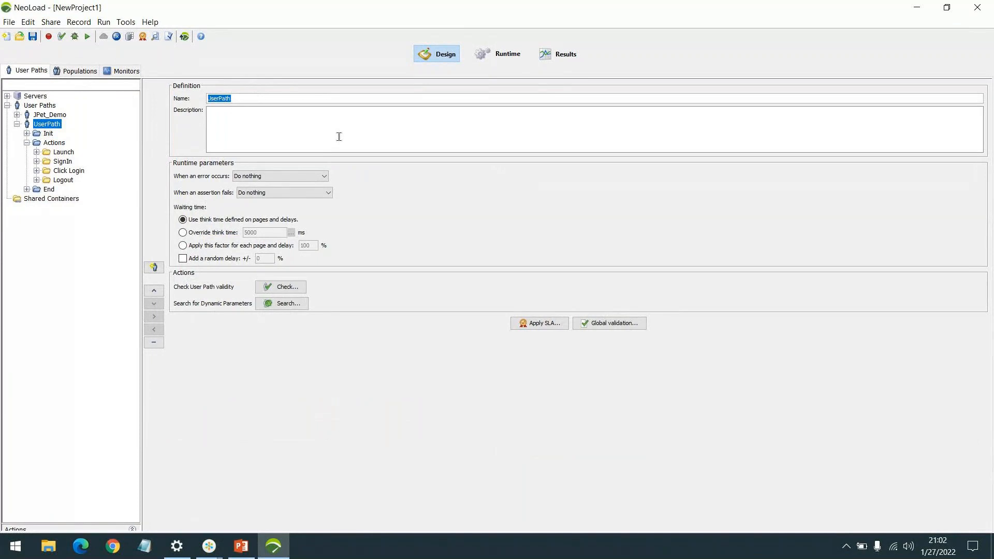
text(Auth_JPet)
click(64, 154)
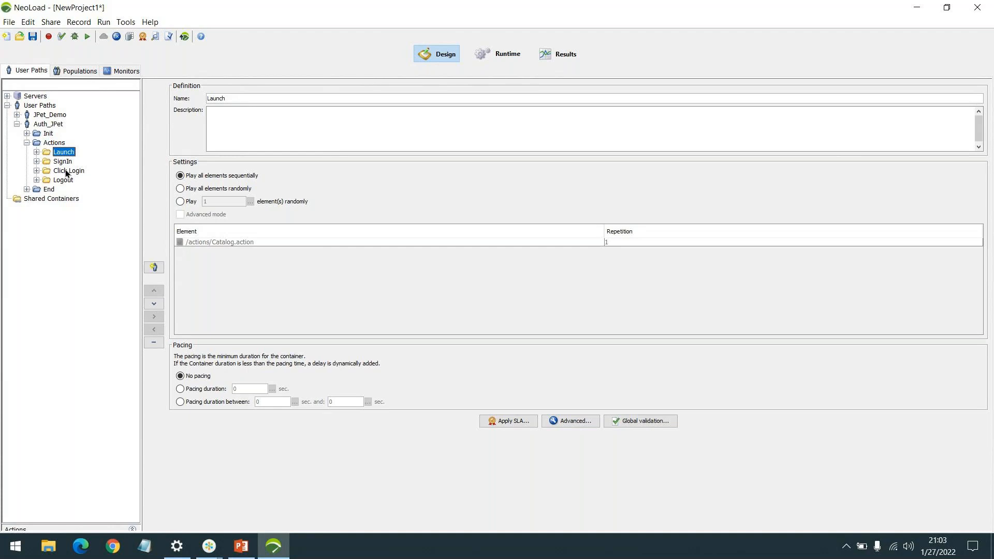
click(217, 556)
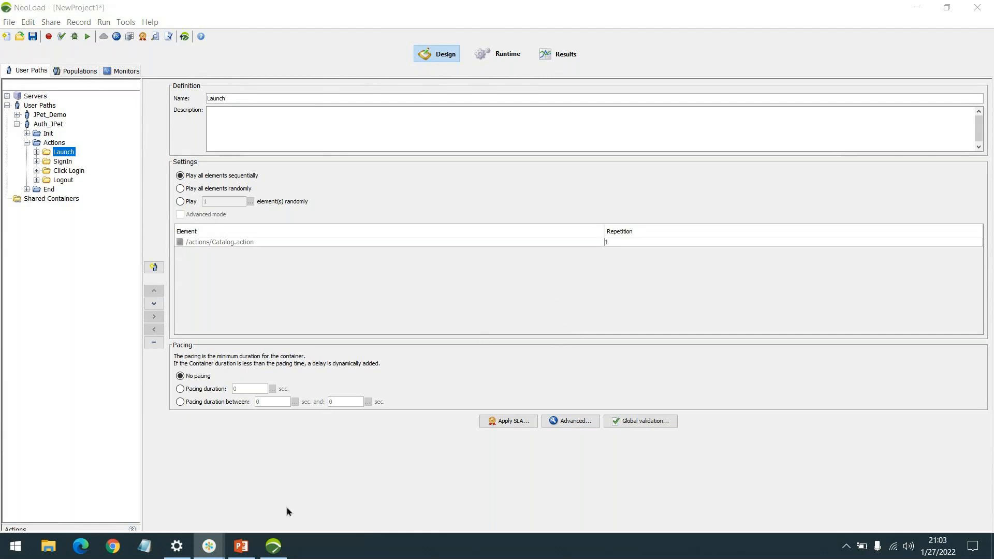
click(271, 549)
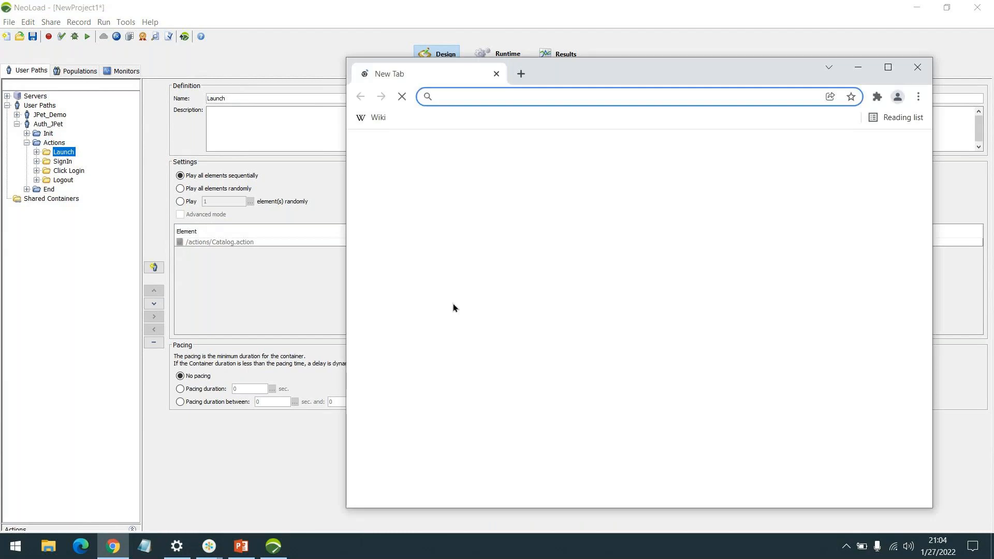
Go to neotys.com in Chrome.
text(neptys)
key(BackSpace)
key(BackSpace)
key(BackSpace)
key(BackSpace)
text(otys/)
key(BackSpace)
text(.com)
key(Return)
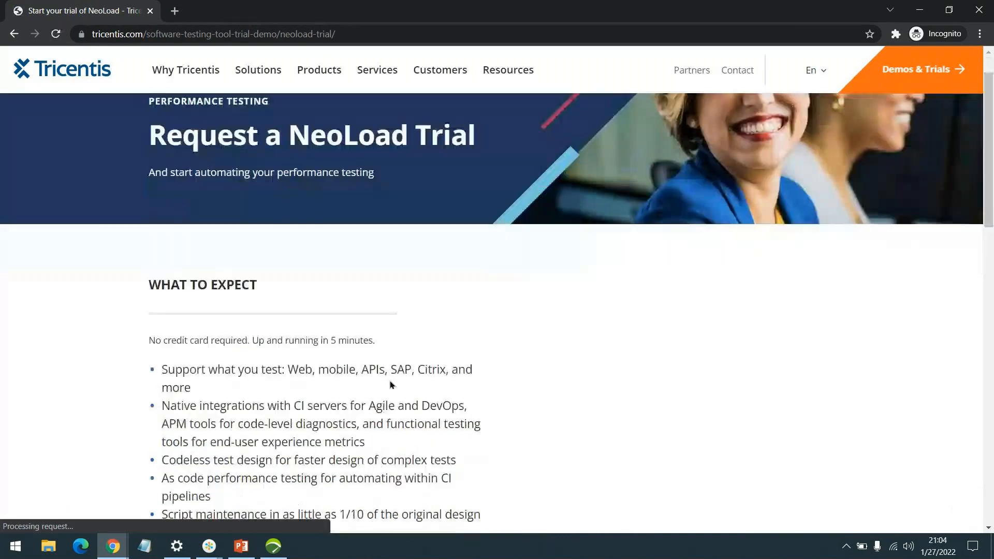
View the download page for the latest NeoLoad version offered to existing customers, and return to the NeoLoad project.
scroll(392, 384, down, 4)
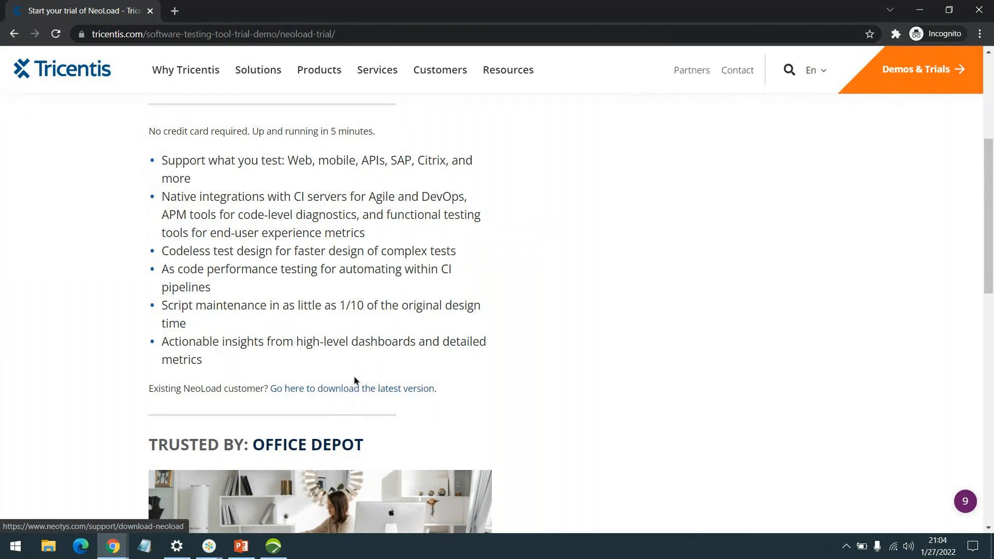
click(339, 394)
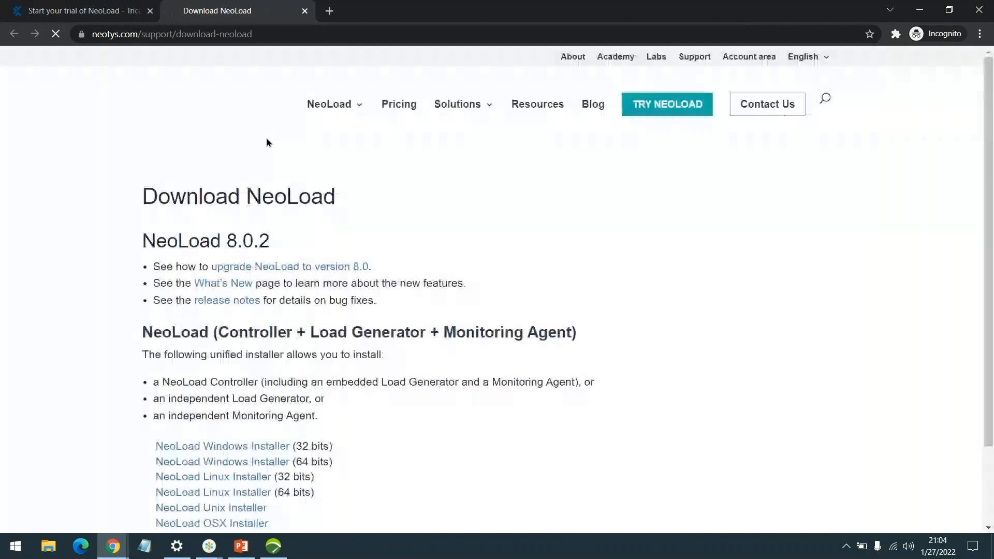
scroll(209, 360, down, 2)
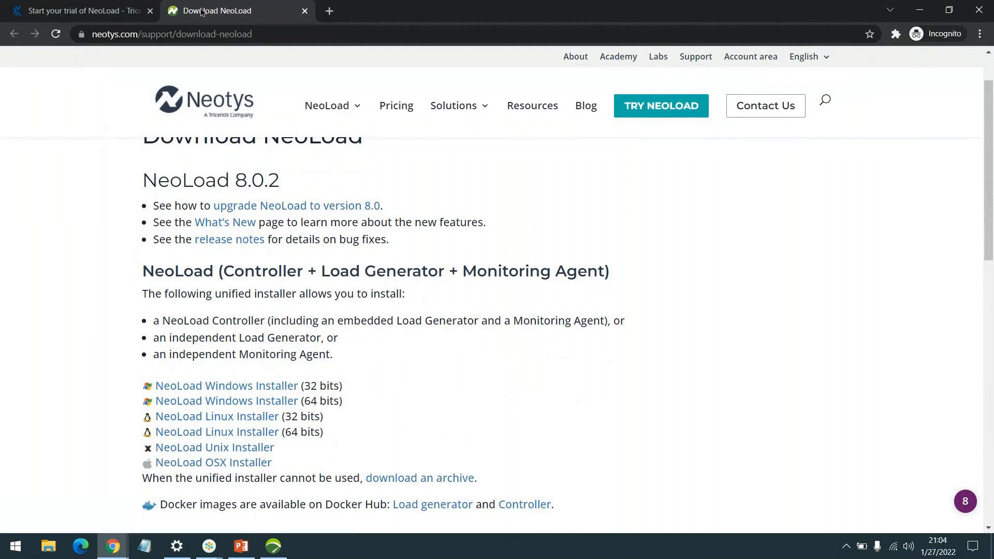
click(919, 9)
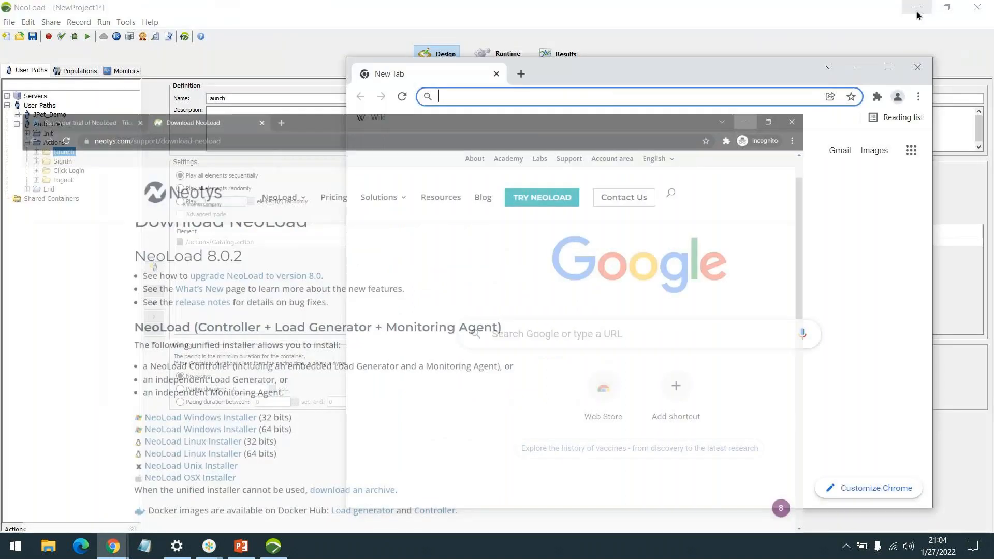
click(914, 65)
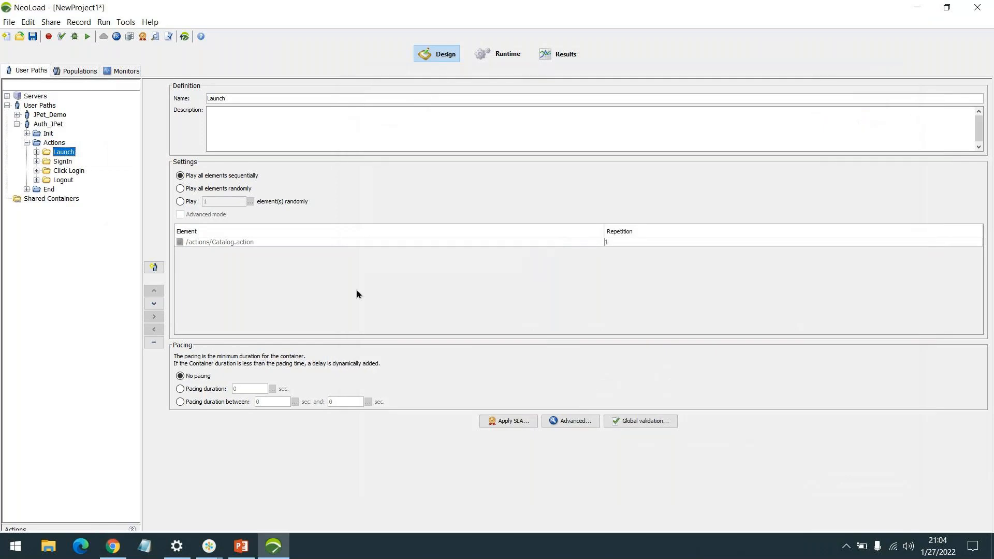
Expand the Launch, SignIn, Click Login and Logout transactions of Auth_JPet down to their individual requests.
click(62, 162)
click(64, 151)
double_click(46, 152)
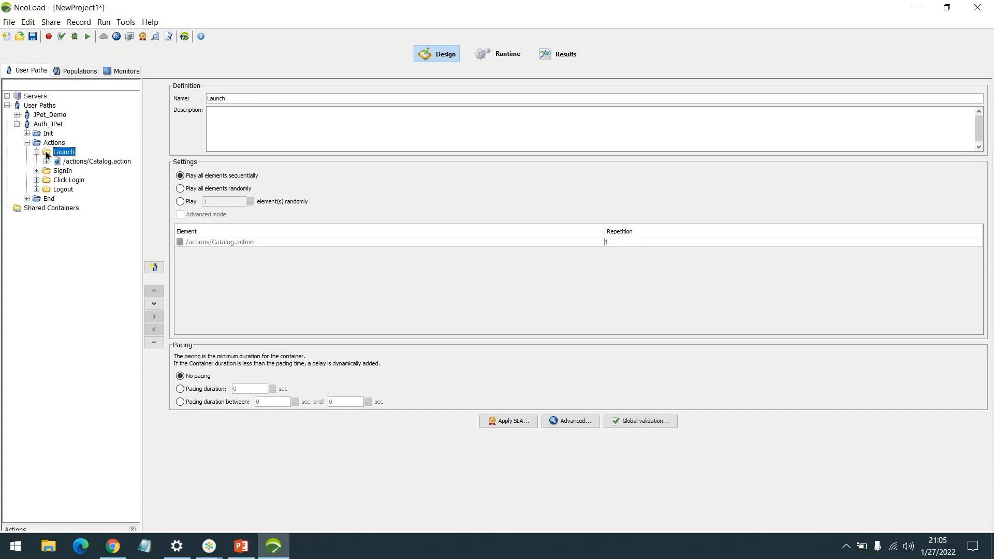
double_click(69, 162)
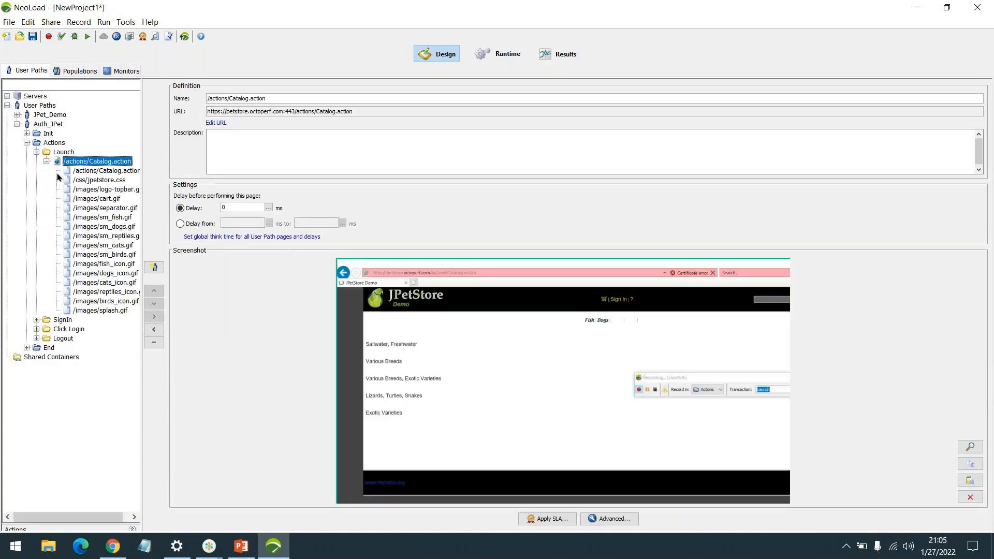
double_click(53, 320)
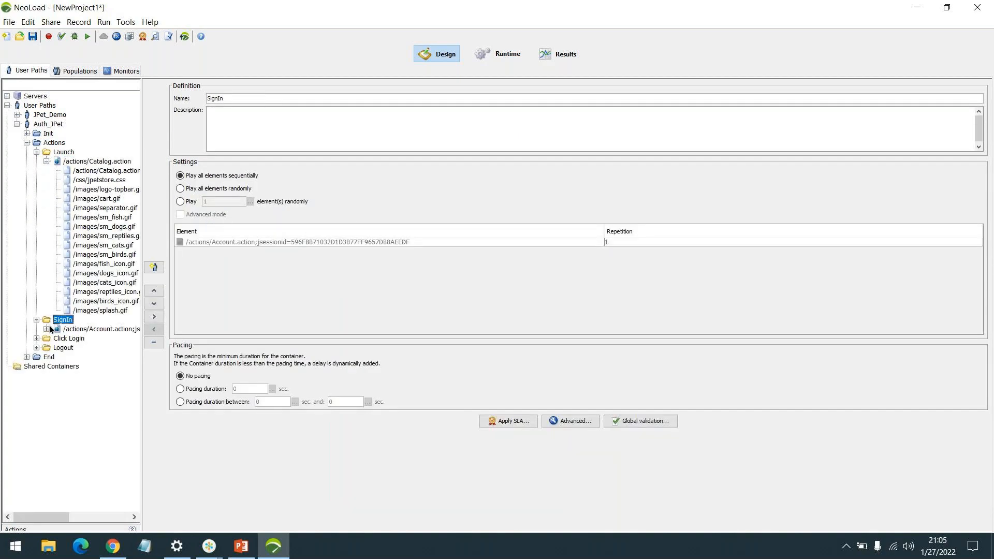
double_click(60, 329)
double_click(67, 348)
click(65, 357)
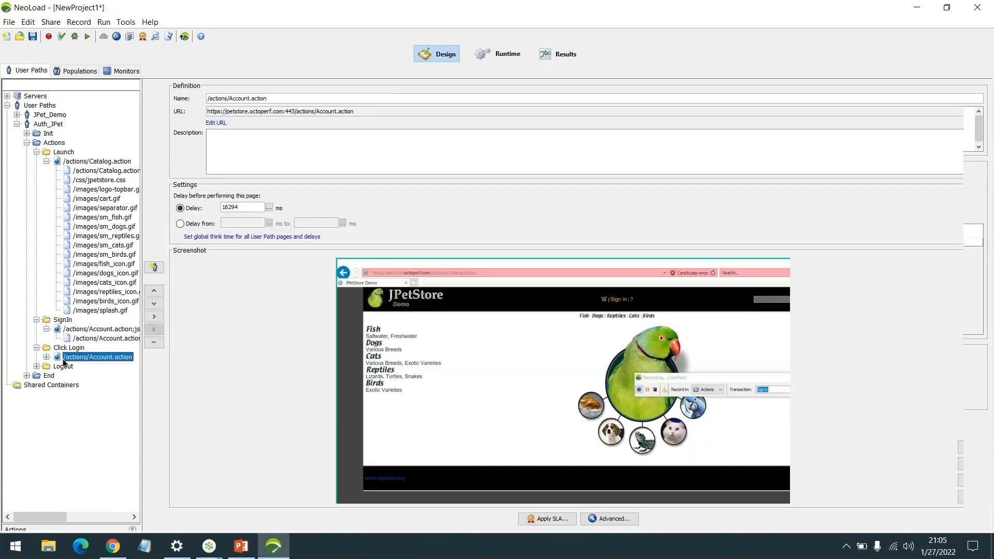
double_click(64, 358)
double_click(73, 395)
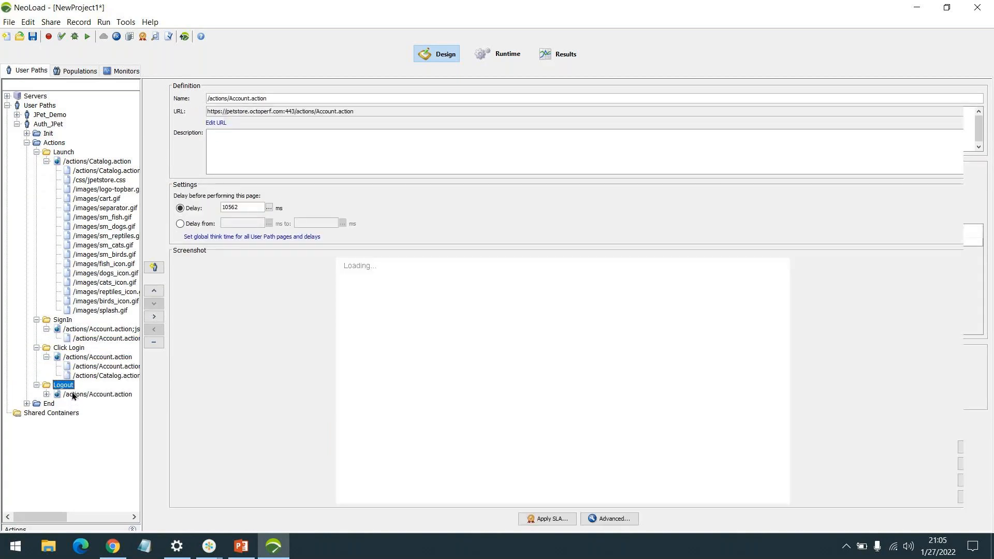
click(81, 405)
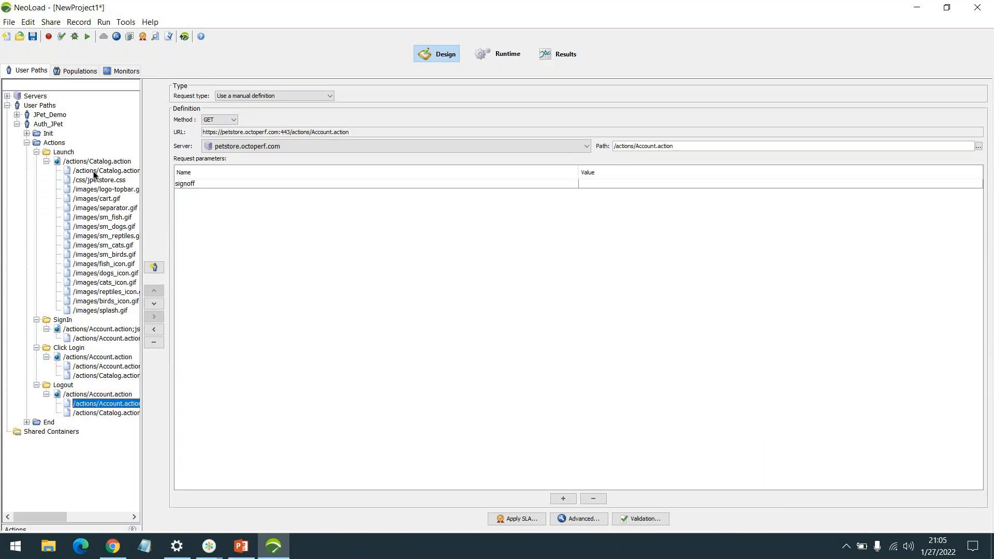
Review the recorded requests under the Launch and SignIn transactions one by one.
click(98, 180)
key(Down)
key(Up)
key(Up)
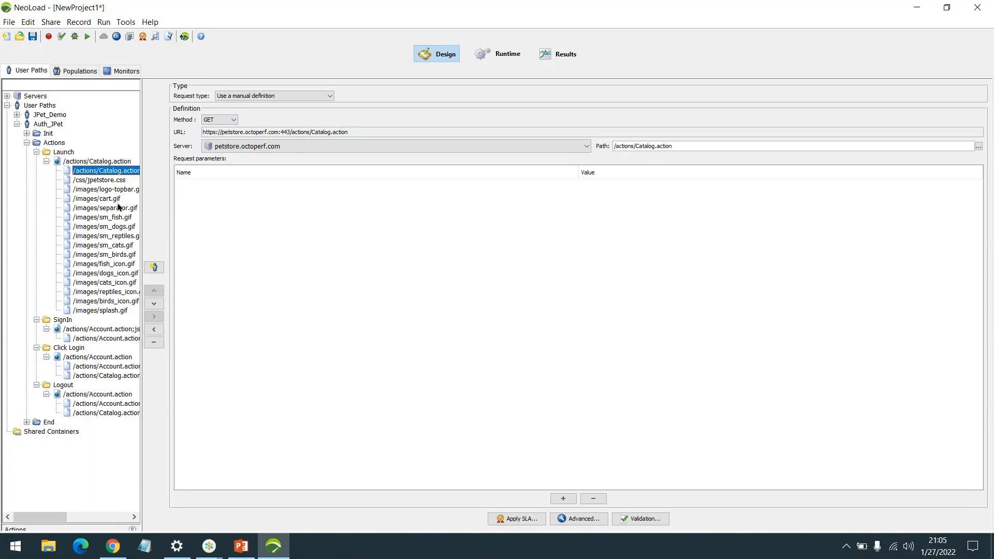
key(Down)
key(Down)
key(Down)
key(Down)
key(Down)
key(Down)
key(Down)
key(Down)
key(Down)
key(Down)
key(Down)
key(Down)
key(Down)
key(Down)
key(Down)
key(Down)
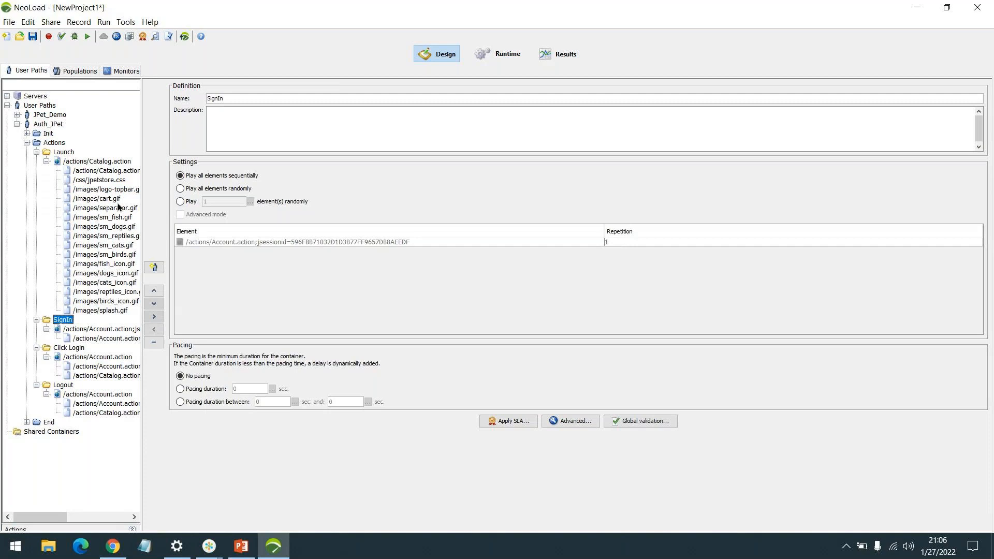
key(Down)
key(Down)
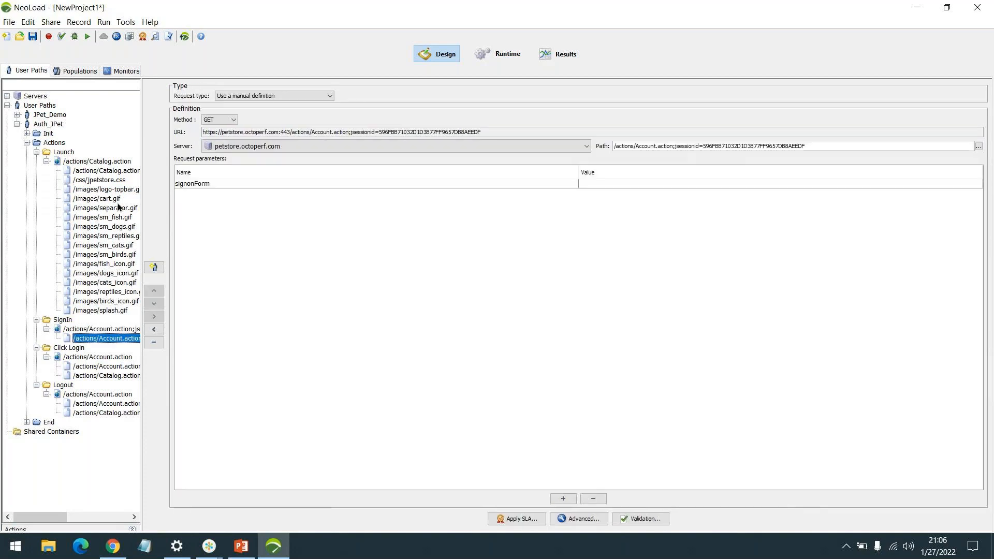
Inspect the POST parameters of the Account.action request under Click Login, including username and __fp, and its advanced request headers.
key(Down)
key(Down)
key(Down)
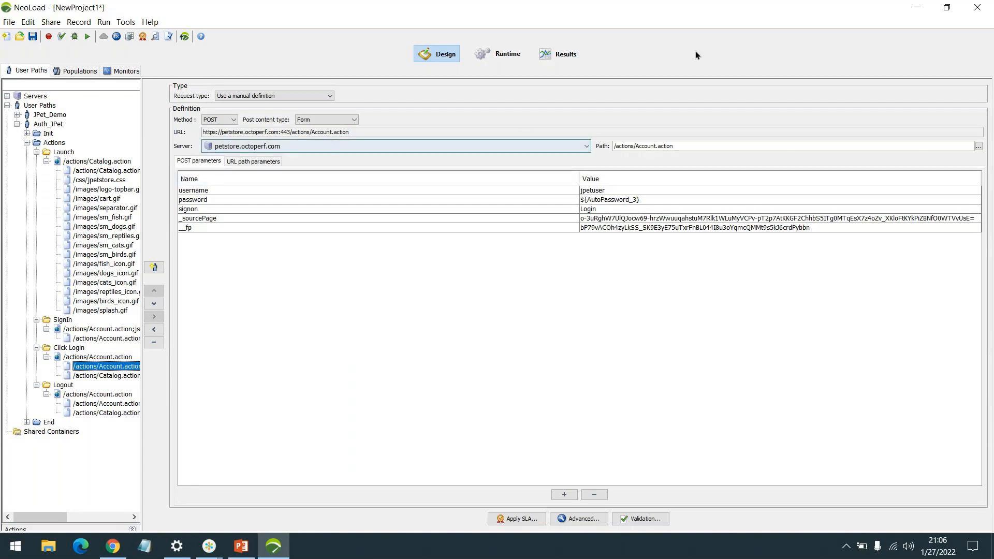
click(673, 226)
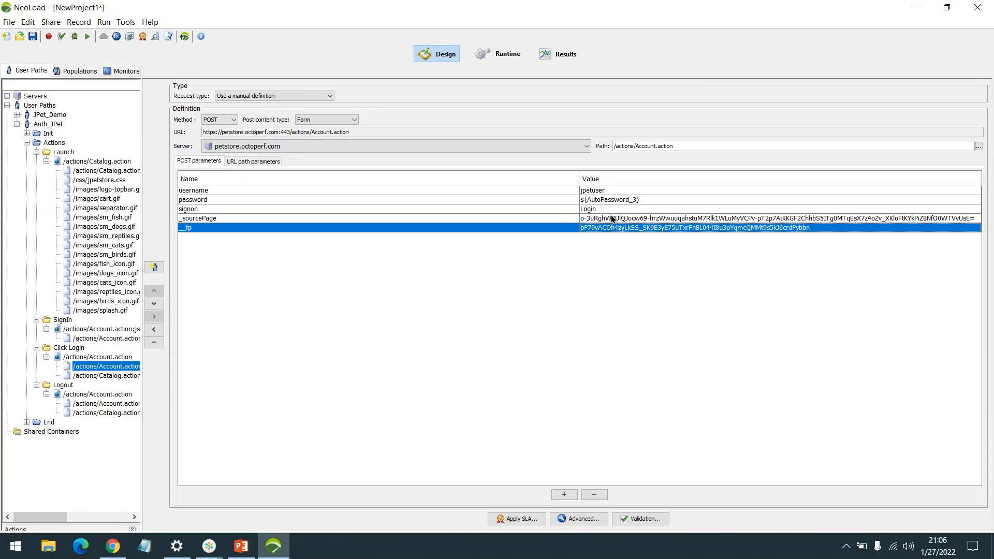
click(612, 191)
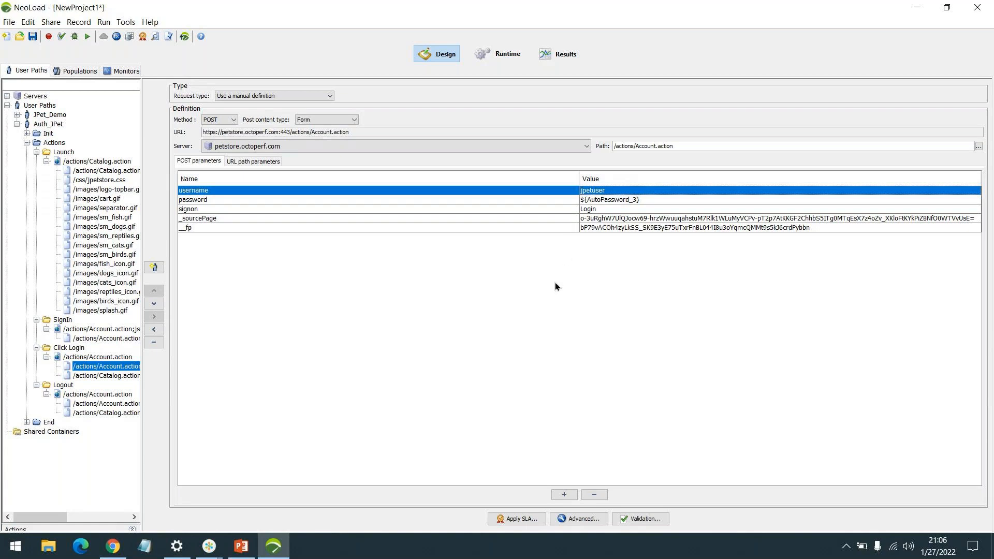
click(580, 518)
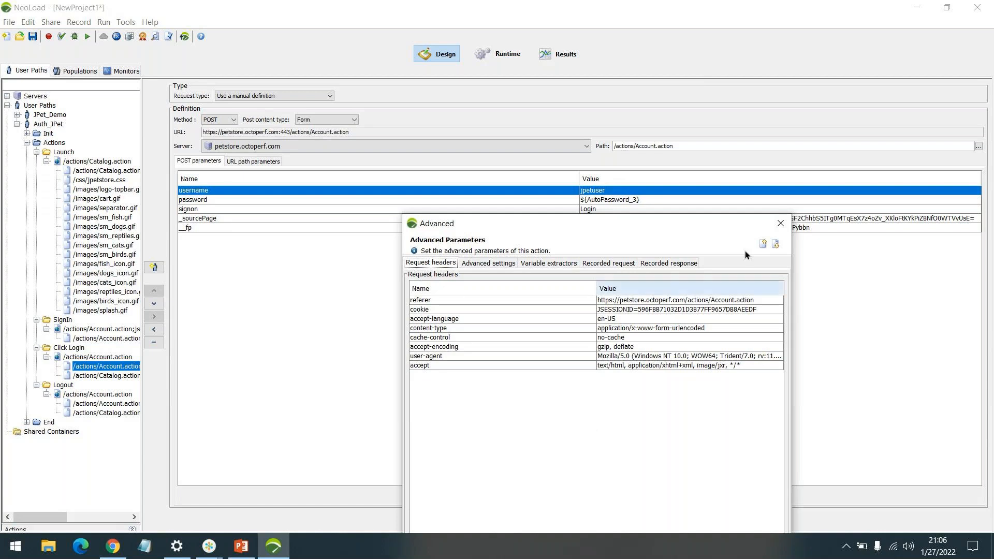
click(781, 223)
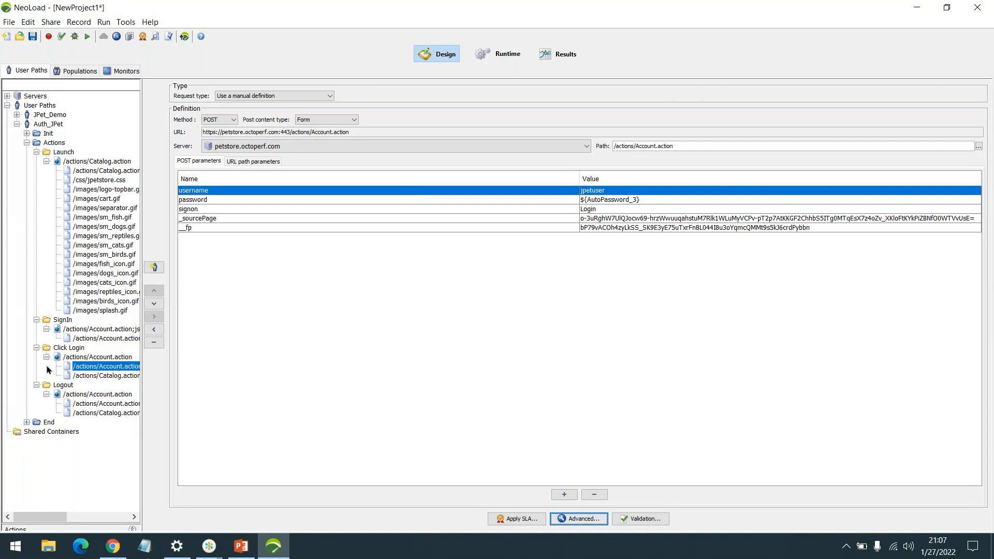
Collapse the Click Login, Logout, SignIn and Launch transactions in the user path tree.
click(37, 347)
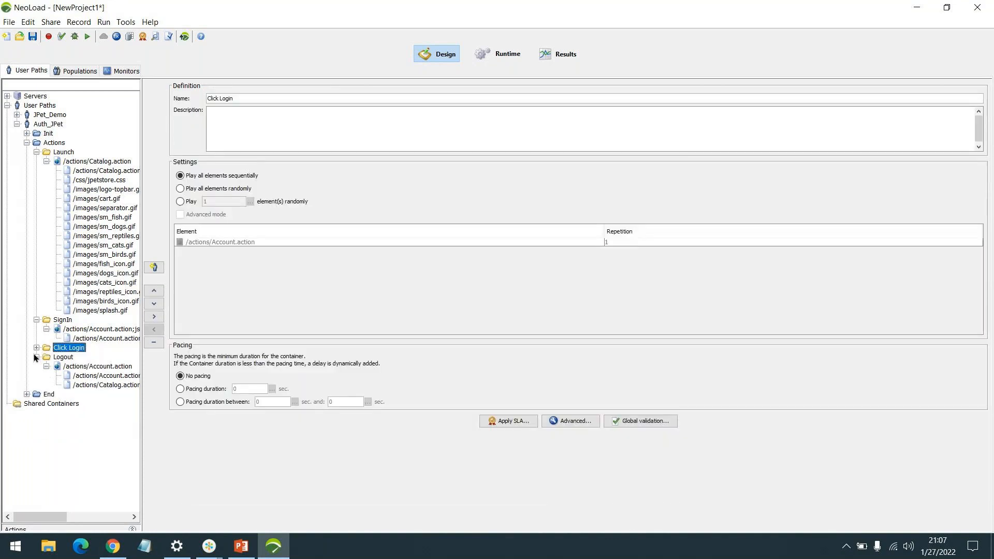
click(36, 357)
click(37, 320)
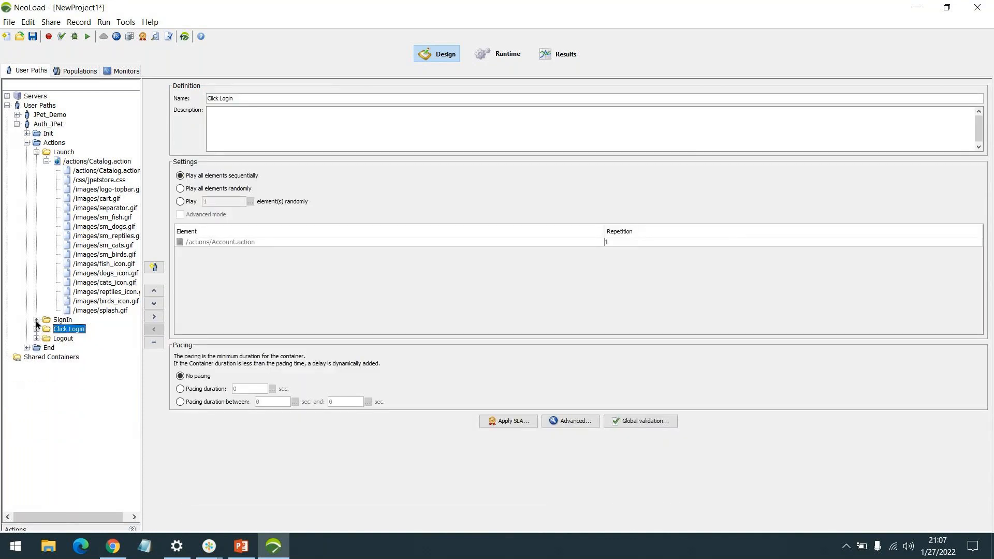
click(36, 152)
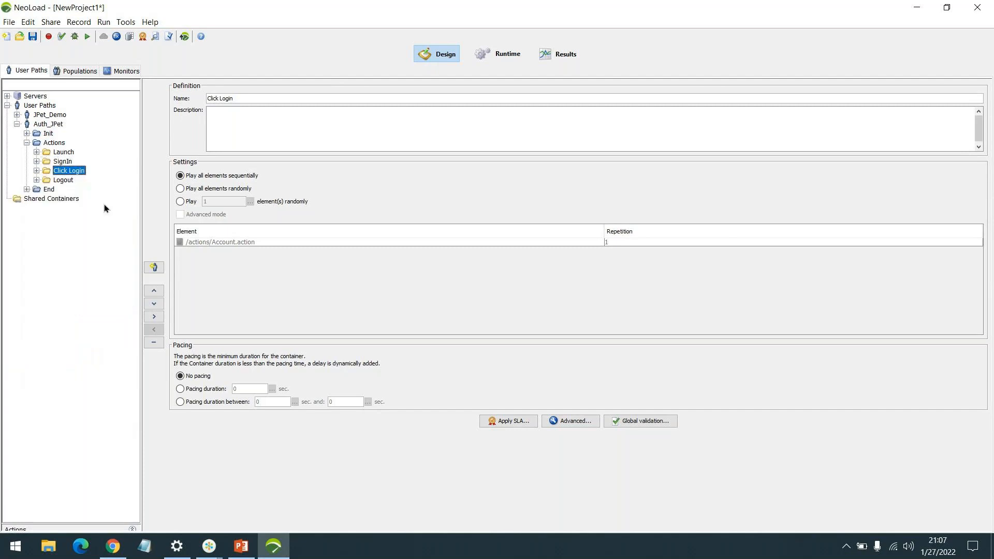
Switch to Chrome and open amazon.in in a new tab.
click(114, 548)
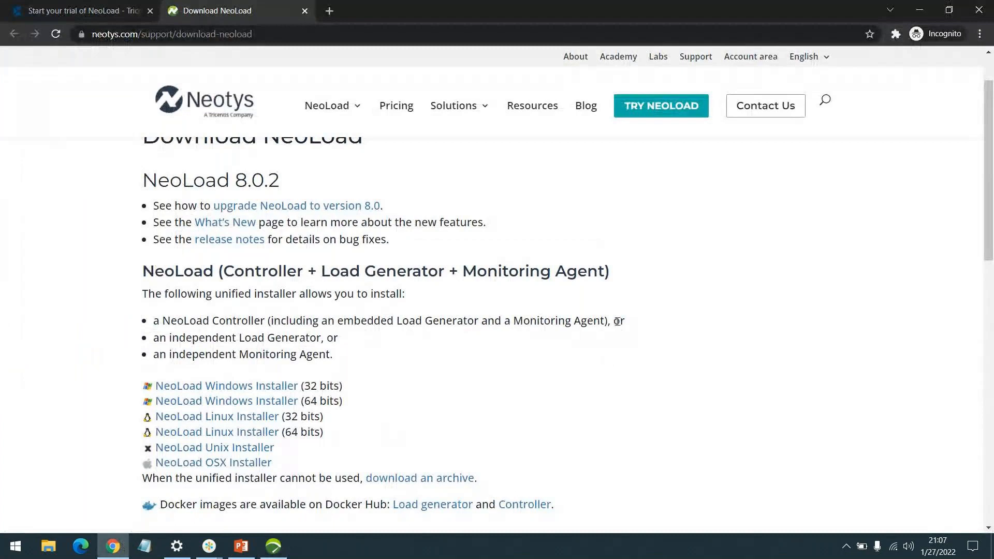
click(329, 11)
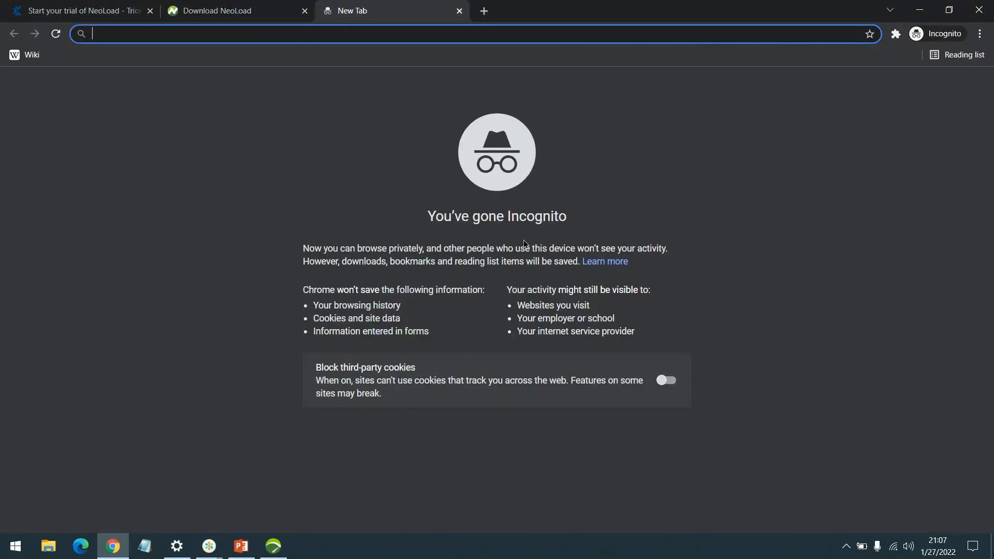
text(amazon.in)
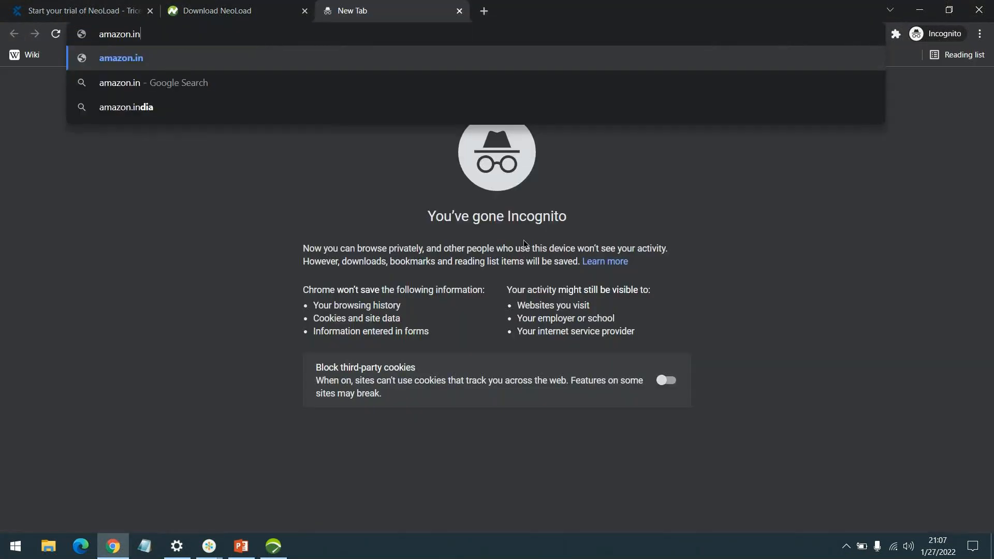
key(Return)
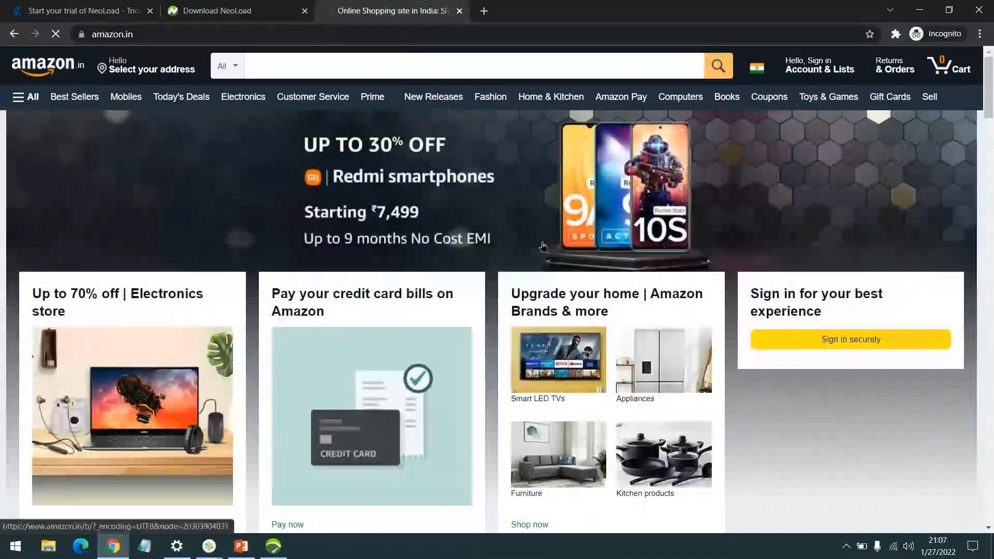
Open the Redmi smartphones promotion on Amazon and browse to the Redmi Note Series products.
mouse_move(864, 109)
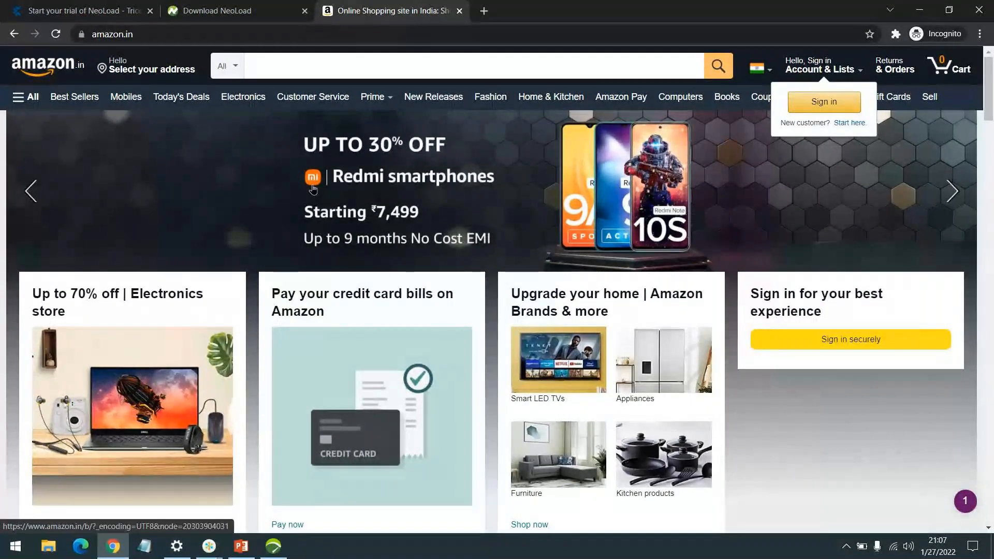
click(451, 201)
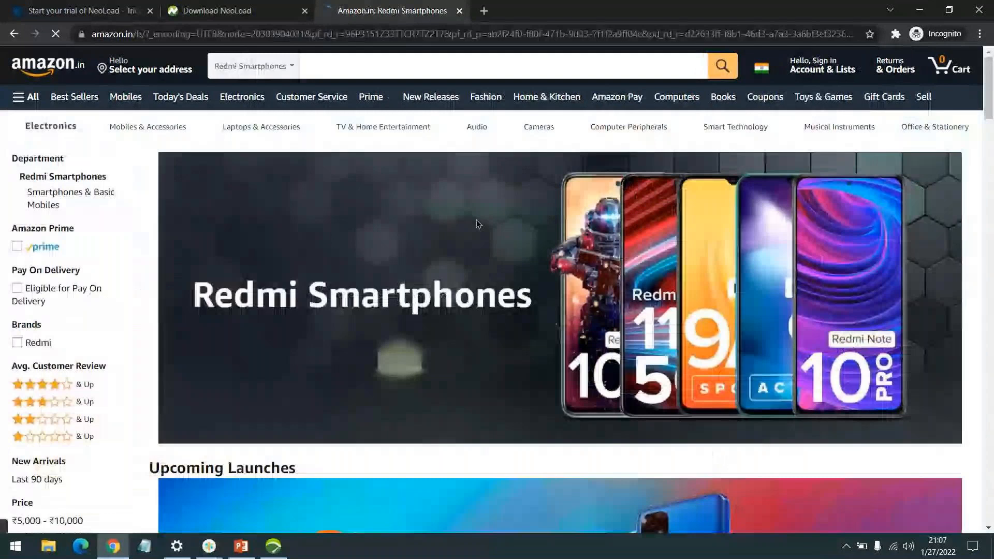
scroll(501, 175, down, 10)
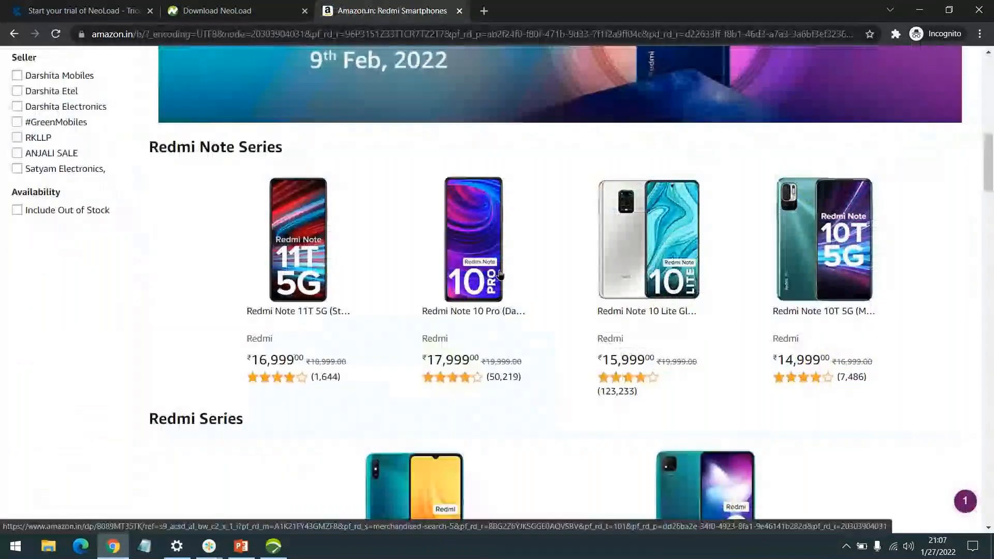
Leave the Redmi Smartphones promotion and return to the Amazon.in home page.
scroll(498, 277, up, 7)
scroll(706, 259, up, 4)
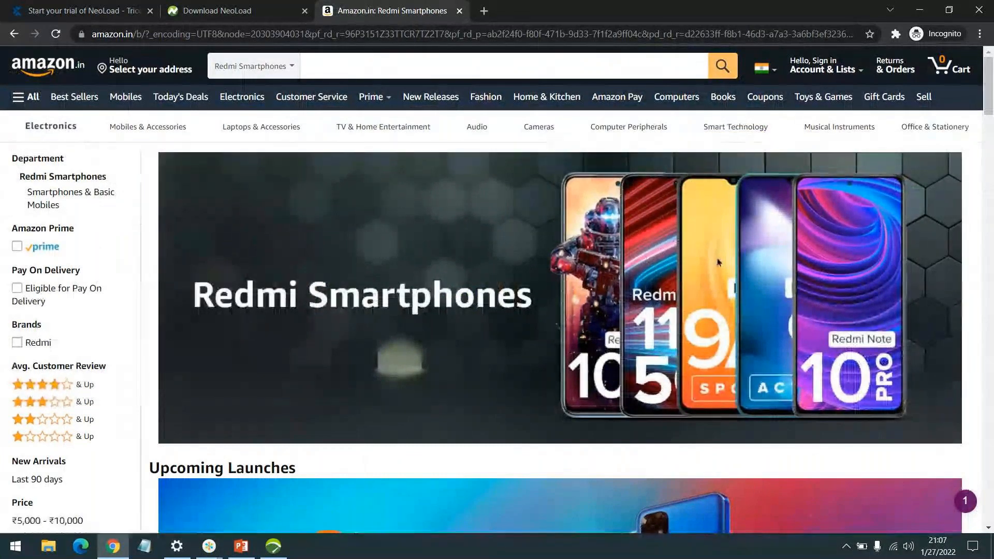
click(40, 78)
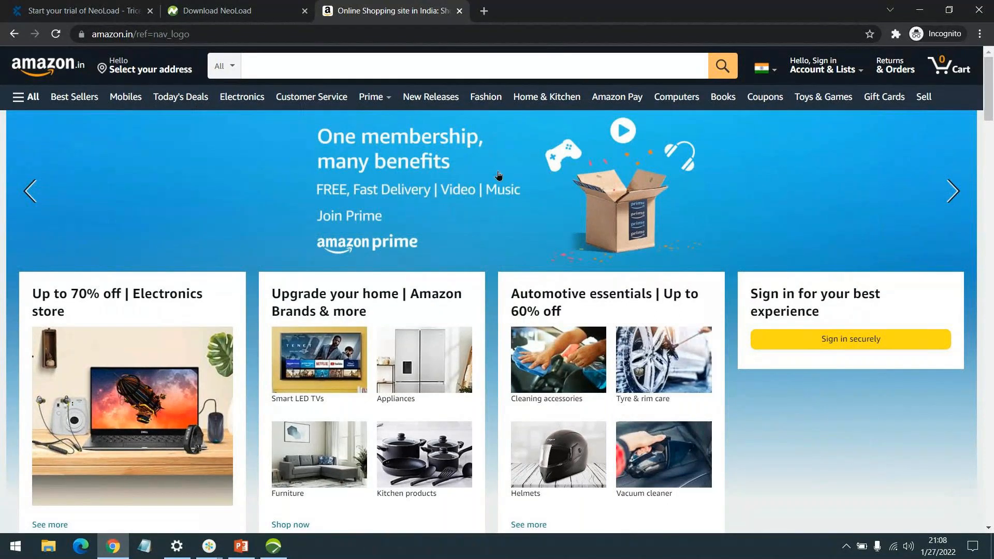
Open facebook.com in a new browser tab.
click(483, 12)
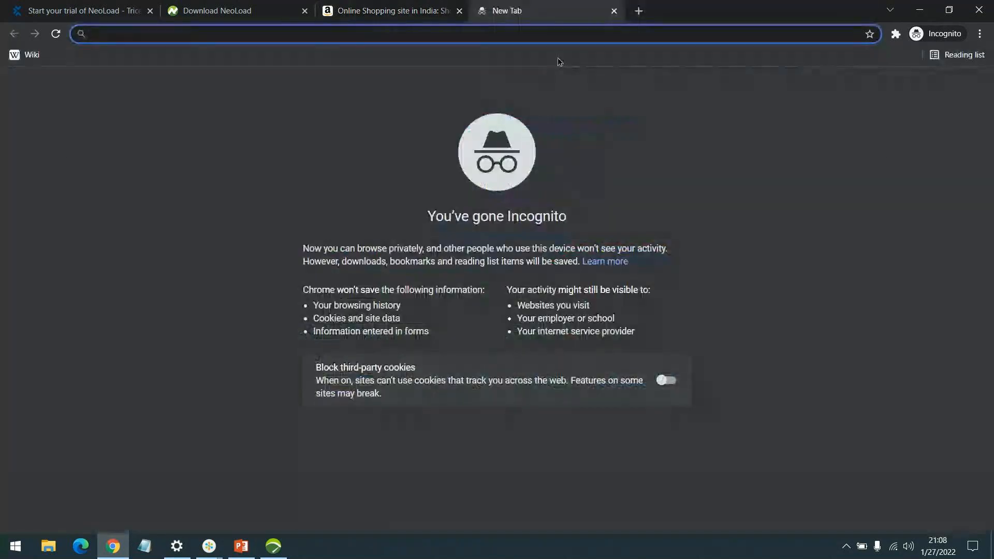
text(facebook)
key(Return)
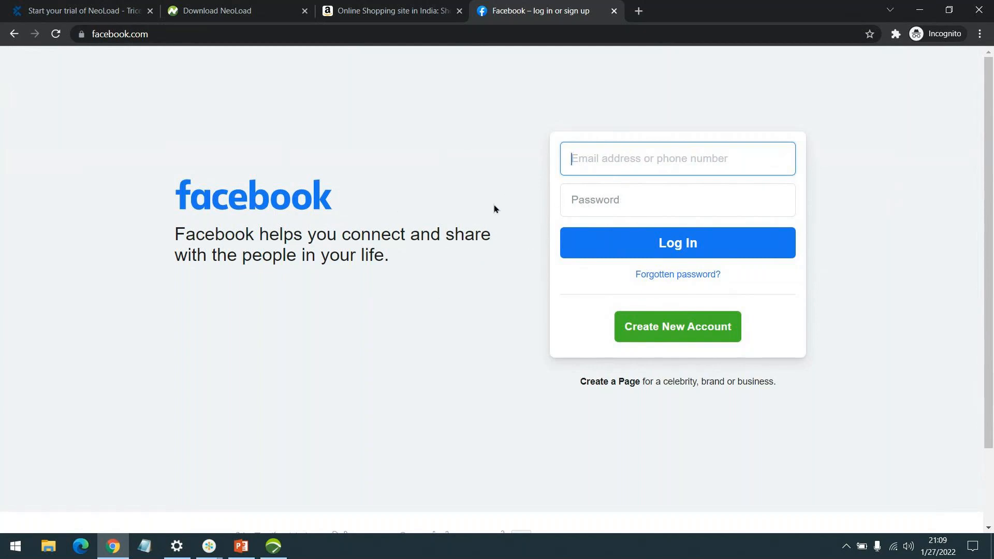
Search for "icicbank" in a new tab, open the ICICI Bank website and allow its update notifications.
click(638, 10)
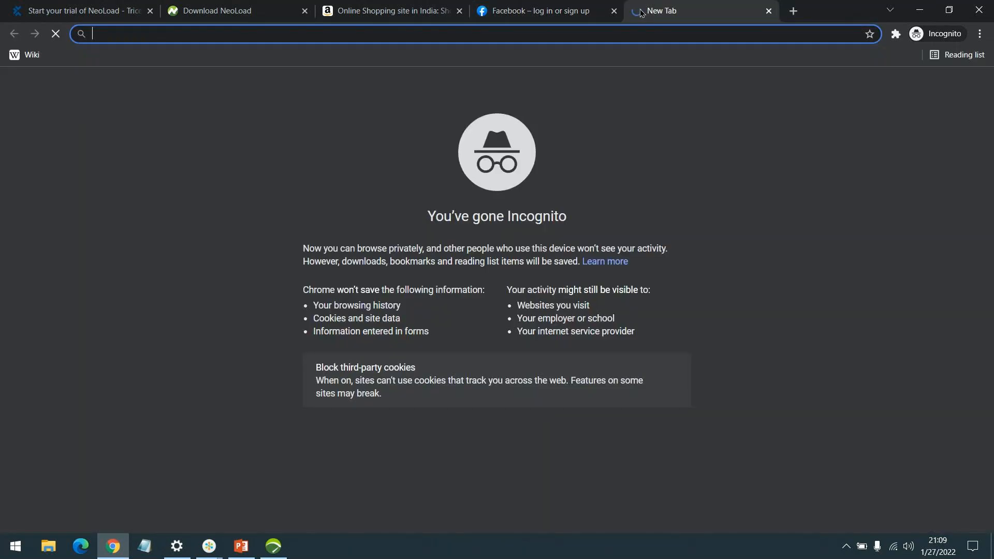
text(icicbank)
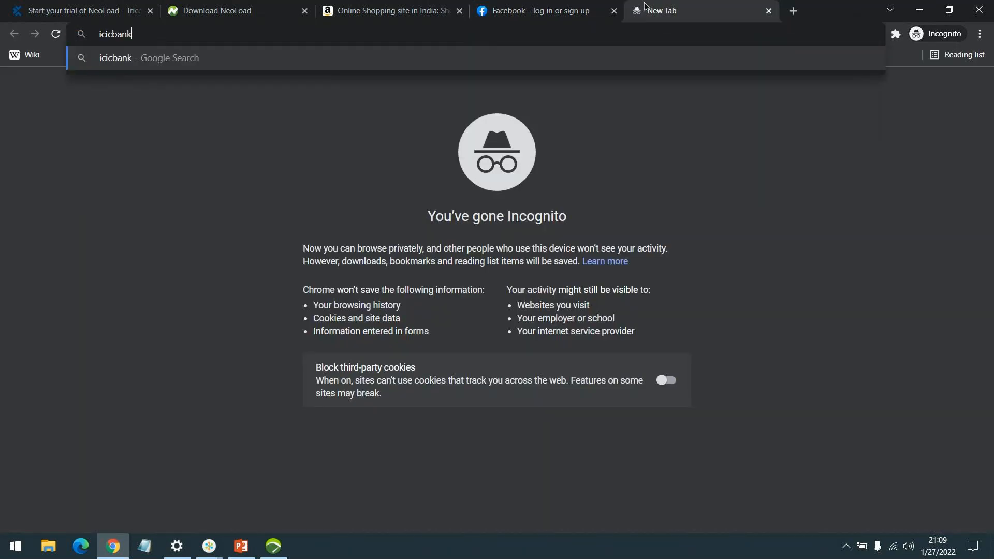
key(Return)
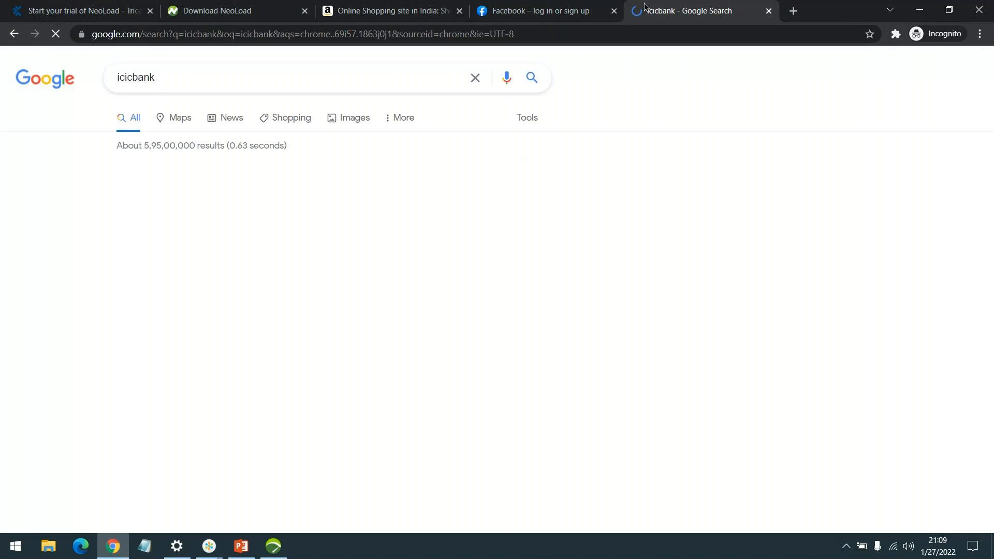
click(177, 243)
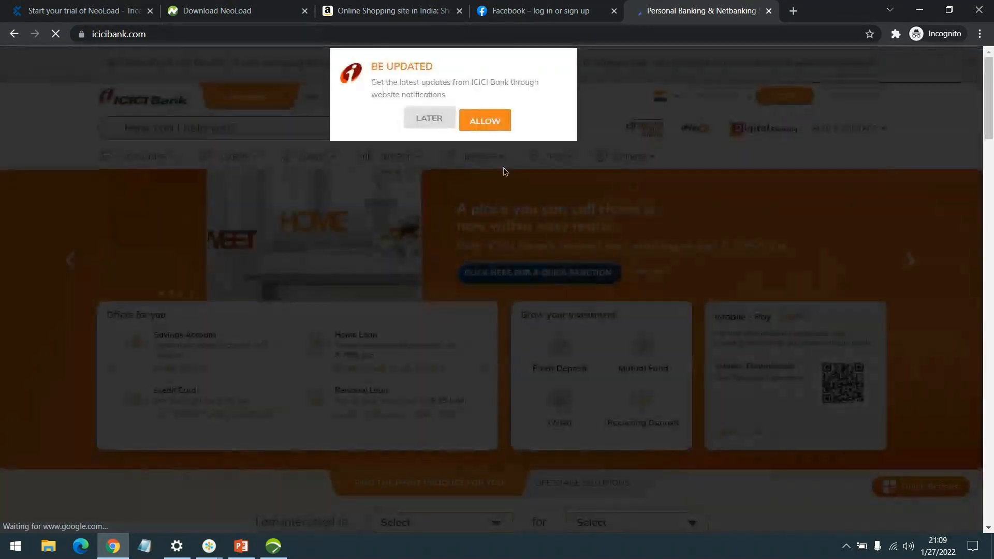
click(492, 120)
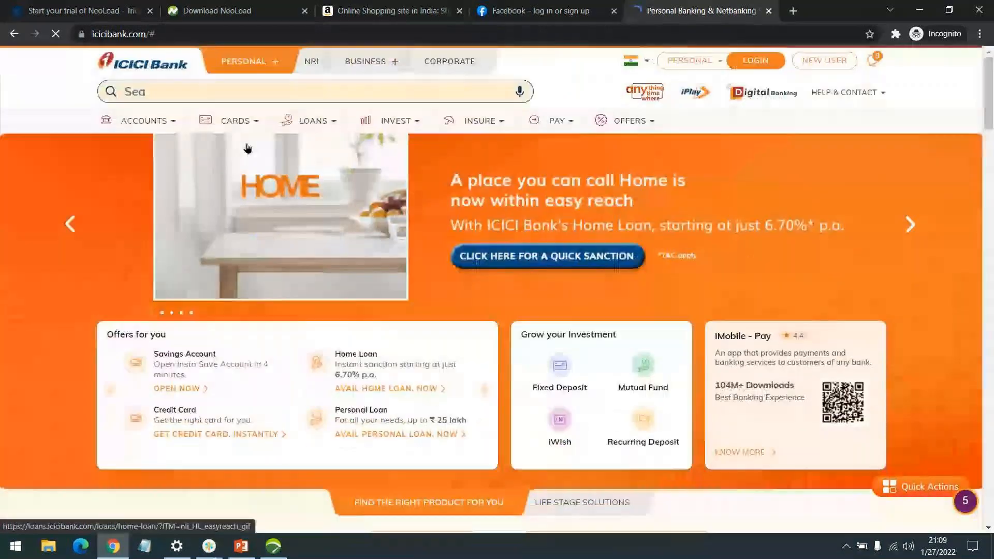
Examine the banking categories on the ICICI Bank home page, including Cards, Accounts, Loans and Offers.
mouse_move(215, 141)
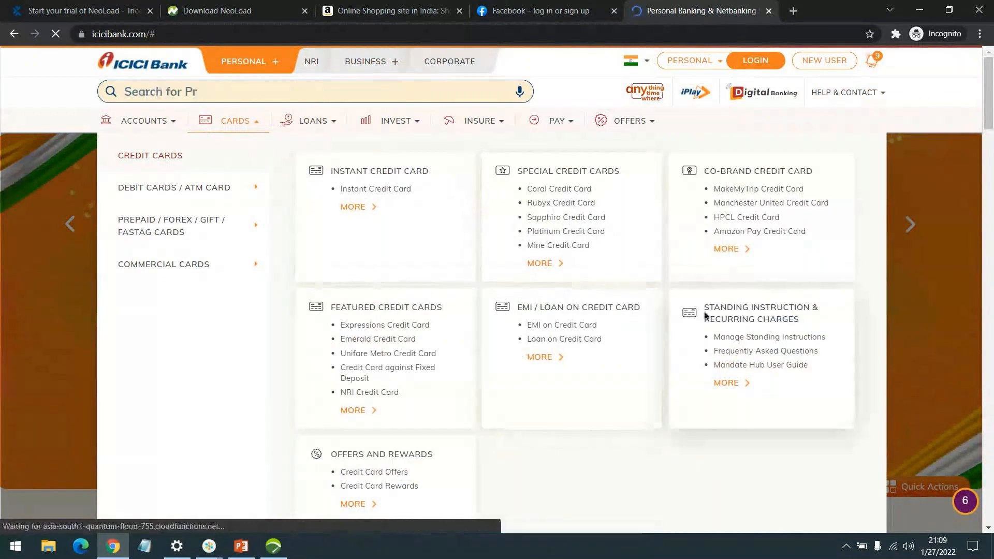
mouse_move(169, 194)
mouse_move(143, 127)
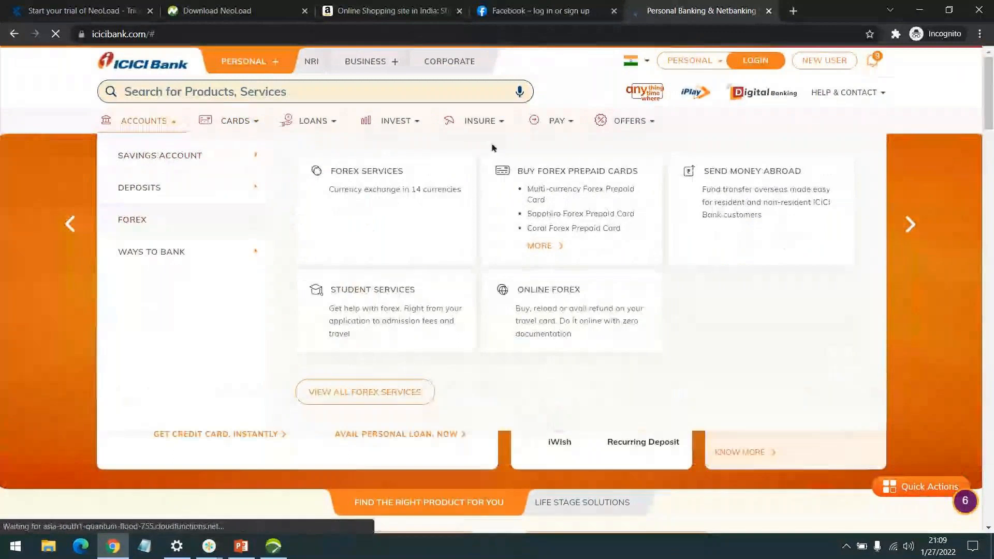
mouse_move(477, 124)
mouse_move(384, 129)
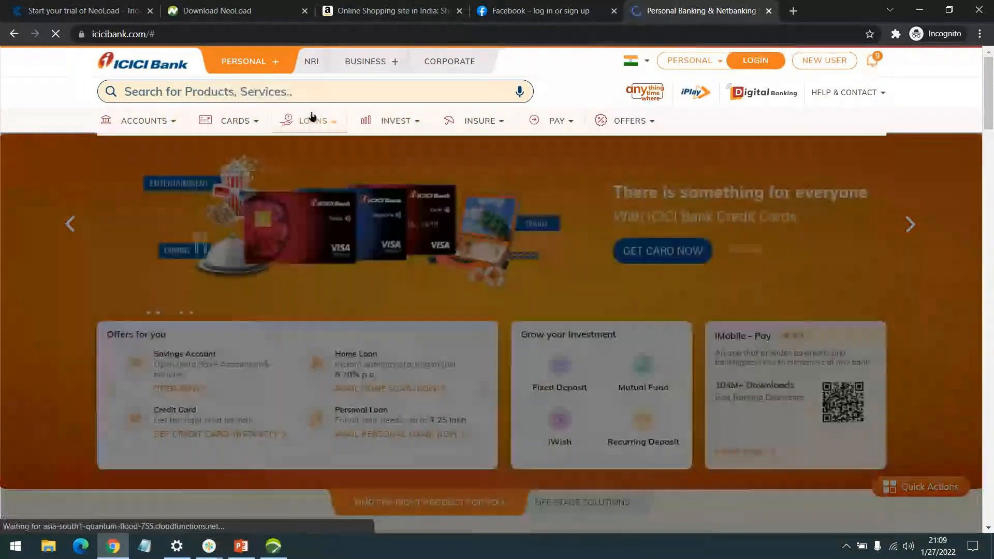
mouse_move(313, 121)
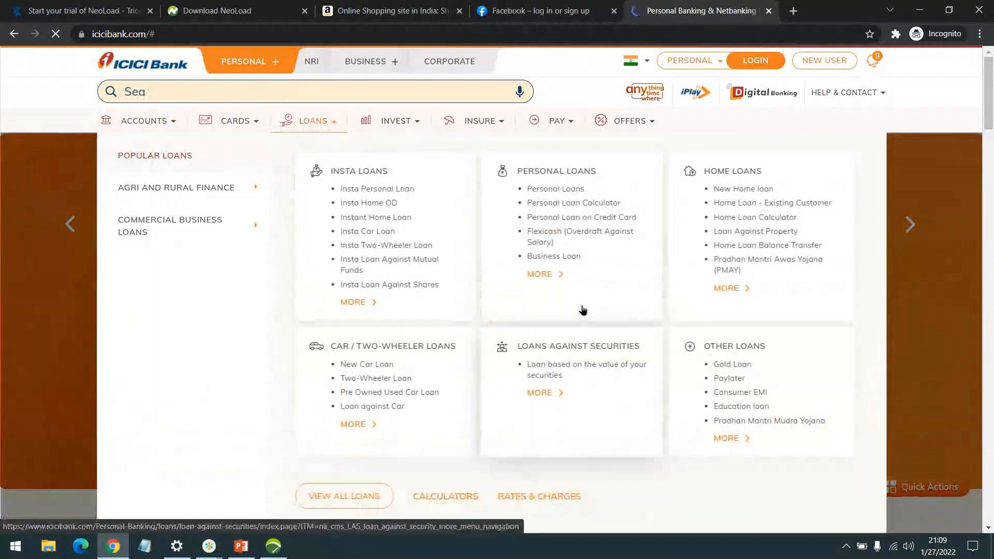
mouse_move(627, 123)
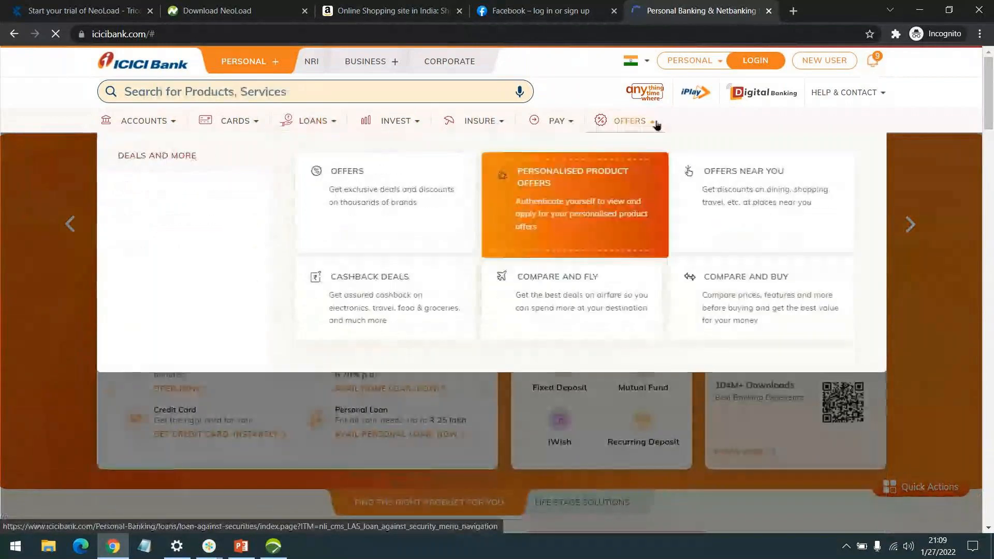
mouse_move(557, 120)
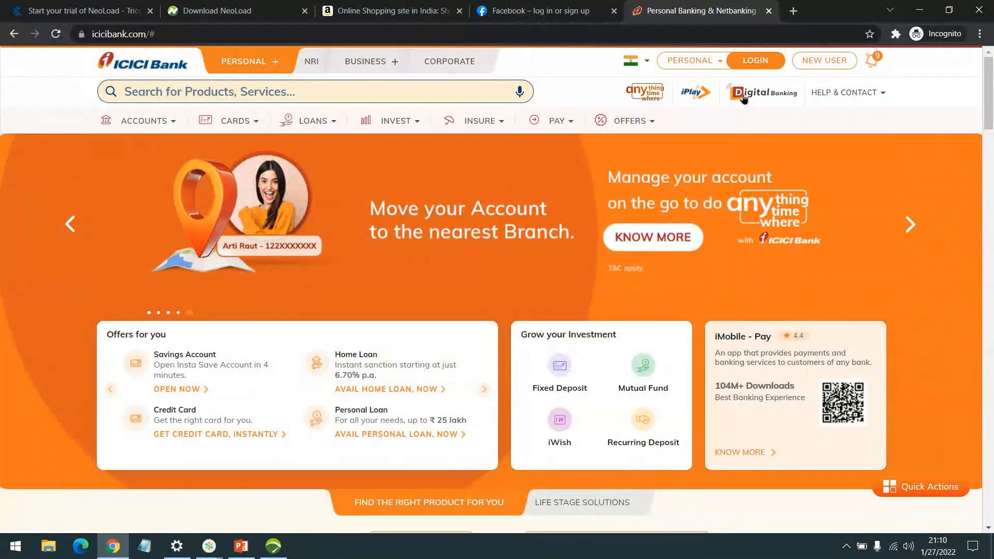
Open the ICICI Internet Banking login page, go back to the home page and open the login page again.
click(756, 61)
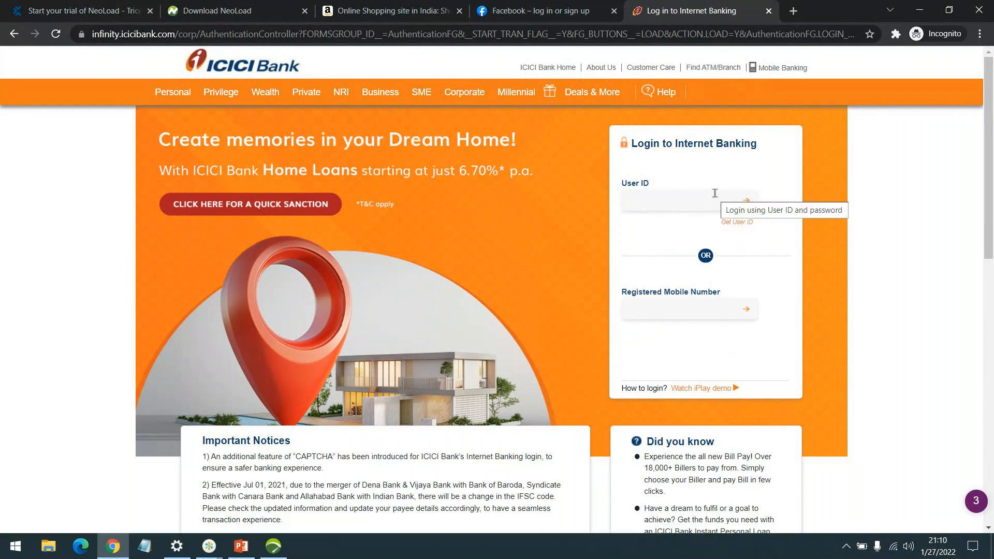
click(19, 35)
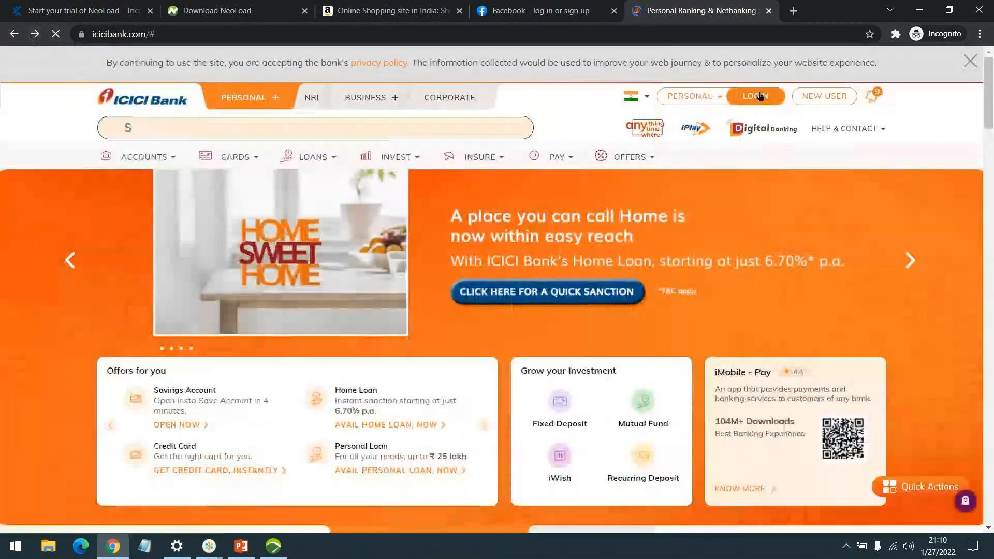
click(761, 97)
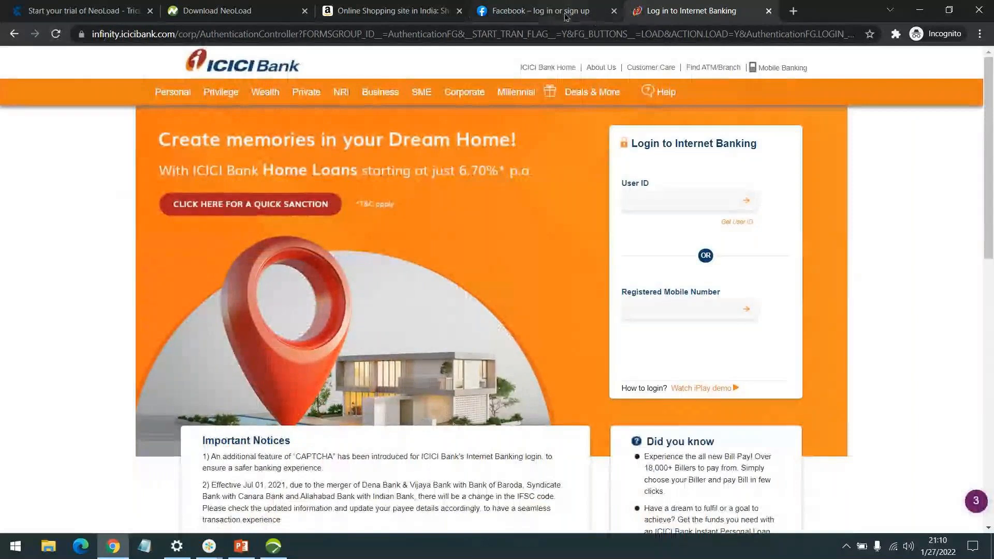
Revisit the open Facebook and Amazon pages and return to the ICICI Bank login page.
click(518, 10)
click(385, 10)
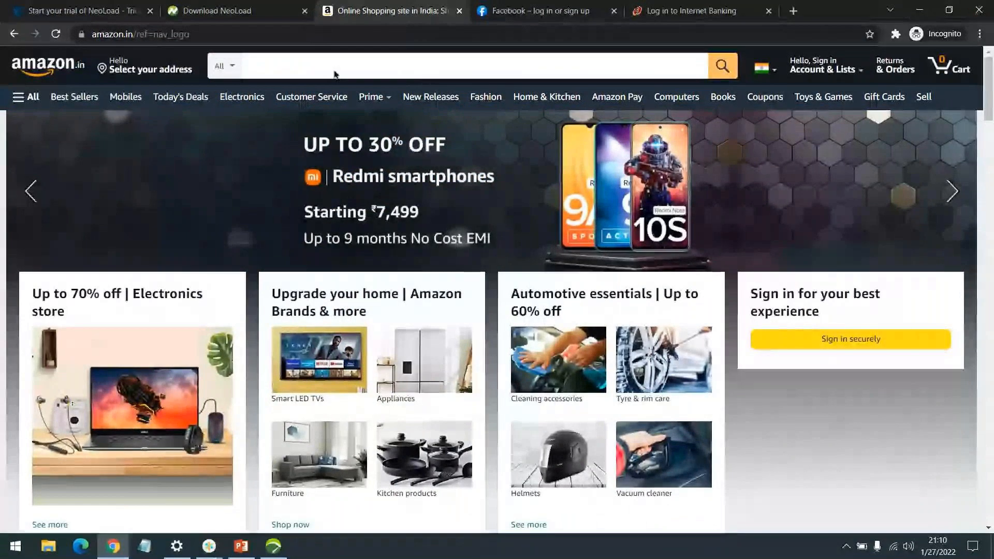
click(693, 6)
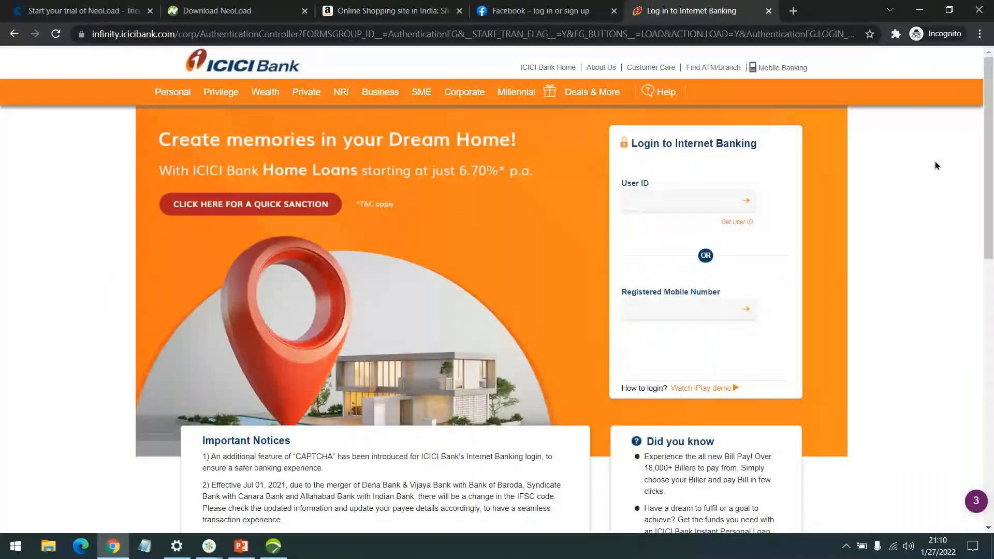
Close the ICICI Bank page, bring up the Amazon page and minimize the browser to return to NeoLoad.
middle_click(681, 3)
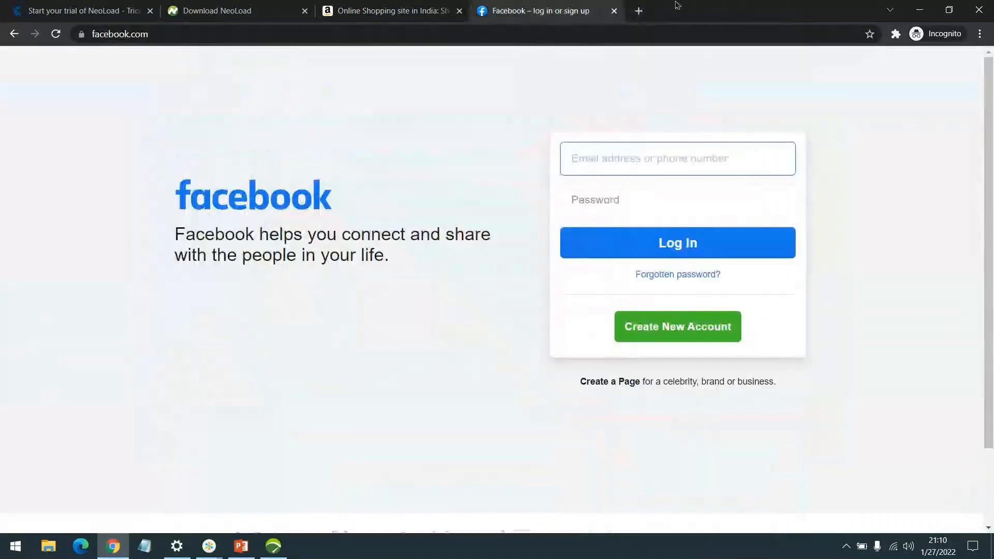
click(393, 10)
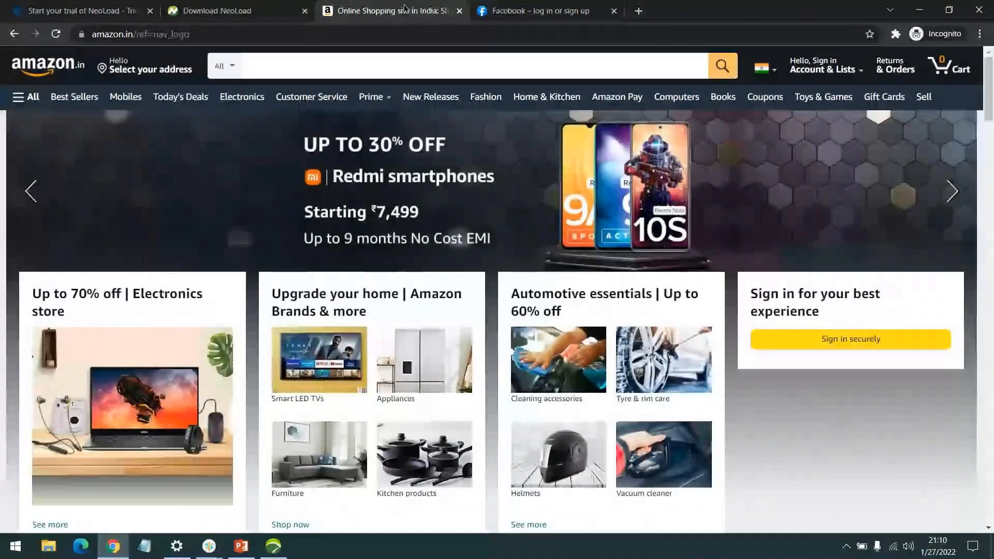
click(919, 10)
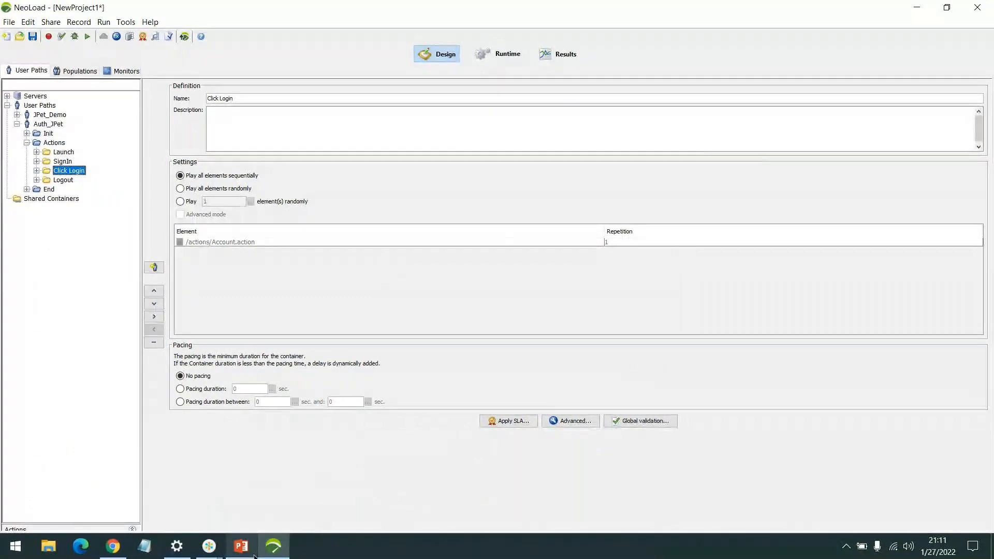
click(217, 542)
click(279, 468)
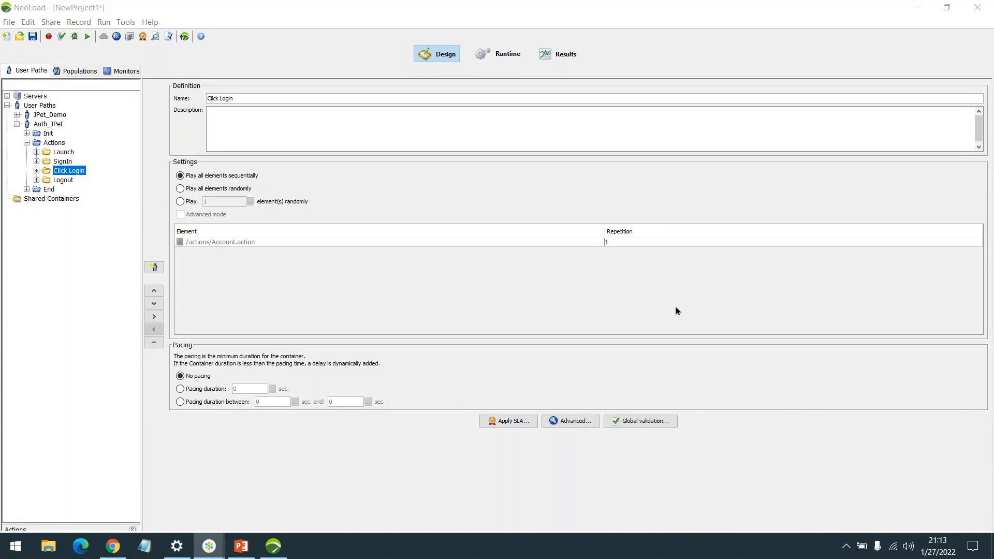
click(270, 551)
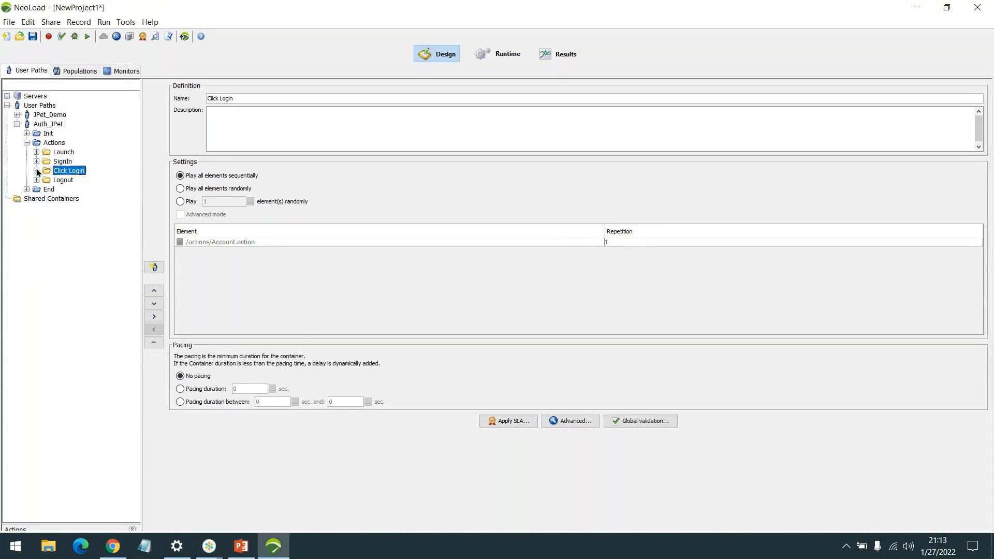
Expand the JPet_Demo user path and its Actions container, and select the JPet_Demo user path.
click(49, 116)
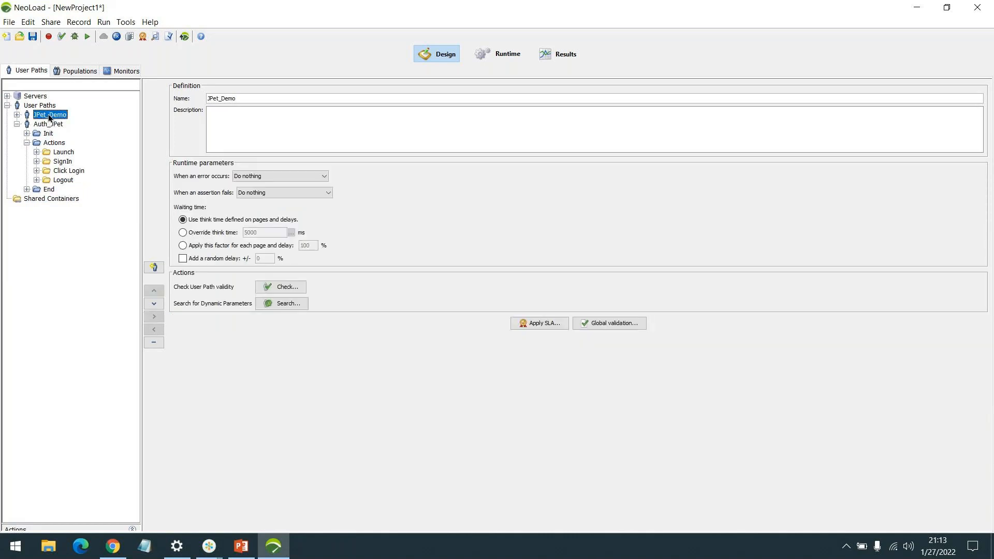
double_click(50, 115)
click(50, 134)
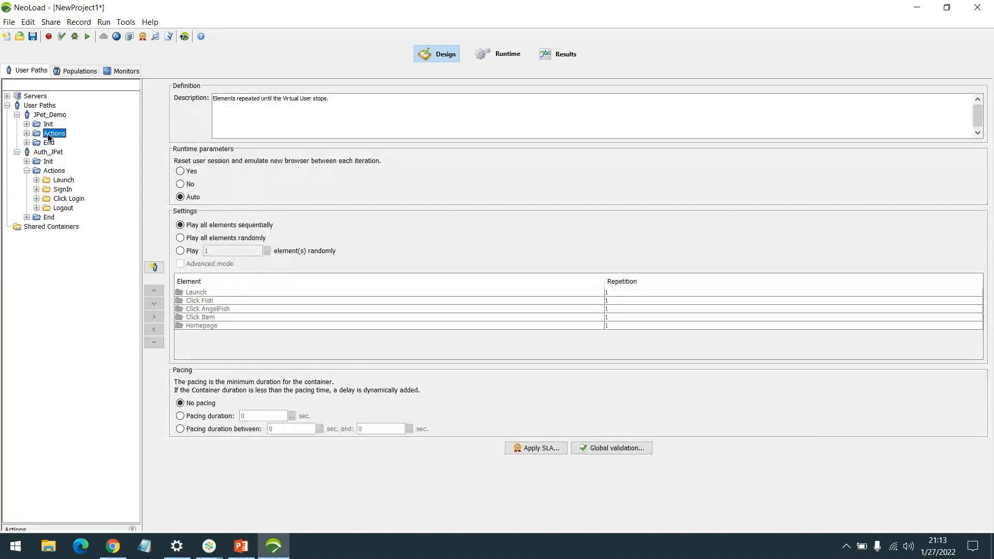
double_click(48, 136)
click(53, 116)
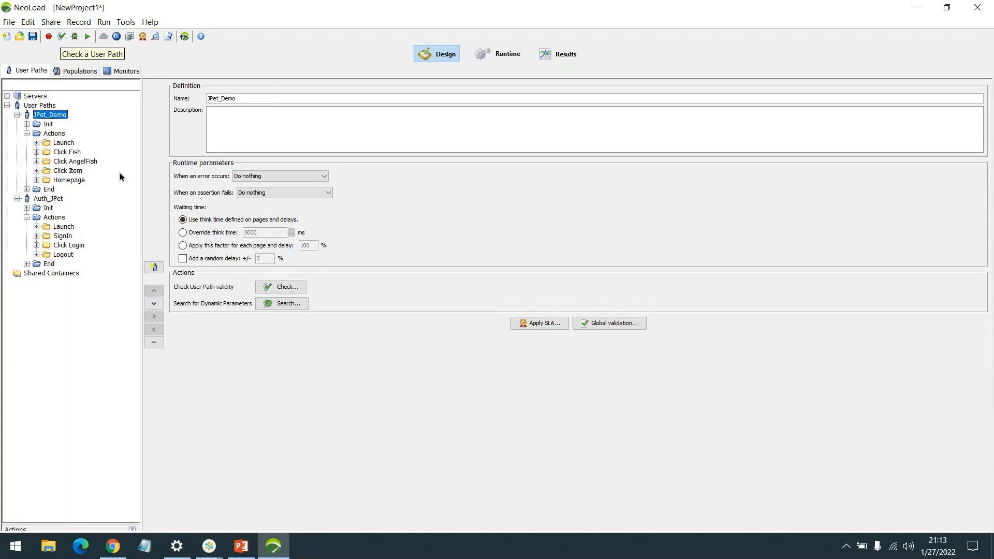
Open the user path validity check for JPet_Demo, close it and open it again.
click(61, 36)
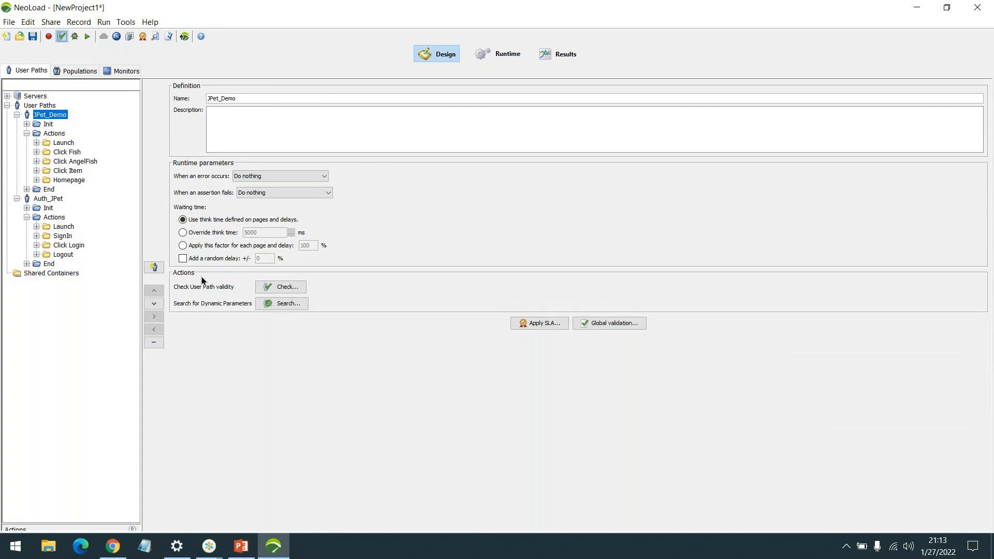
click(742, 77)
click(61, 40)
click(278, 287)
Maximize the Check User Path window, enlarge its results list and restore the window to its smaller size.
click(711, 78)
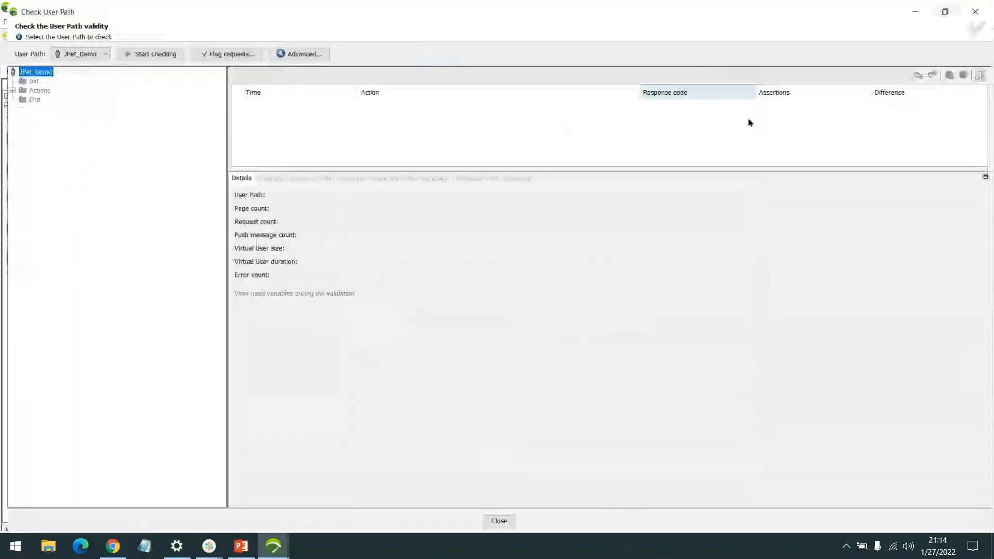
drag(769, 166, 796, 312)
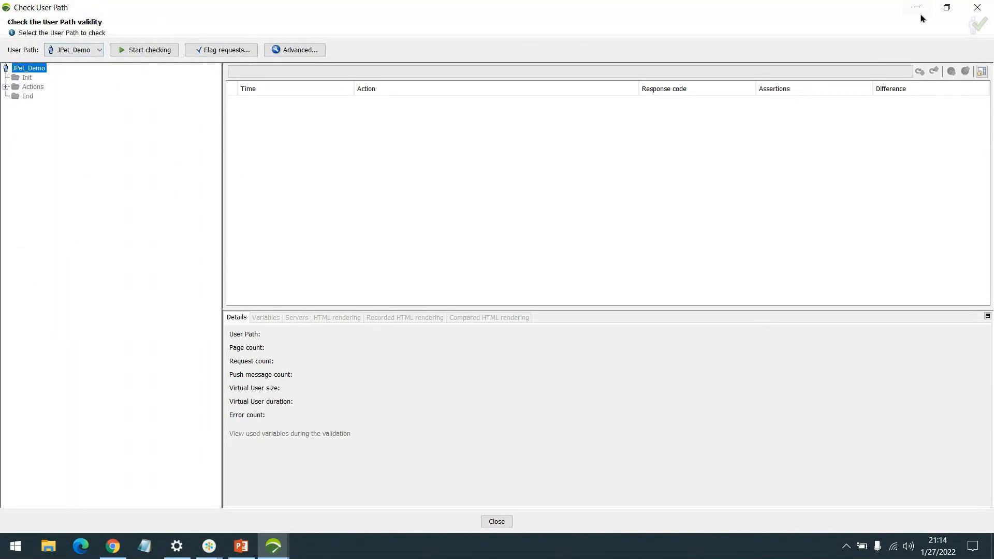
click(948, 9)
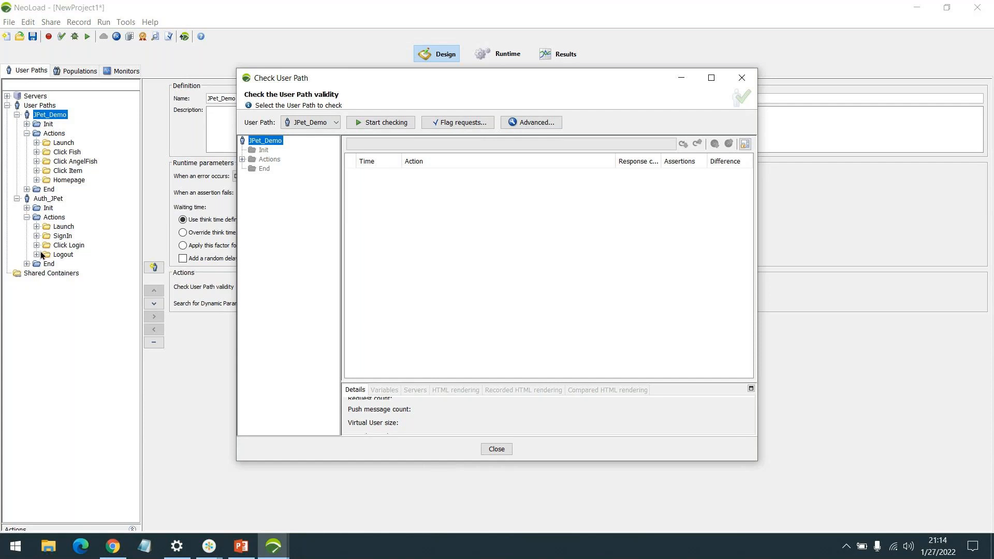
Select the Auth_JPet user path in the project tree and bring the Check User Path window back to the front.
click(334, 122)
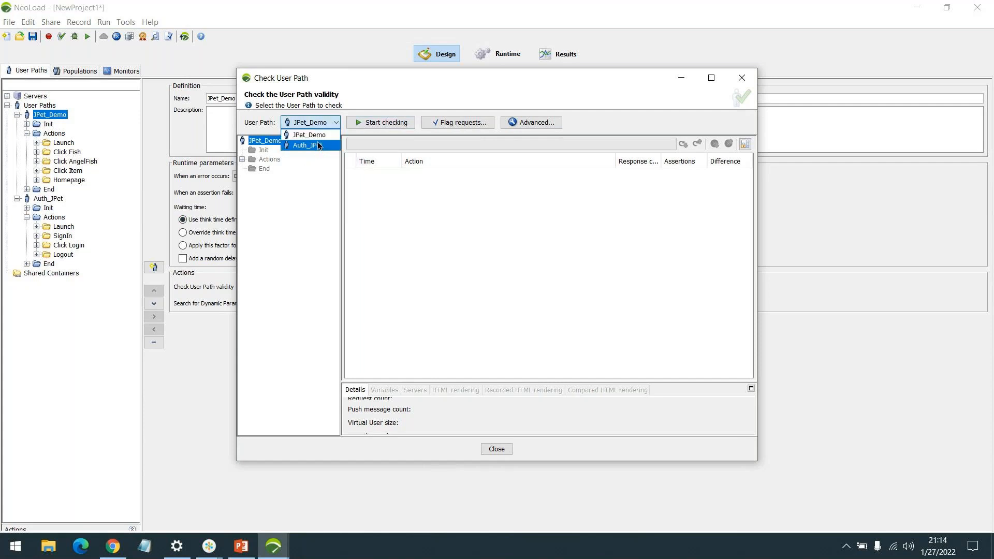
click(47, 200)
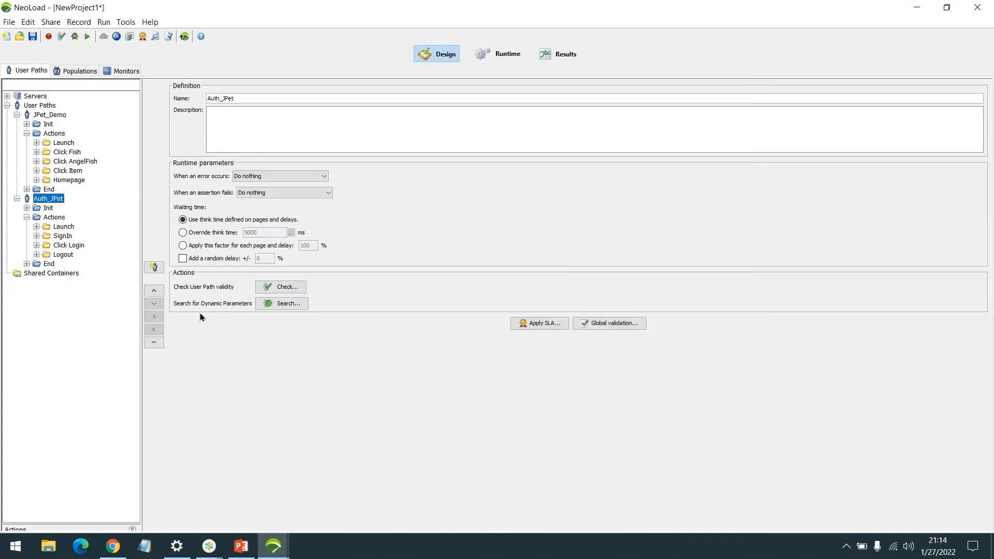
mouse_move(271, 548)
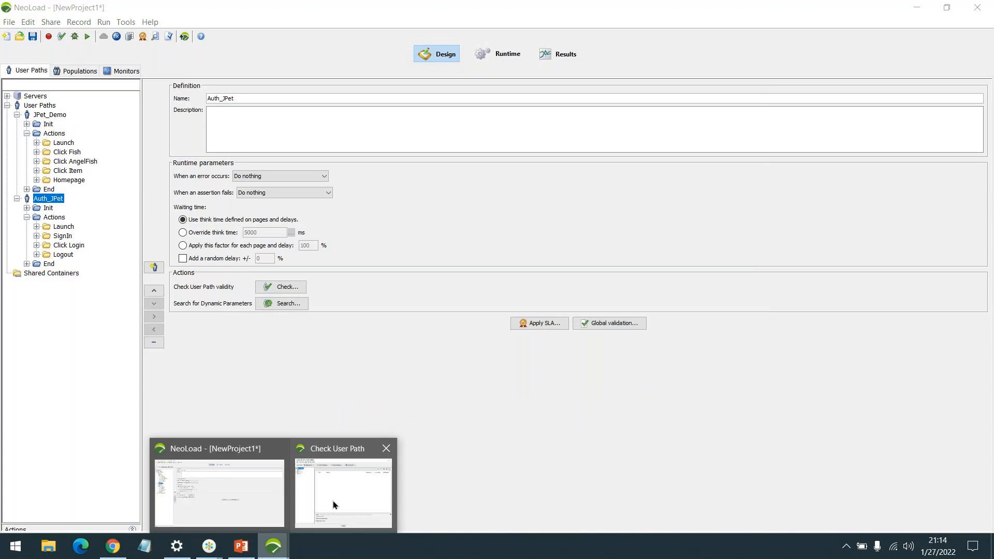
click(333, 500)
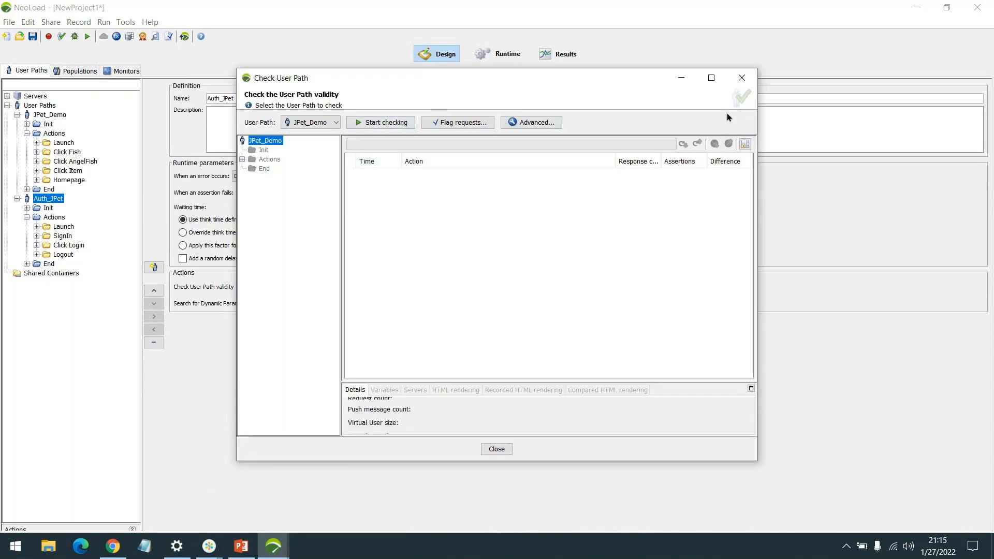
Maximize the Check User Path window and choose JPet_Demo as the user path to check.
click(711, 78)
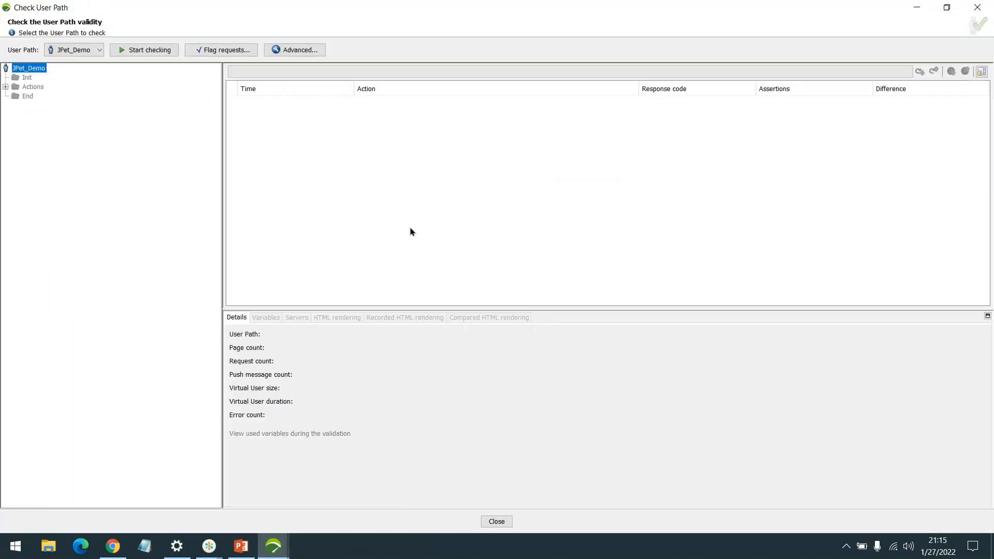
click(76, 54)
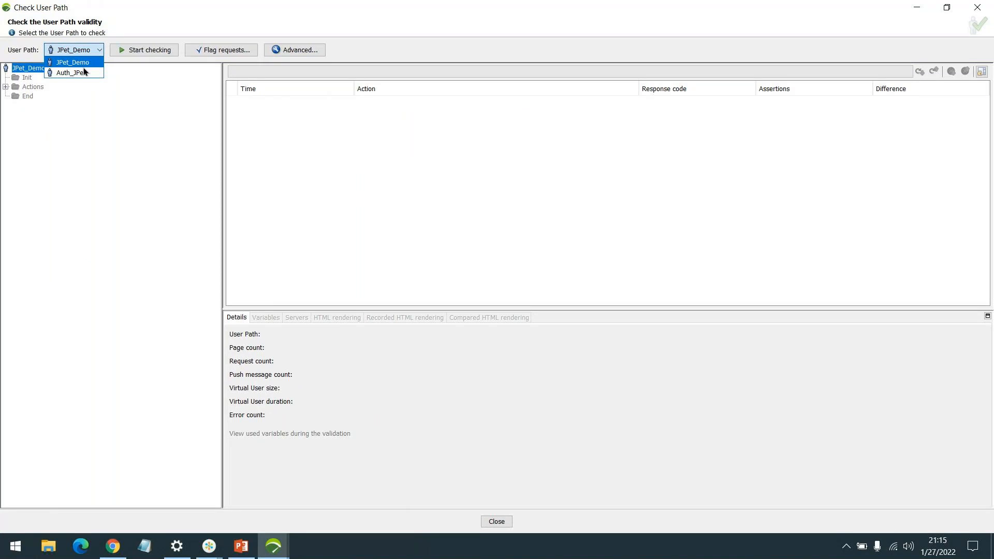
click(76, 61)
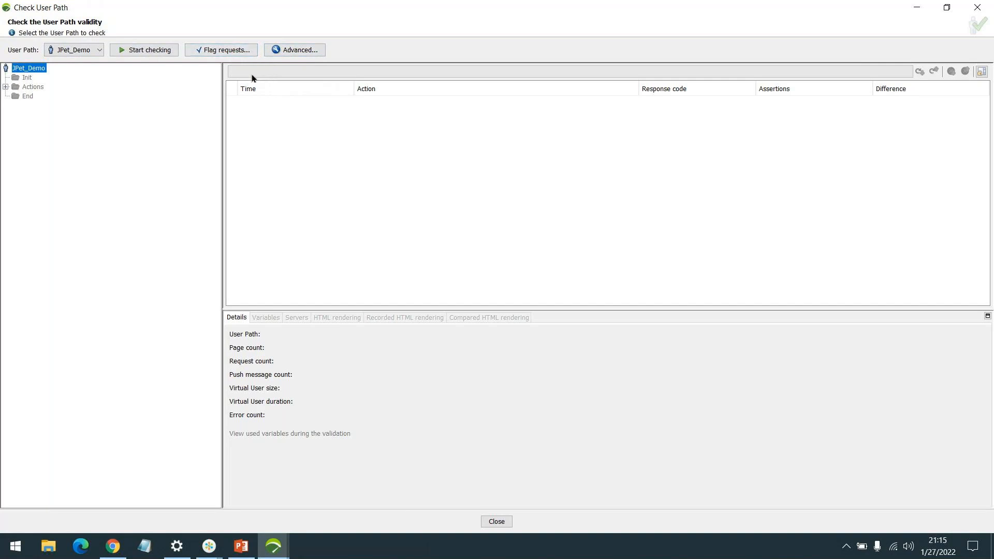
Open the advanced validation parameters, move and enlarge their window, and view the load generator choices.
click(295, 51)
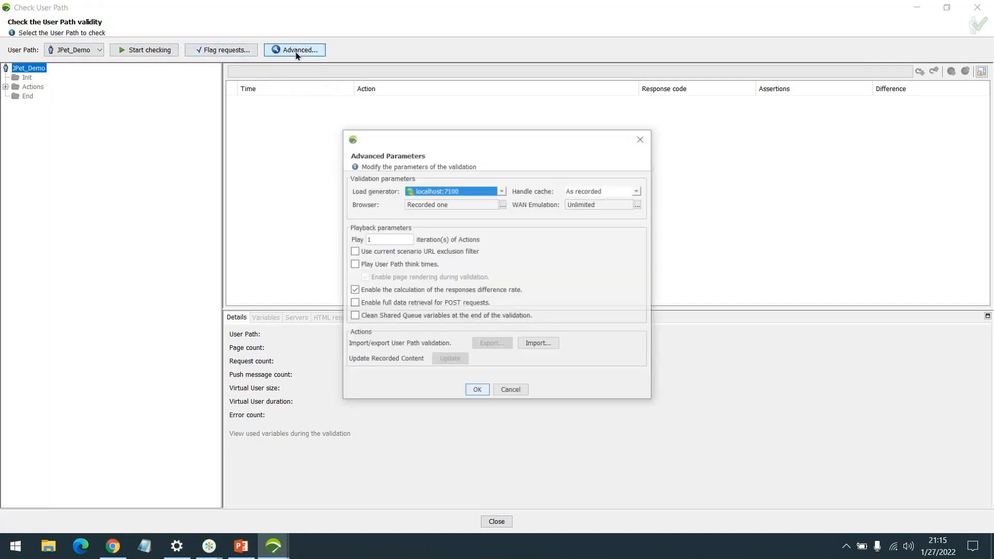
drag(584, 139, 684, 132)
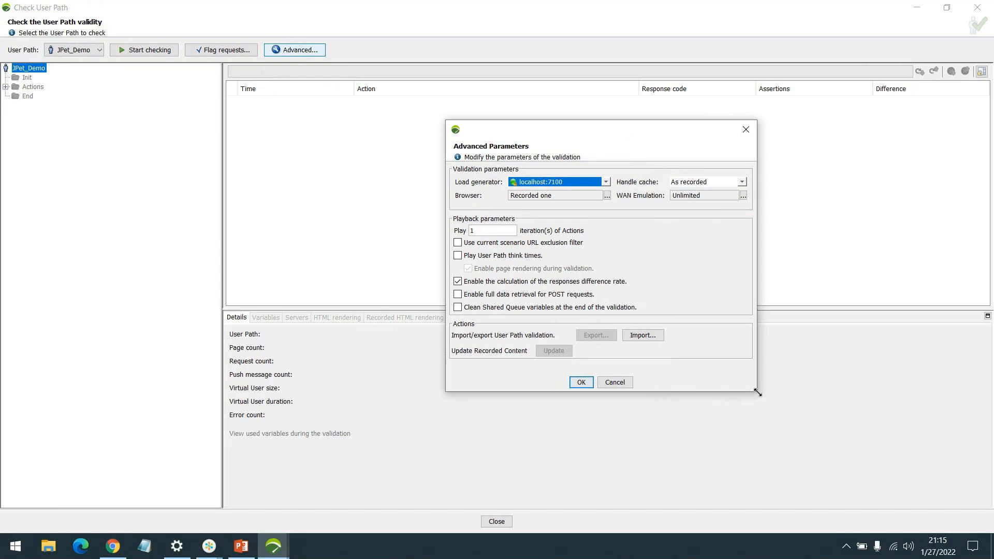
drag(757, 391, 780, 404)
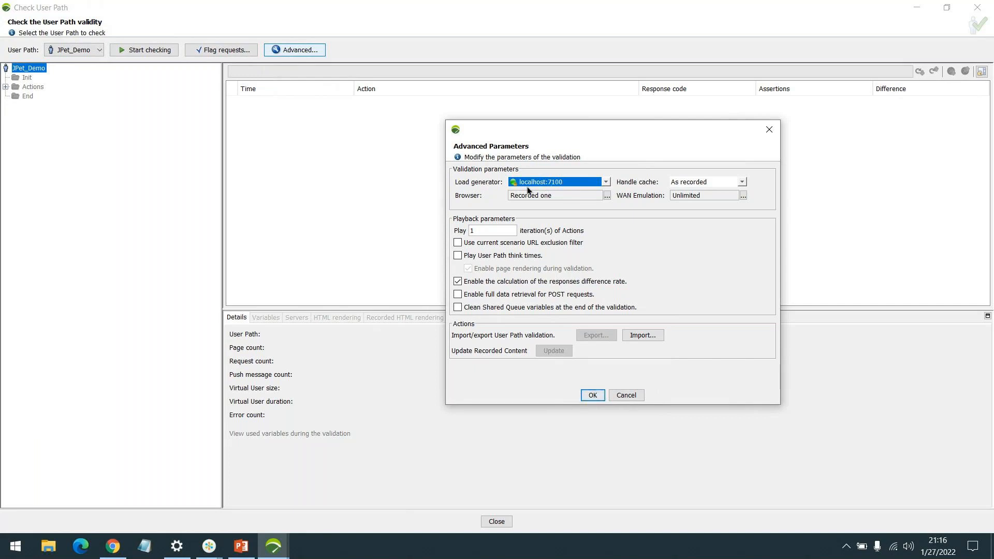
click(589, 182)
click(591, 179)
Review the cache handling options and set Handle cache to New user.
click(728, 182)
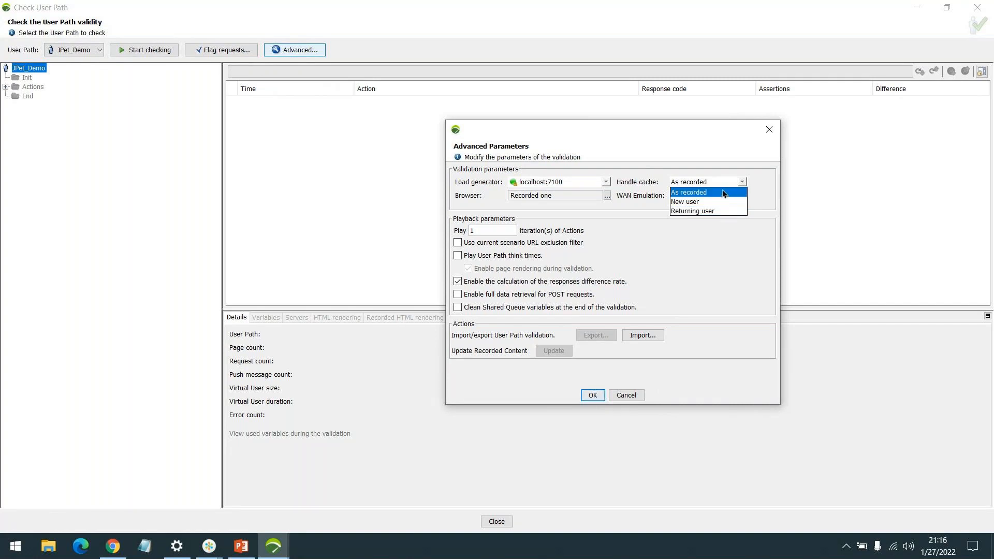
click(725, 196)
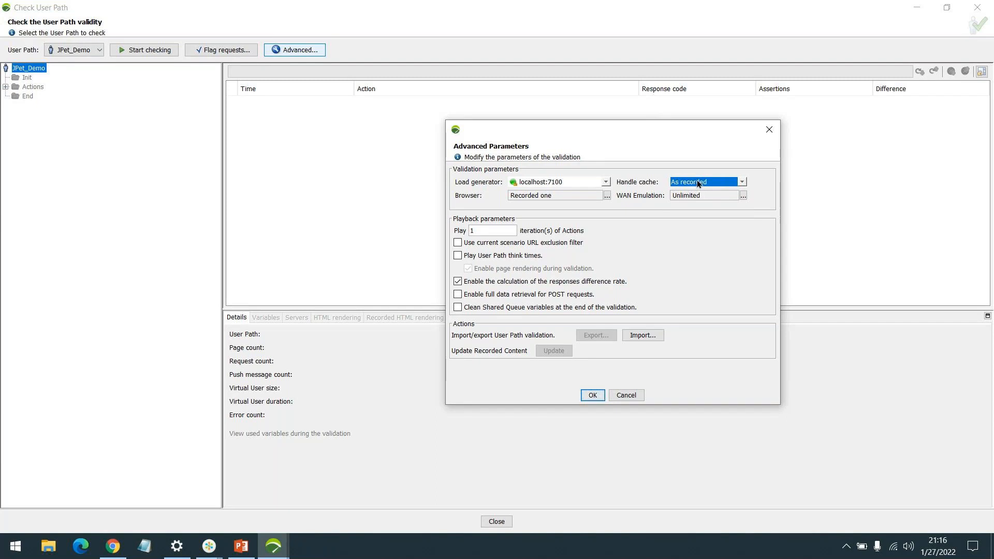
click(740, 183)
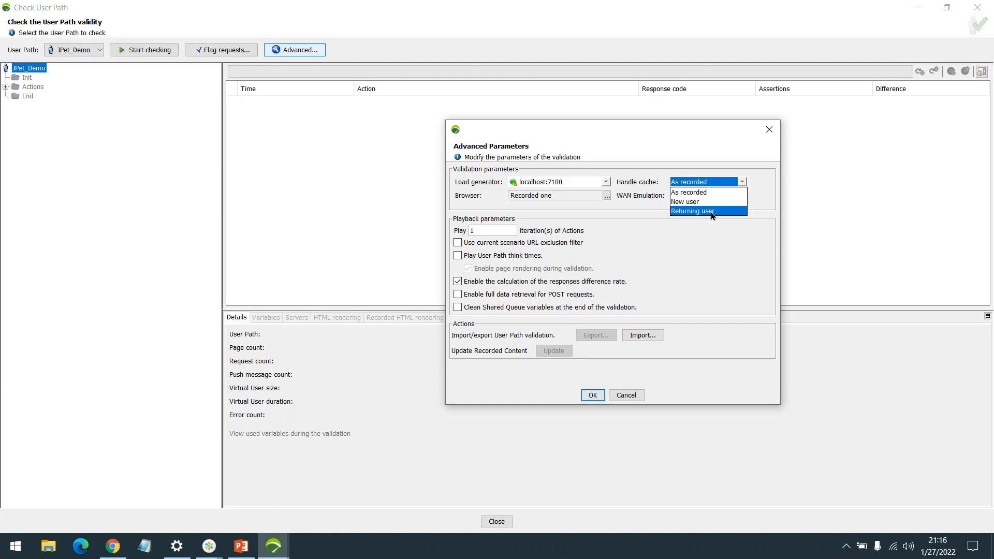
click(627, 206)
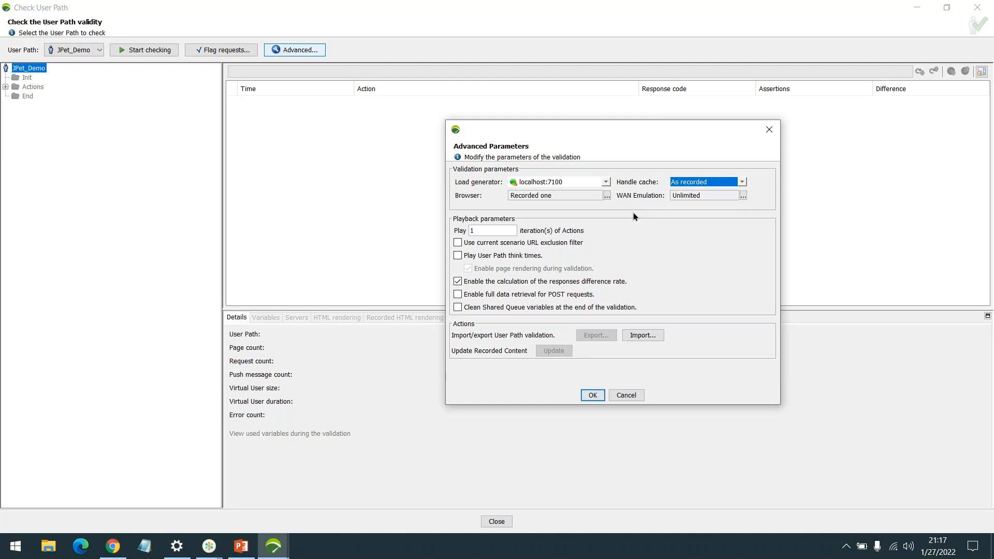
click(706, 182)
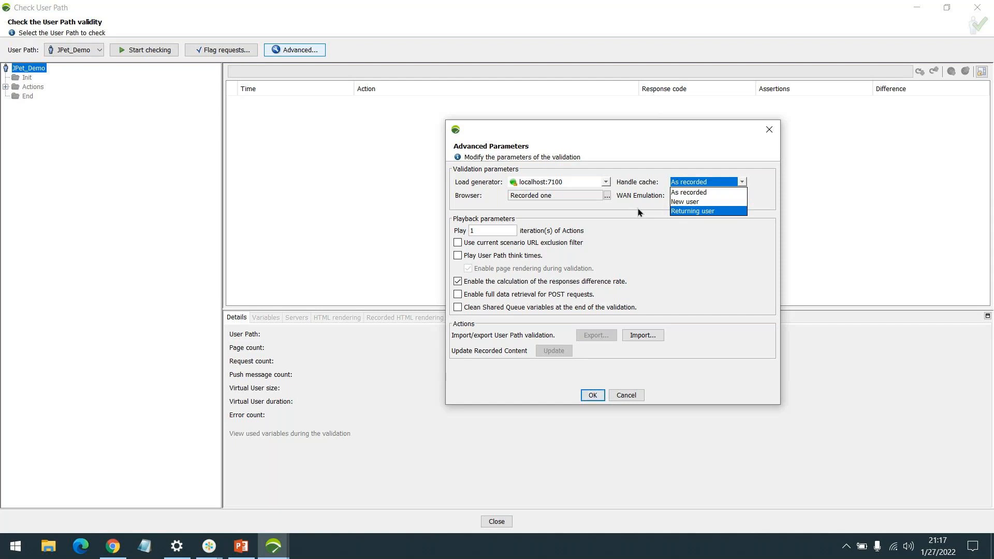
click(679, 201)
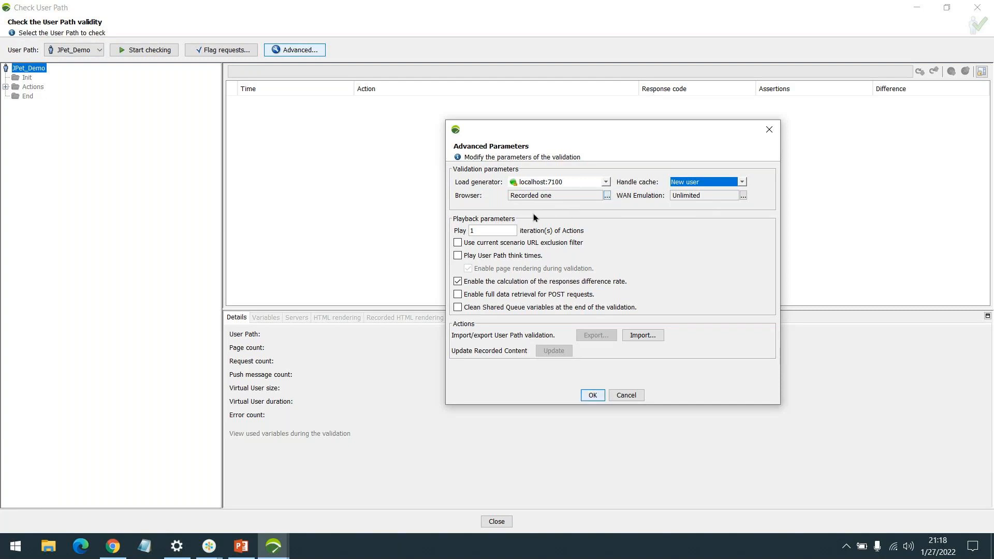
Open the browser profile picker from the validation parameters, then enlarge and reposition its window.
click(608, 198)
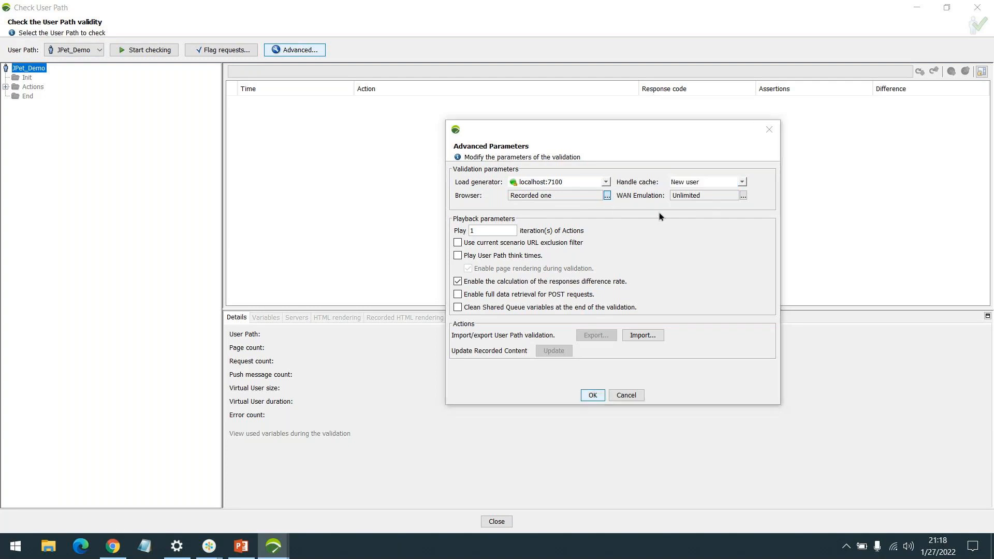
drag(641, 154, 458, 116)
drag(585, 346, 763, 485)
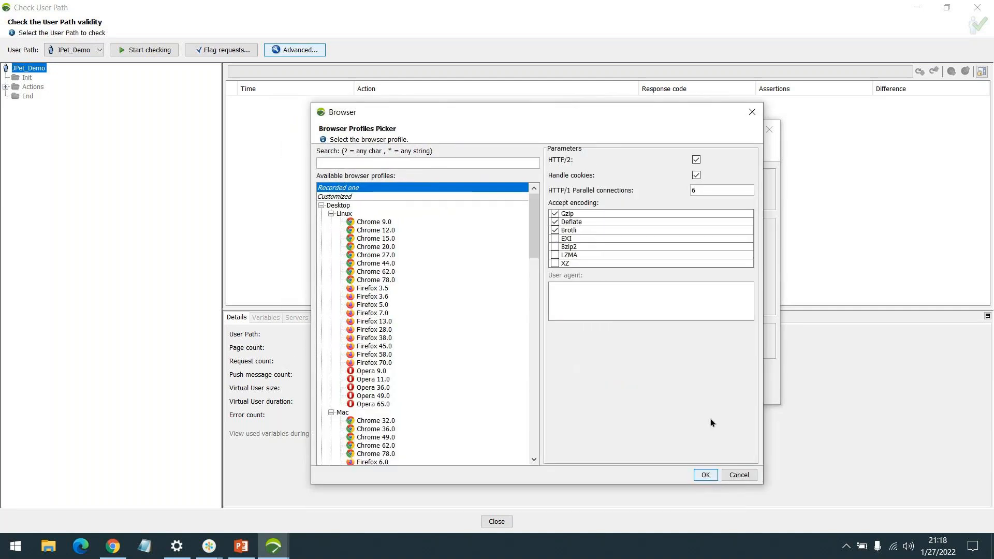
mouse_move(503, 112)
mouse_down()
mouse_move(531, 89)
mouse_move(517, 100)
mouse_up()
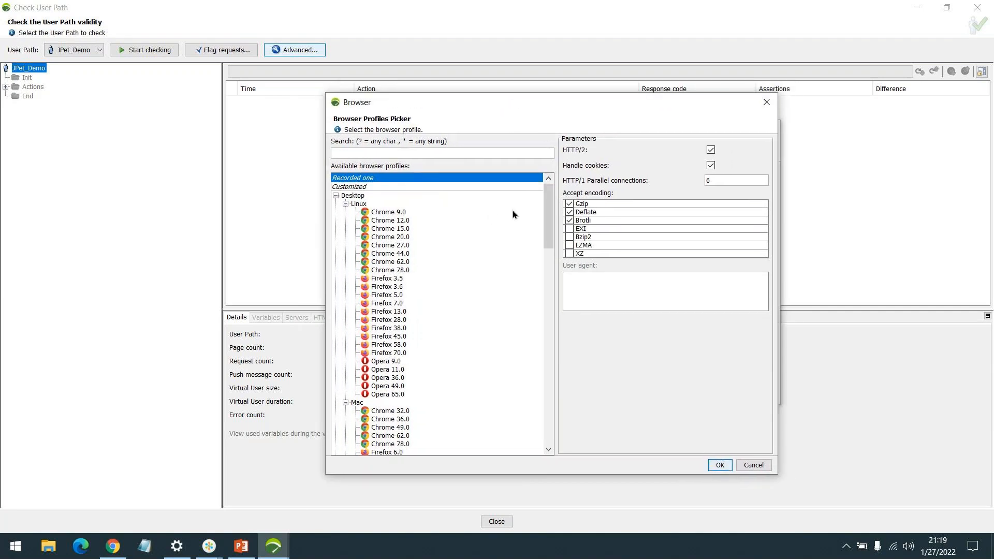
Look through the available desktop browser profiles and collapse the Linux, Mac and Windows groups.
scroll(454, 269, down, 1)
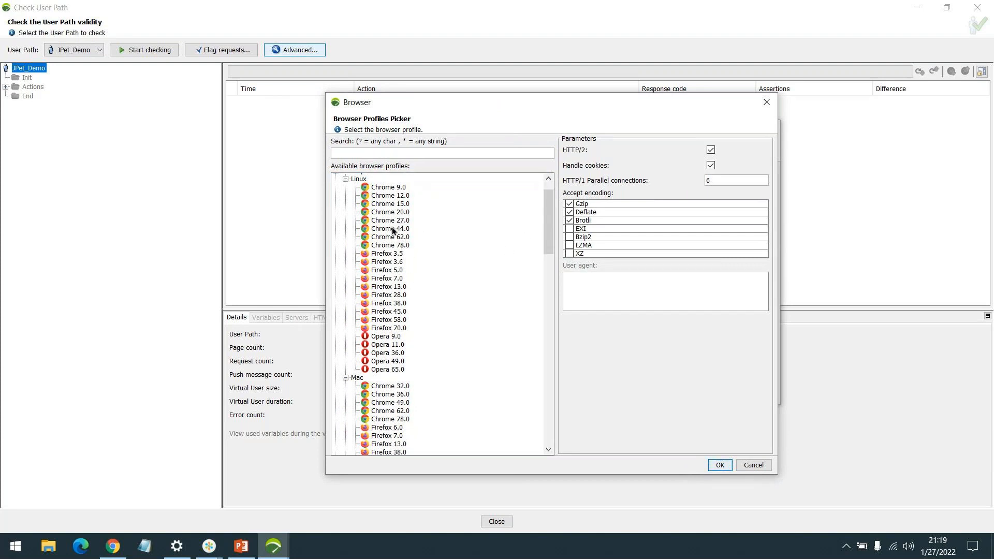
scroll(439, 208, up, 1)
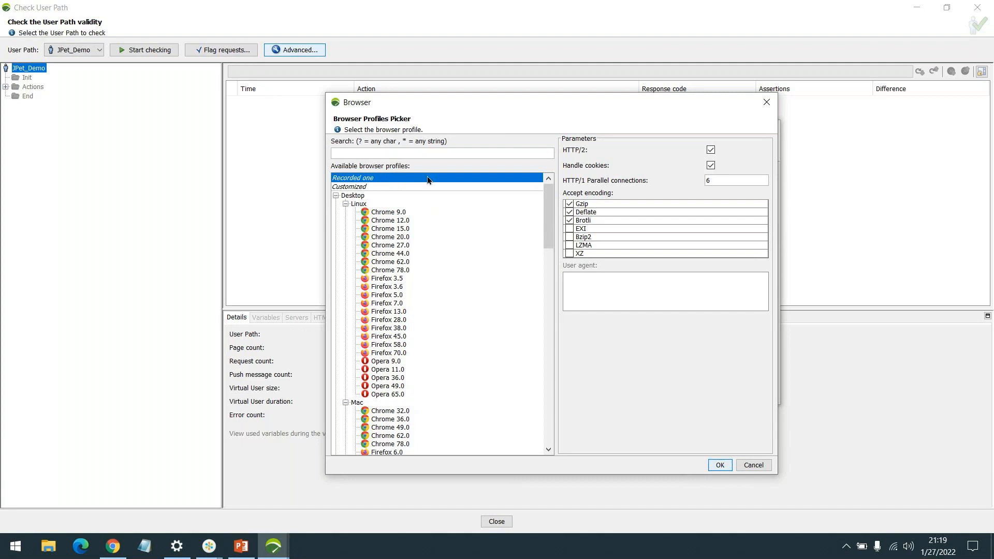
scroll(413, 284, down, 2)
scroll(398, 243, up, 2)
click(345, 204)
click(345, 212)
click(345, 221)
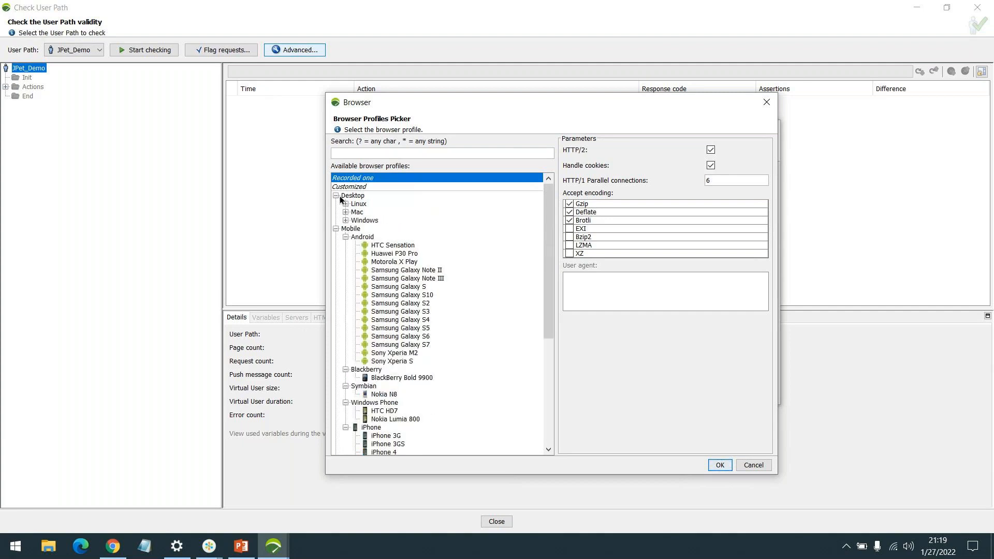
Review the mobile and tablet profiles, collapsing the mobile Android group and toggling the iPhone group closed and open.
scroll(359, 252, down, 3)
scroll(405, 252, up, 3)
click(345, 236)
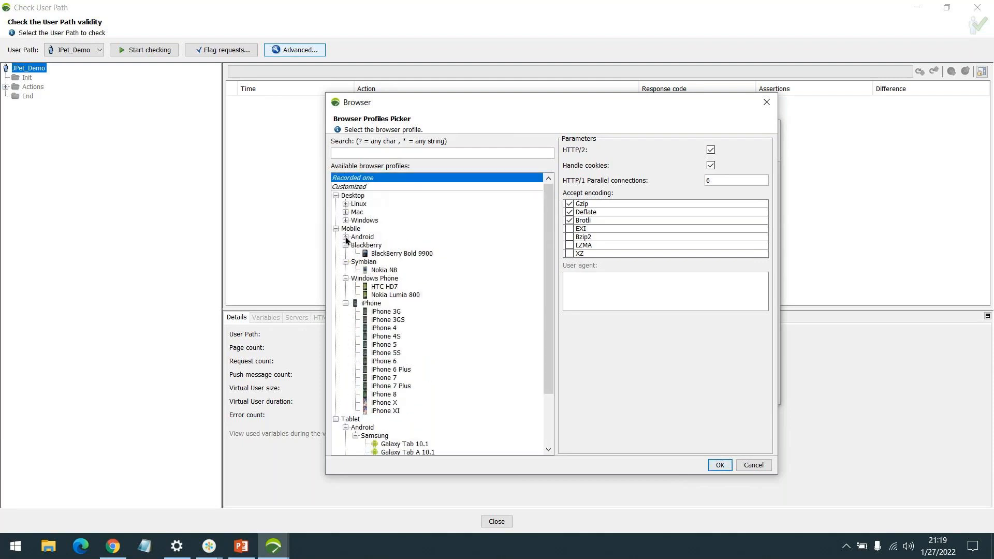
click(345, 303)
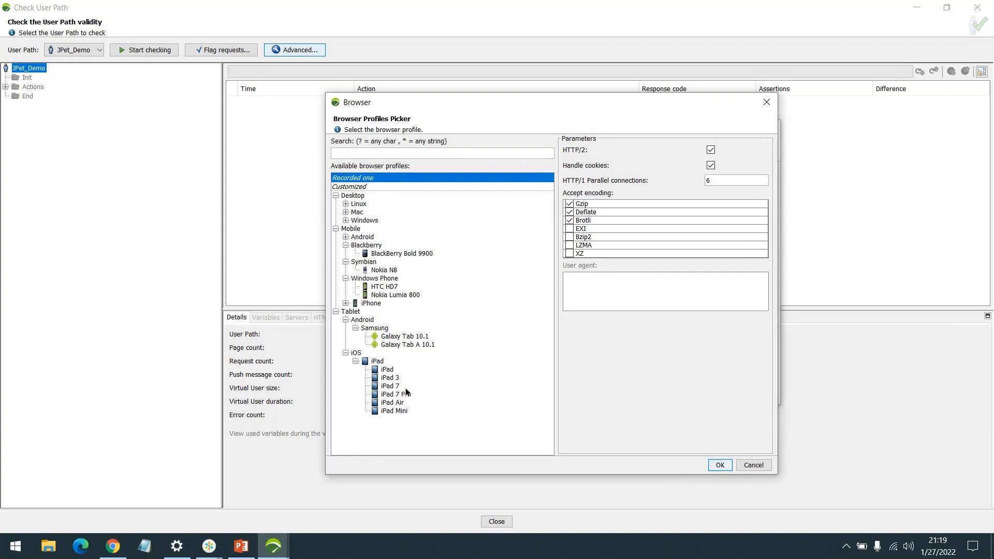
click(345, 303)
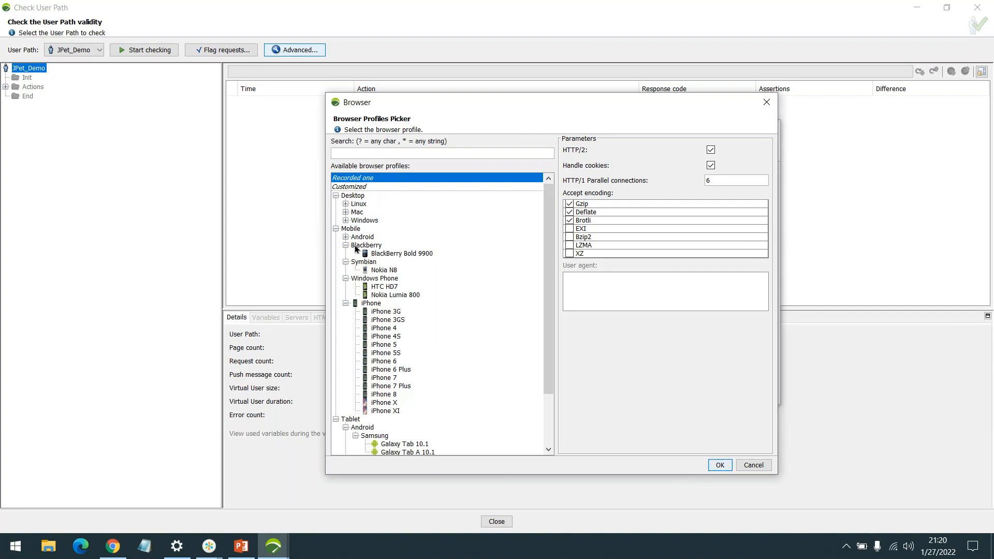
Compare the parameters of the iPhone X, iPhone 6, iPhone 4, iPhone 5S, Galaxy Tab 10.1 and Galaxy Tab A 10.1 profiles.
click(388, 403)
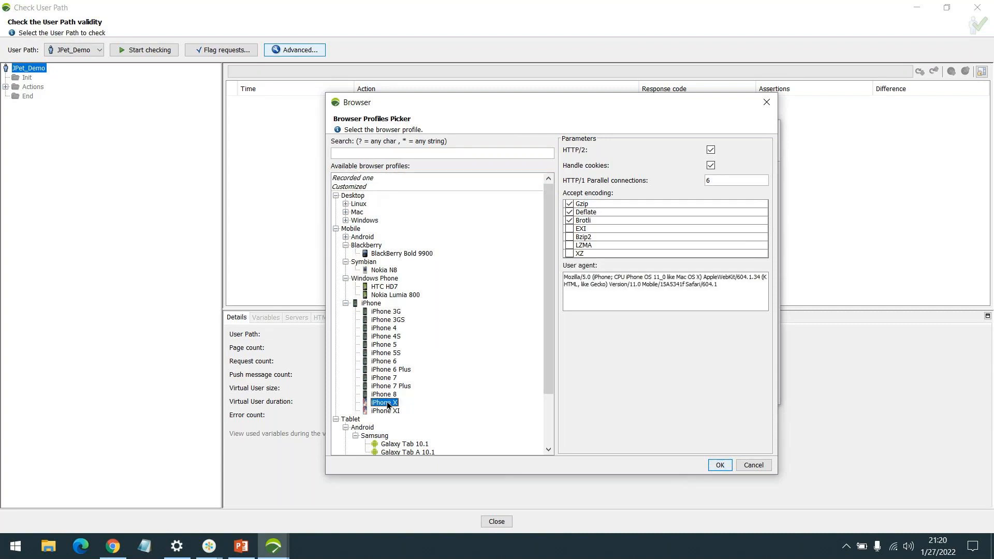
click(394, 361)
click(384, 328)
click(386, 352)
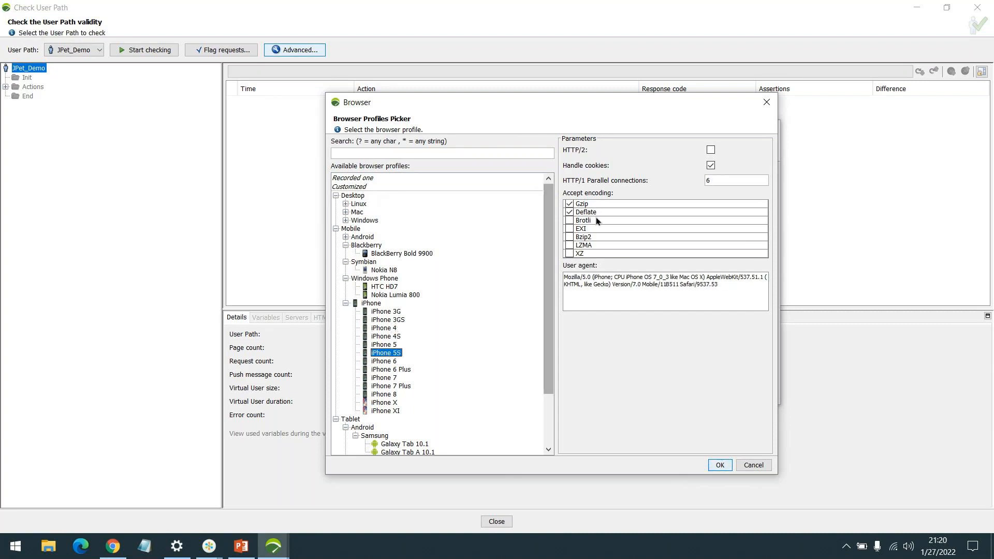
scroll(401, 355, down, 2)
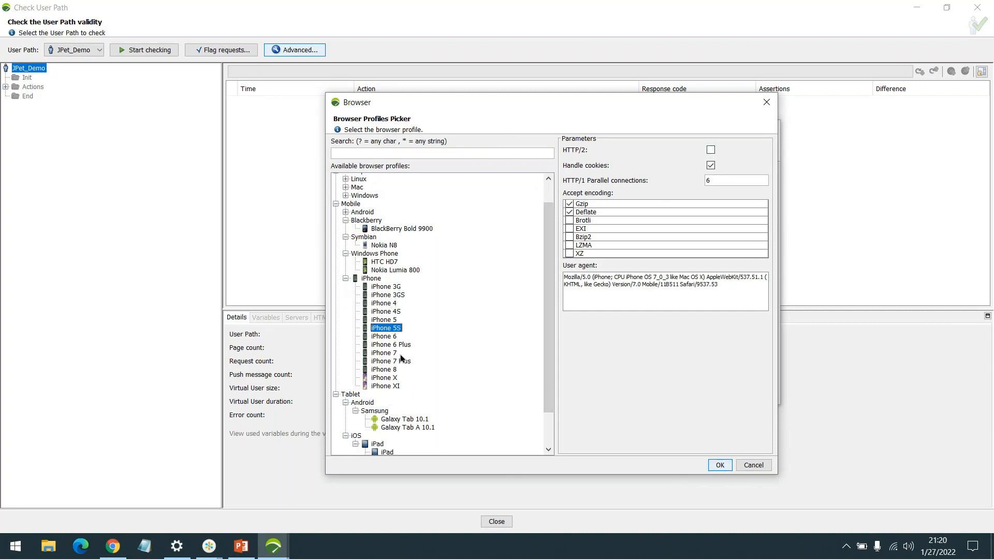
click(391, 395)
click(393, 402)
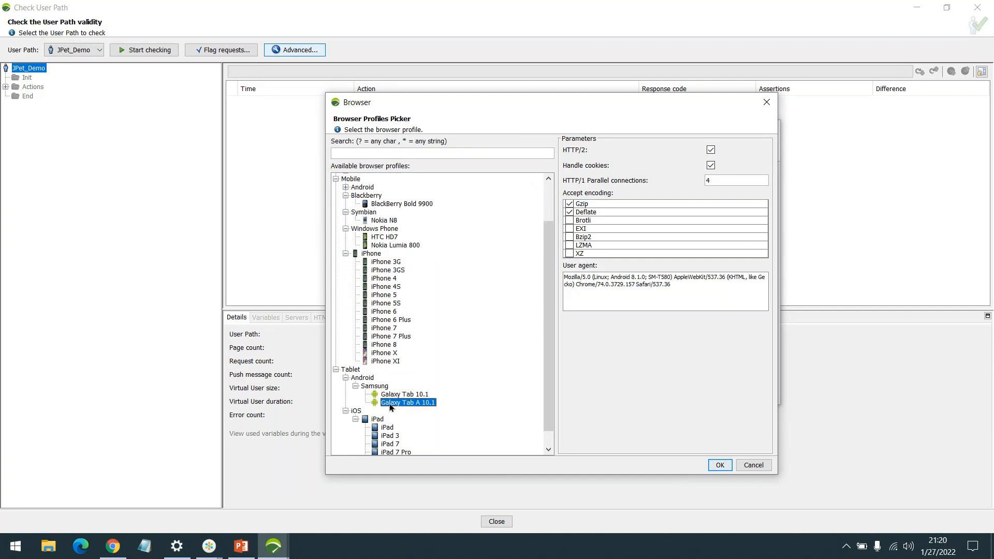
Expand the mobile Android group and view the Samsung Galaxy Note III, S4, S2 and S10 profile parameters.
scroll(370, 254, up, 2)
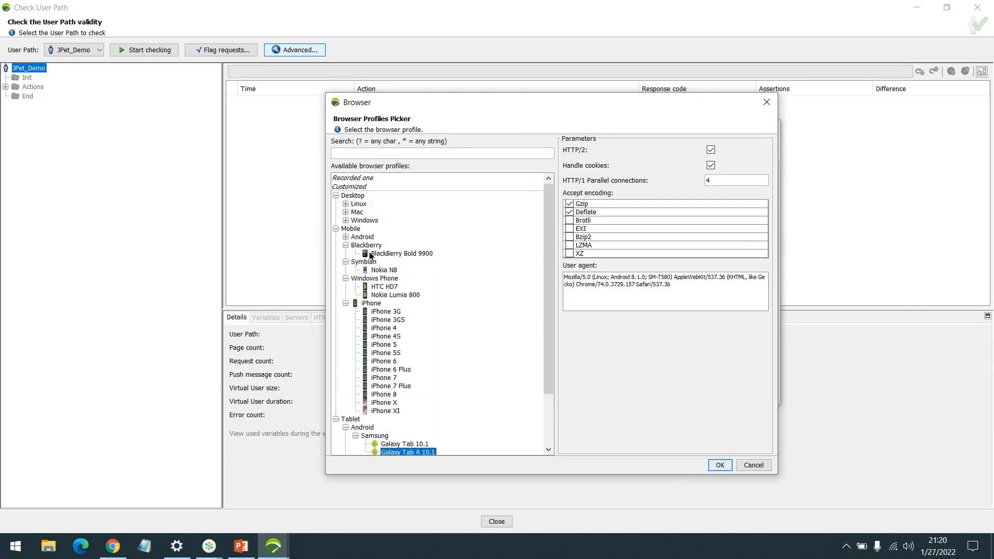
click(345, 237)
click(392, 278)
click(402, 321)
click(403, 303)
click(398, 295)
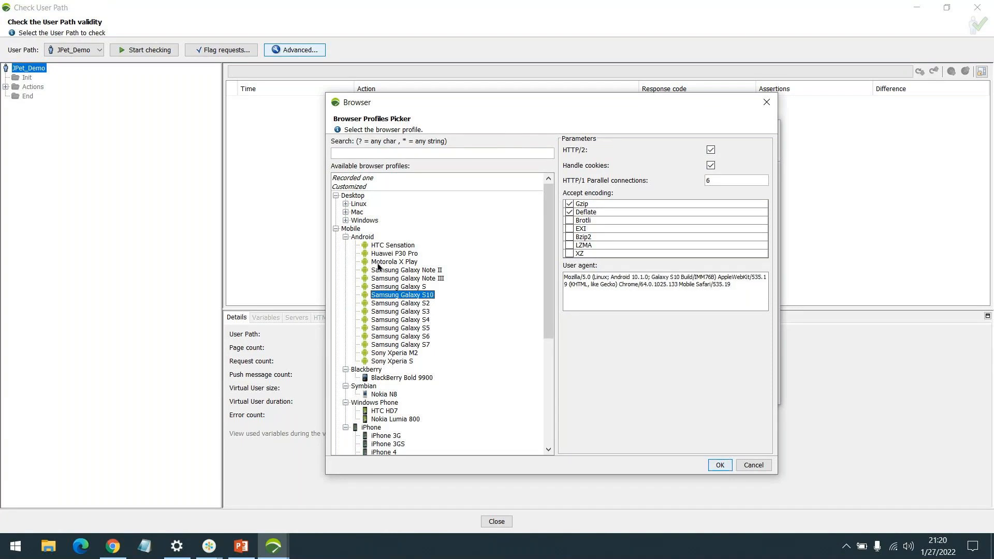
Expand the desktop Windows group, view the Firefox 31.0 and Chrome 46.0 profile parameters, and expand the Mac group.
click(345, 220)
click(387, 292)
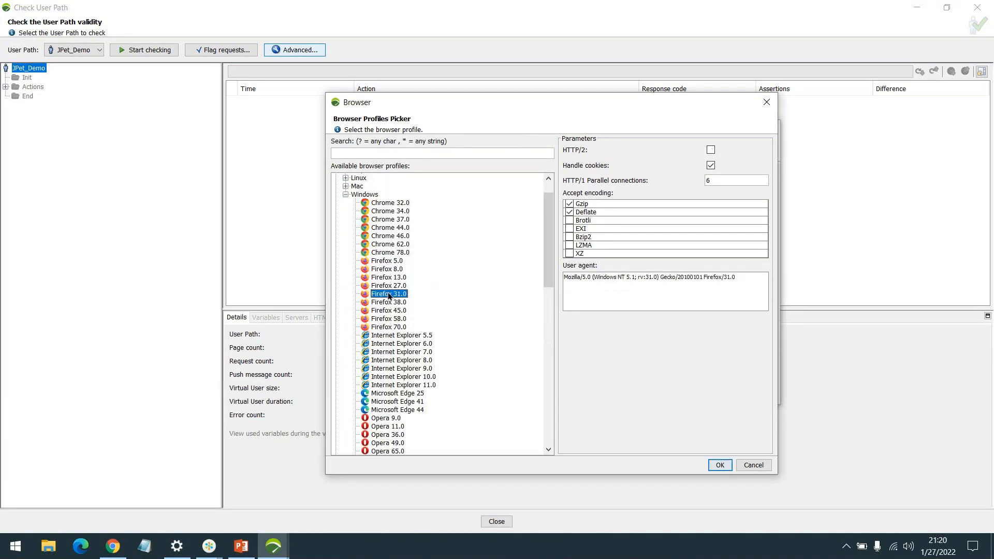
scroll(387, 292, up, 1)
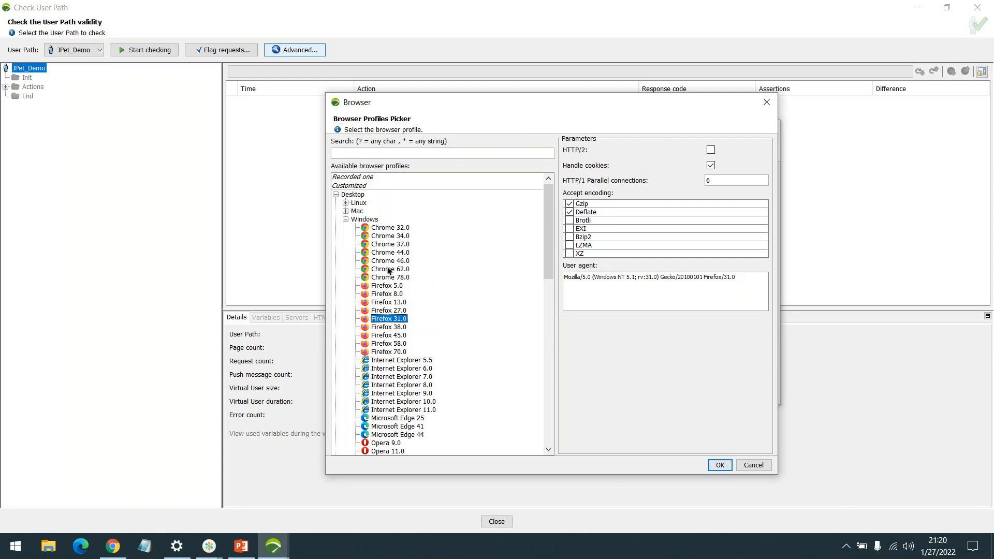
click(389, 261)
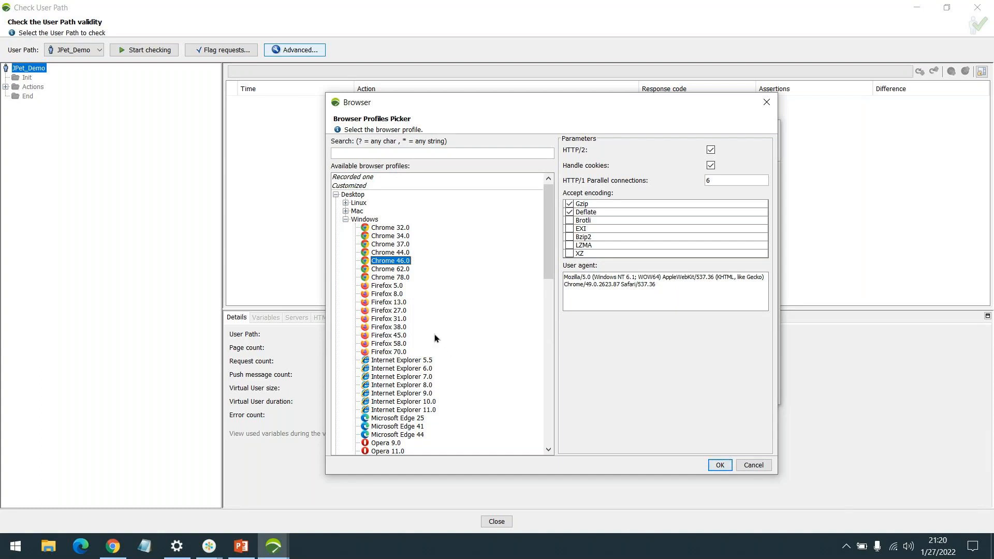
click(345, 211)
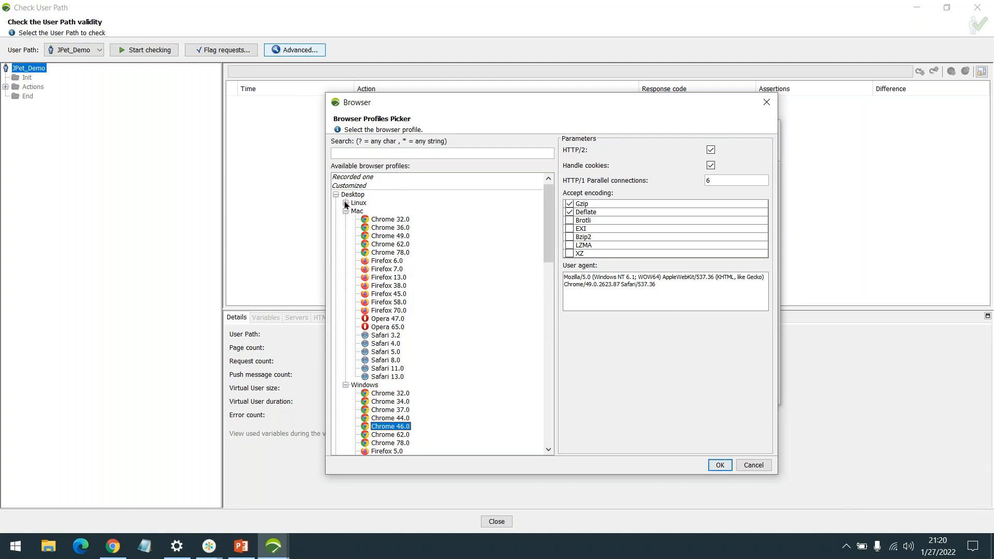
Expand the desktop Linux group, try enabling Brotli and Bzip2 as accepted encodings, and discard the browser profile changes.
click(345, 203)
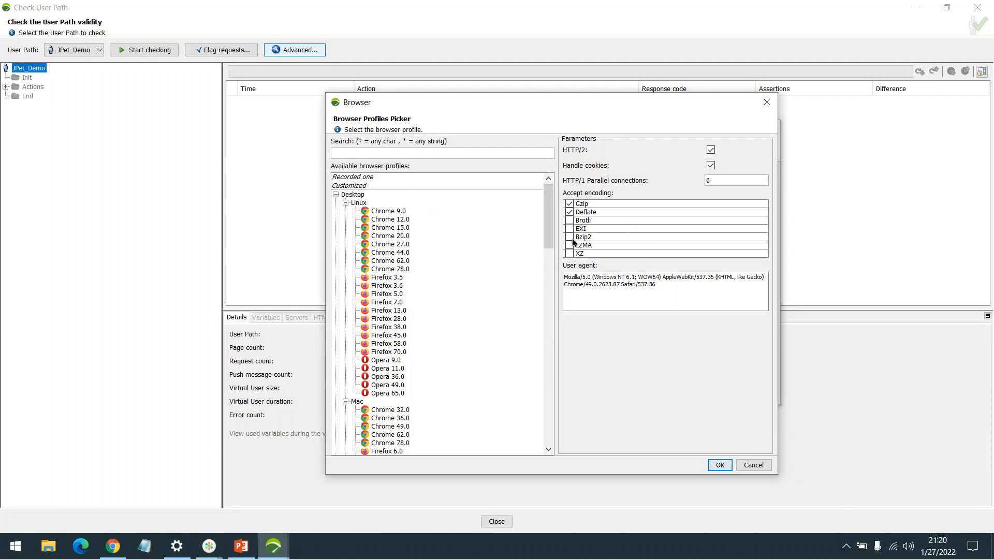
click(569, 221)
click(569, 237)
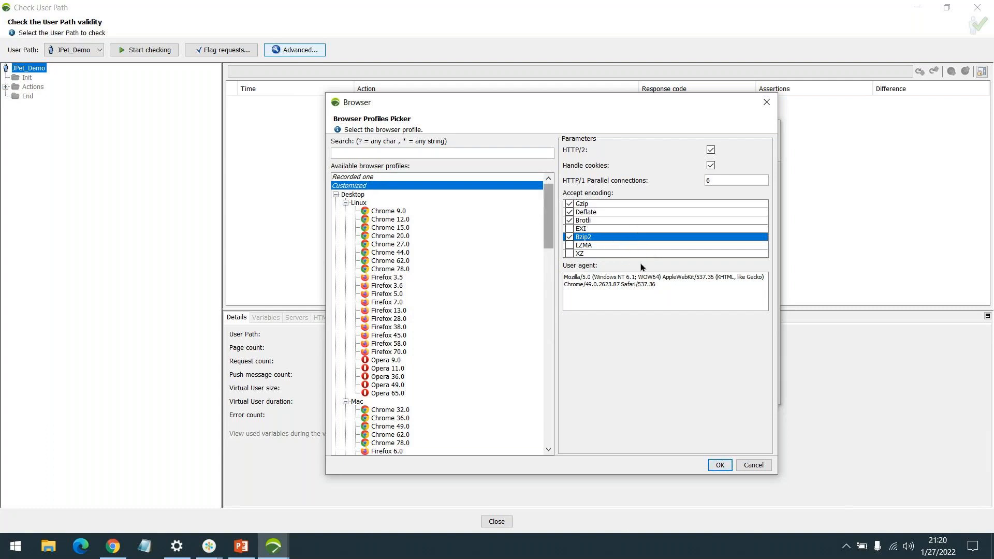
click(753, 465)
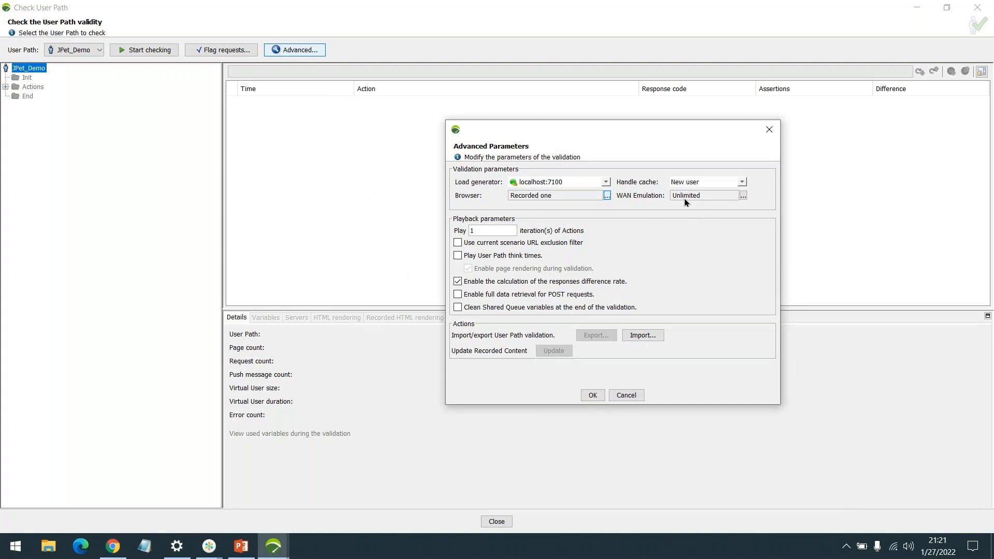
Open the WAN emulation profiles picker, enlarge it and review the broadband, LAN, mobile and wireless profiles.
click(743, 196)
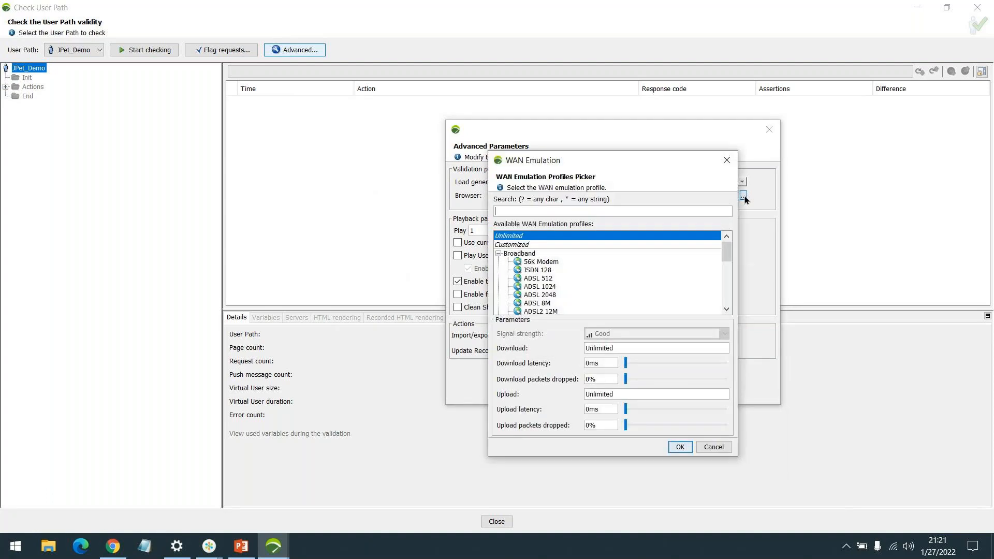
drag(598, 162, 525, 116)
drag(667, 411, 774, 458)
scroll(495, 243, down, 1)
scroll(494, 254, up, 1)
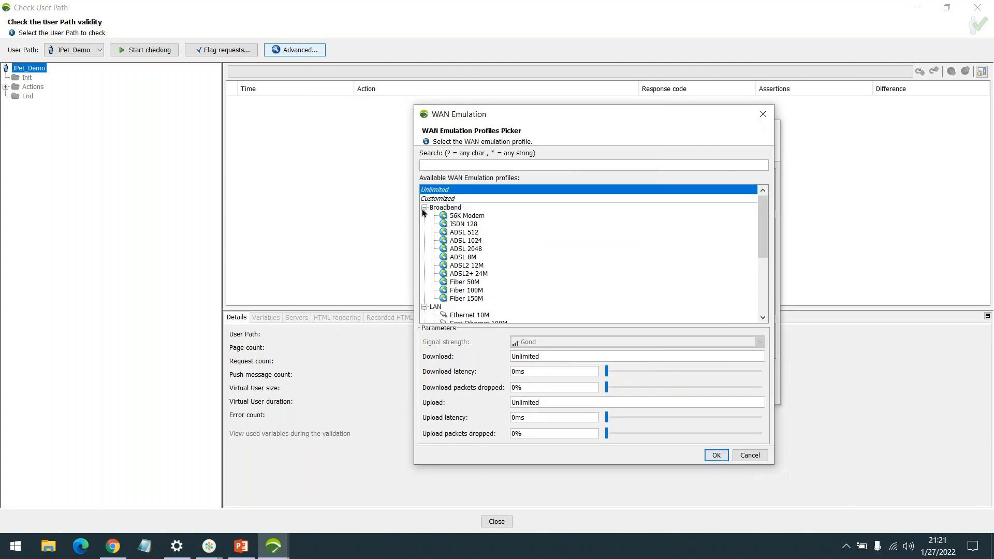
scroll(450, 238, down, 5)
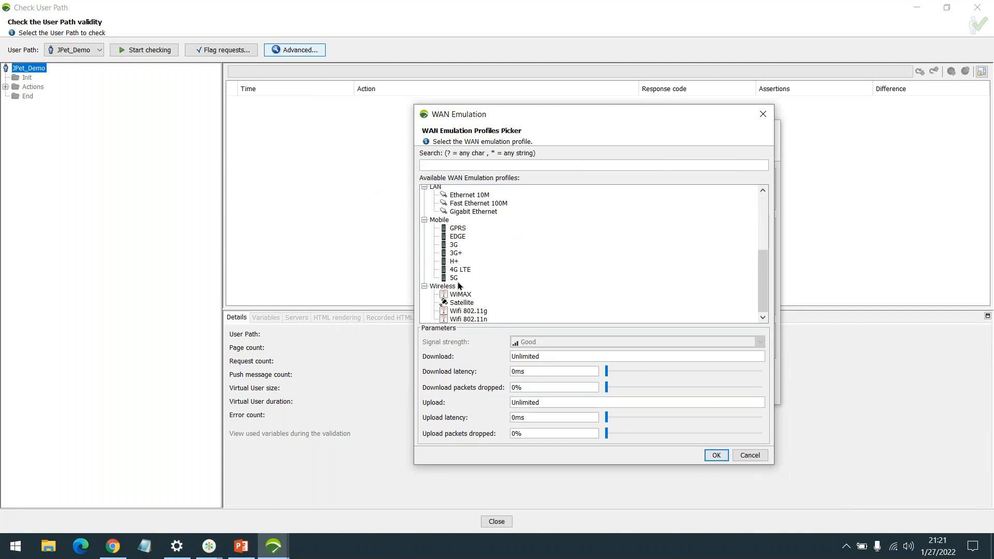
Compare the parameters of the H+ and 4G LTE mobile profiles and try the Poor signal strength on H+.
click(453, 261)
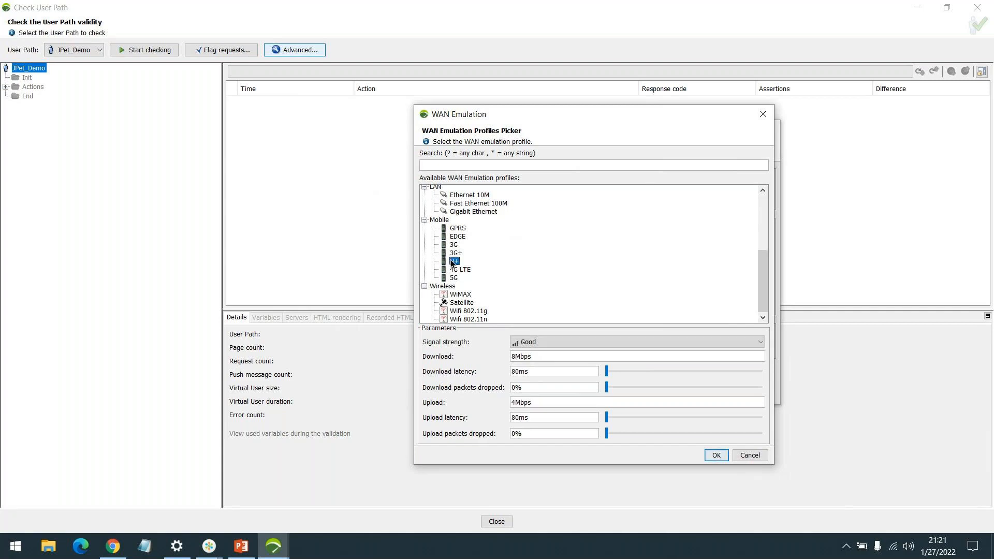
click(464, 271)
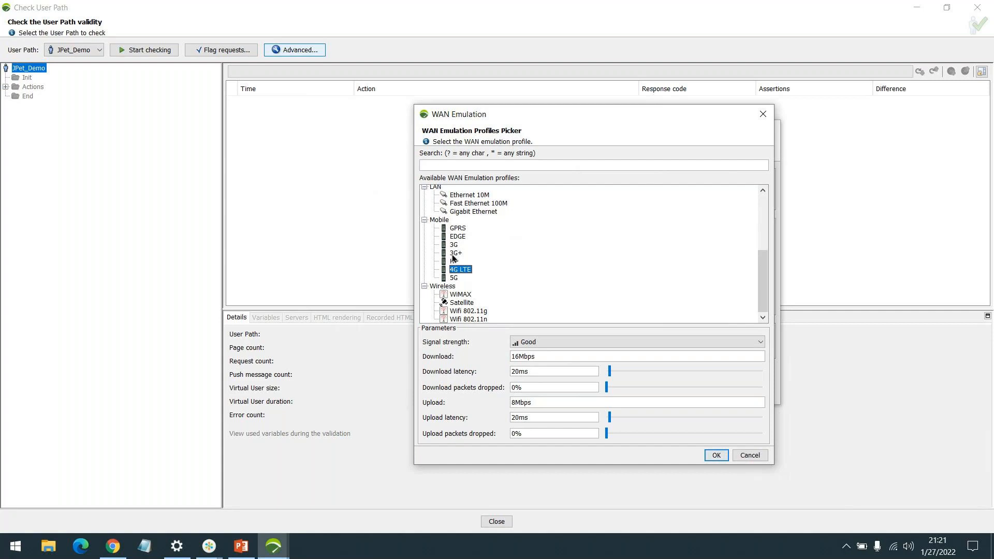
click(454, 260)
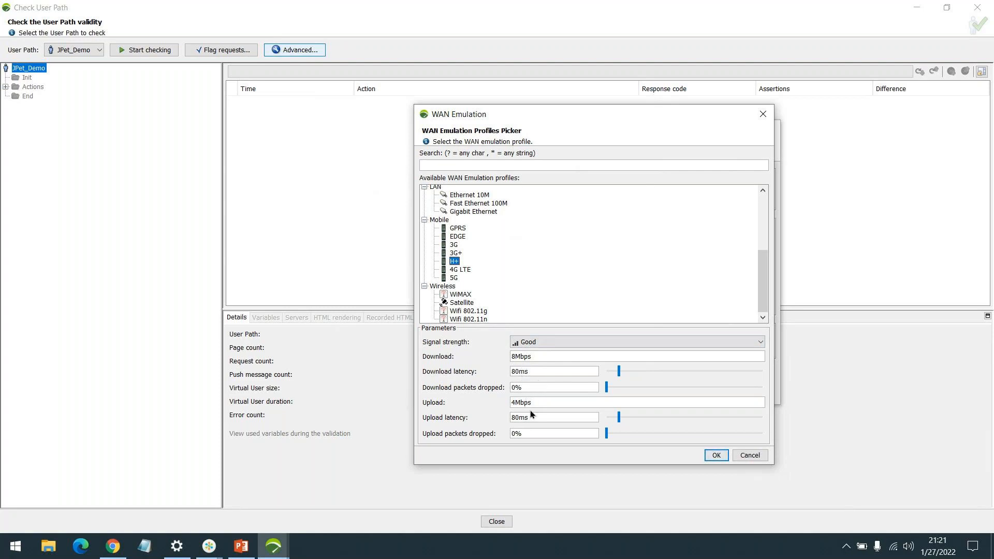
click(567, 341)
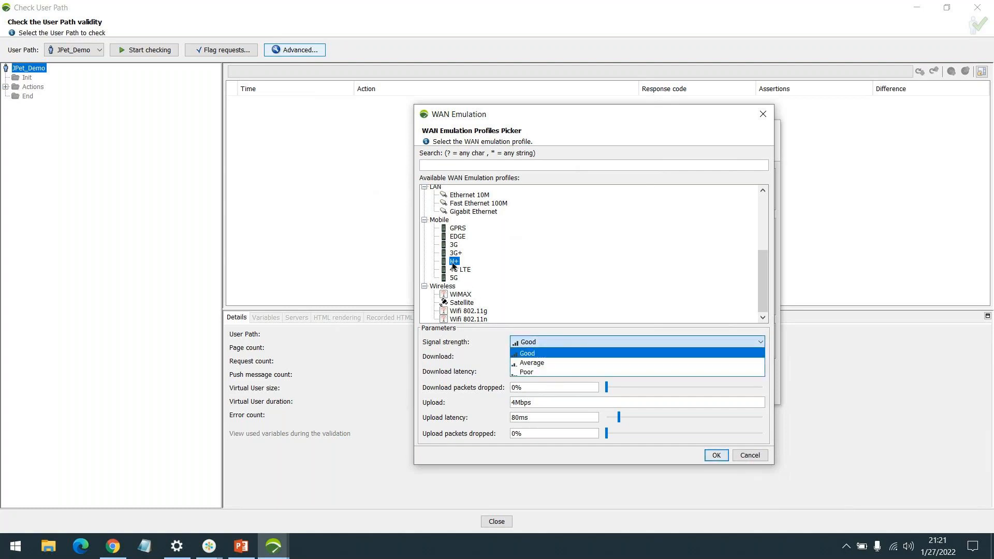
click(541, 371)
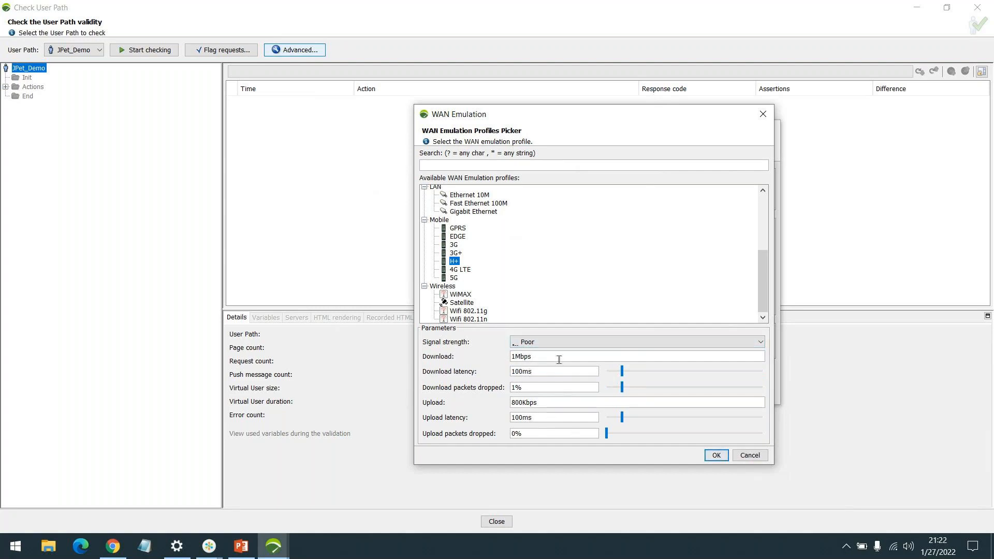
View the Fiber 100M and ADSL 2048 broadband profile parameters and leave the WAN emulation picker without applying a profile.
scroll(491, 290, up, 3)
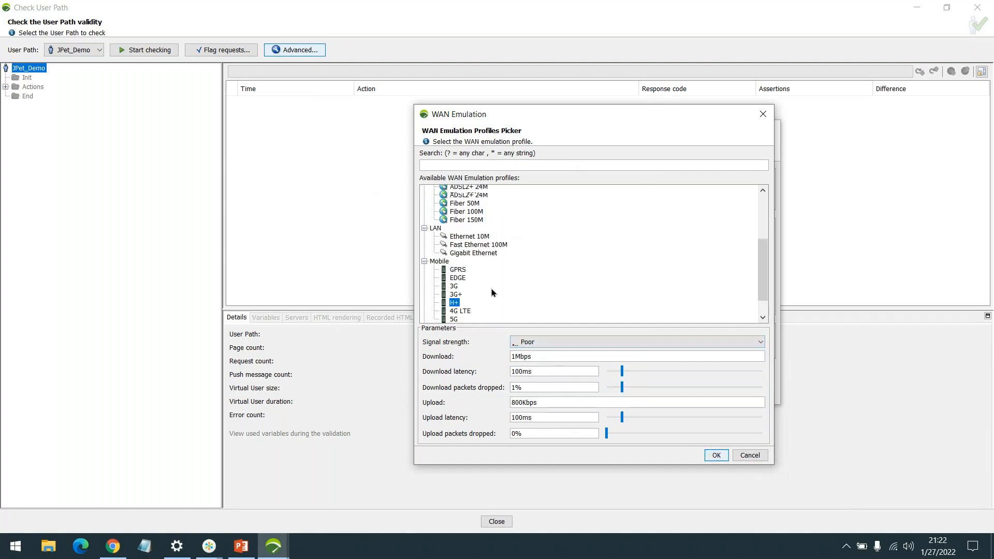
click(466, 244)
scroll(469, 230, up, 1)
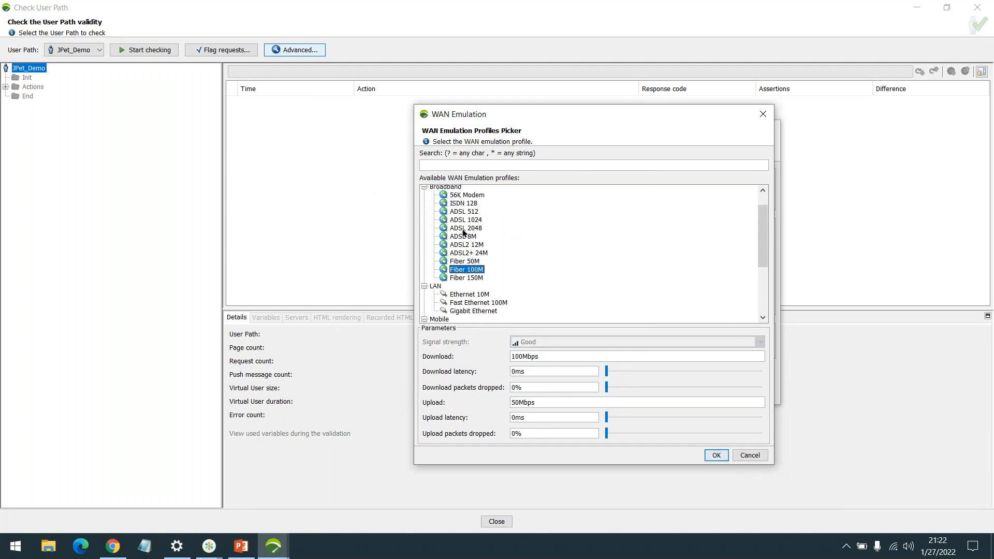
click(463, 230)
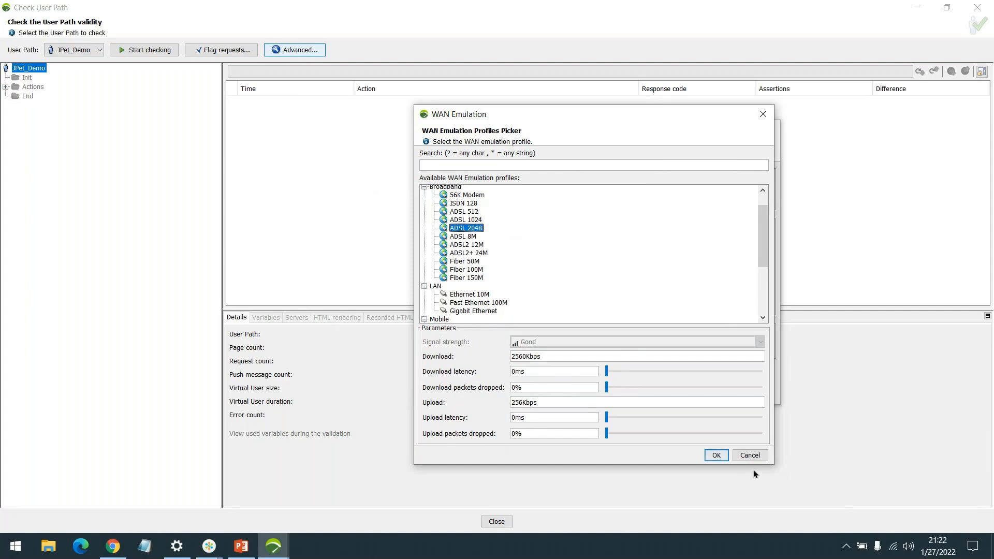
click(748, 455)
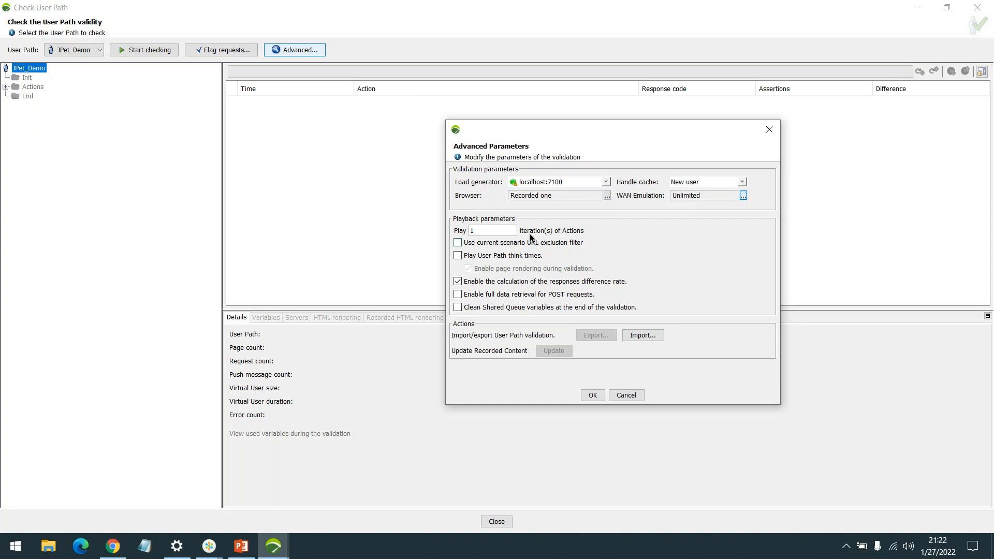
Run the JPet_Demo validity check with 1 iteration of Actions and allow OpenJDK Platform binary through the Windows firewall.
click(497, 229)
double_click(470, 232)
click(597, 398)
click(155, 49)
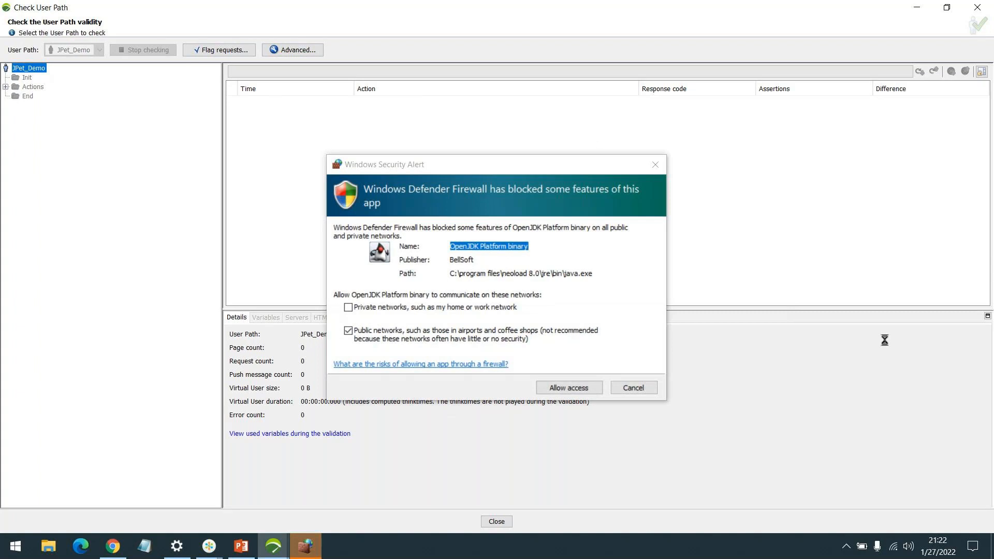
click(561, 388)
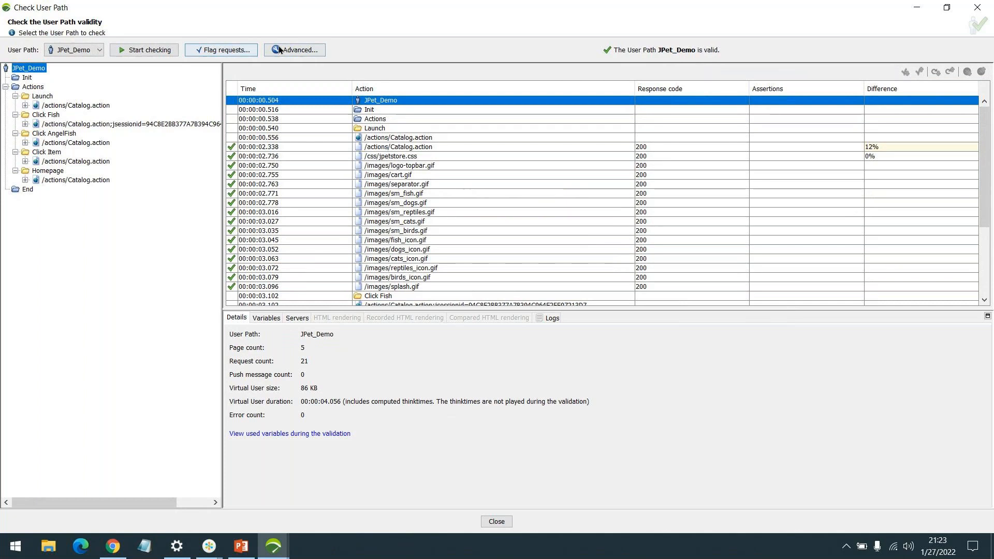
Rerun the JPet_Demo check with 3 iterations of Actions, viewing the advanced parameters while it runs.
click(294, 50)
double_click(471, 230)
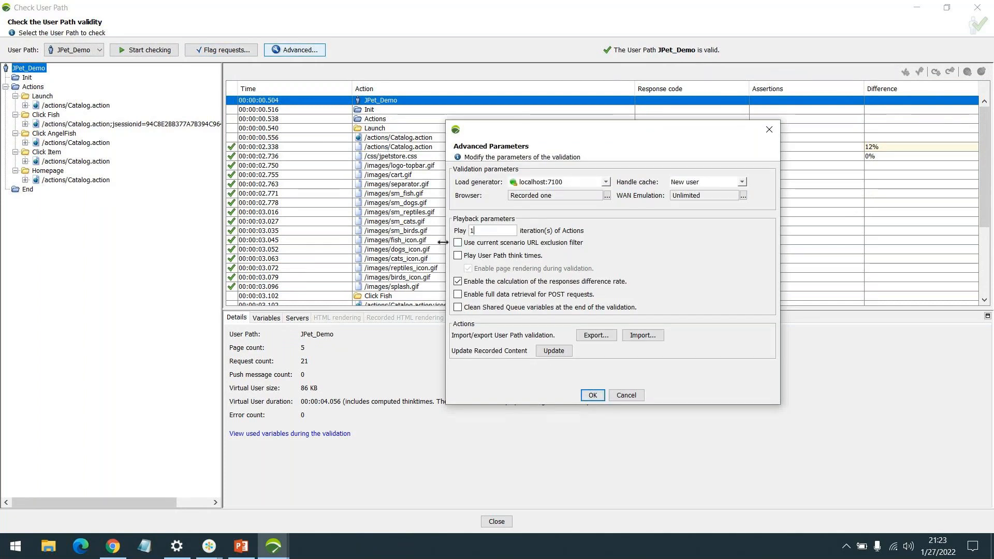
text(3)
key(Return)
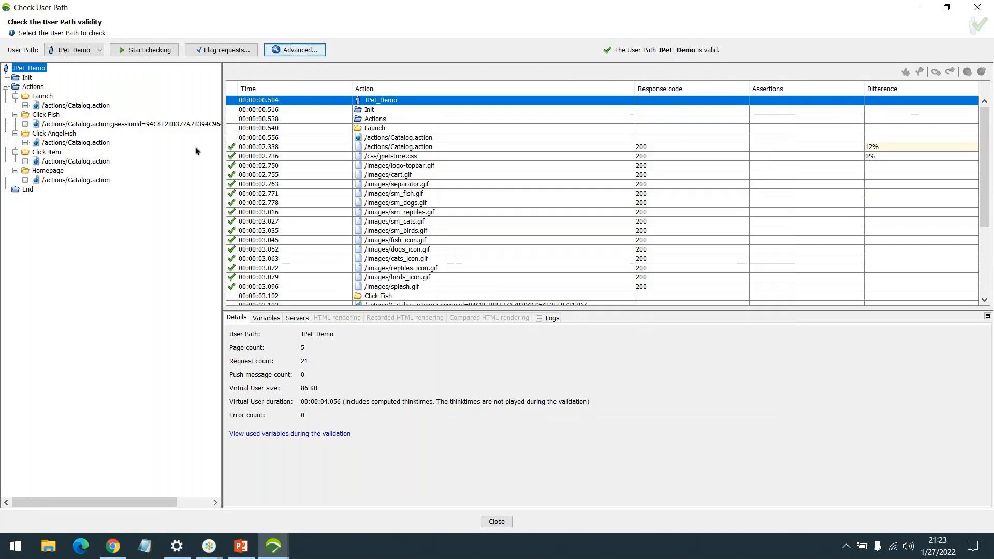
click(144, 50)
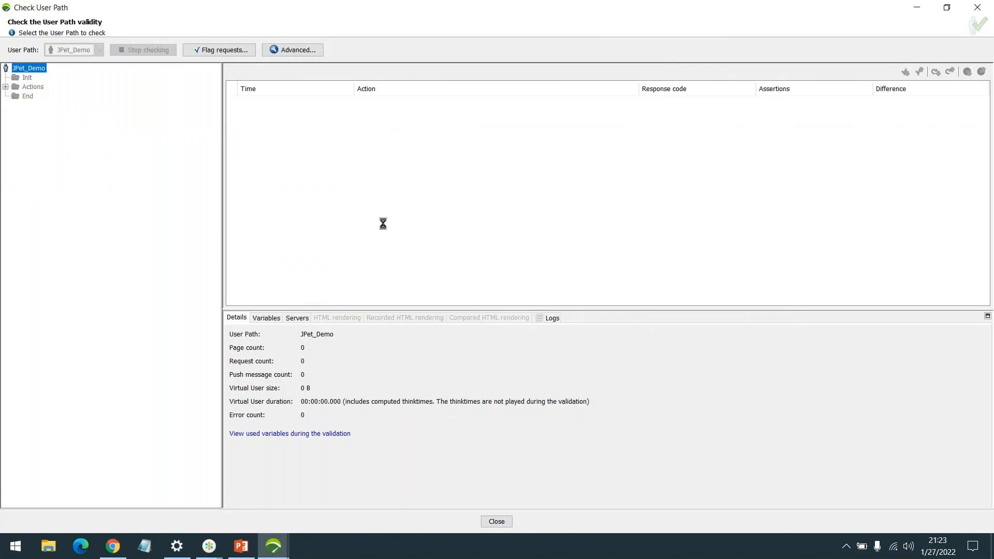
click(319, 50)
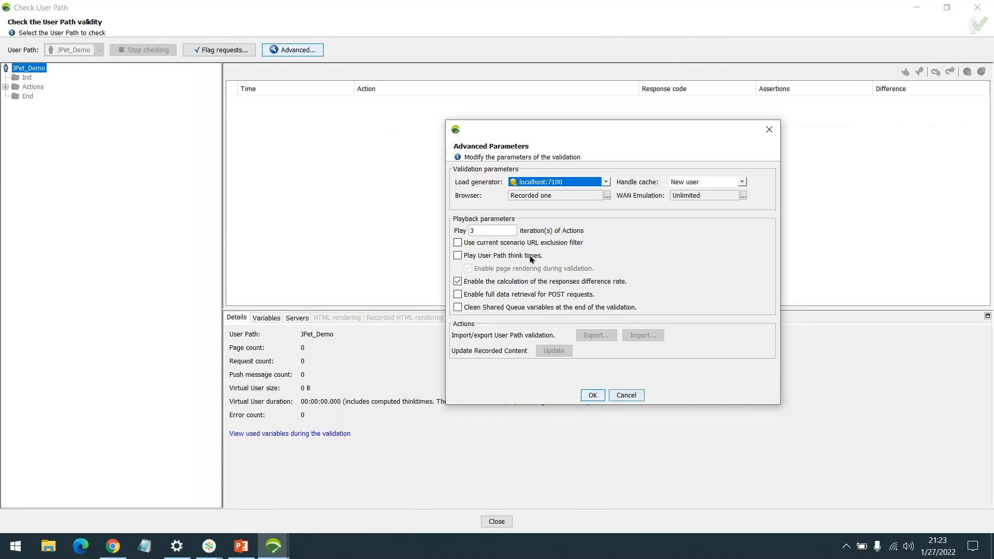
click(623, 397)
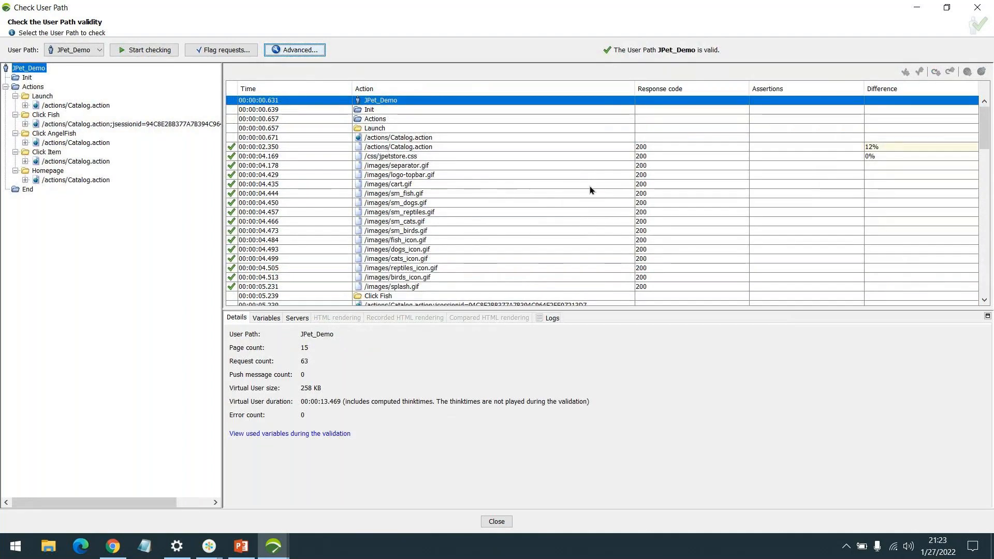
Look through the requests in the validation results and view the details of the first Launch transaction.
scroll(464, 208, down, 4)
scroll(468, 182, down, 5)
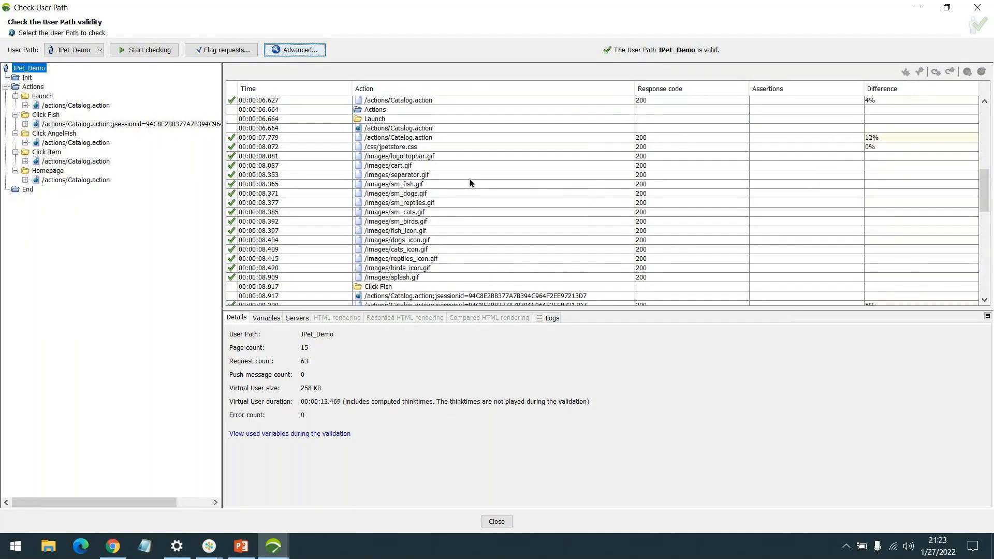
scroll(468, 182, up, 10)
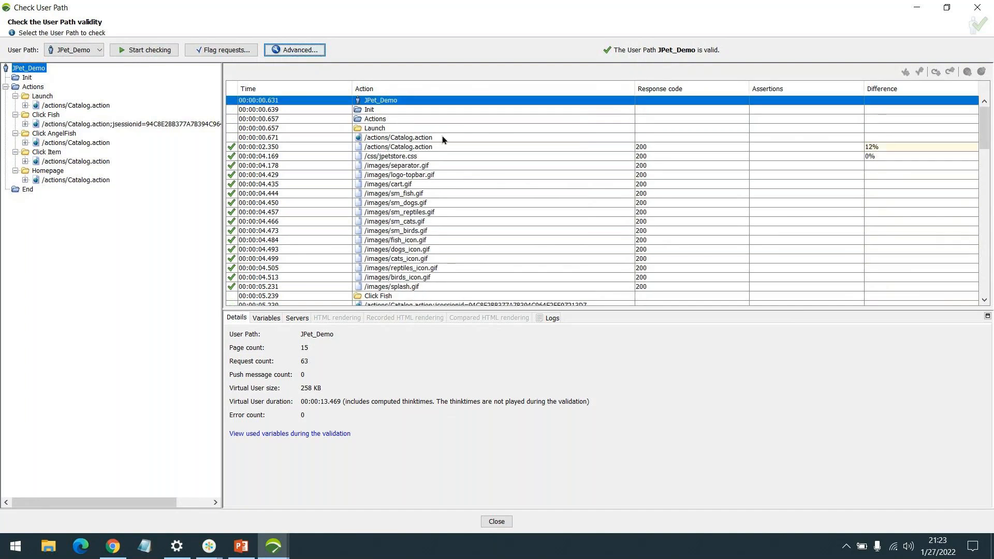
click(383, 129)
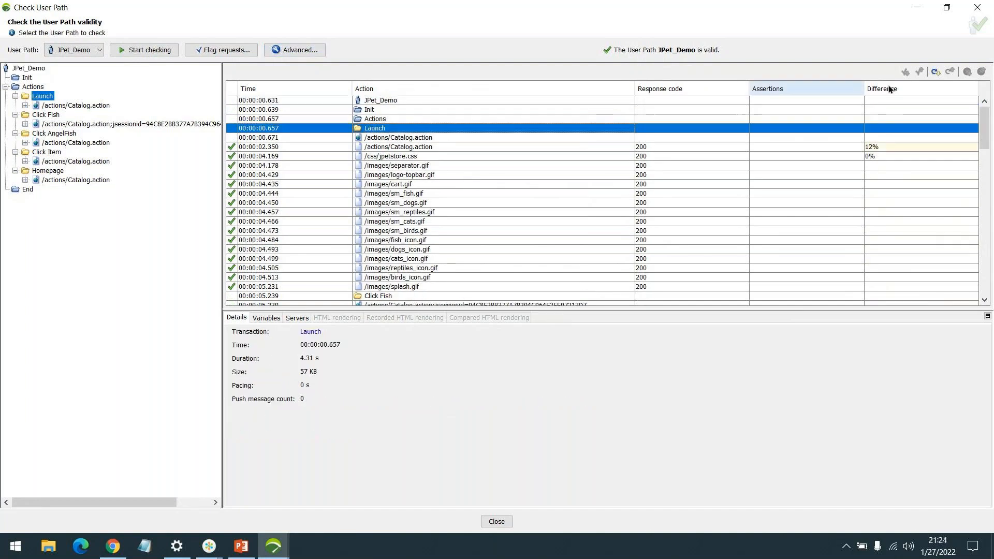
Compare the details of the second and third Actions iterations in the results and return to the JPet_Demo summary.
drag(987, 123, 971, 167)
click(375, 183)
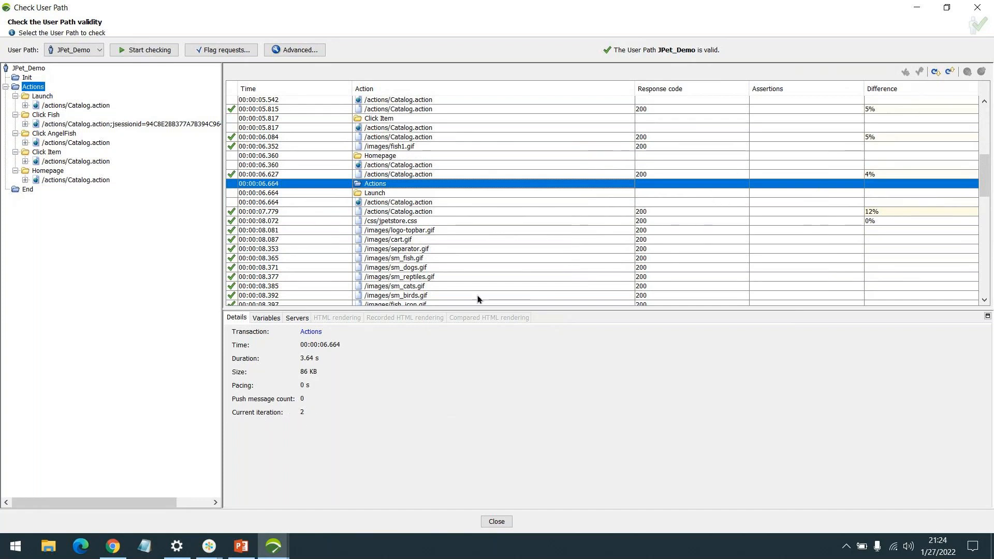
scroll(398, 258, down, 15)
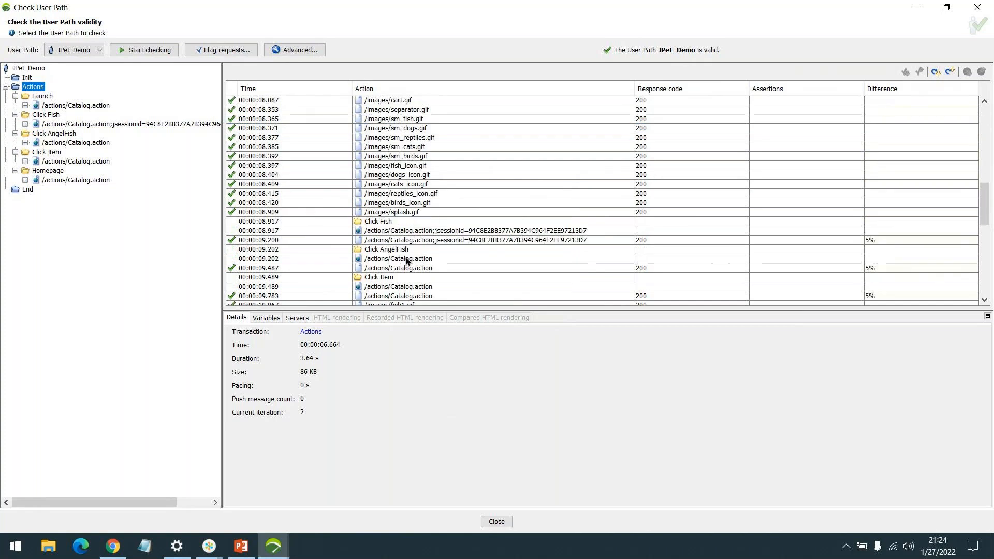
scroll(404, 251, up, 1)
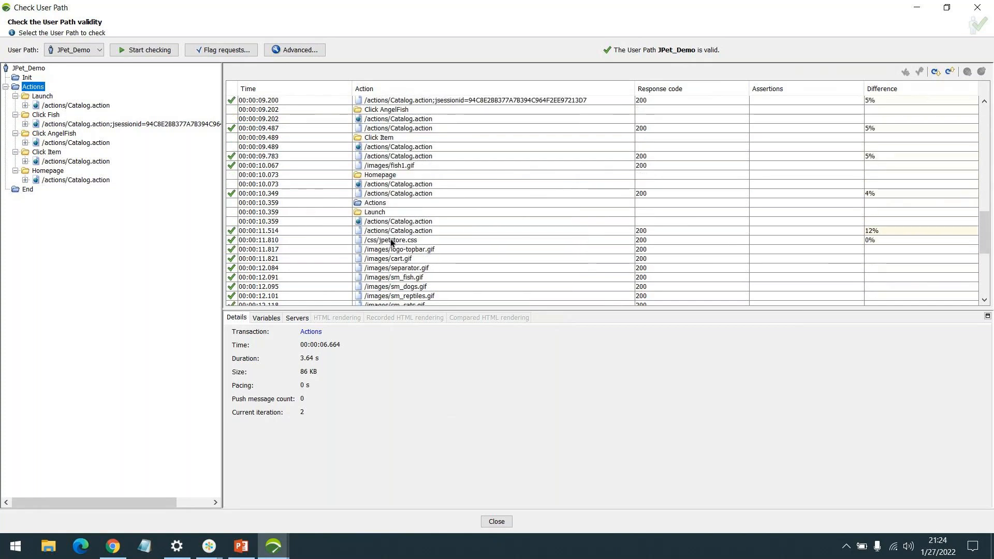
key(Down)
key(Up)
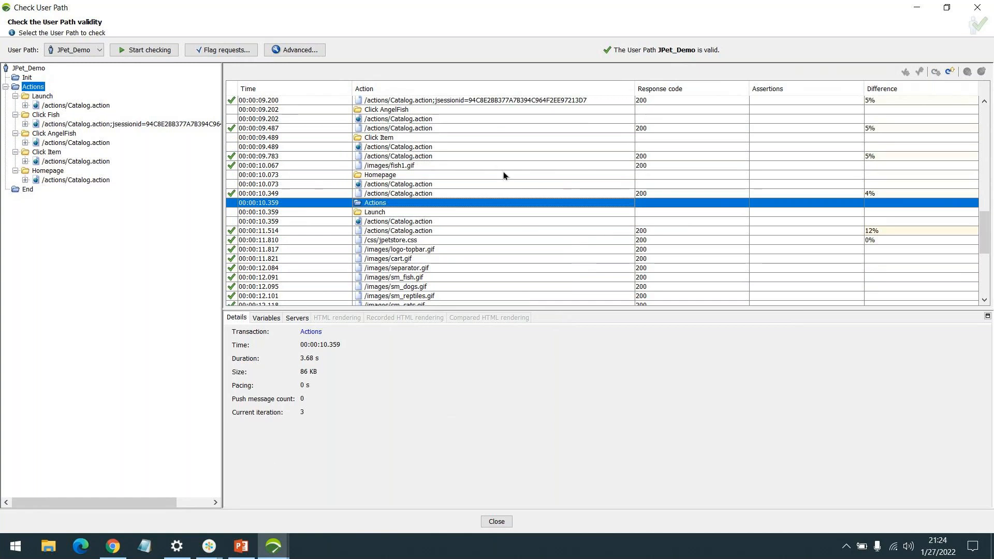
scroll(439, 150, up, 10)
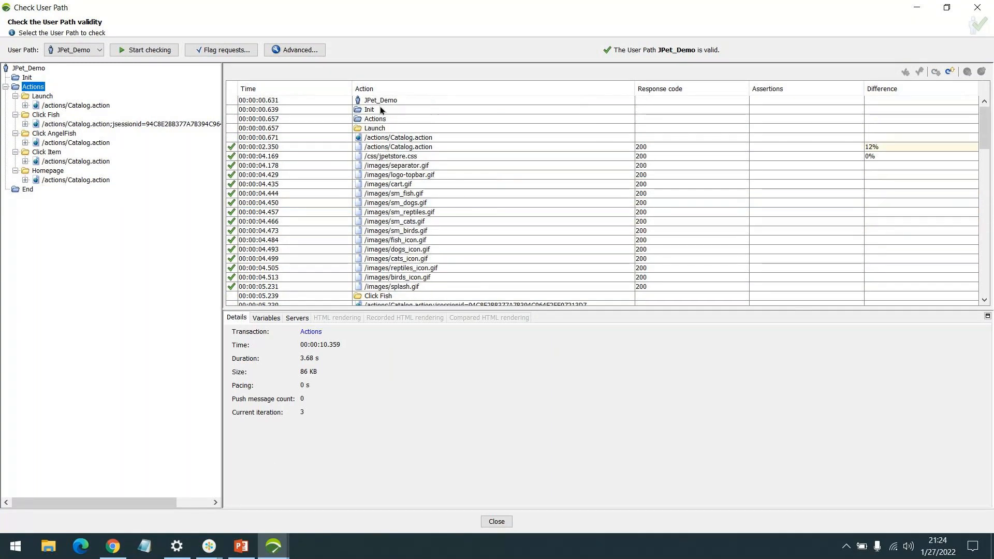
click(375, 100)
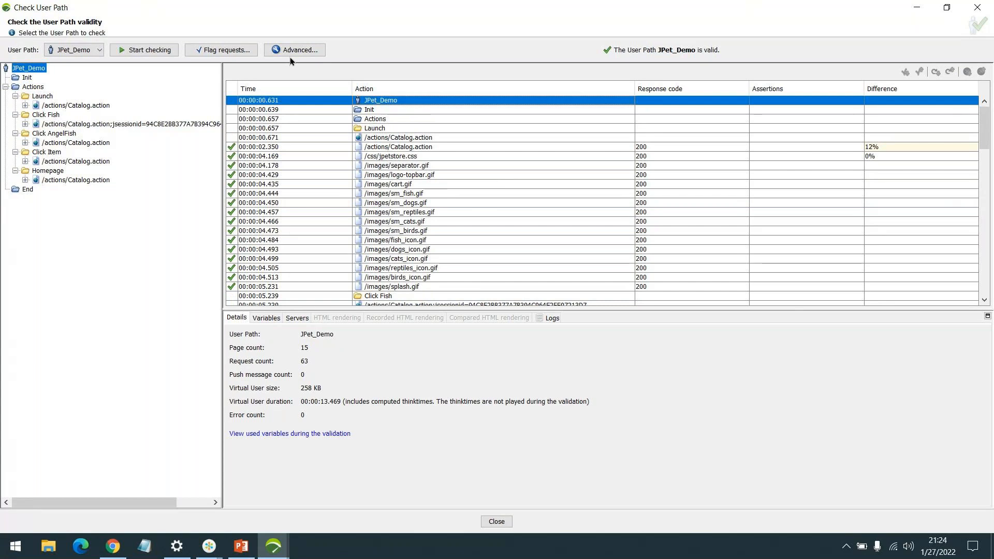
Enable playing the User Path think times in the advanced validation parameters.
click(291, 53)
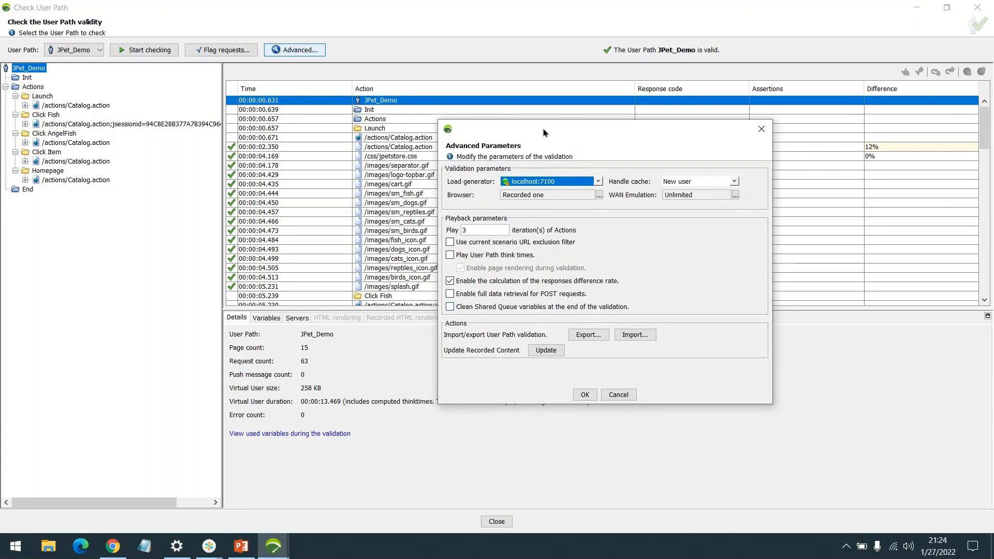
drag(544, 132, 447, 156)
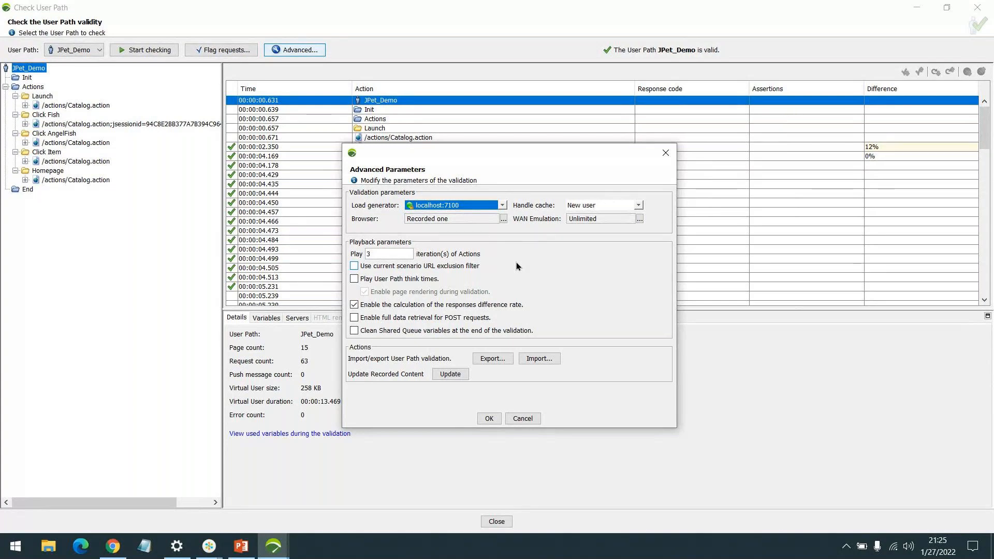
click(413, 278)
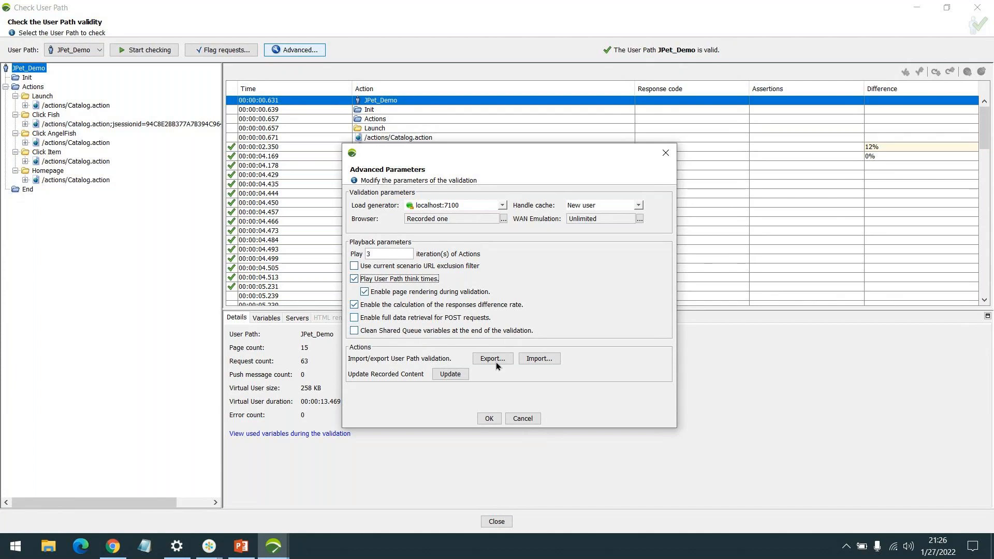
click(209, 546)
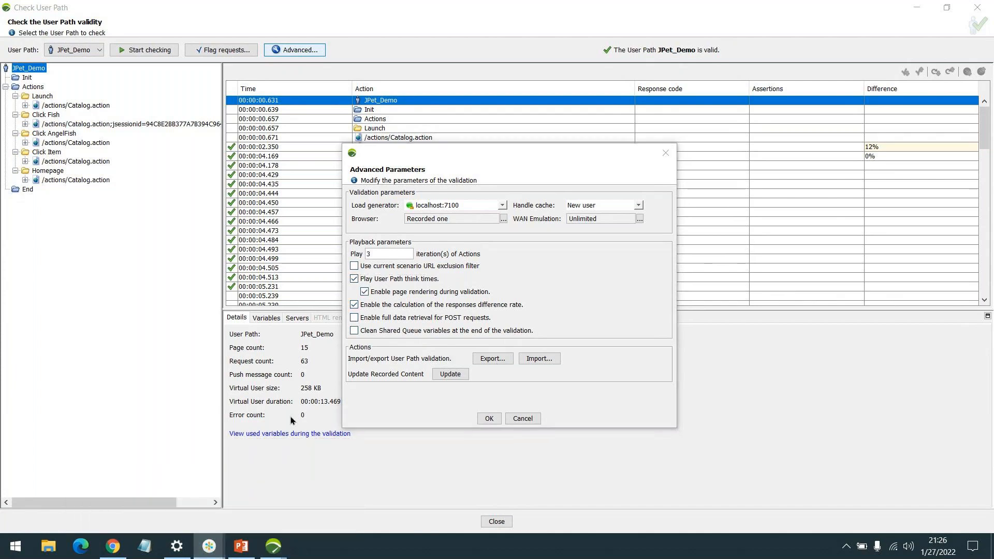
Switch to Chrome, search for maccosmetics in a new tab and open the official maccosmetics.in site.
click(107, 553)
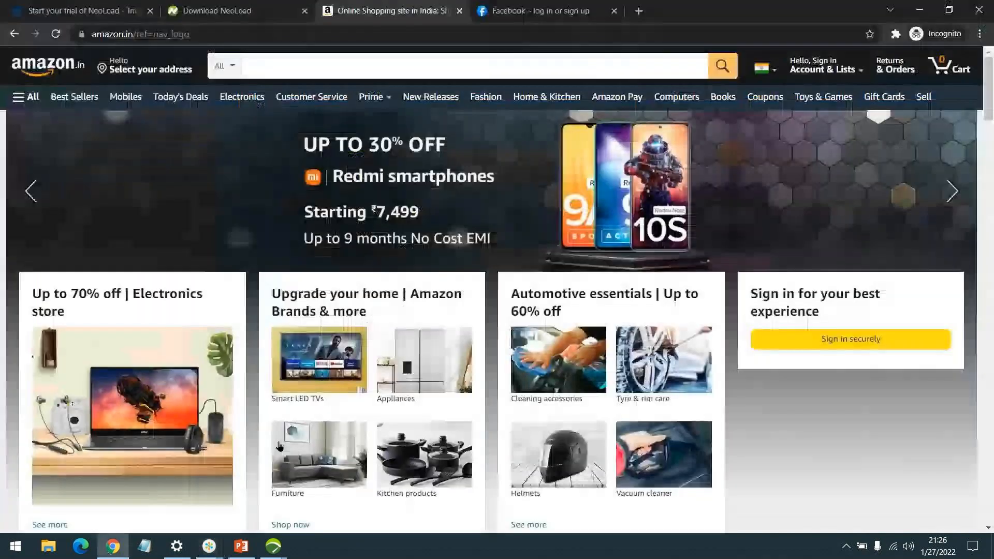
click(640, 11)
text(maccosmetics)
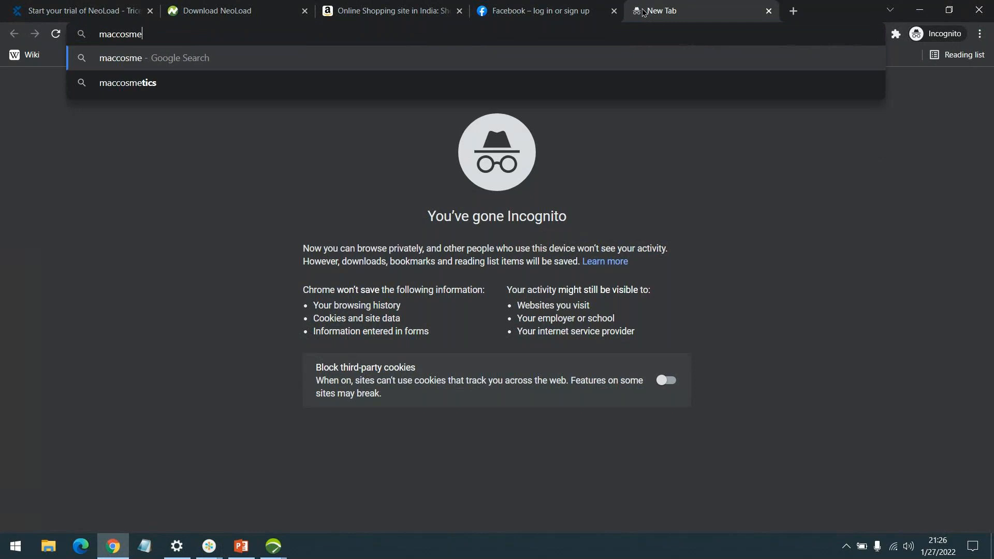
key(Return)
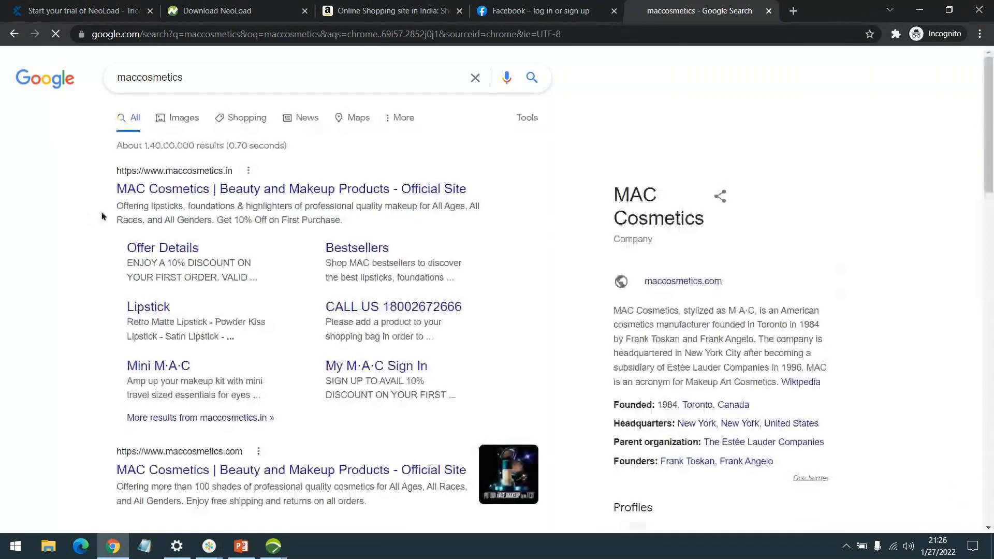
click(289, 188)
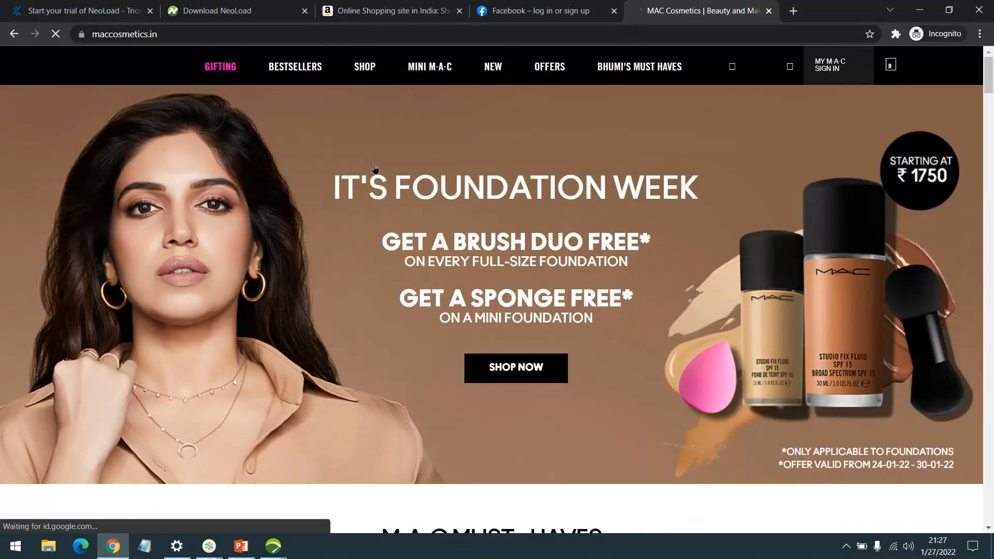
Open the developer tools beside the MAC Cosmetics home page and dismiss the 10% discount sign-up popup.
key(ctrl+shift+i)
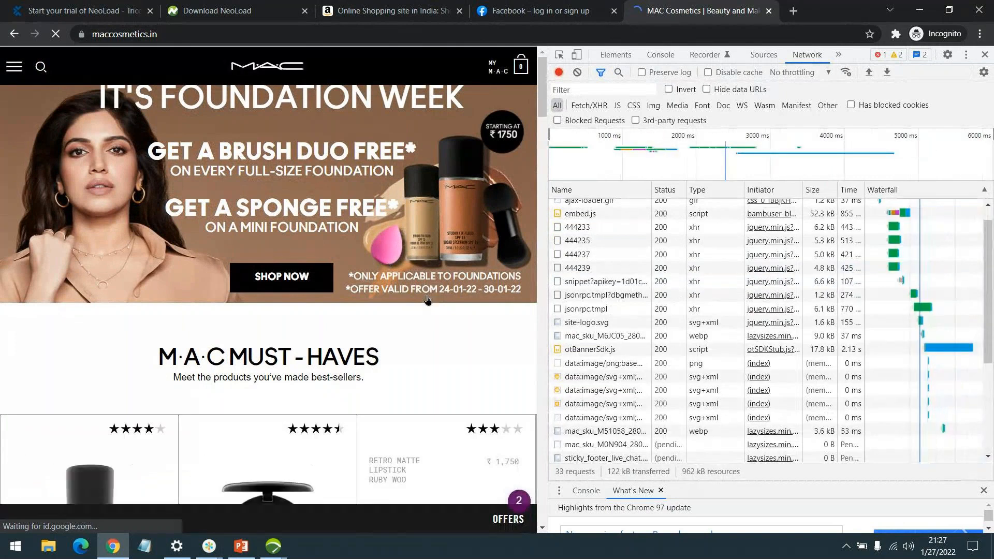
scroll(426, 300, down, 6)
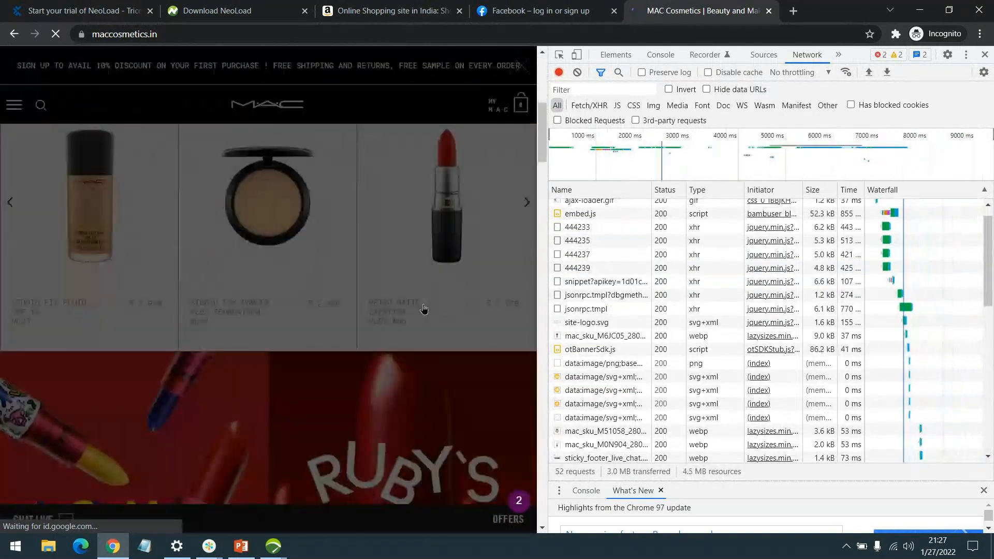
scroll(423, 309, down, 1)
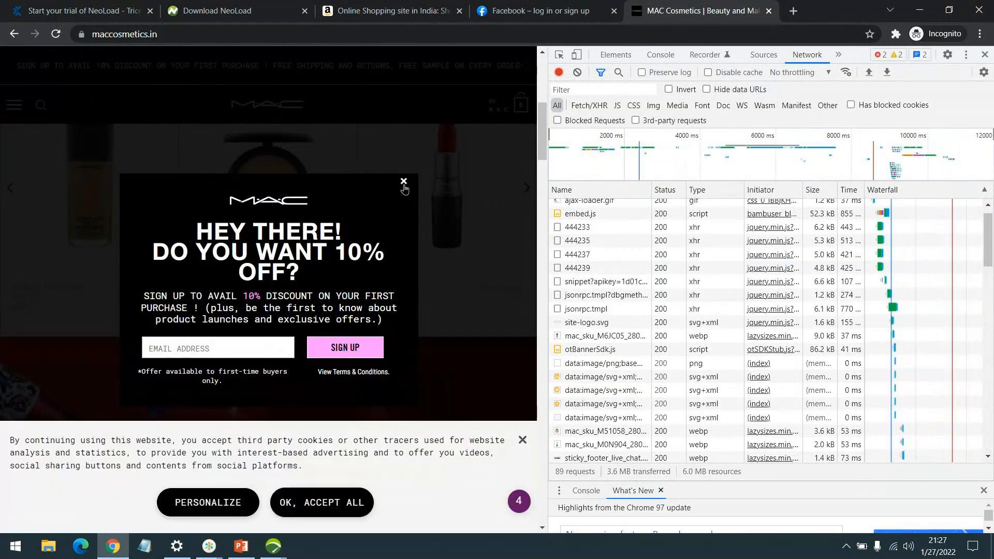
click(403, 184)
Look through the home page content down to the Lips and Face categories, alongside the recorded network requests.
scroll(473, 437, down, 4)
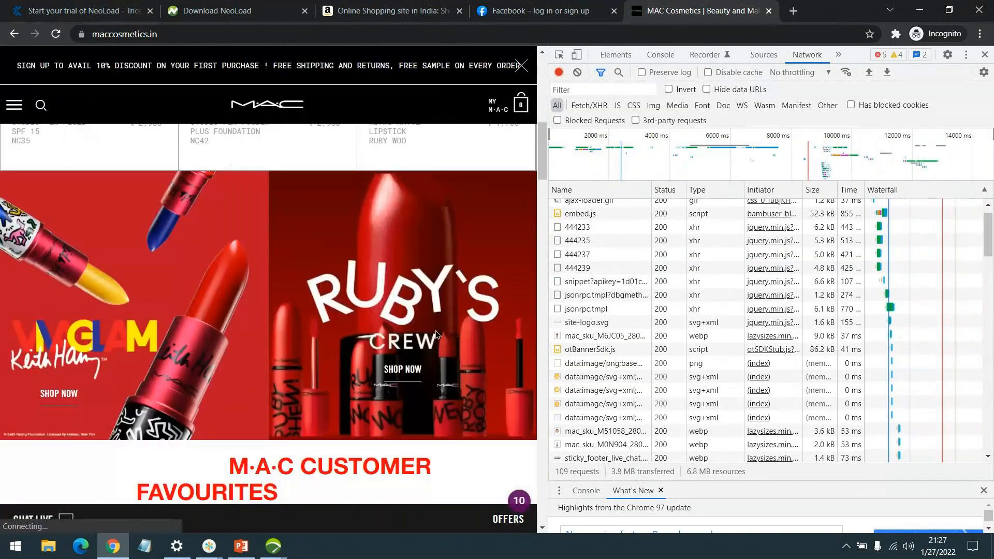
scroll(348, 260, down, 4)
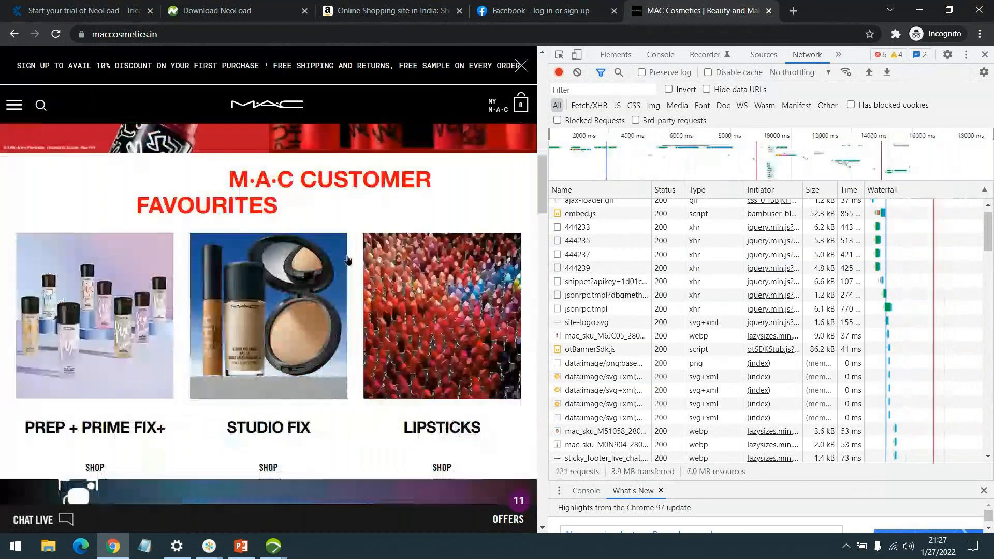
scroll(347, 260, down, 8)
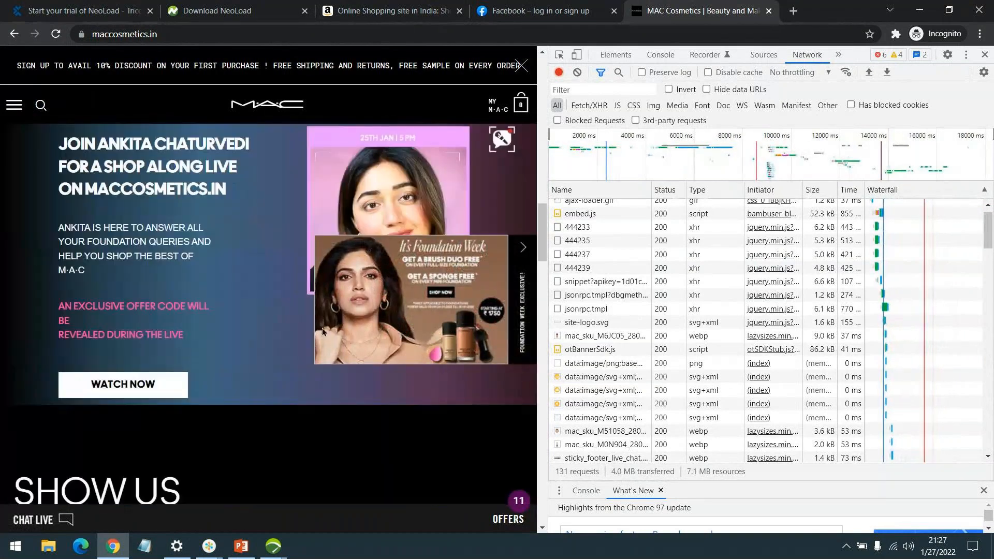
scroll(322, 328, down, 5)
scroll(439, 267, down, 1)
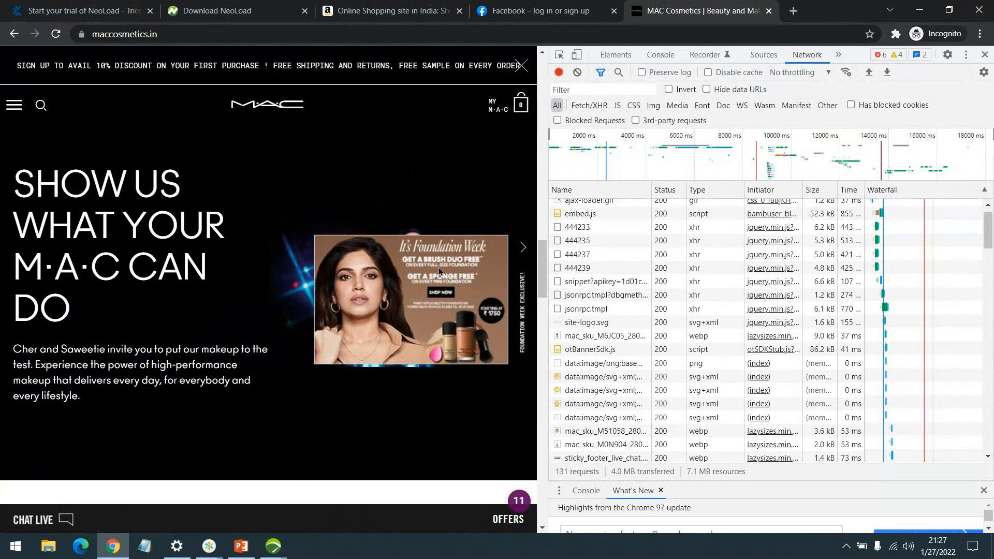
scroll(229, 308, down, 1)
scroll(254, 284, down, 4)
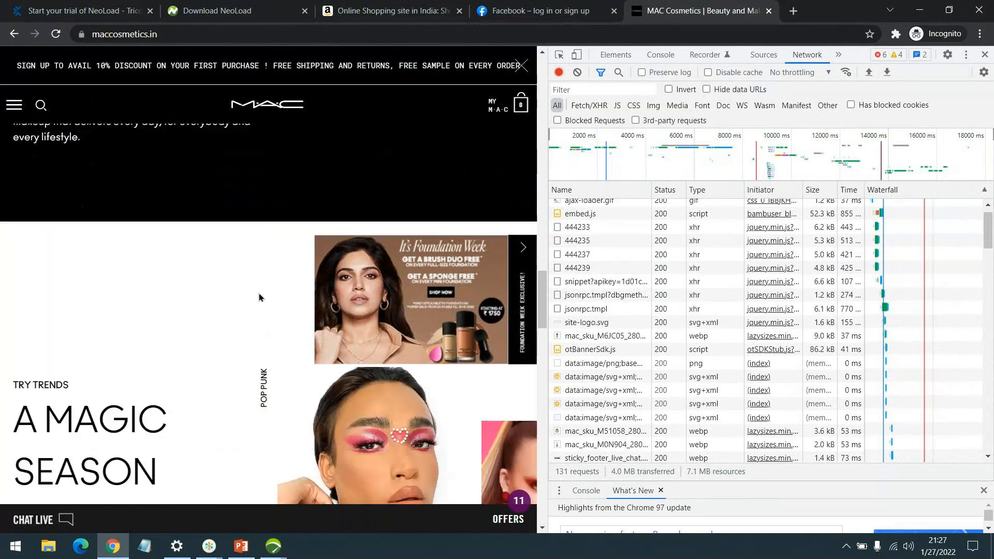
scroll(262, 307, down, 3)
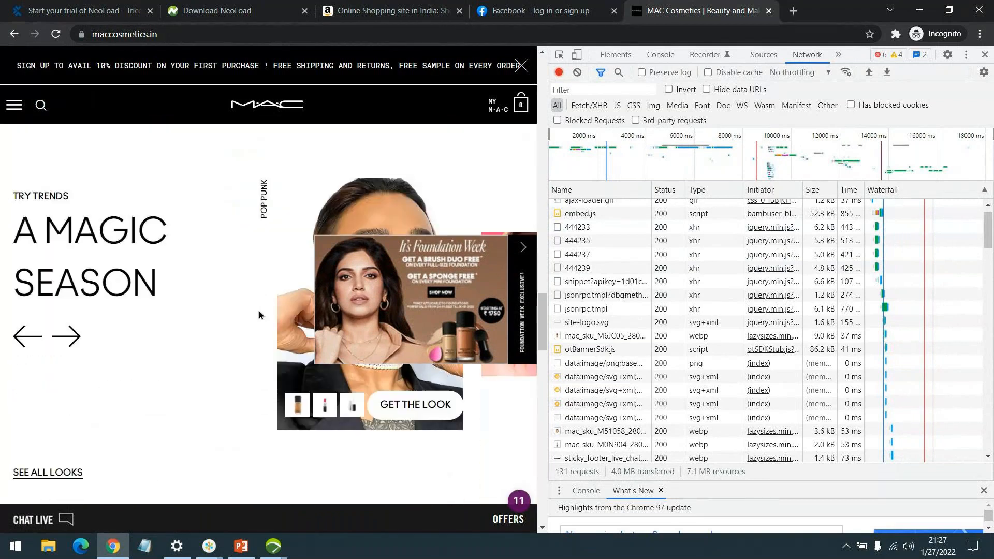
scroll(258, 310, down, 6)
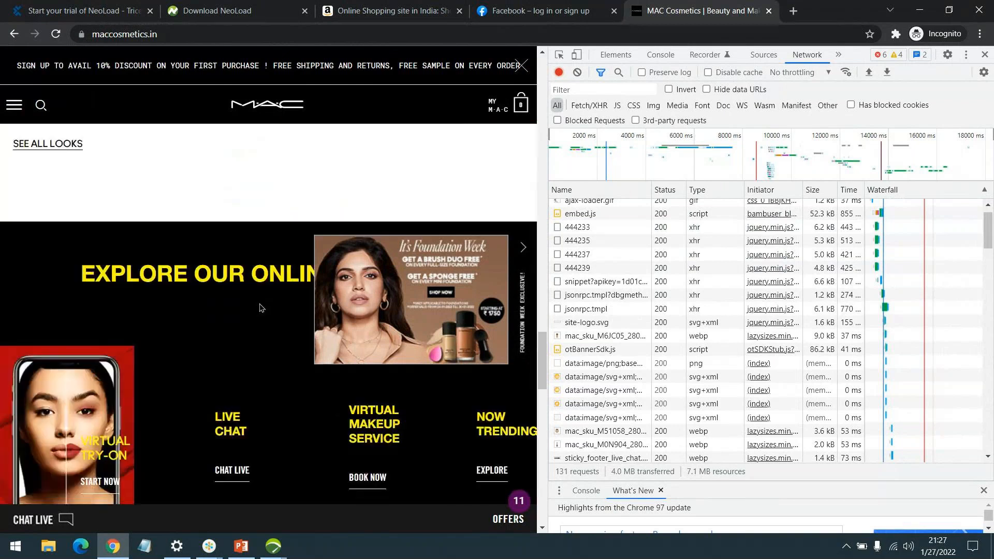
scroll(253, 306, down, 1)
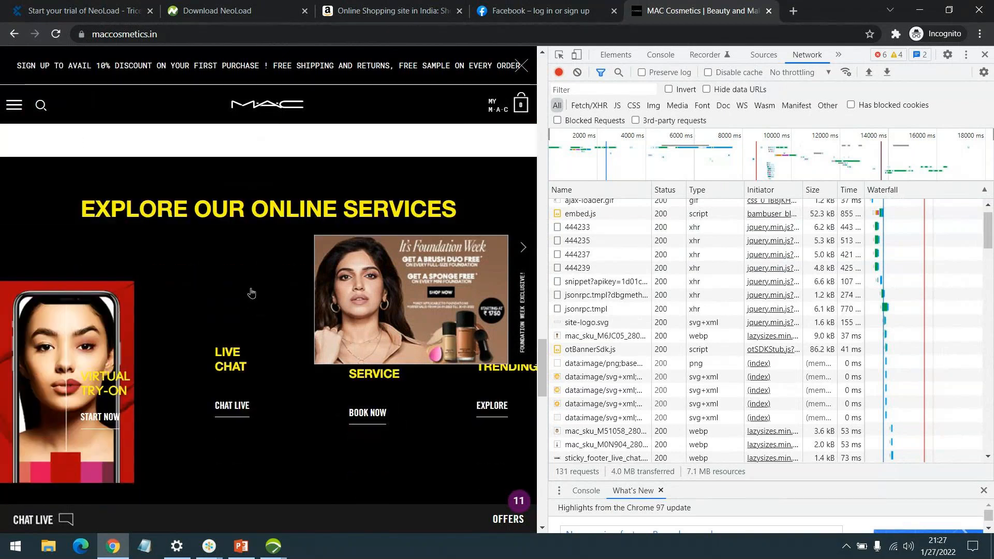
scroll(251, 293, down, 5)
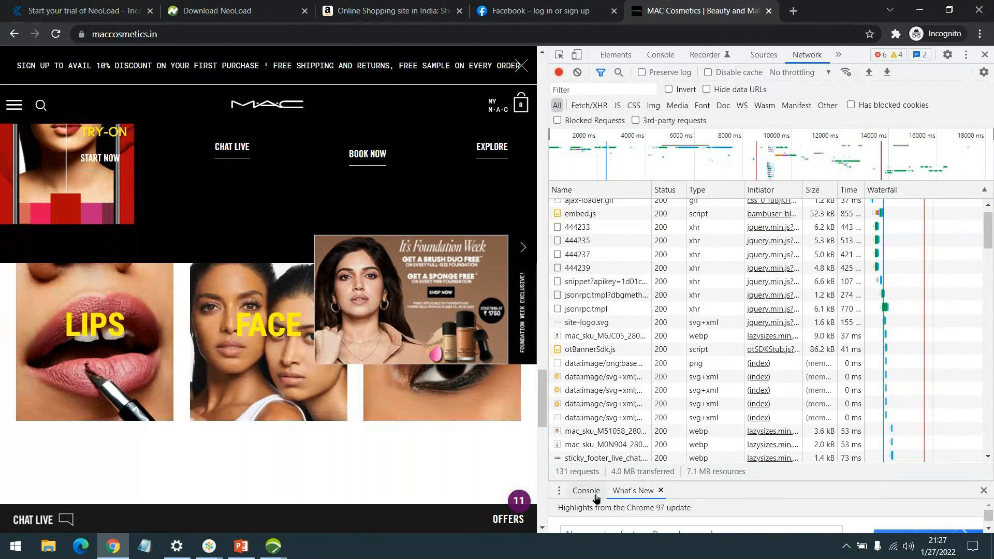
Reload the MAC home page and examine its network requests and content down to the footer and back to the must-haves.
key(F5)
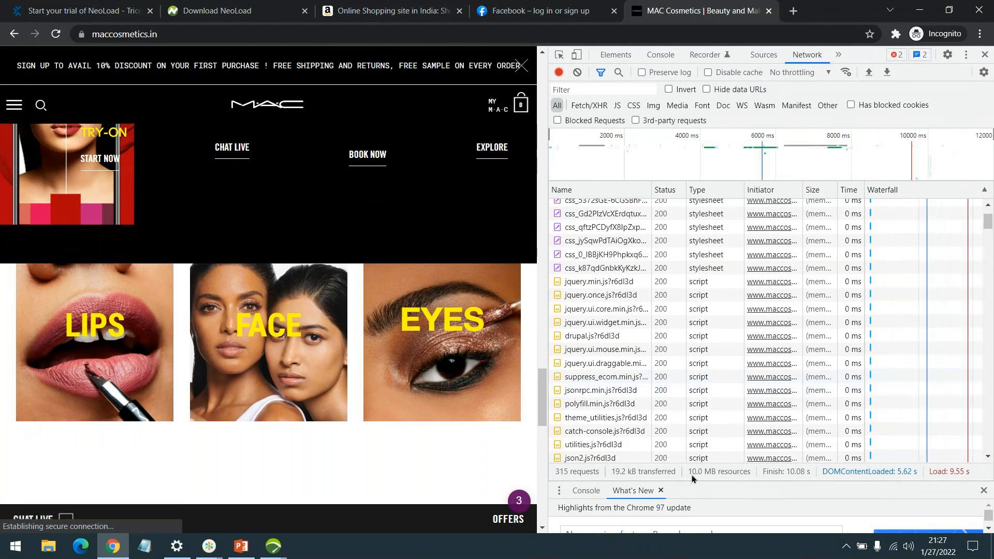
scroll(388, 310, up, 5)
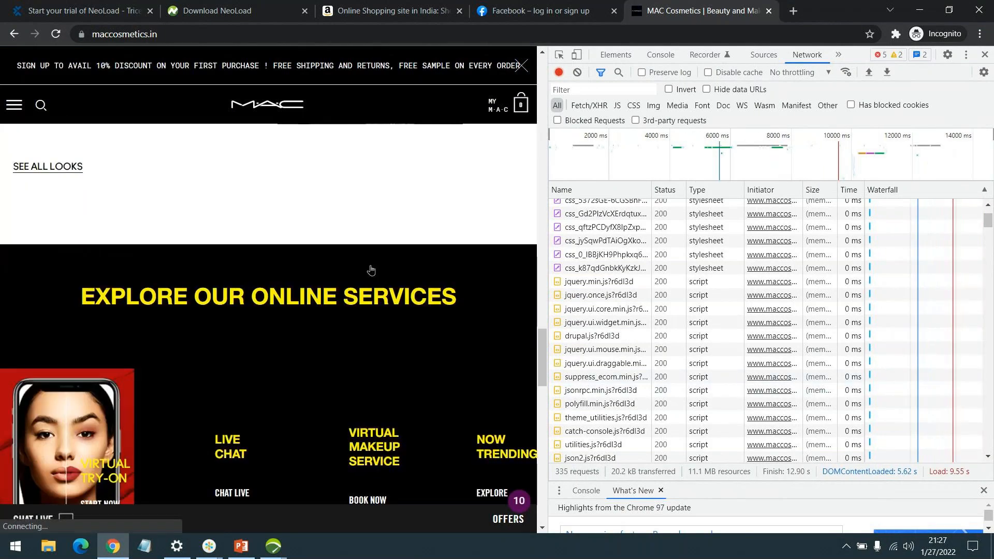
scroll(370, 269, down, 10)
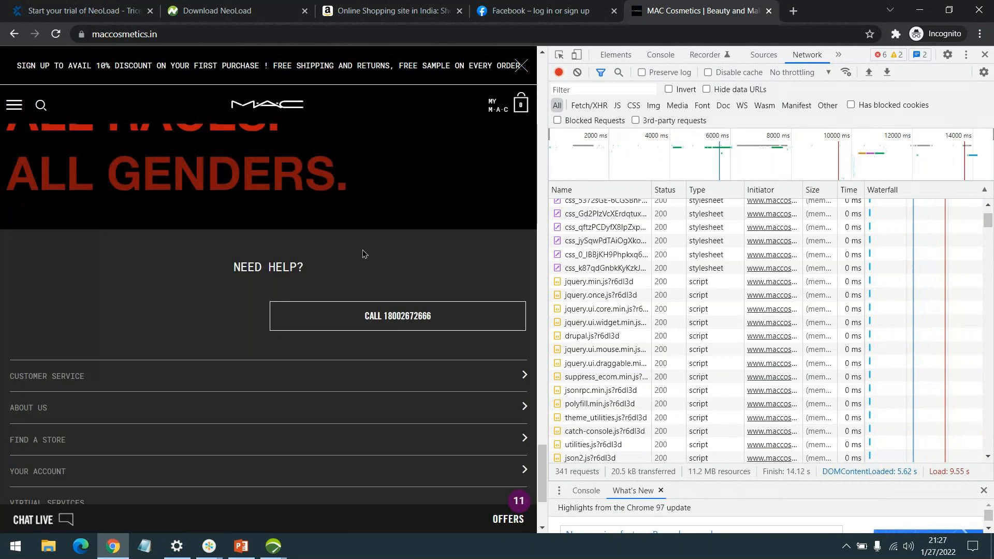
scroll(380, 238, up, 3)
scroll(380, 238, up, 5)
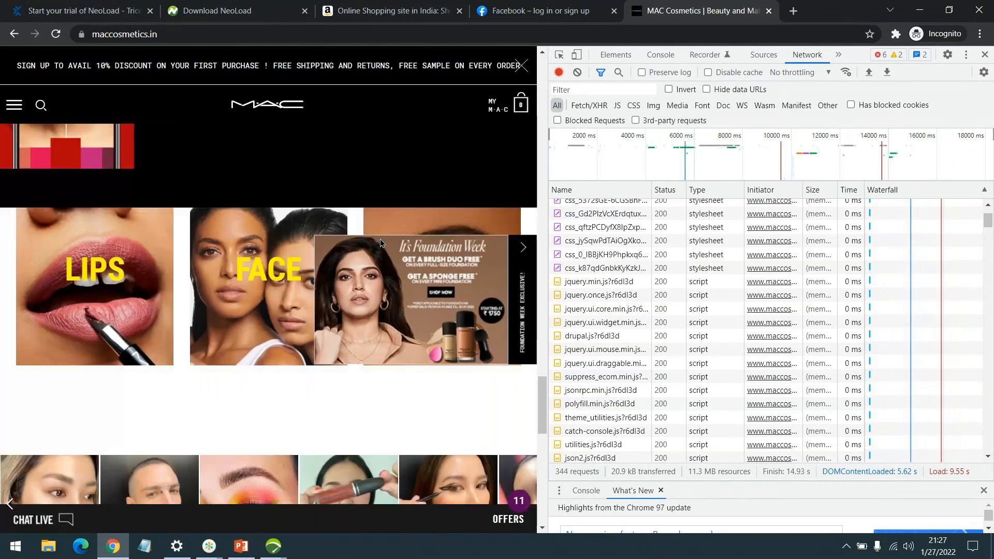
scroll(380, 238, up, 5)
scroll(367, 322, up, 5)
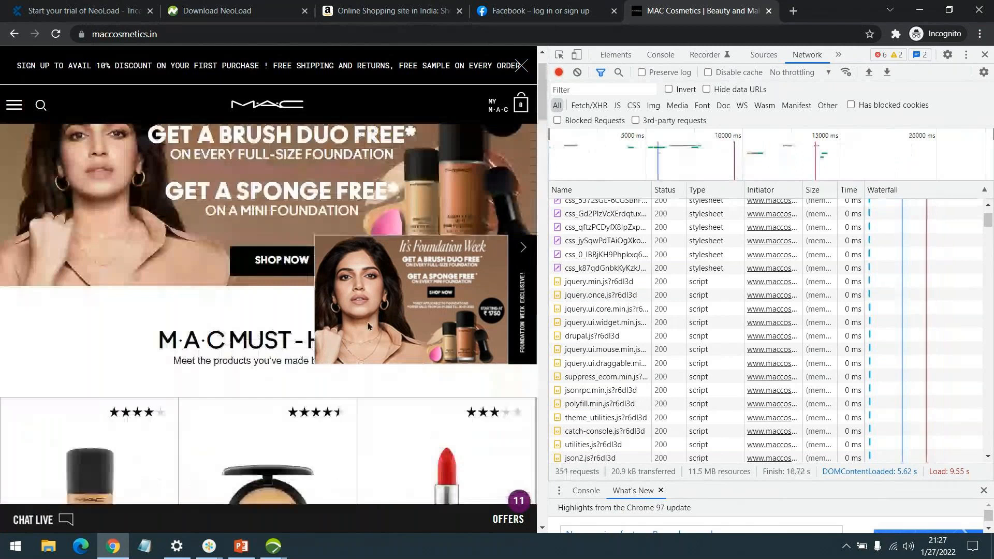
scroll(368, 322, down, 1)
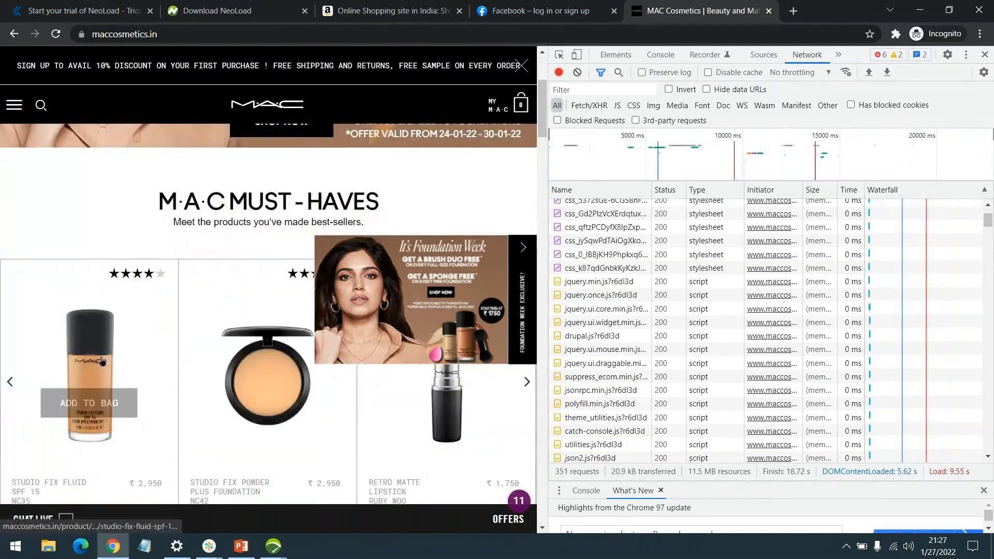
Open the Studio Fix Fluid SPF 15 product page and look through its shades, related products and reviews.
click(101, 360)
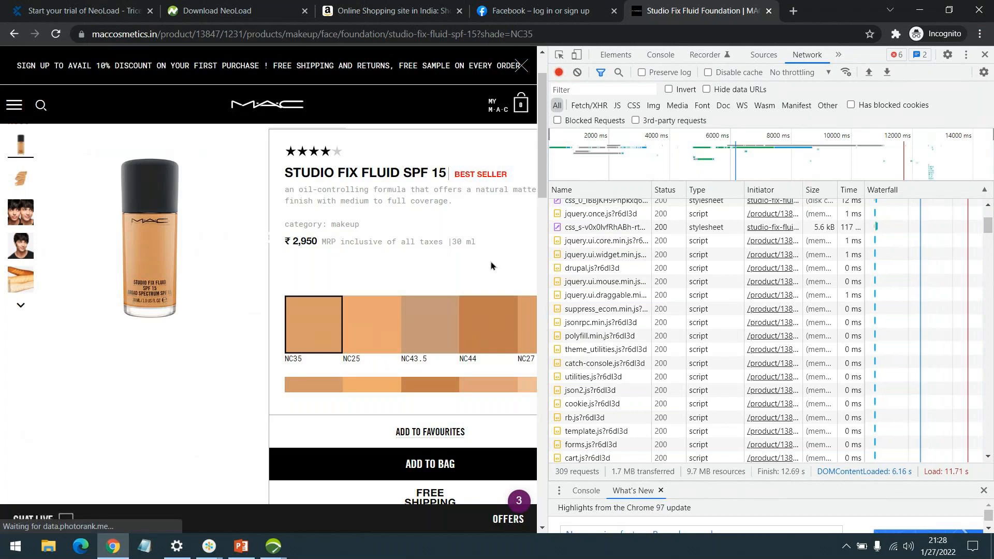
scroll(487, 256, down, 2)
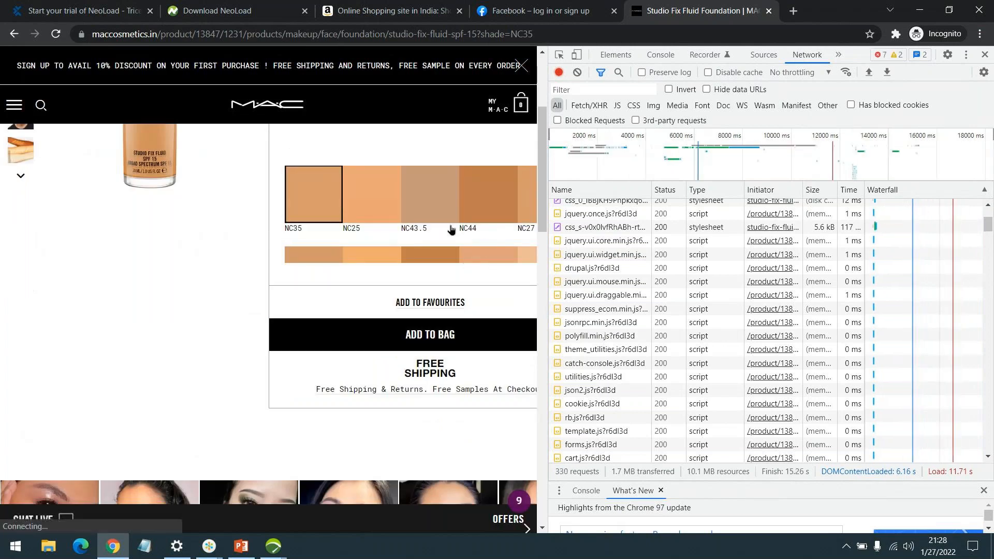
scroll(448, 224, down, 2)
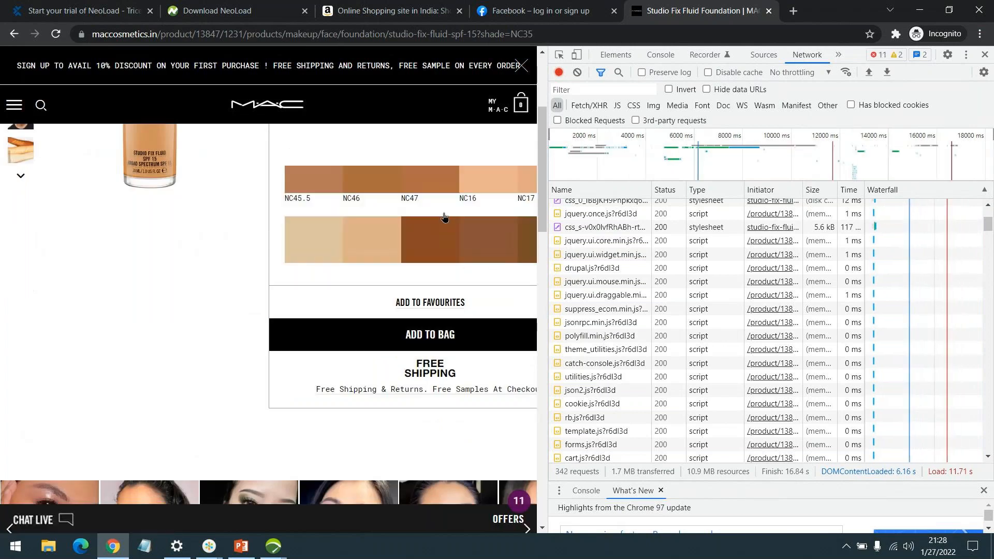
scroll(445, 220, up, 5)
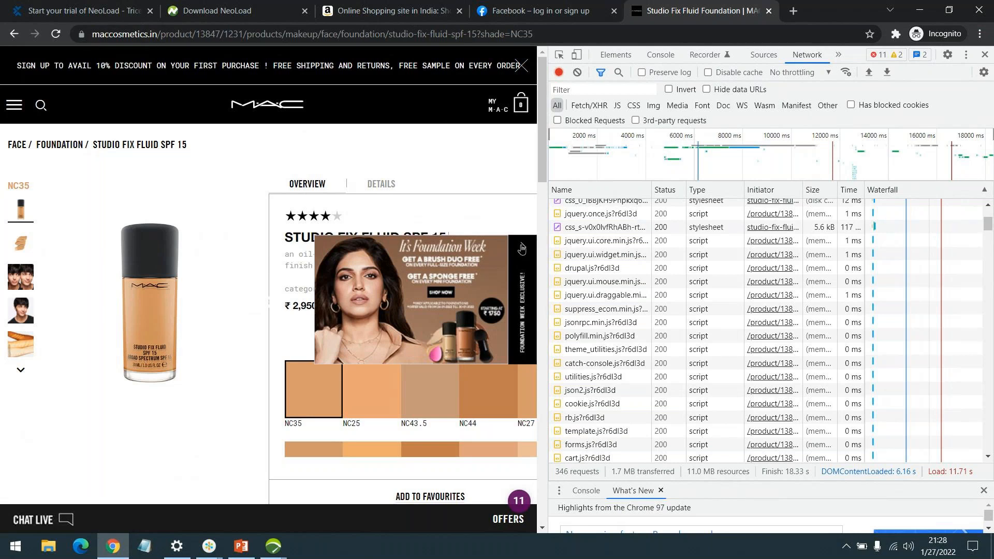
scroll(315, 234, down, 10)
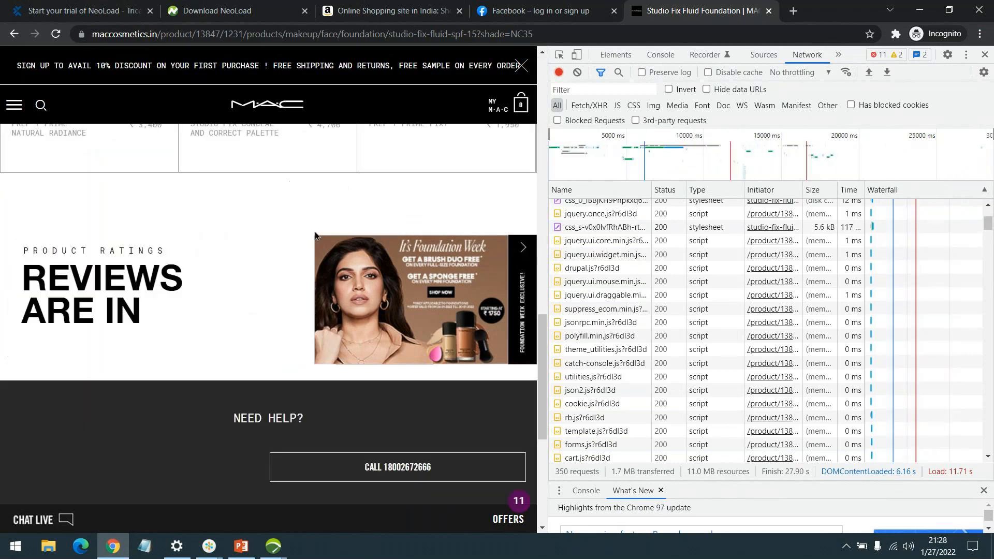
scroll(314, 231, down, 2)
scroll(203, 310, up, 5)
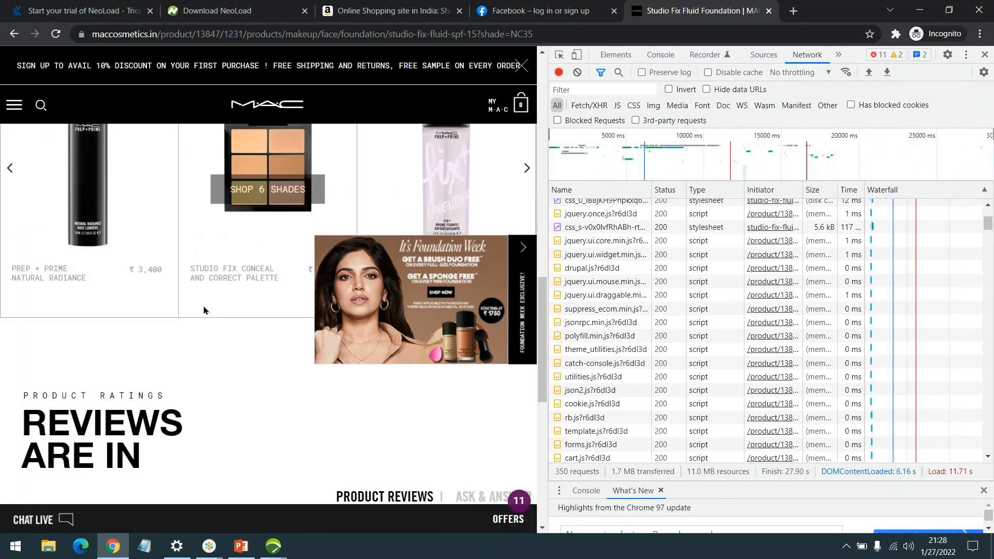
scroll(204, 310, up, 5)
scroll(234, 244, up, 6)
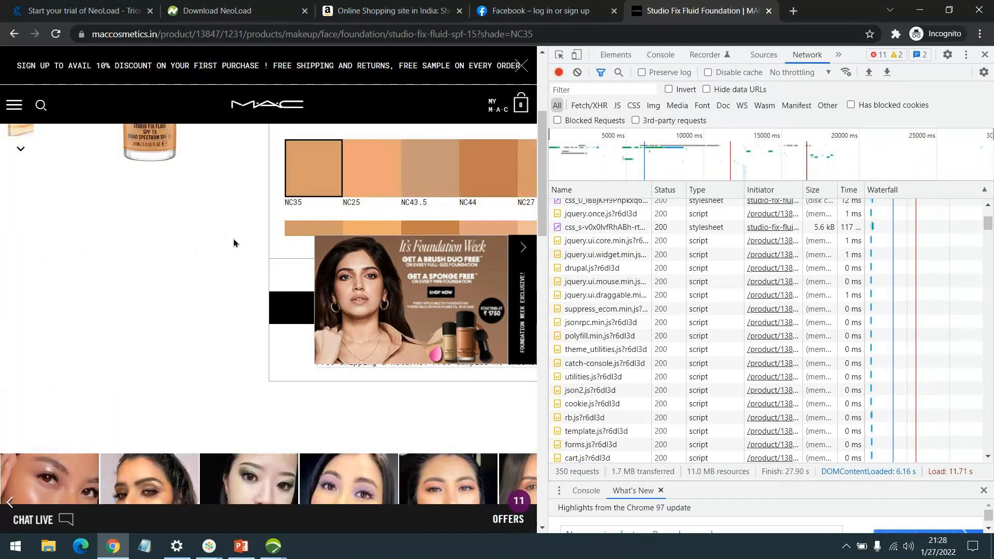
scroll(234, 244, up, 2)
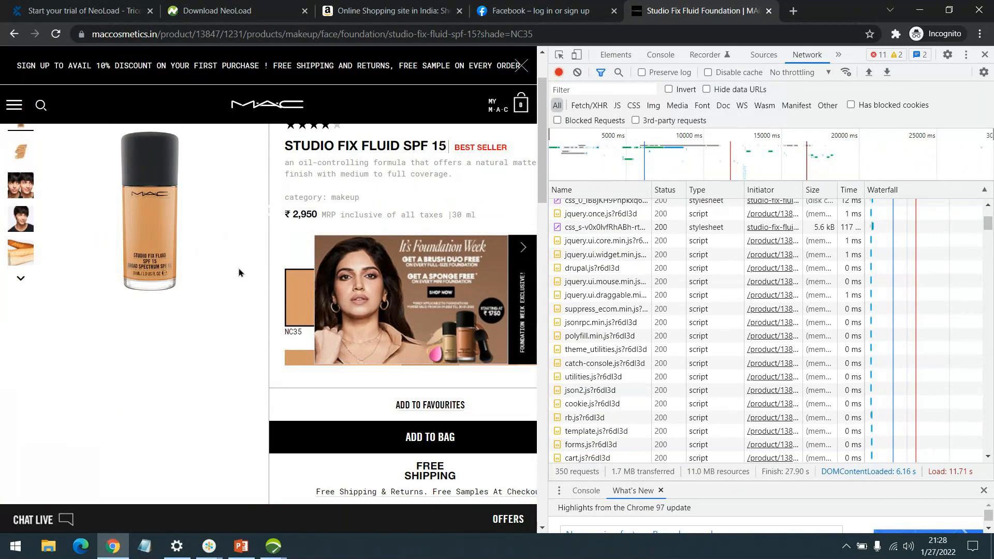
scroll(238, 273, up, 2)
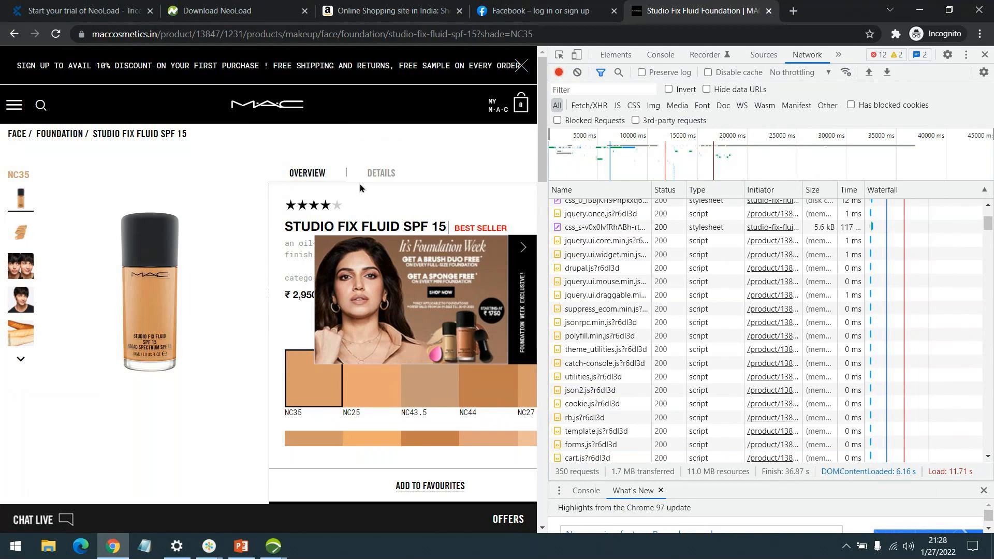
Return to the MAC home page, close the developer tools and look over the must-have products at full width.
click(279, 105)
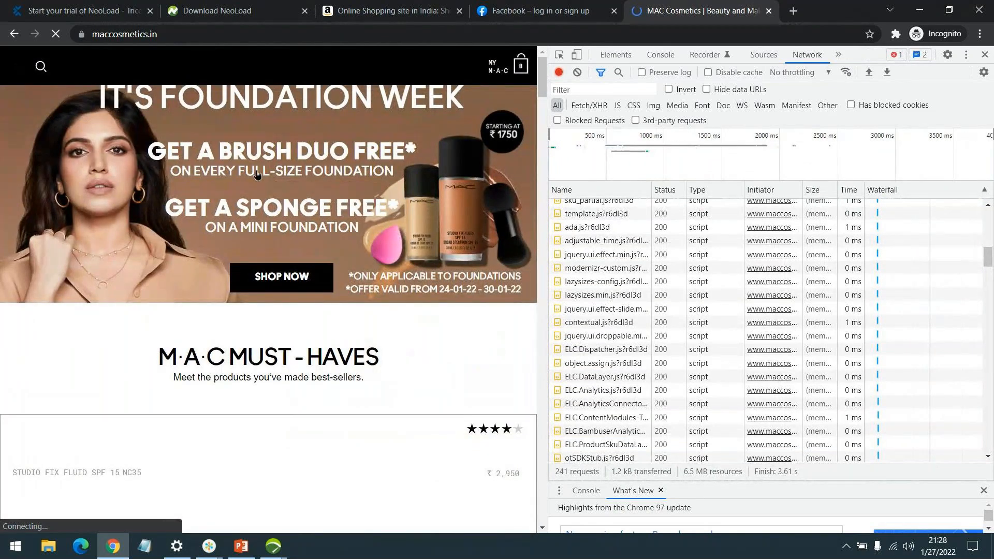
click(985, 55)
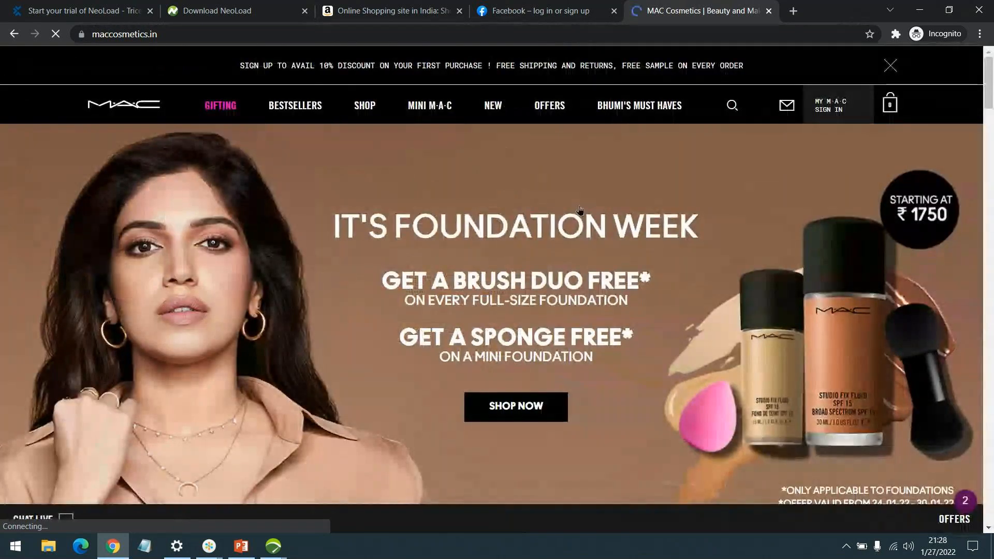
scroll(577, 207, down, 7)
scroll(576, 191, down, 1)
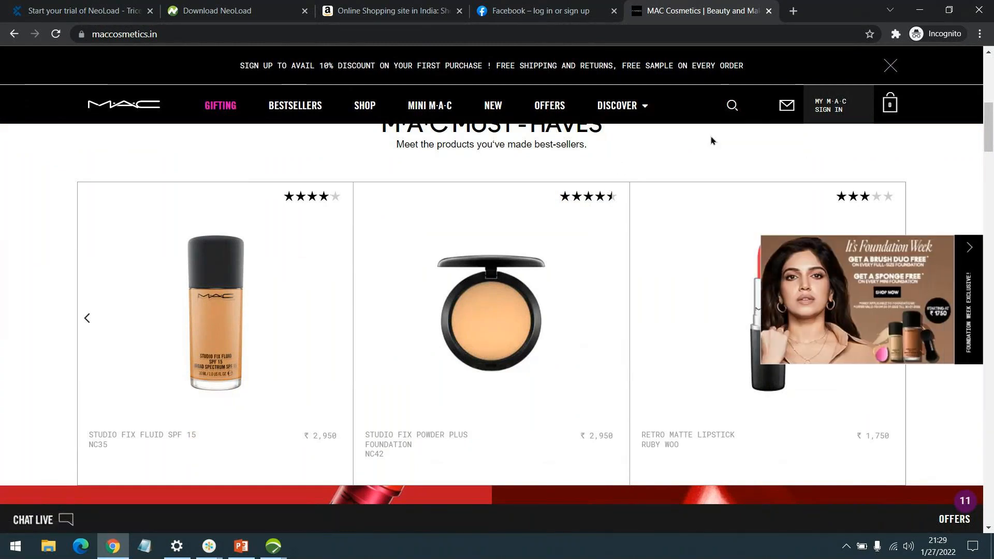
scroll(654, 174, up, 1)
scroll(654, 177, up, 5)
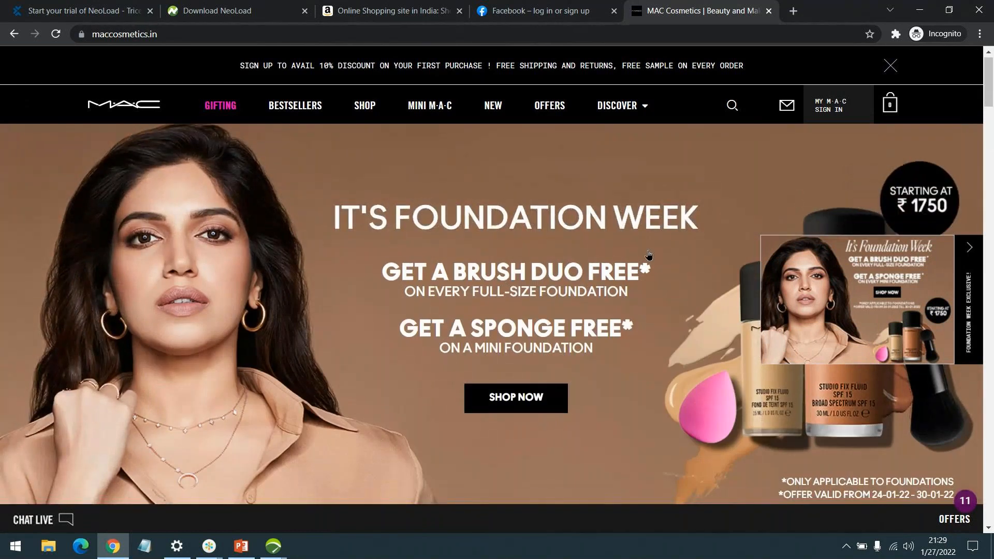
Look through the MAC home page from the foundation banner past the M·A·C Customer Favourites and back up.
scroll(647, 255, down, 14)
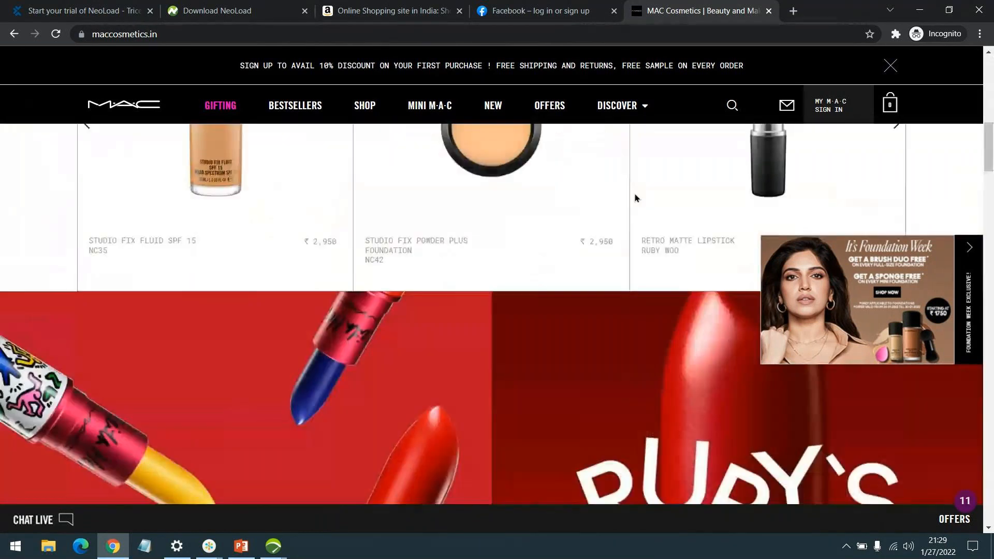
scroll(618, 213, down, 6)
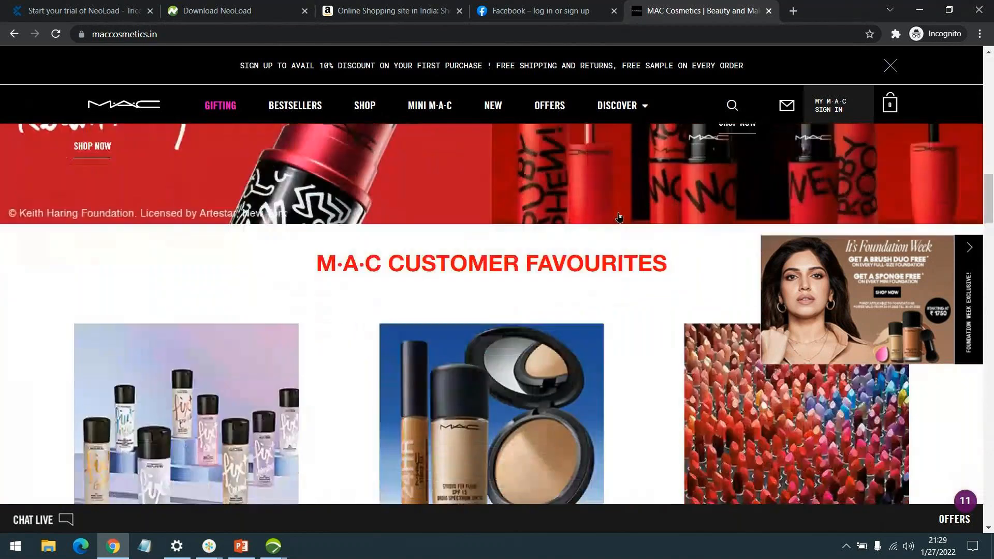
scroll(641, 219, down, 1)
scroll(662, 219, down, 5)
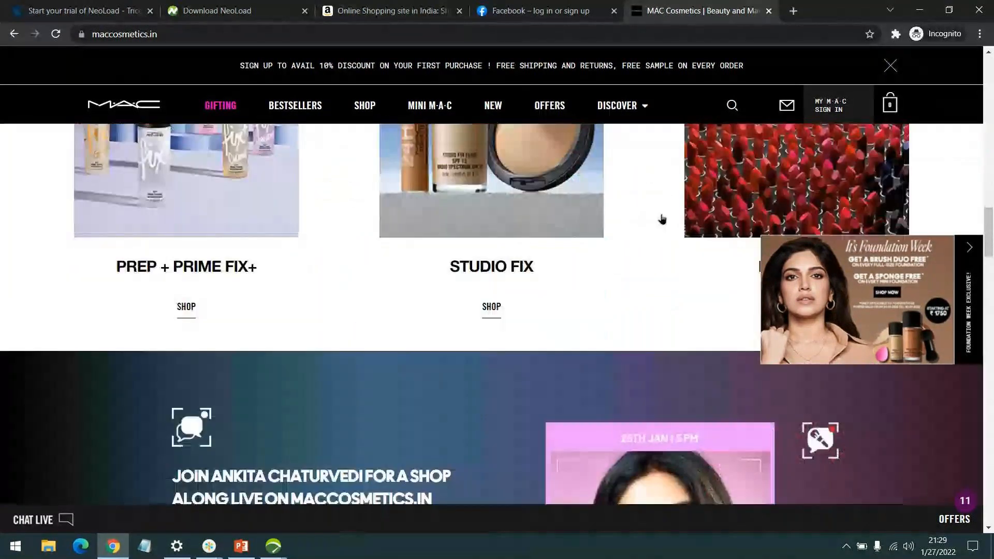
scroll(662, 219, down, 15)
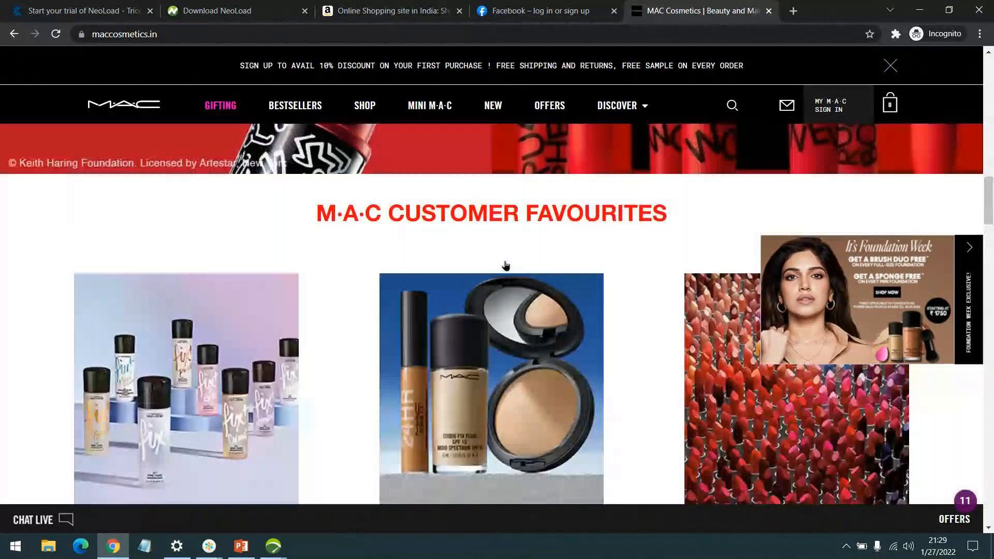
scroll(701, 226, up, 13)
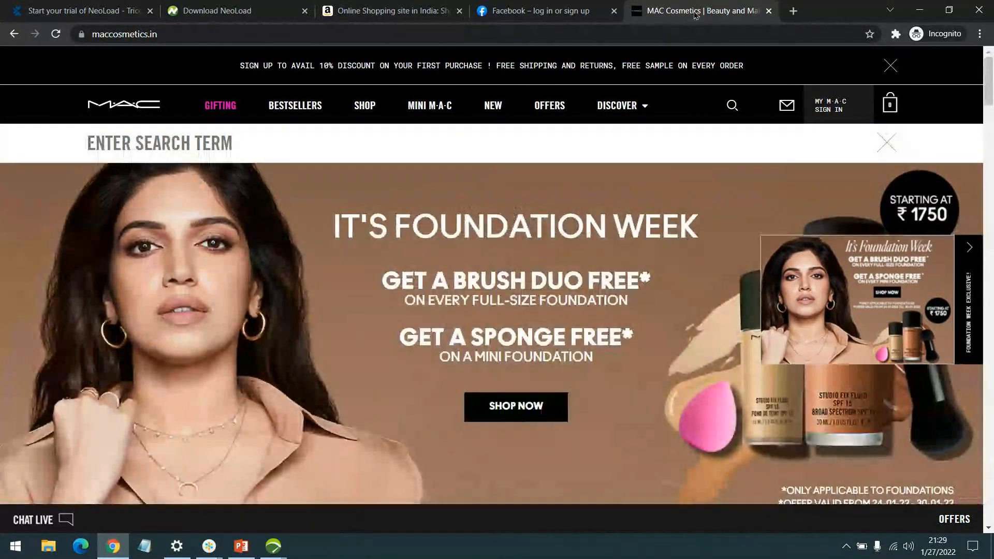
Close the MAC Cosmetics page and switch from the browser back to NeoLoad's Check User Path window.
click(768, 11)
click(925, 10)
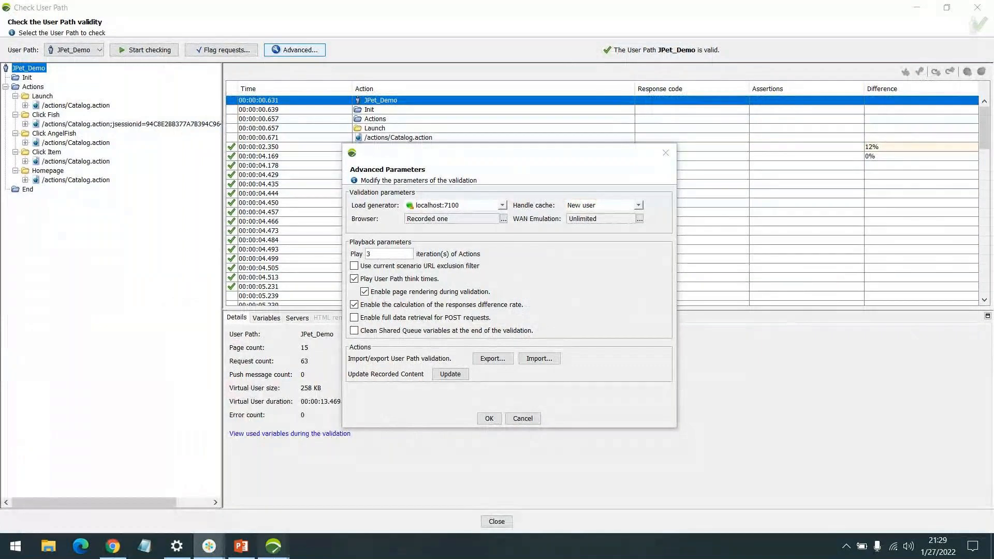
mouse_move(273, 546)
click(321, 490)
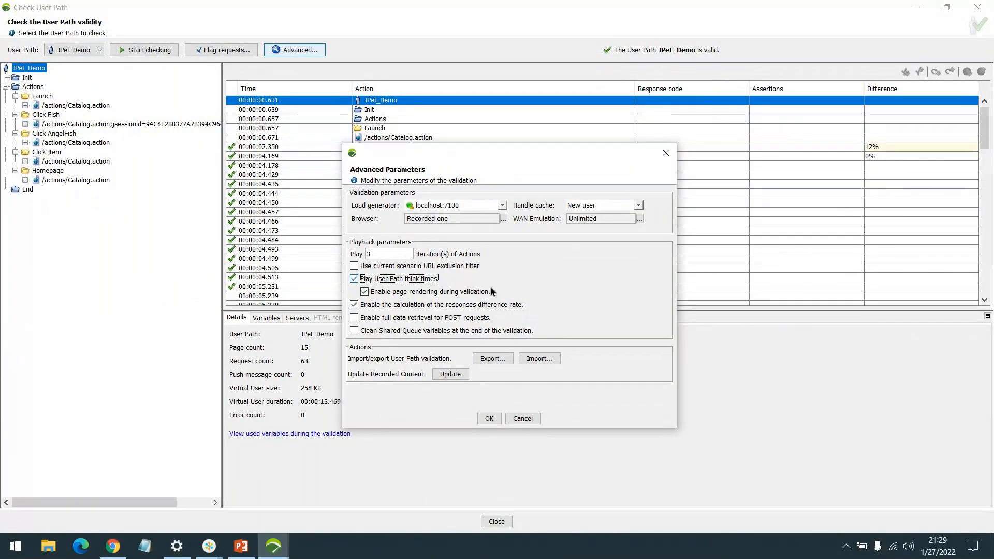
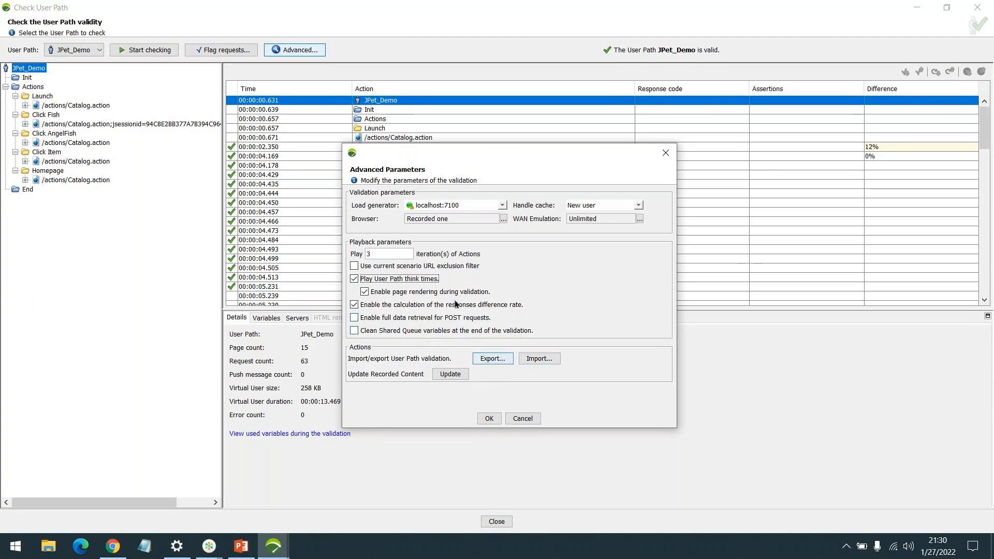
Dismiss the advanced parameters without applying them and look through the JPet_Demo validation results, including response codes and differences.
click(516, 421)
click(515, 418)
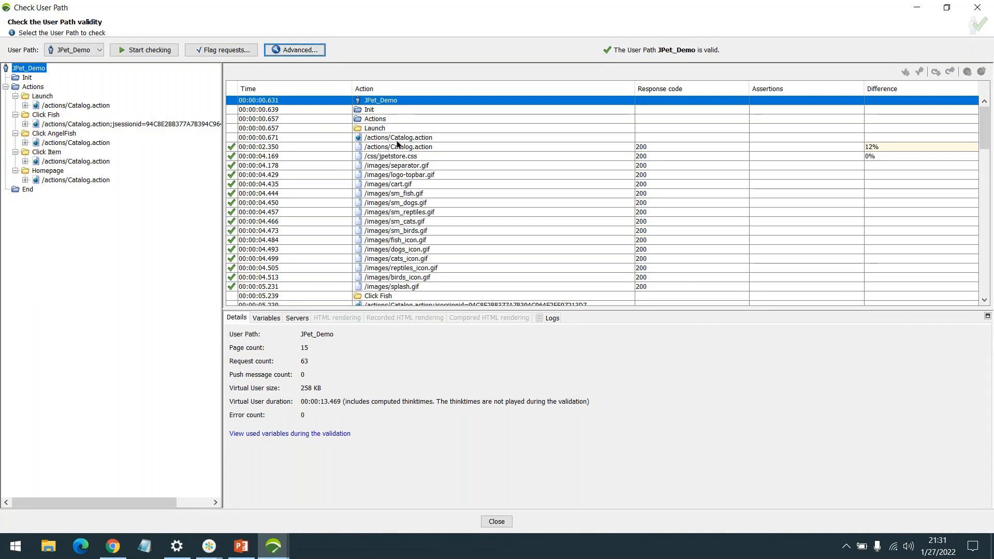
scroll(428, 157, down, 1)
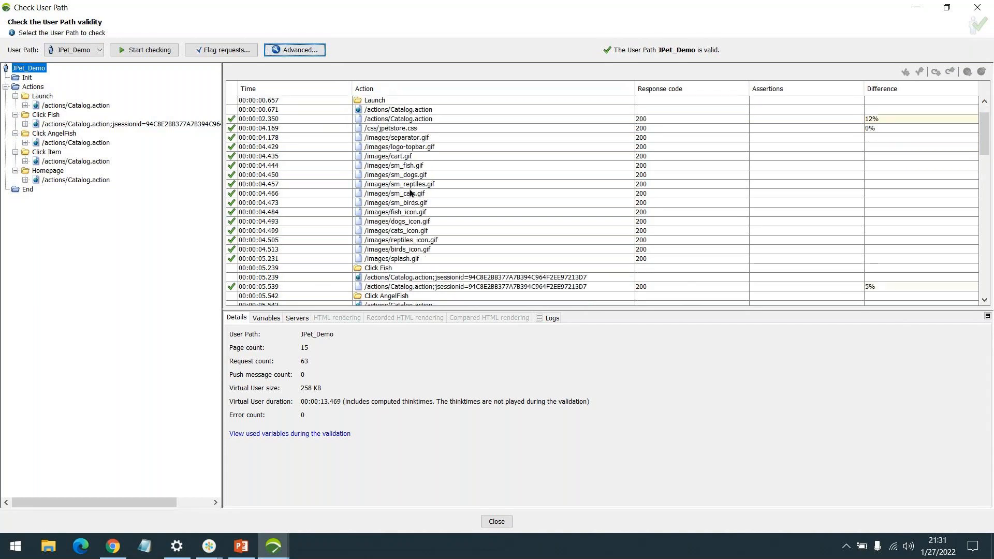
scroll(466, 195, down, 1)
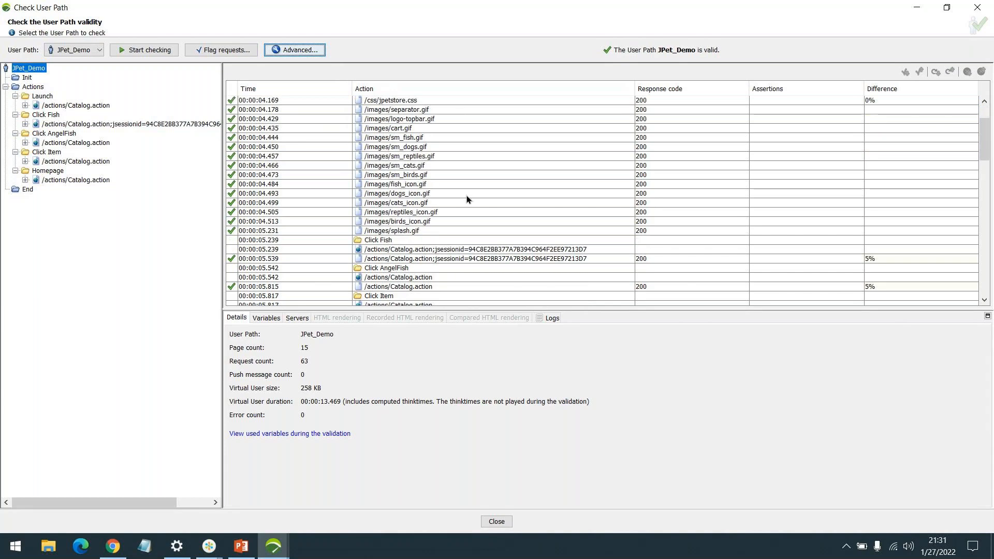
scroll(466, 195, down, 5)
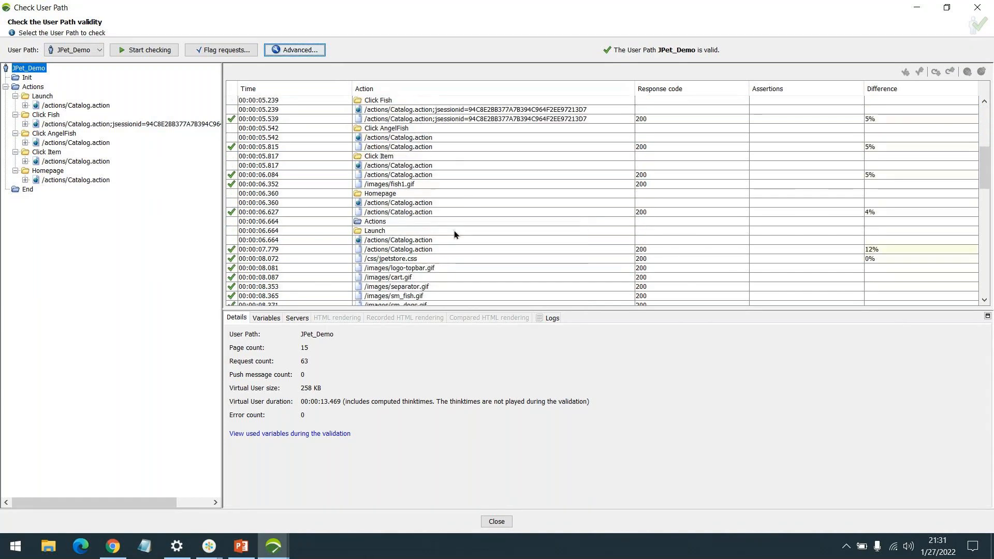
scroll(455, 234, up, 7)
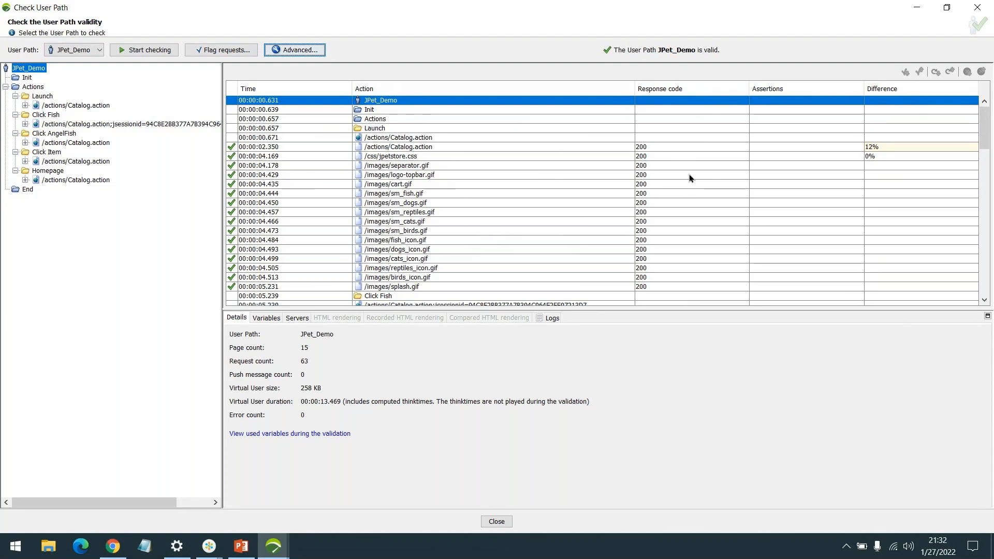
scroll(696, 165, down, 1)
scroll(696, 168, up, 1)
scroll(668, 148, down, 2)
scroll(807, 195, up, 2)
scroll(803, 141, down, 3)
drag(985, 145, 983, 98)
Select the first /actions/Catalog.action request under Launch, then view the advanced validation parameters and leave them unapplied.
click(896, 148)
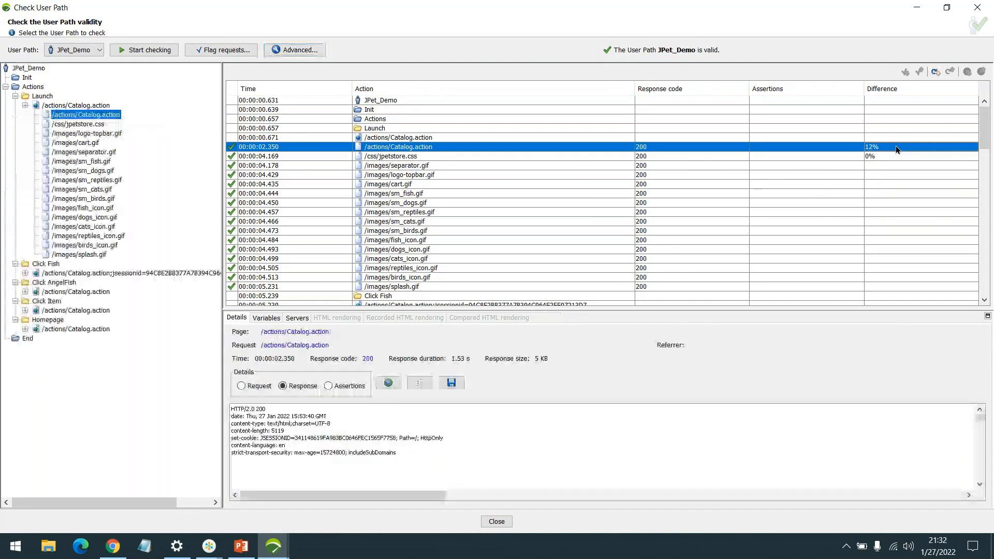
click(299, 50)
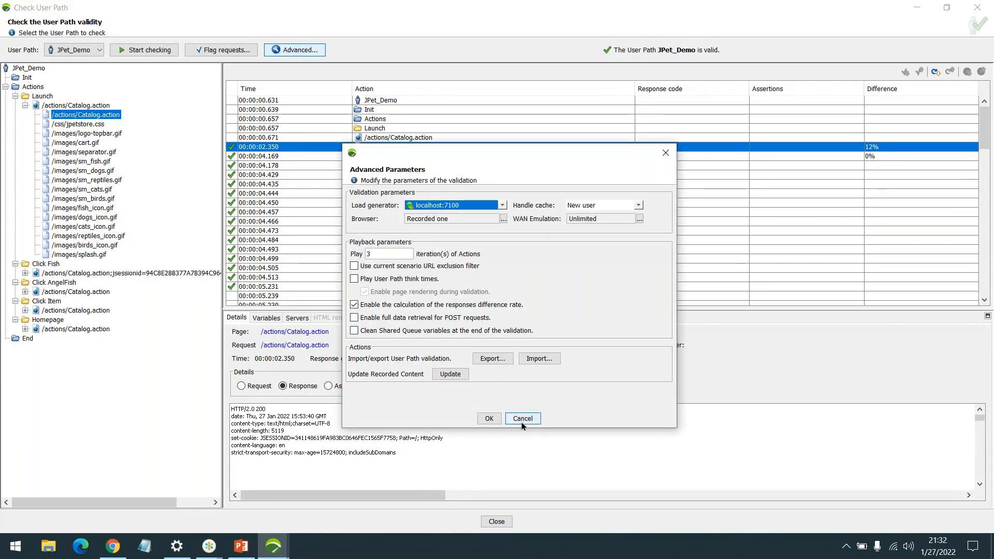
click(522, 418)
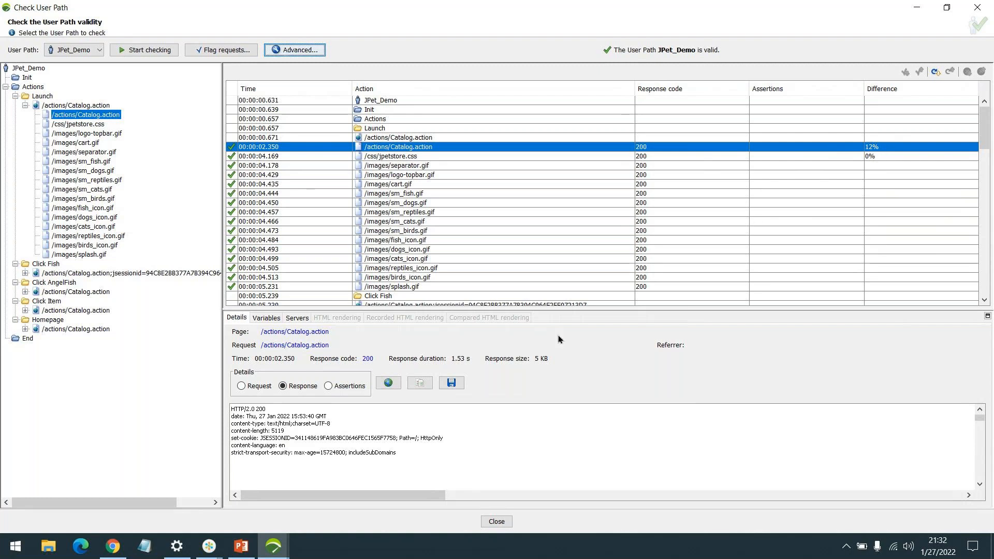
View the Launch transaction's details, then the JPet_Demo user path's servers, logs and summary details.
click(385, 113)
click(396, 129)
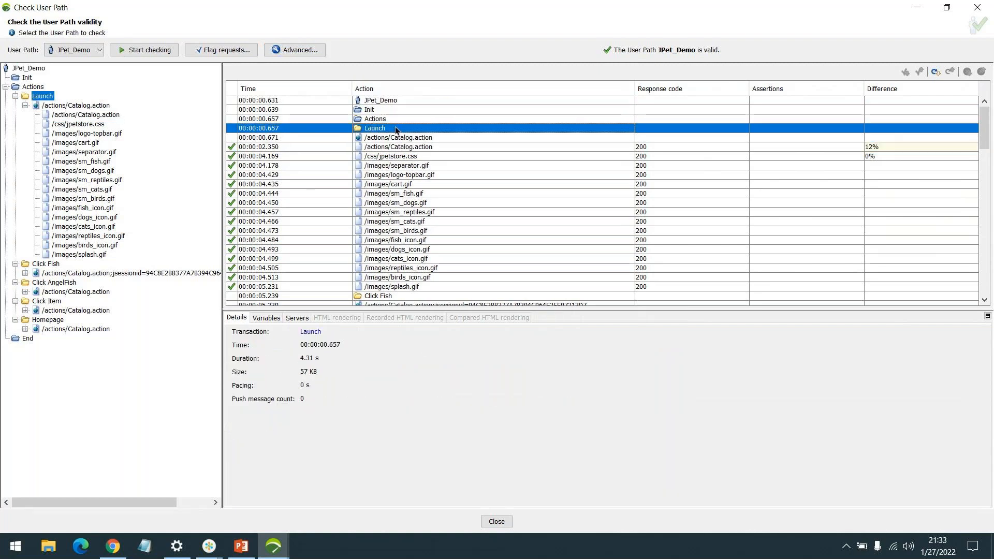
click(391, 100)
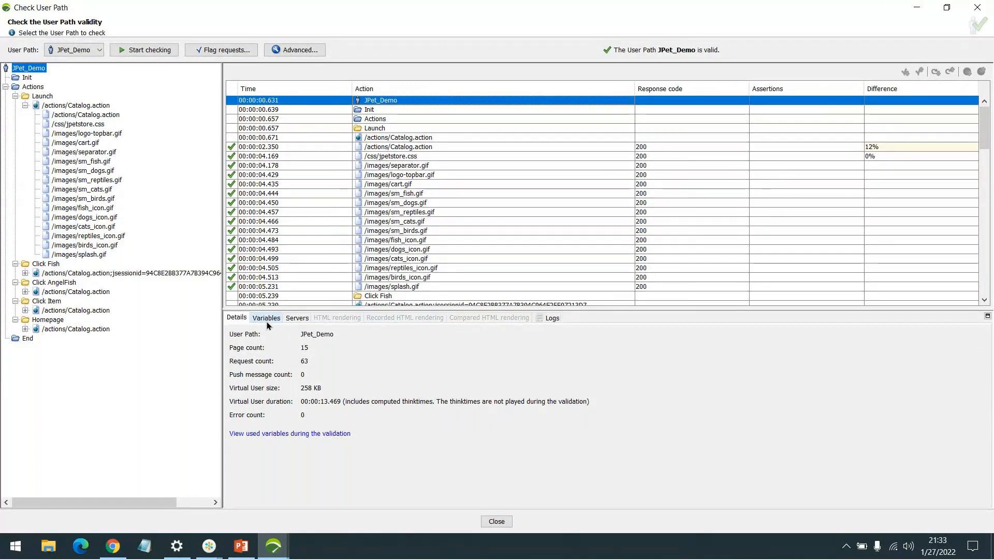
click(294, 319)
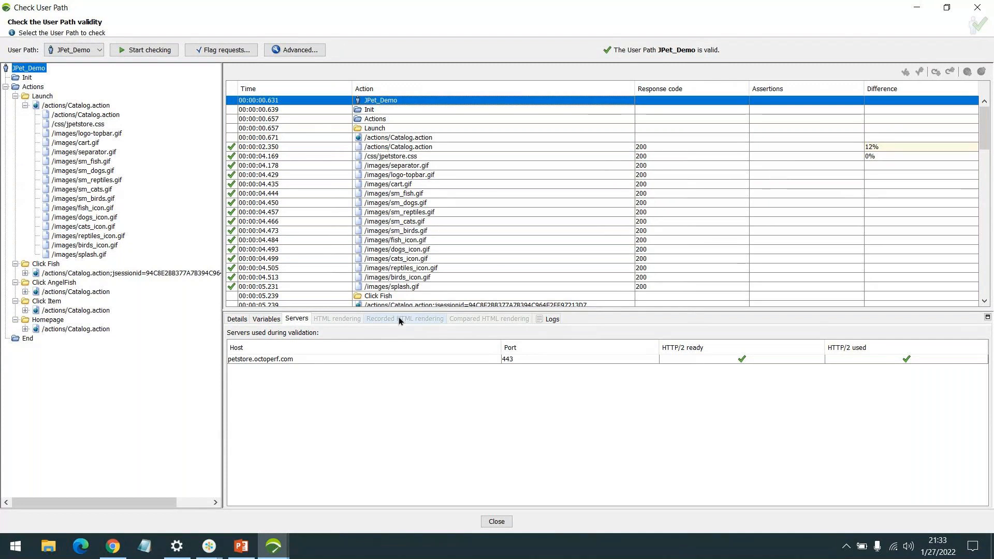
click(553, 320)
click(237, 319)
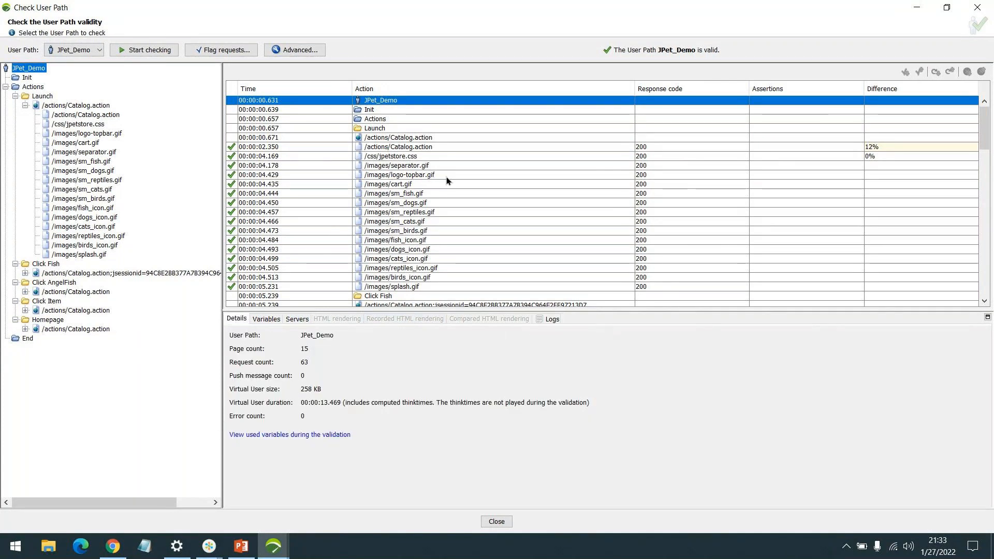
Select the /actions/Catalog.action page under Launch and view its HTML rendering and recorded HTML rendering.
click(382, 119)
click(383, 128)
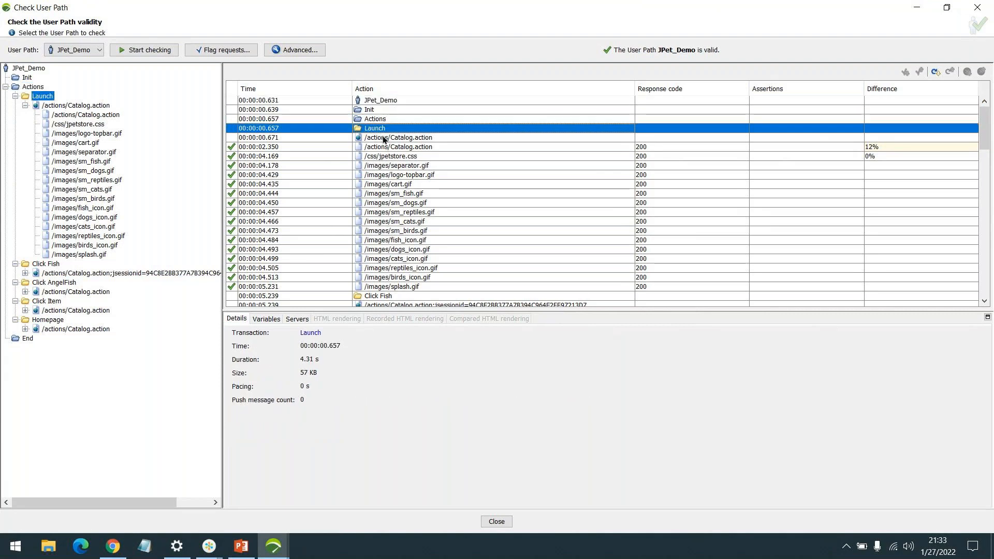
click(384, 137)
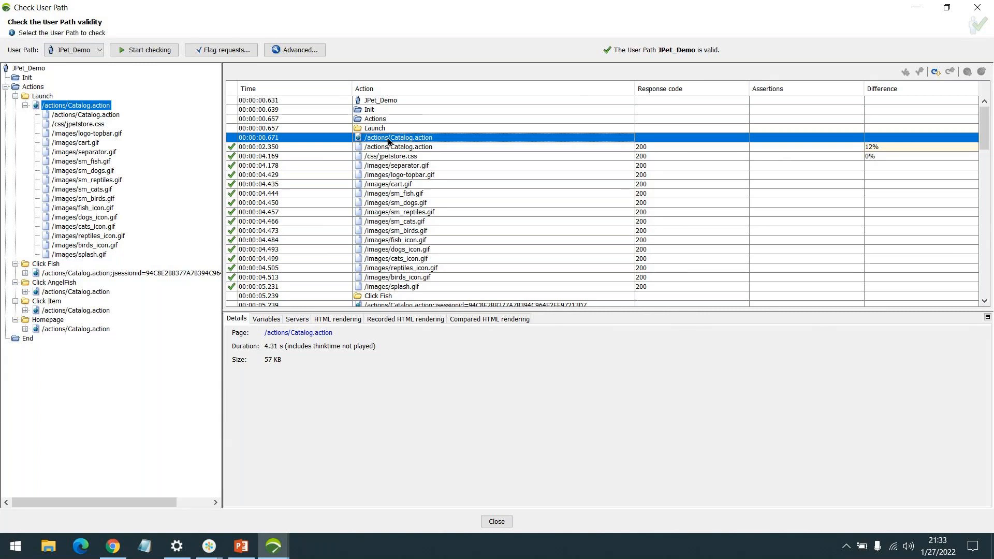
click(345, 321)
click(390, 321)
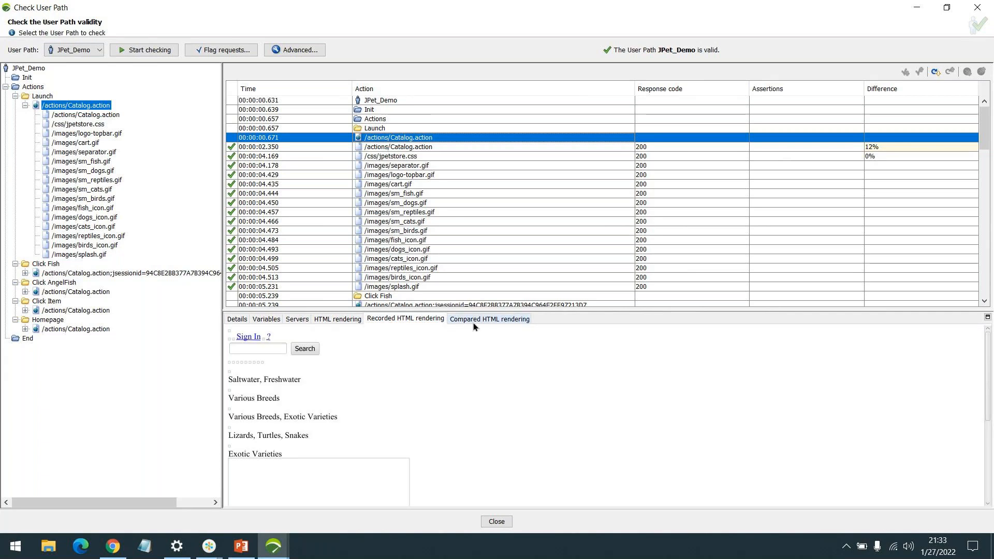
Select the first /actions/Catalog.action request and view its servers, variables and details.
click(409, 147)
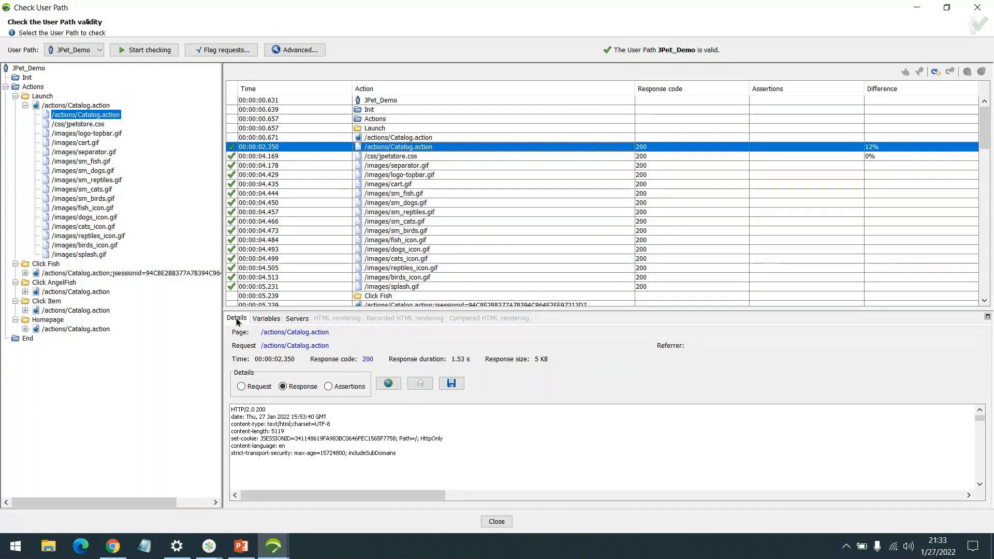
click(291, 322)
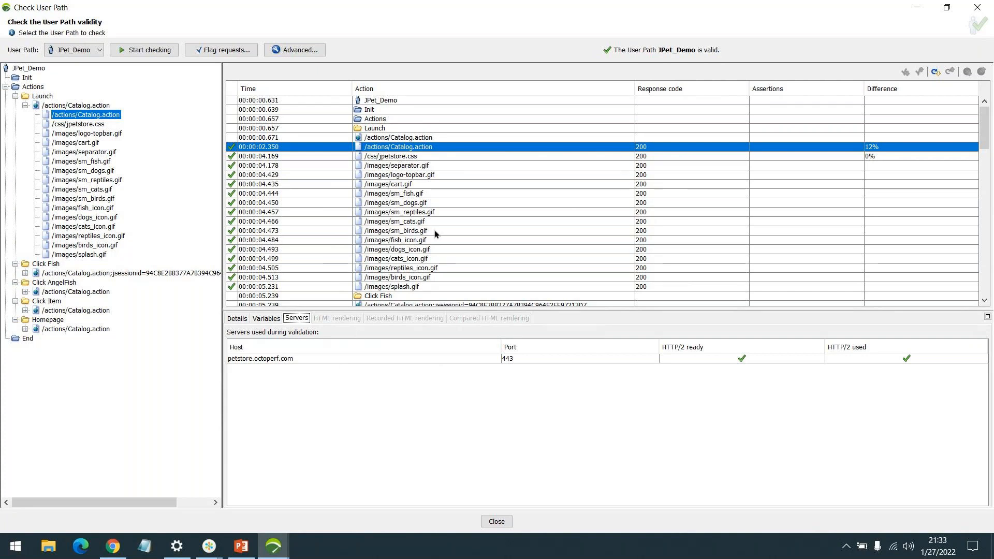
click(263, 319)
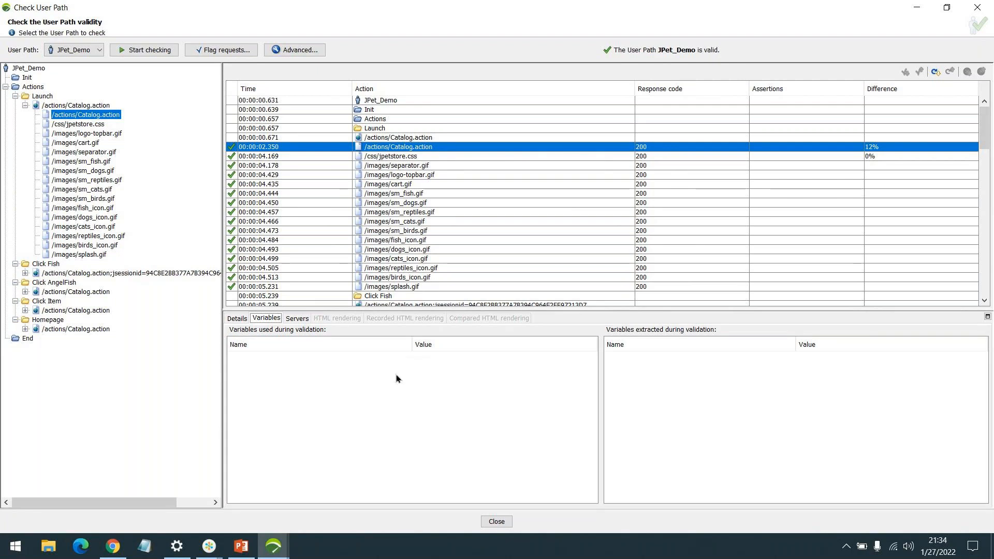
click(234, 319)
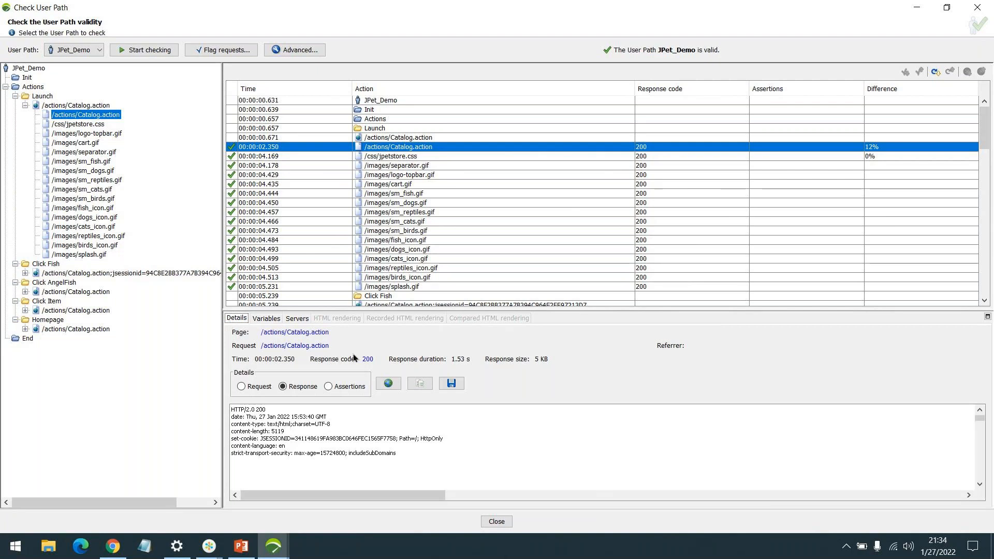
Enlarge the details area and examine the Catalog.action request's Request, Response and Assertions content, ending on the response.
click(248, 389)
drag(490, 309, 494, 263)
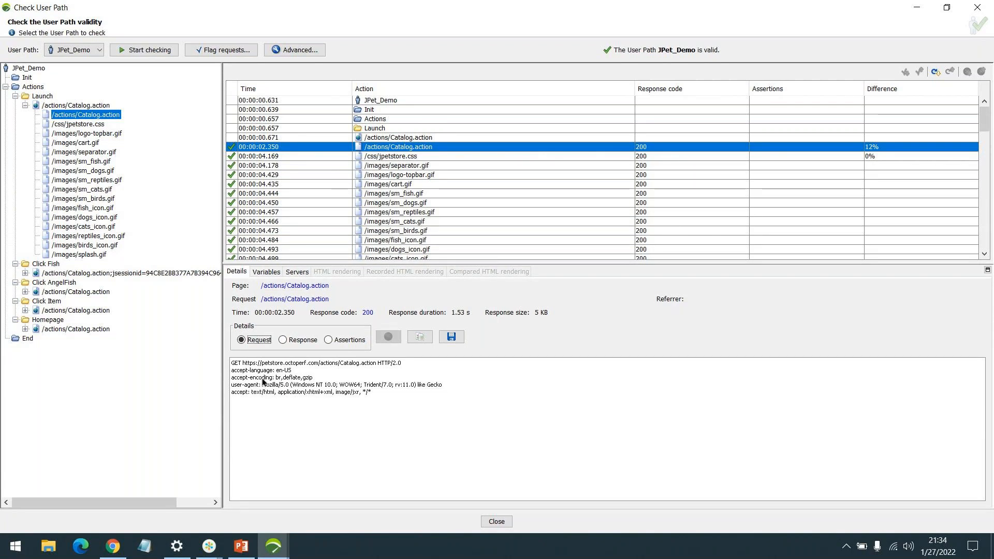
click(282, 340)
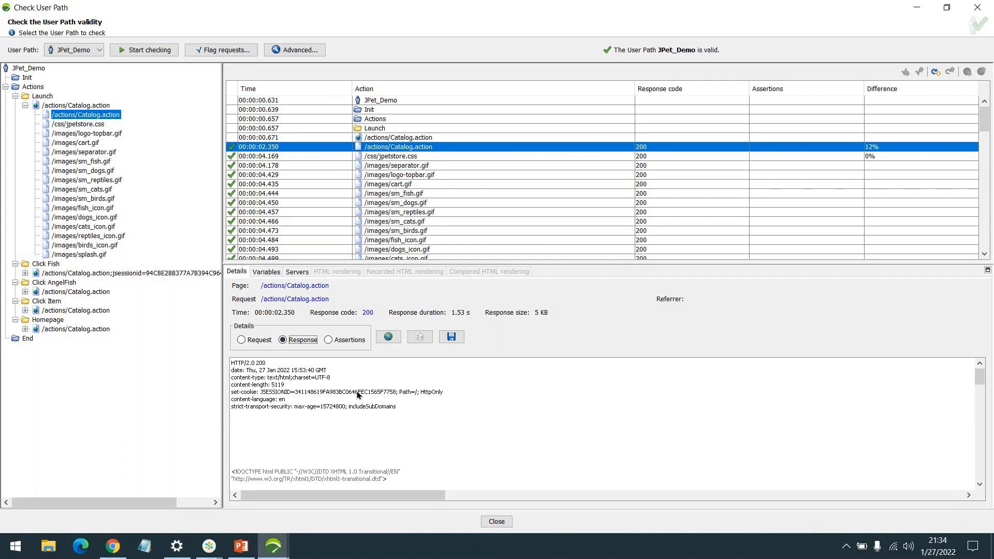
click(338, 338)
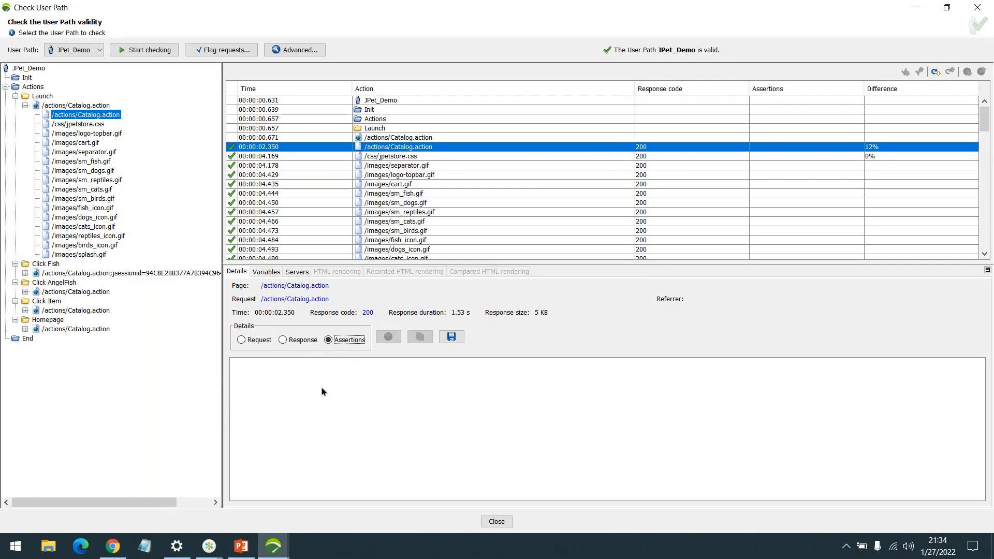
click(303, 342)
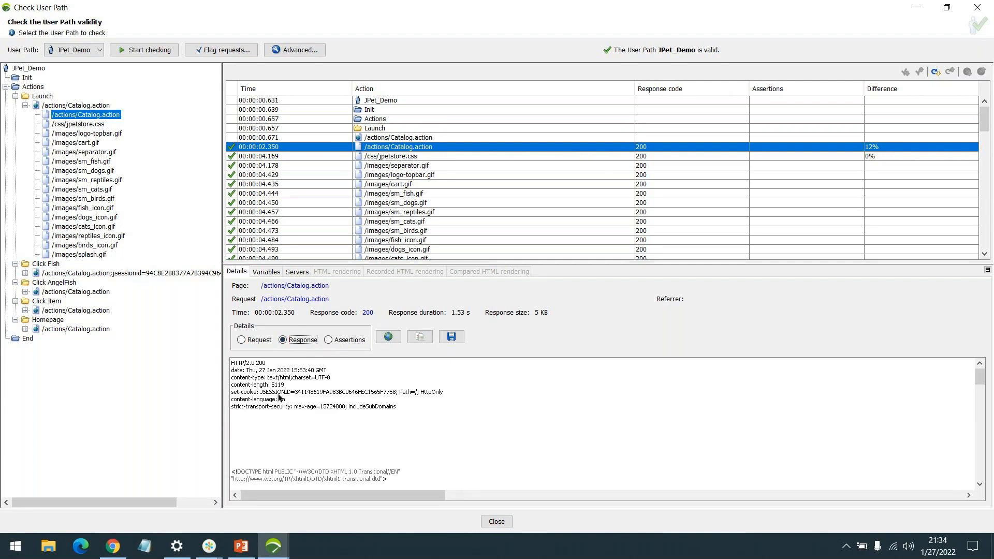
Compare the validation response with the recorded response in an enlarged comparison window, highlighting the differing dates, times and session cookie.
click(420, 338)
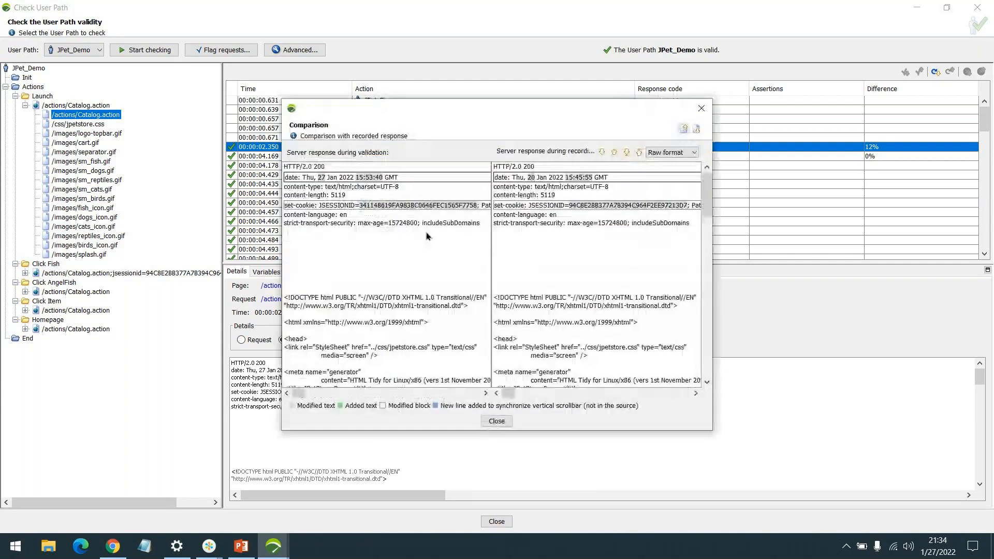
drag(713, 431, 836, 483)
drag(613, 105, 665, 92)
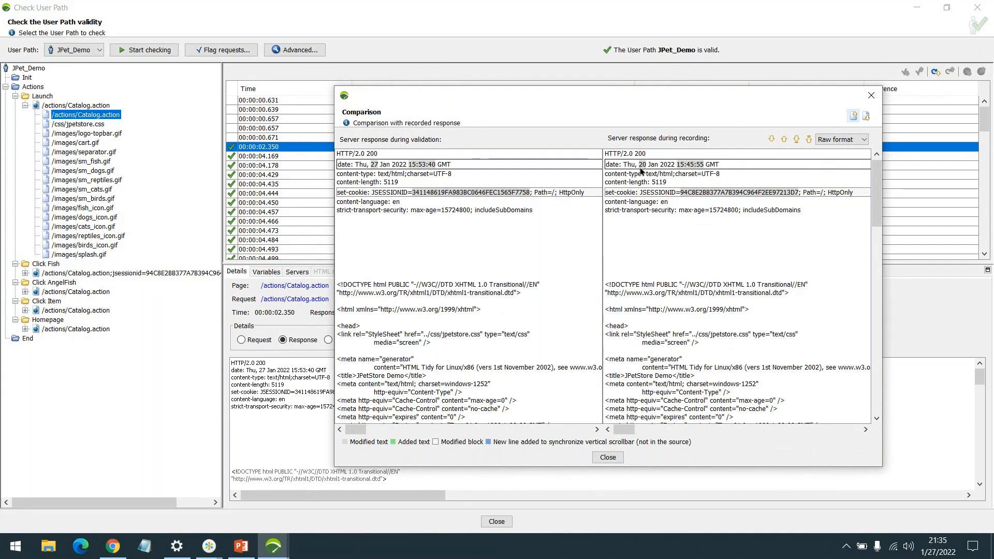
drag(638, 164, 685, 166)
click(686, 168)
drag(413, 191, 446, 191)
click(426, 409)
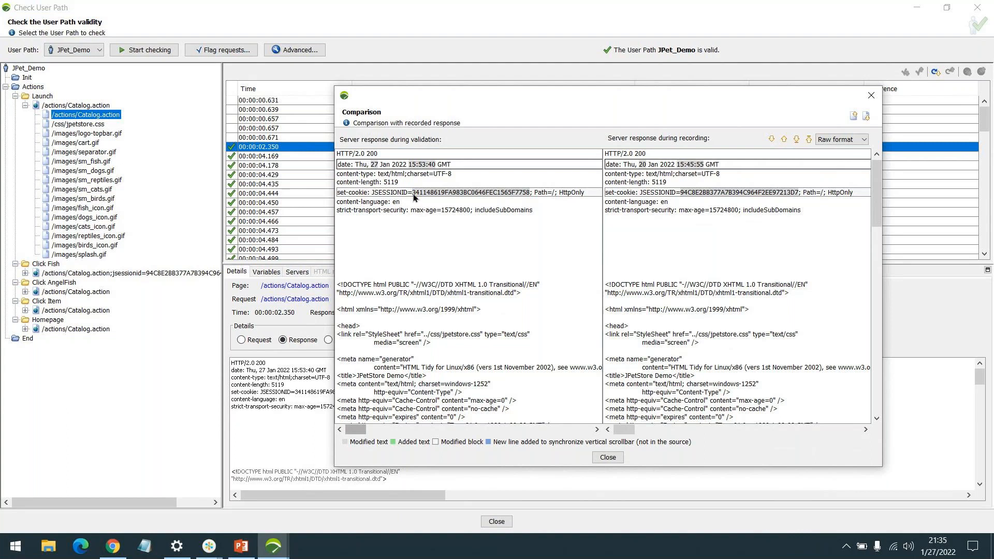
drag(406, 165, 444, 169)
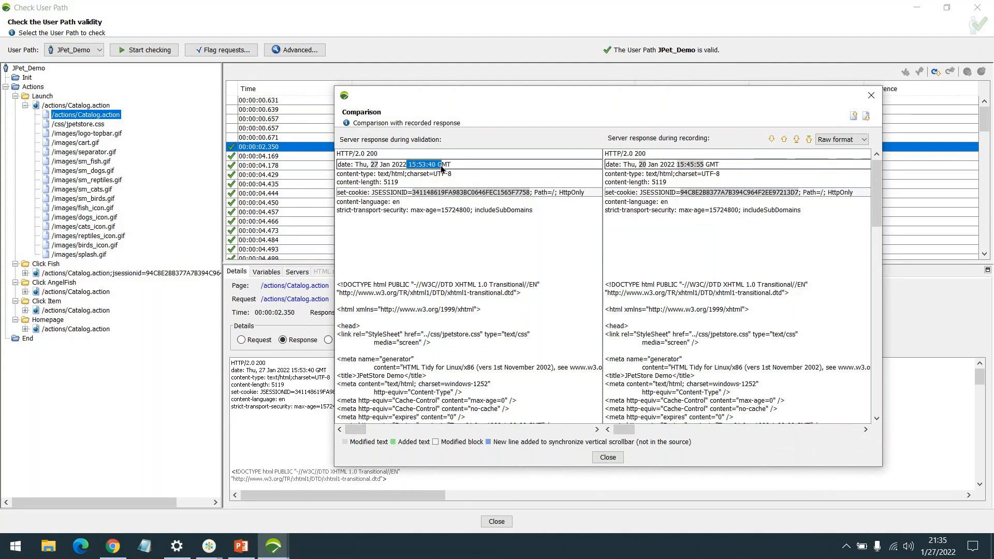
Compare the session cookie and date headers of both responses, and scan the HTML bodies for further session ID differences.
click(447, 195)
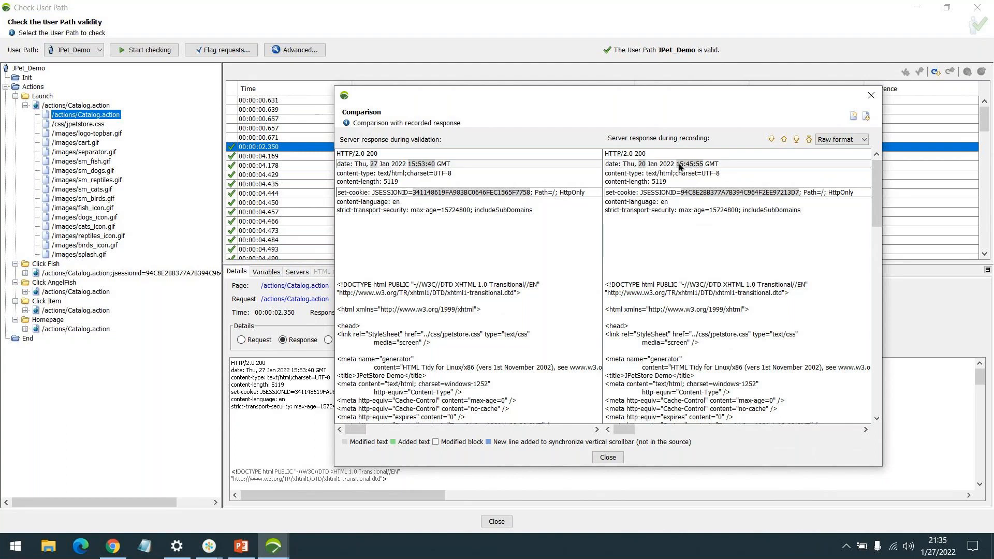
click(699, 167)
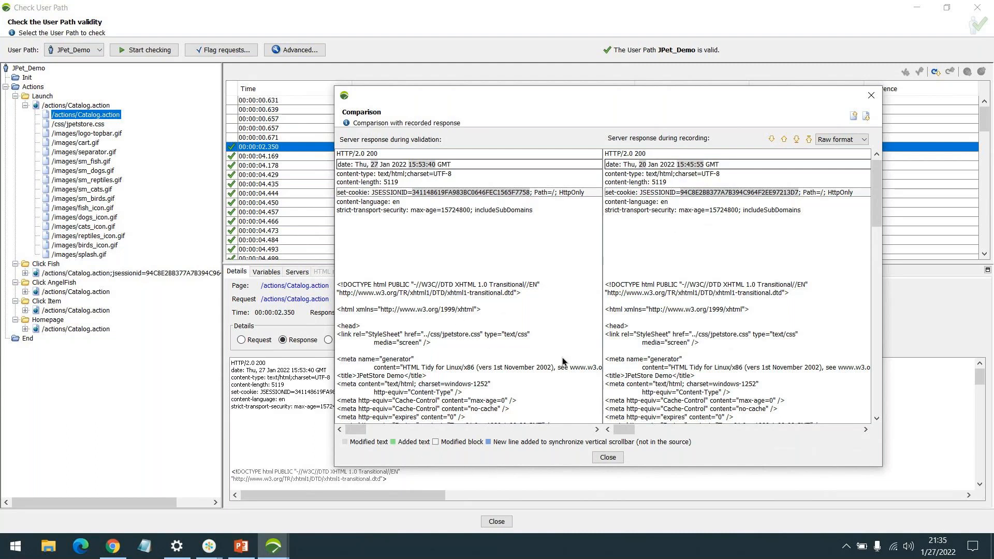
scroll(562, 358, down, 3)
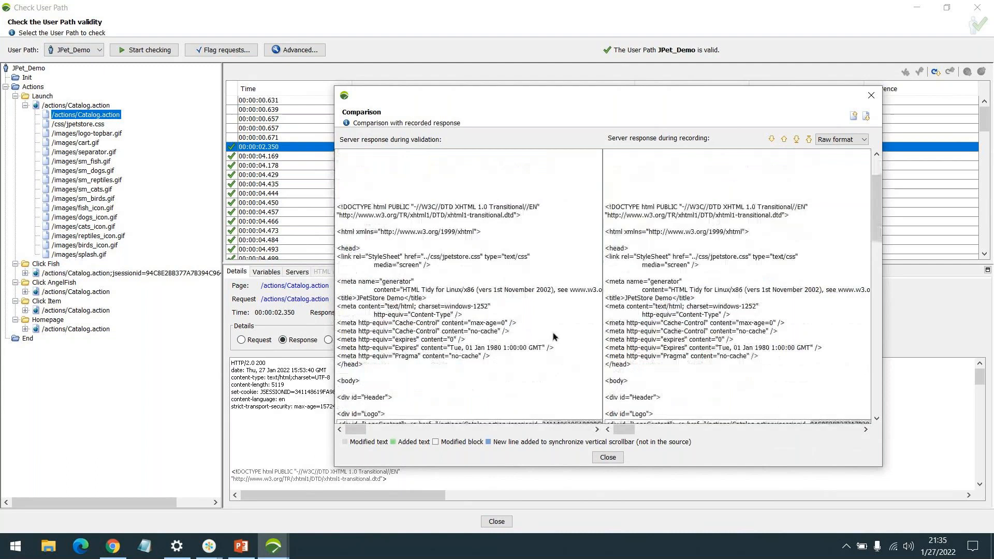
scroll(553, 337, down, 3)
drag(877, 229, 789, 187)
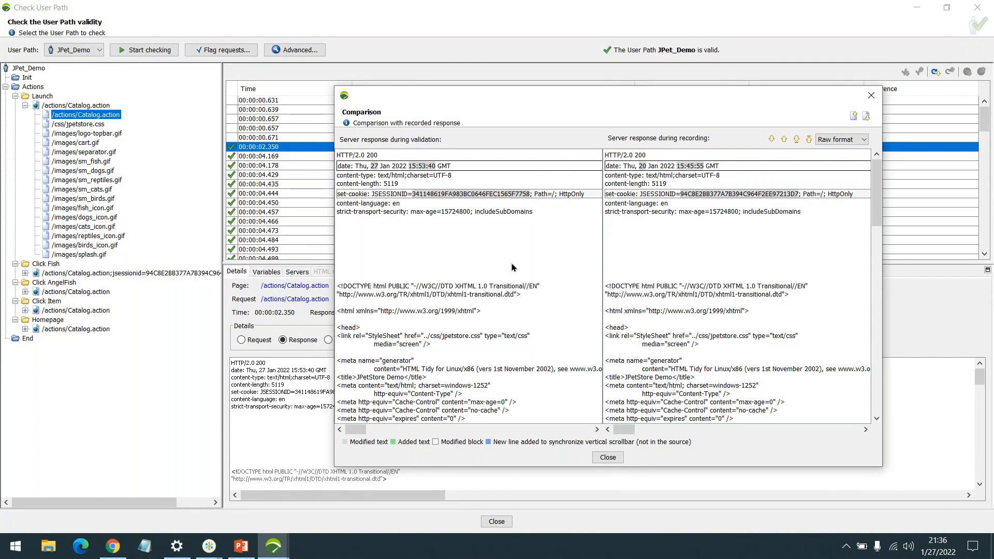
scroll(767, 293, down, 3)
scroll(768, 293, down, 3)
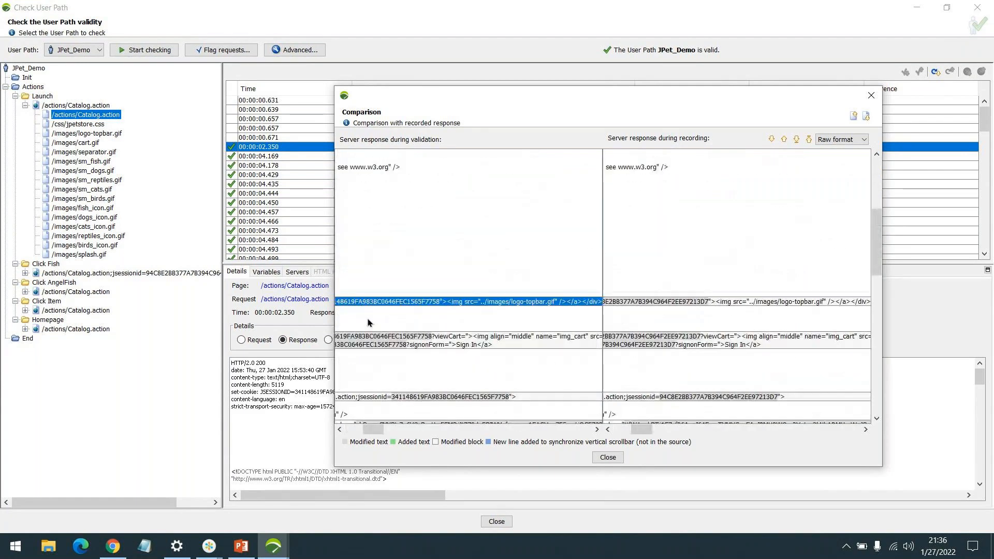
drag(374, 429, 359, 420)
scroll(485, 276, up, 8)
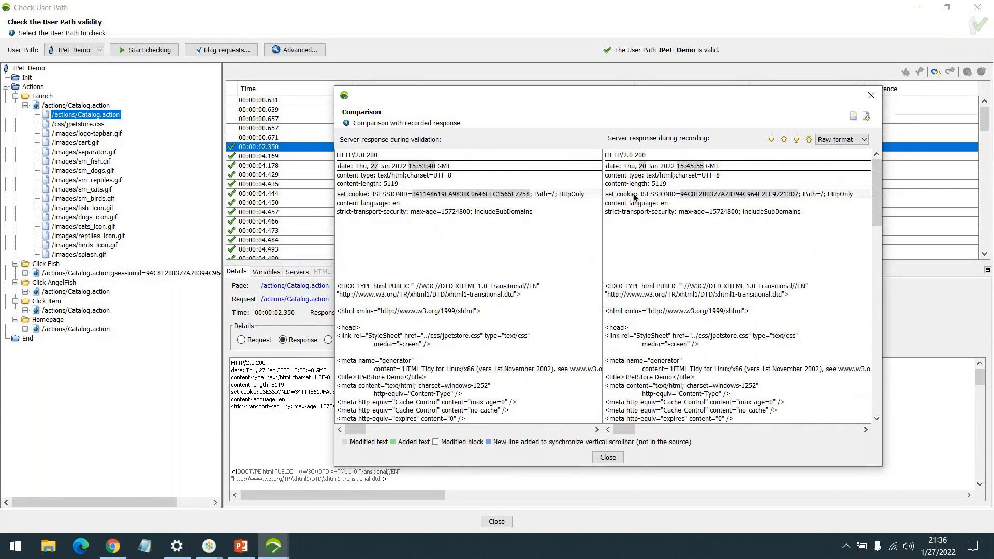
Walk forward and back through the individual changes in the comparison, and advance through the modified blocks to the MenuContent block.
click(772, 140)
click(771, 140)
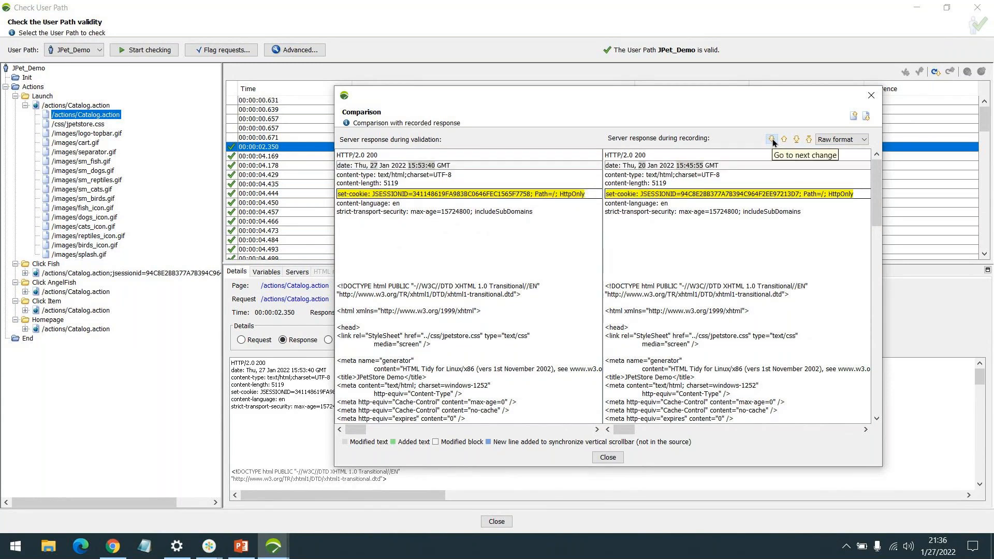
click(773, 141)
click(785, 141)
click(784, 140)
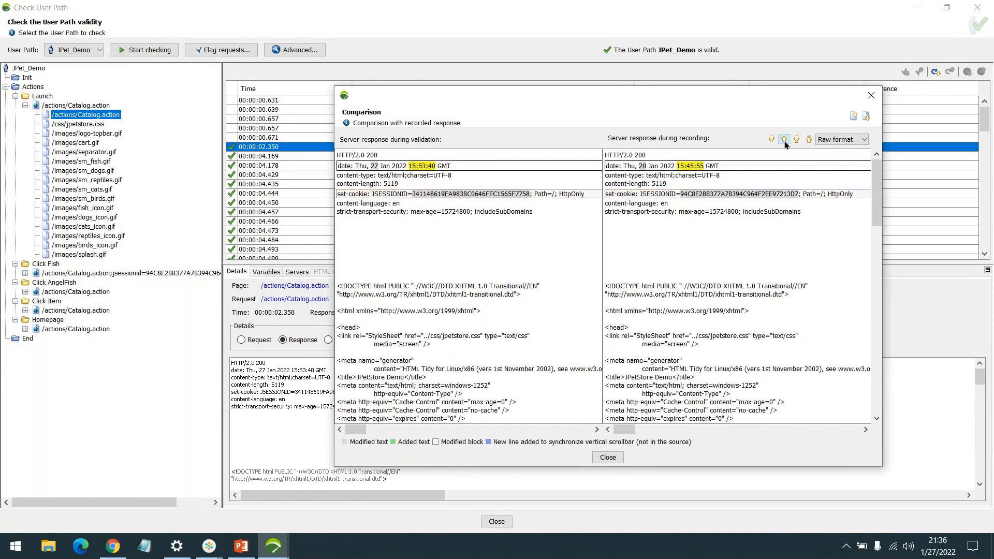
click(784, 139)
click(797, 140)
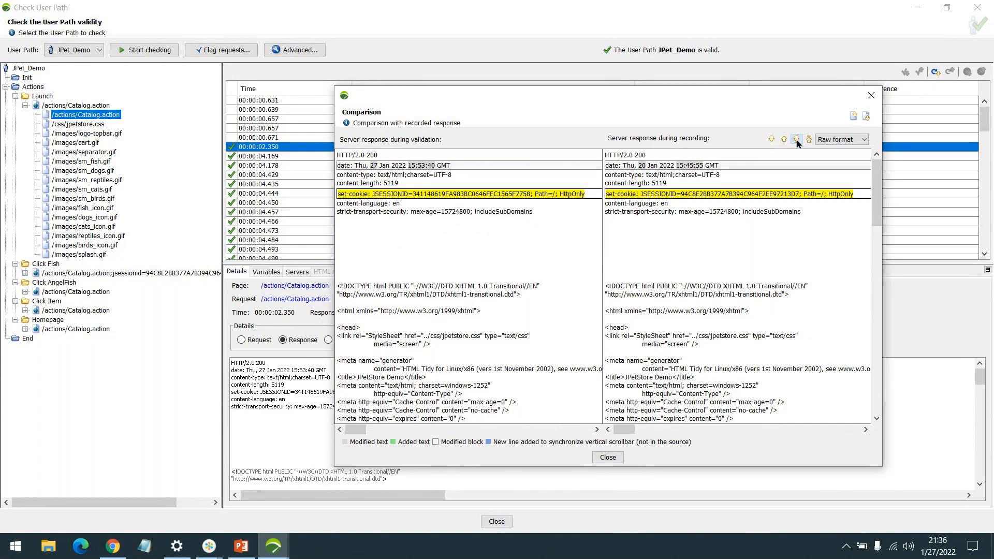
click(796, 140)
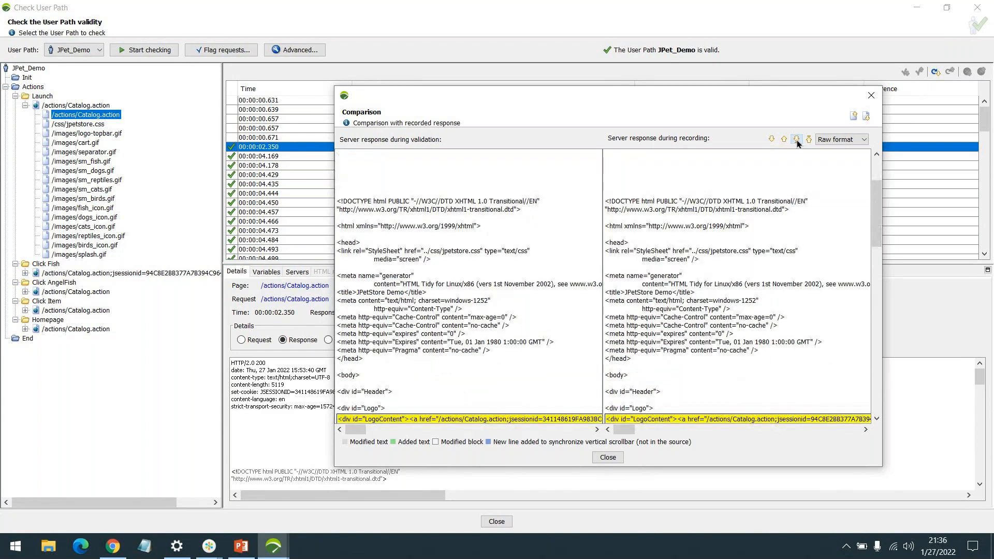
click(797, 139)
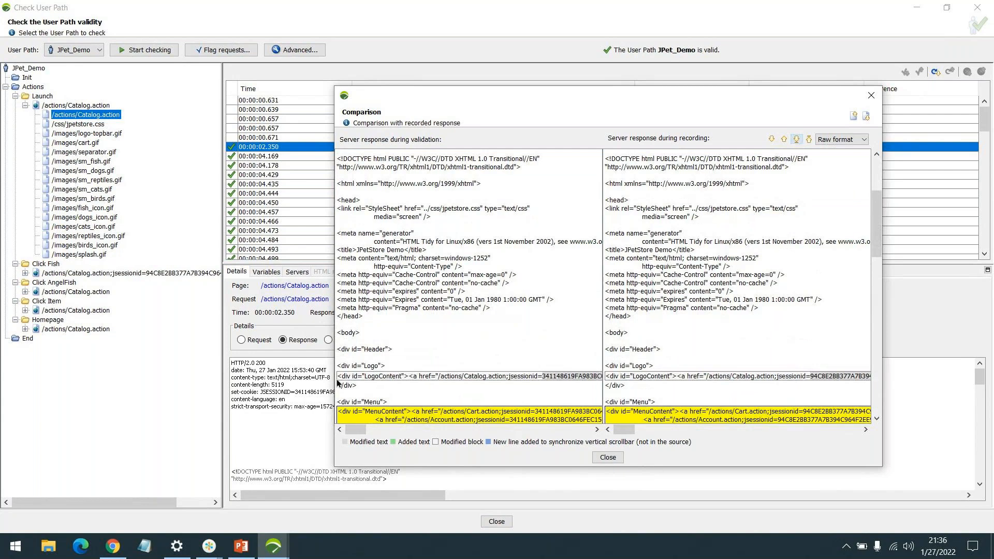
Examine the jsessionid differences in the LogoContent, MenuContent and SearchContent blocks, and close the response comparison.
scroll(422, 386, down, 1)
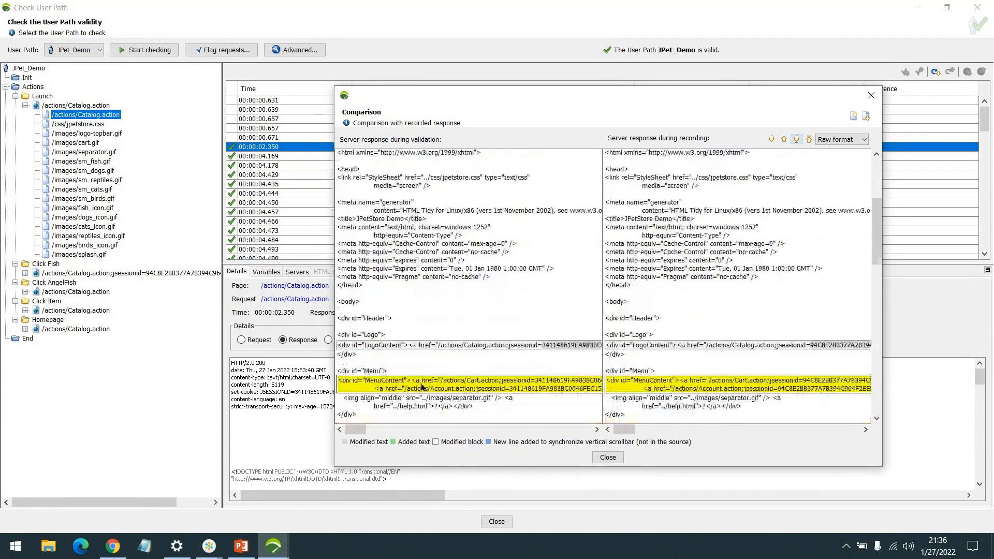
scroll(404, 385, down, 1)
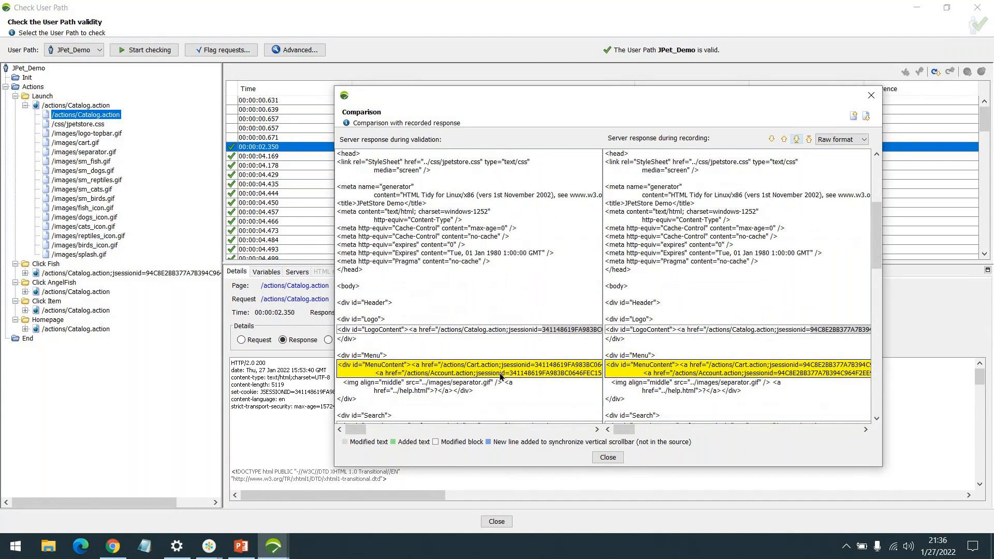
scroll(500, 377, down, 3)
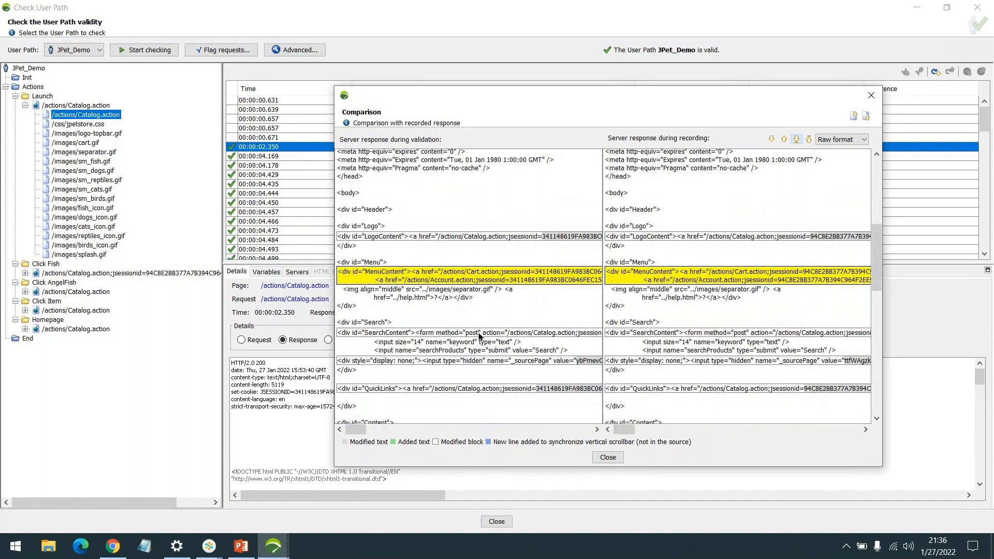
click(479, 335)
scroll(682, 299, up, 3)
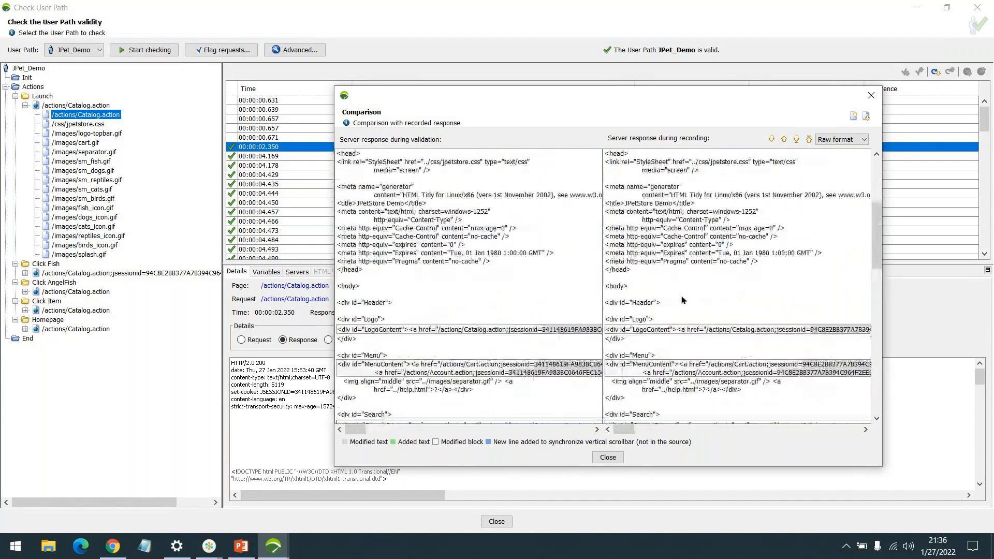
scroll(682, 299, up, 5)
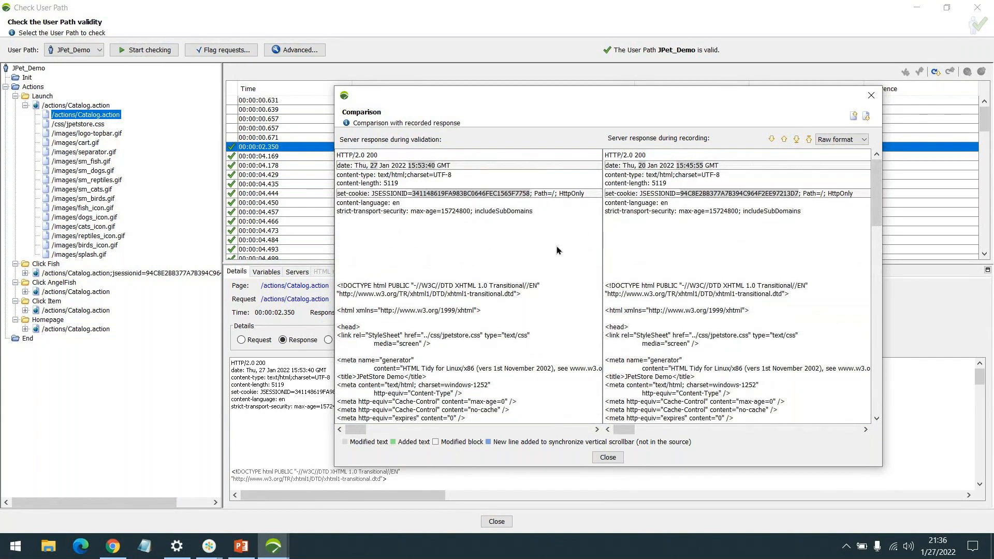
click(606, 458)
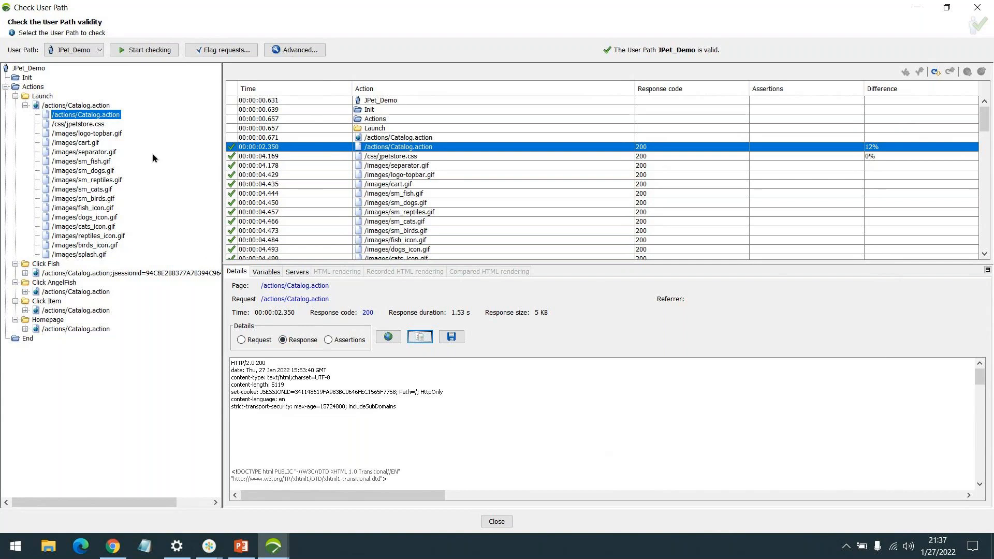
Locate the first /actions/Catalog.action request in Design, collapse the Launch container, and return to the user path check.
right_click(94, 116)
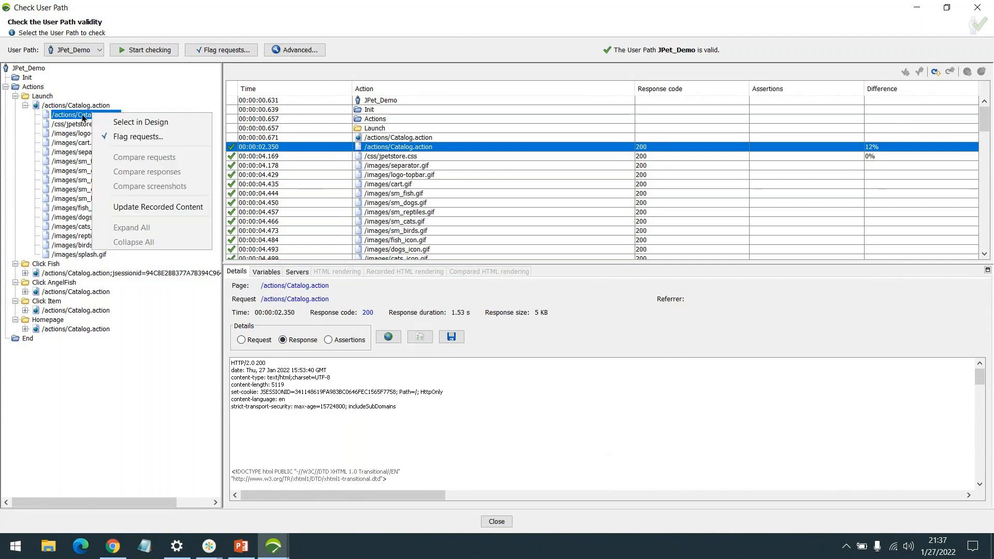
click(148, 121)
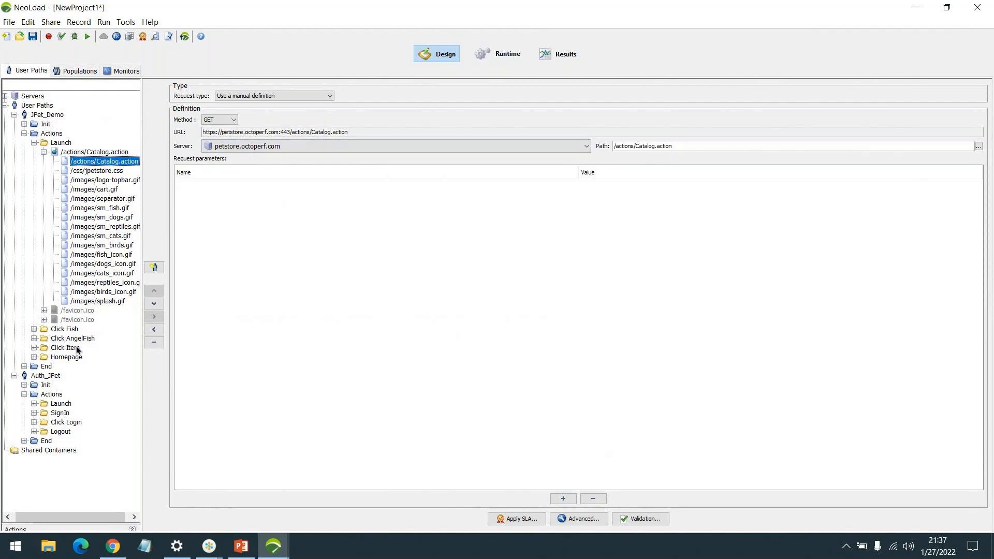
click(44, 152)
click(36, 142)
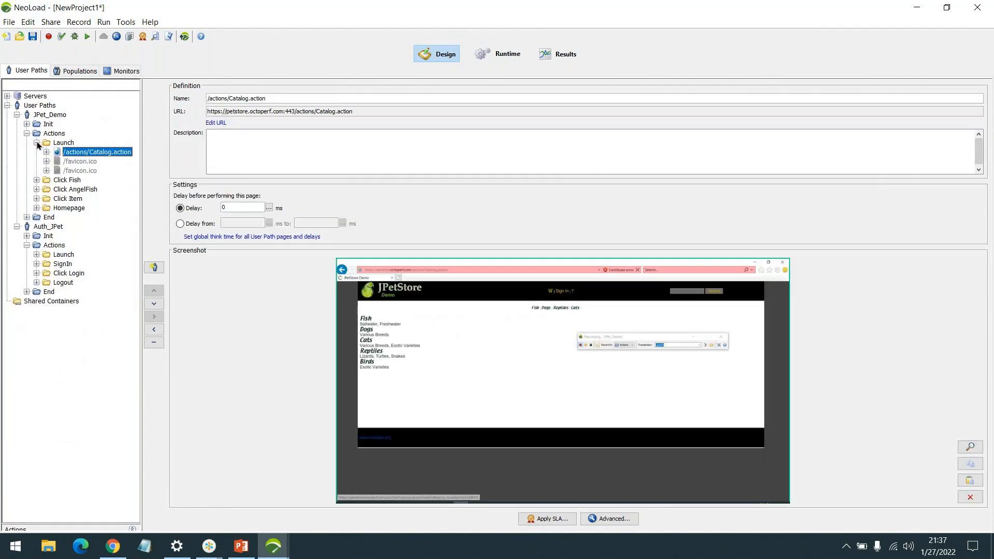
click(54, 133)
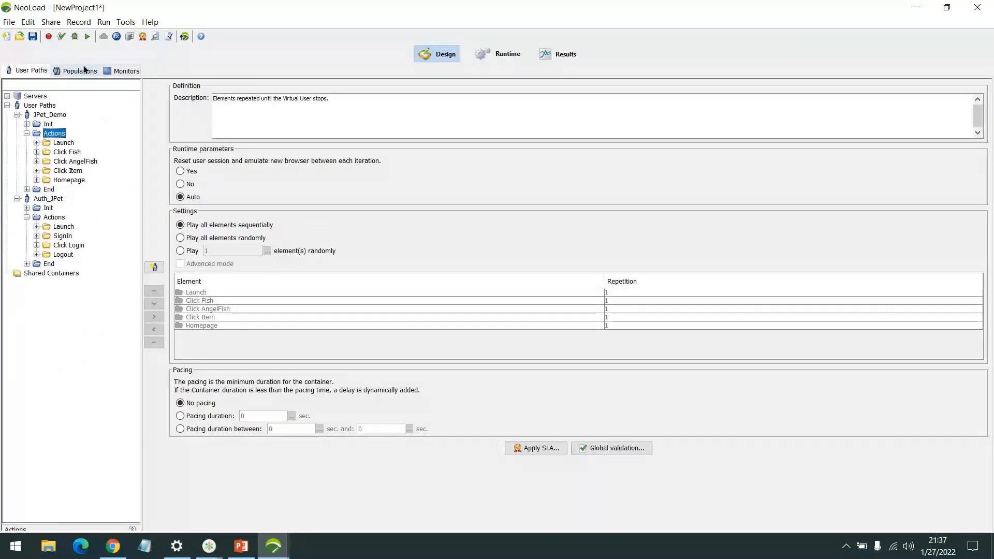
click(61, 37)
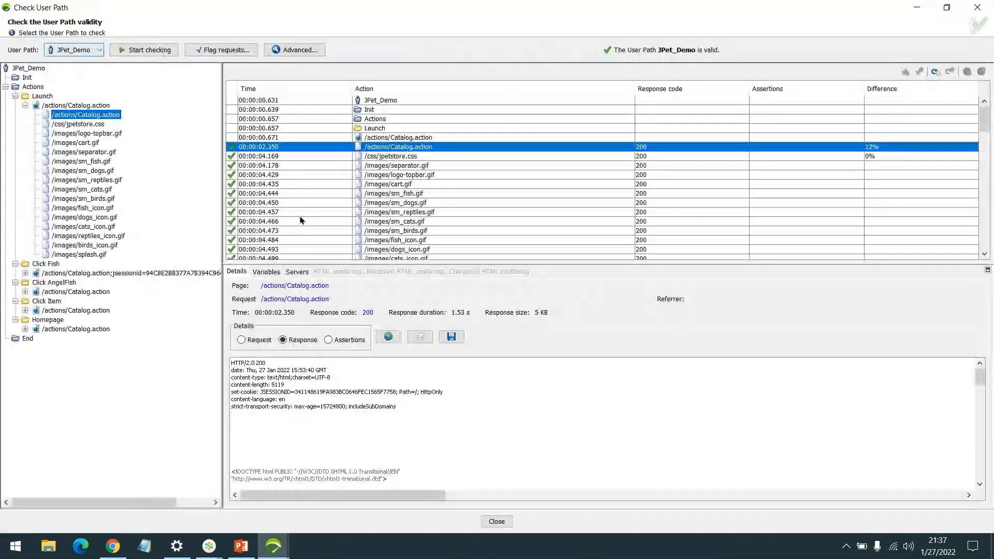
Follow the Catalog.action request link from the check details to its Design definition, and return to the check window.
click(288, 301)
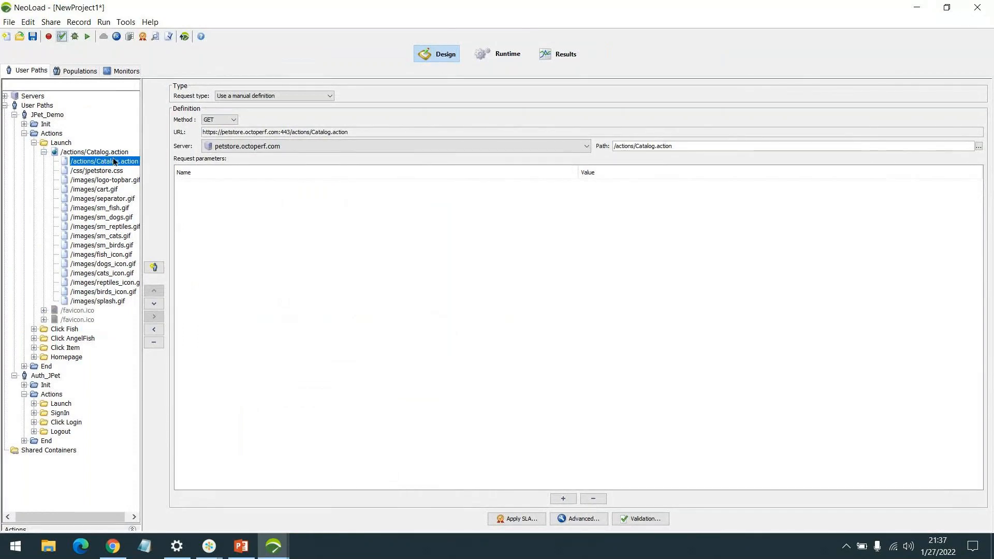
click(273, 546)
click(223, 494)
click(285, 552)
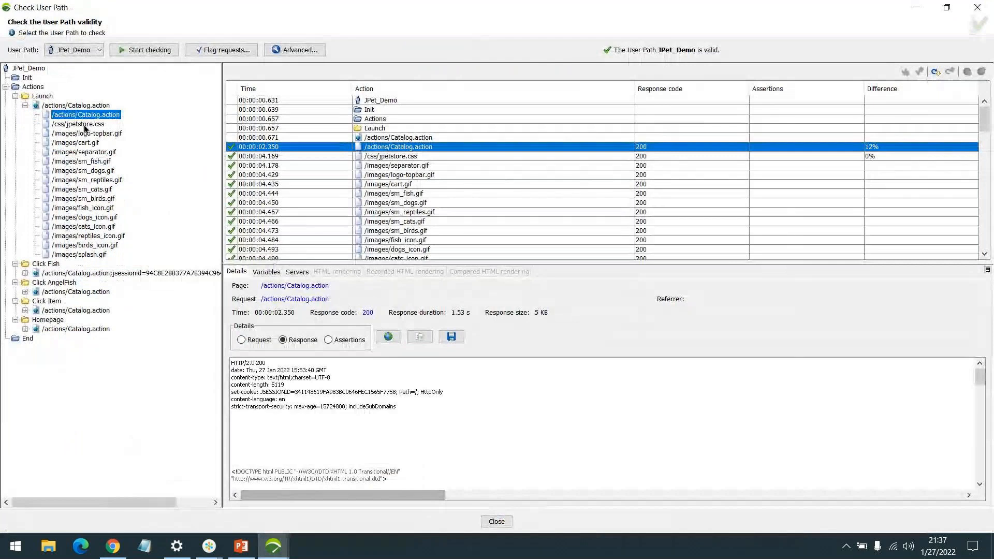
right_click(87, 116)
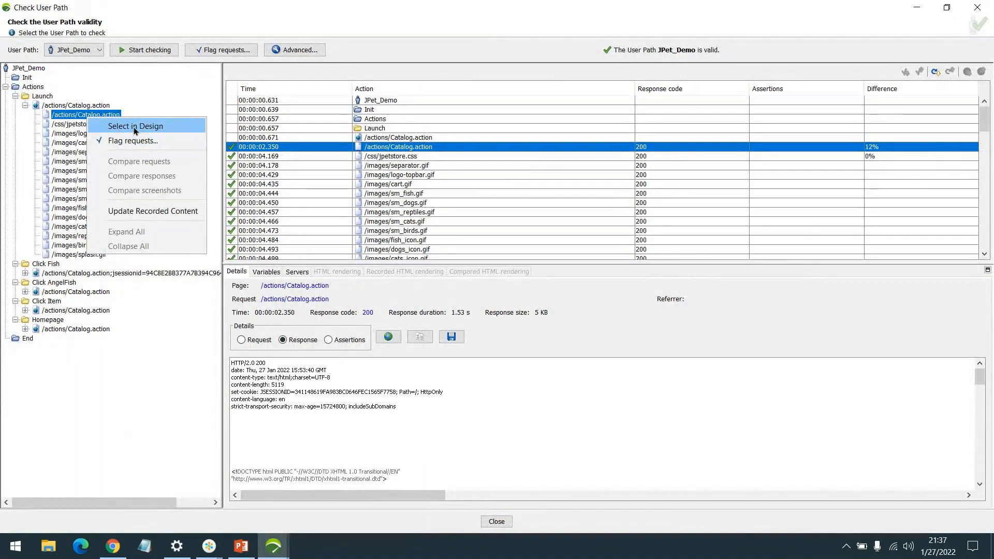
click(85, 116)
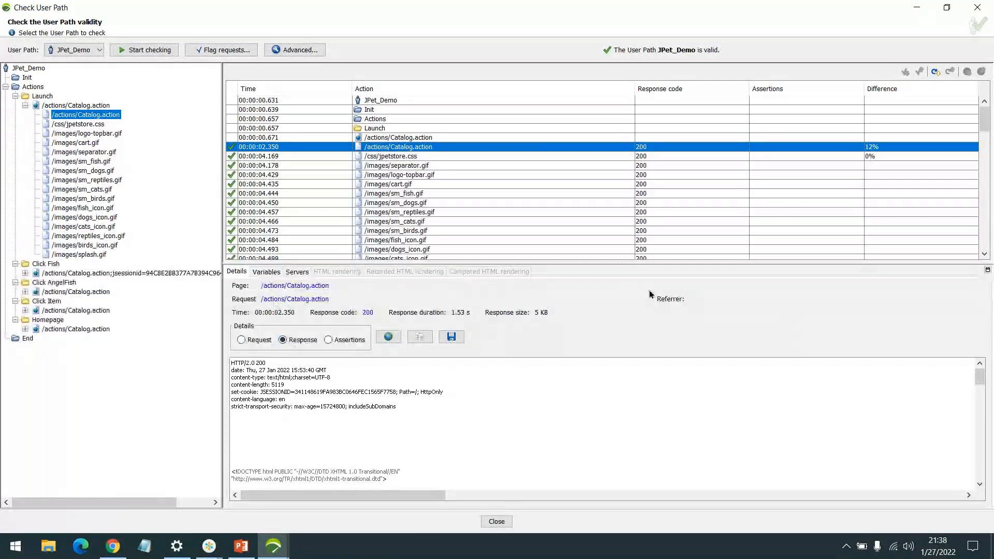
click(209, 546)
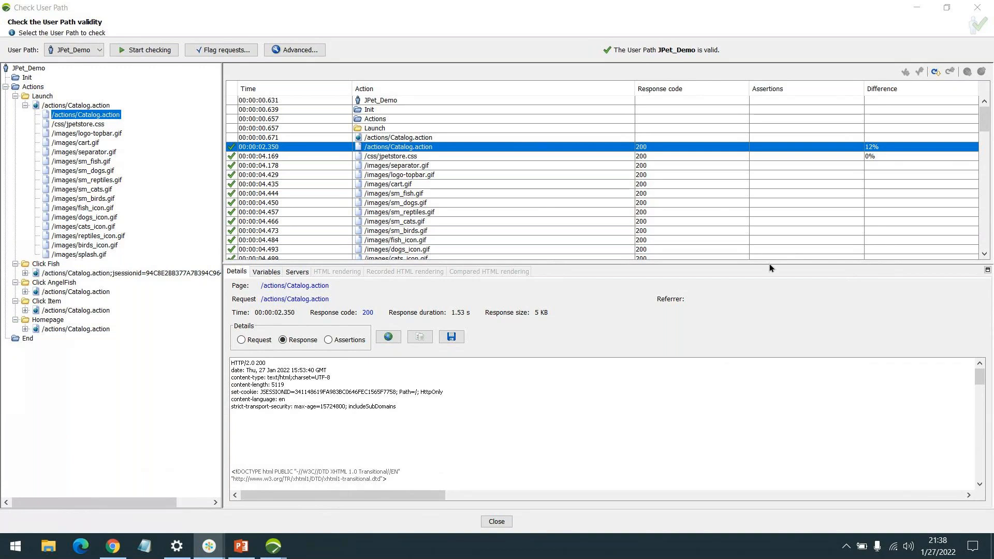
click(919, 10)
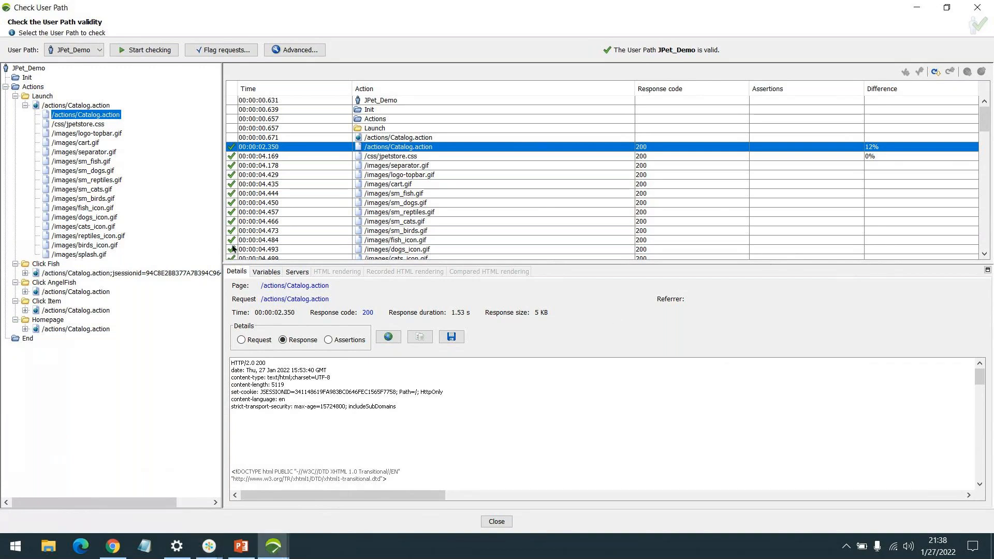
Close the user path check and collapse the Actions containers of JPet_Demo and Auth_JPet in the Design tree.
click(977, 8)
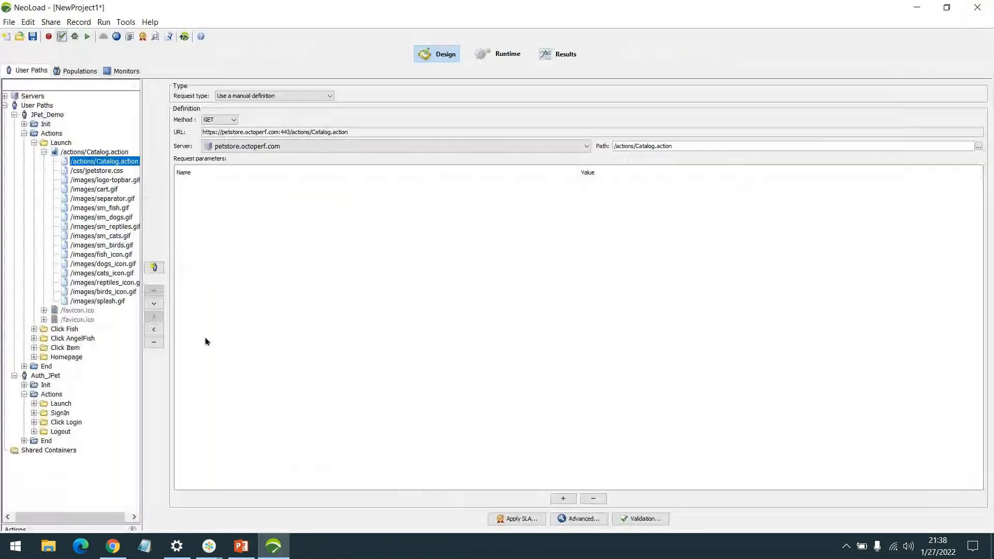
click(44, 151)
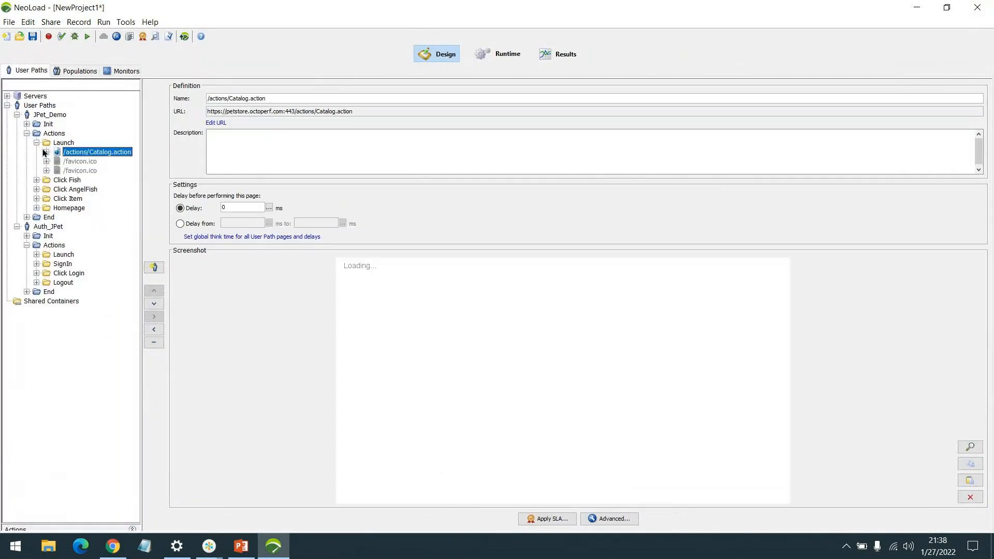
click(36, 142)
click(26, 133)
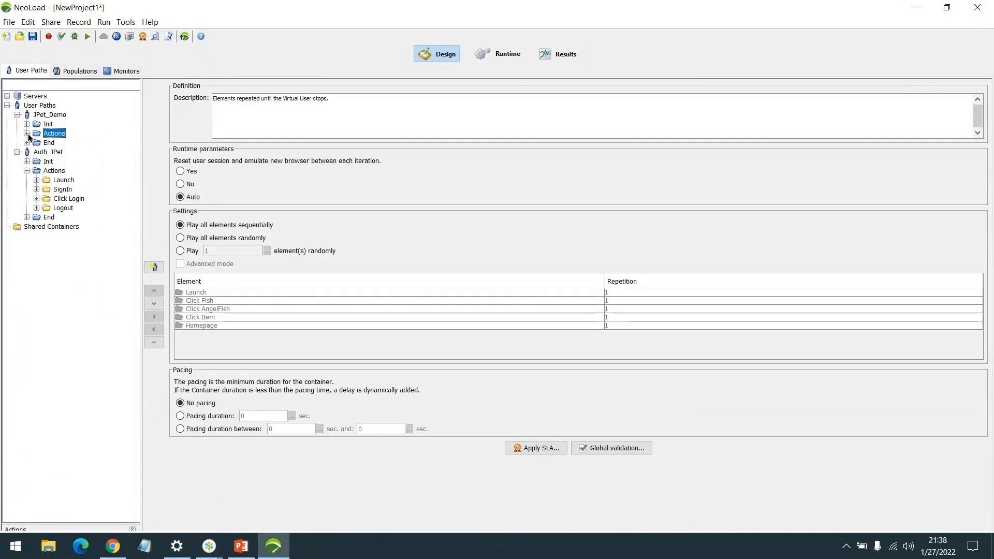
click(26, 170)
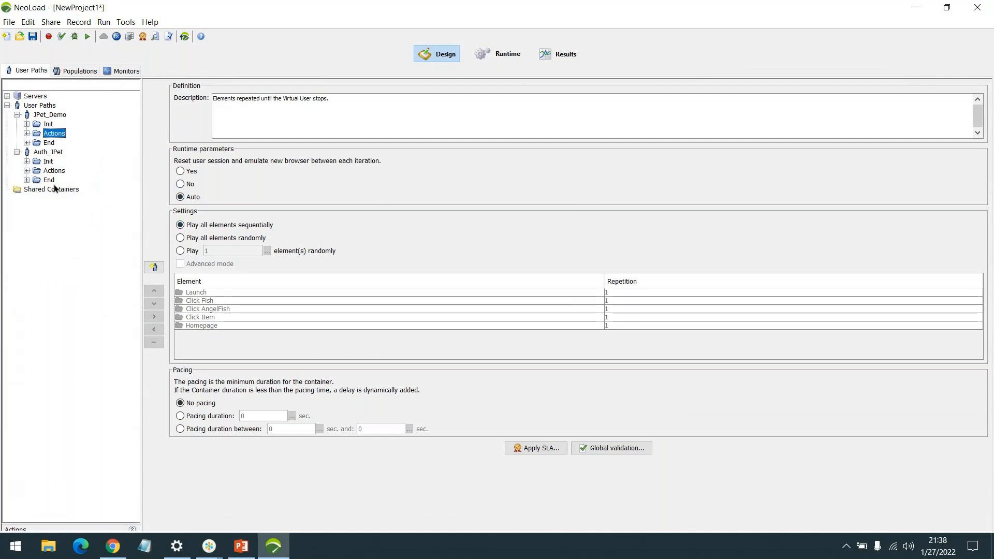
Start a new recording of a user path named JPet_E2E in the Actions container, using Internet Explorer as the client.
click(48, 37)
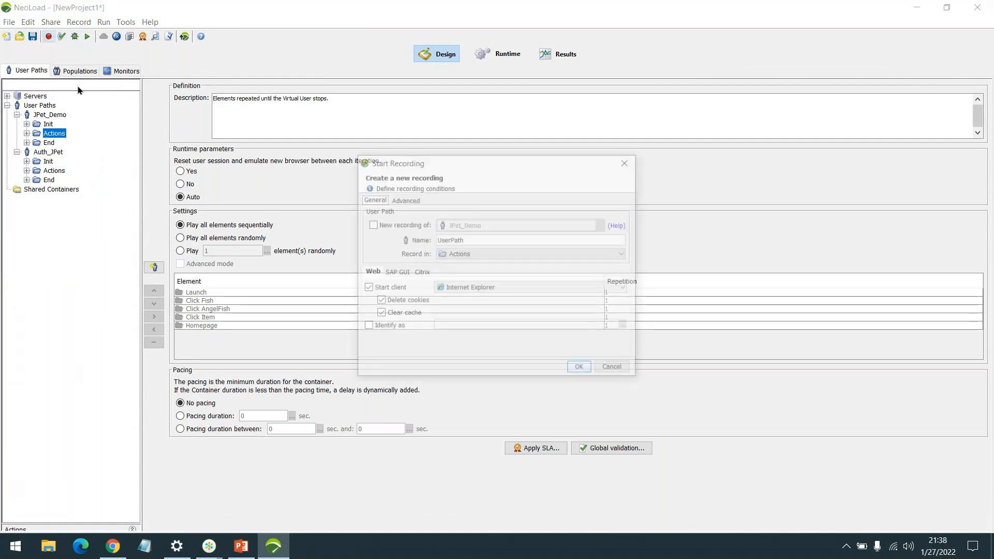
key(ctrl+a)
text(Jpet)
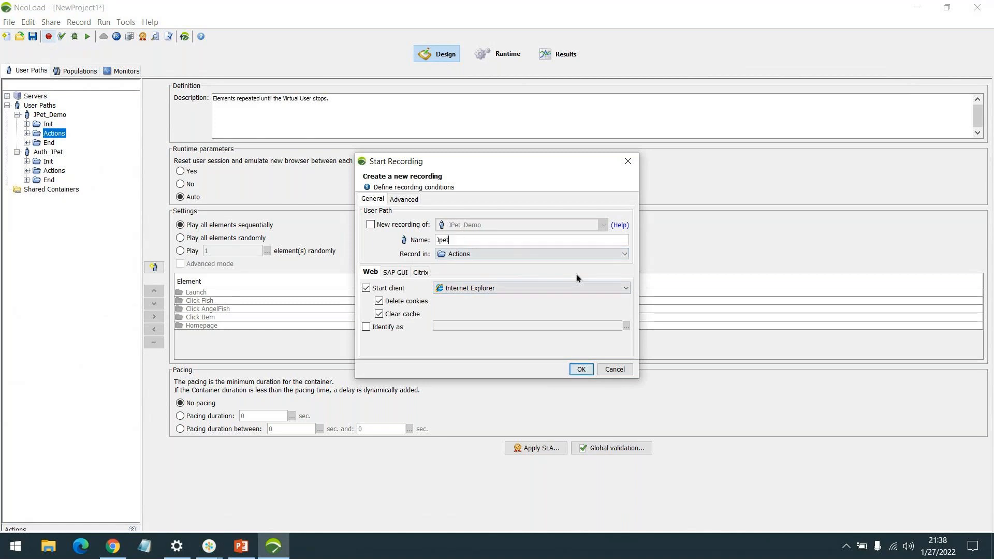
text(_E2e)
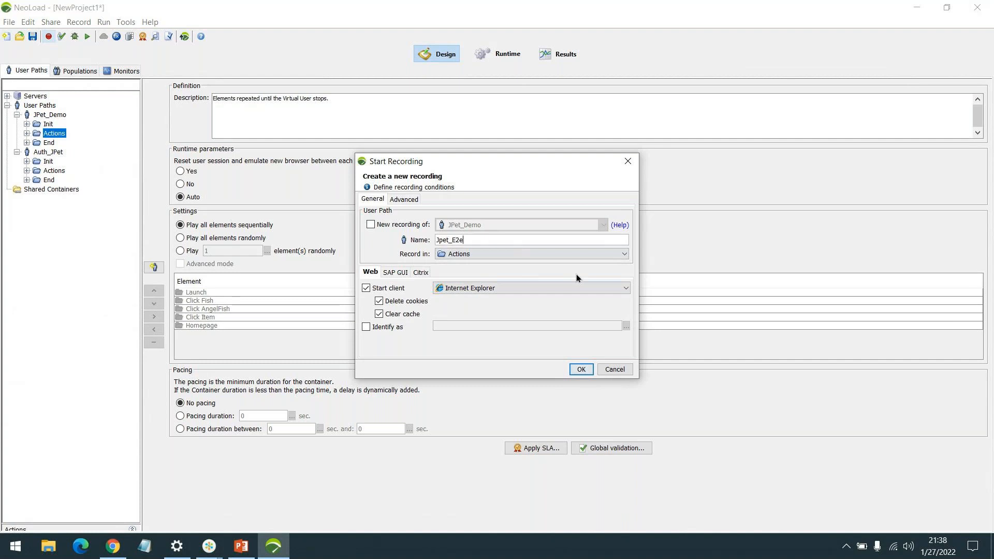
key(BackSpace)
text(E)
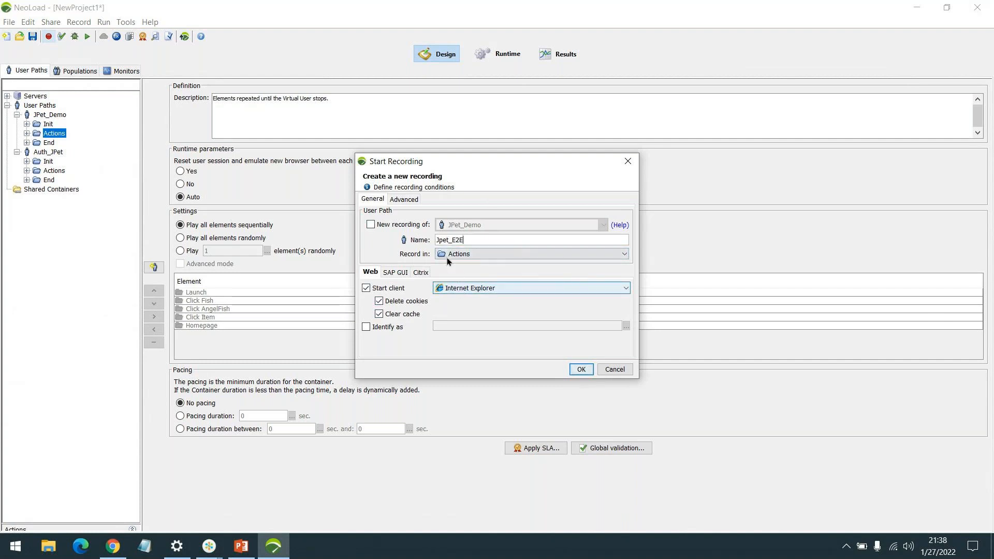
drag(443, 240, 439, 240)
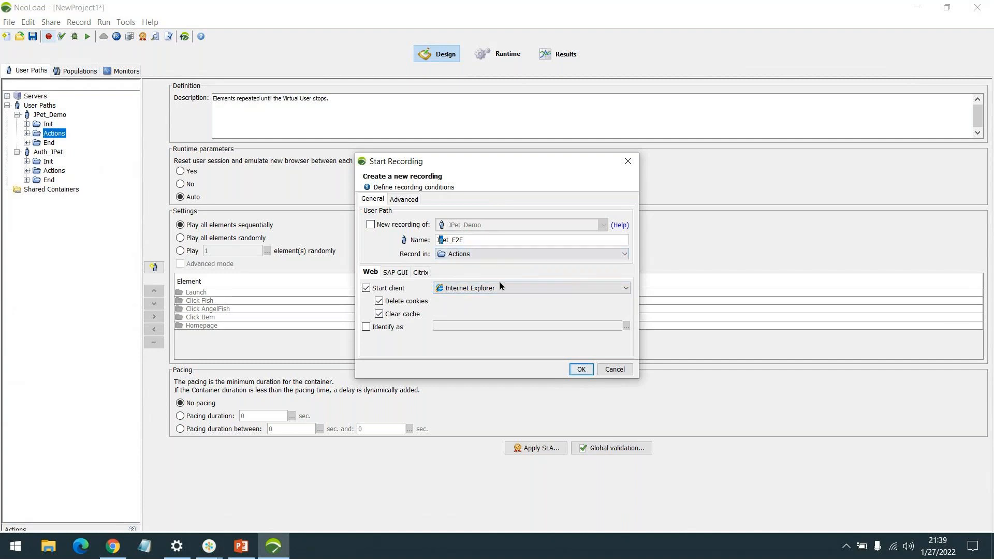
text(P)
click(579, 374)
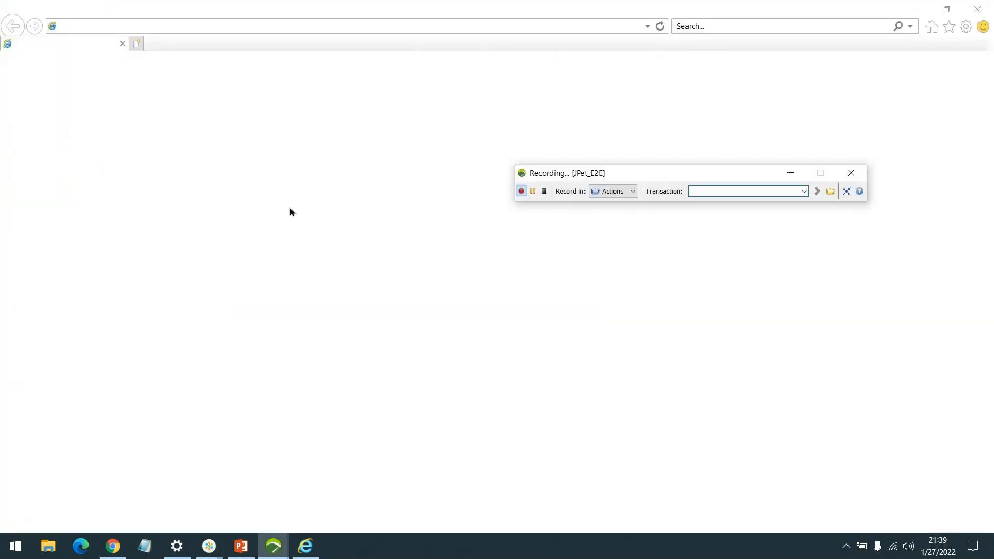
Bring Internet Explorer to the front, set the transaction to Launch, and open the last recorded petstore.octoperf.com Catalog.action URL.
click(917, 9)
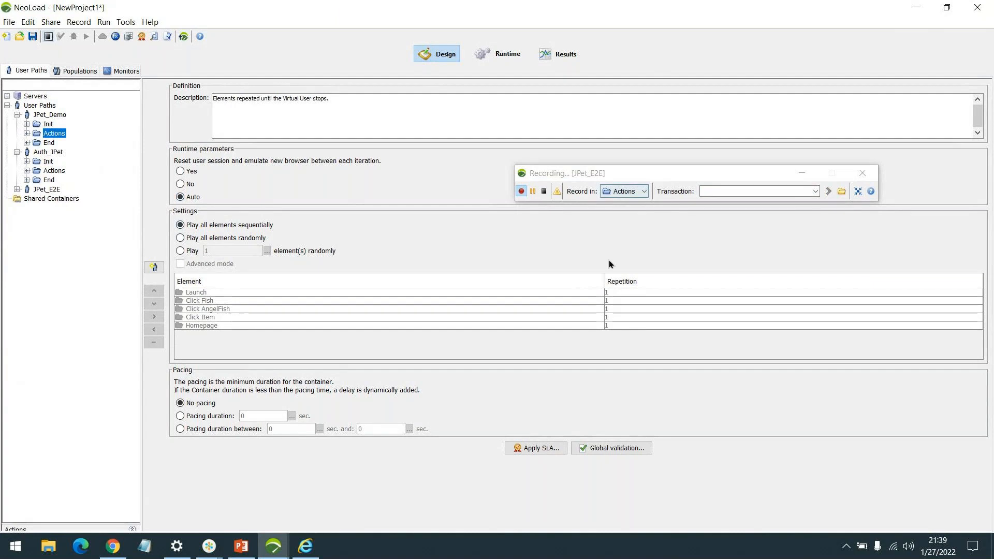
click(917, 7)
click(305, 545)
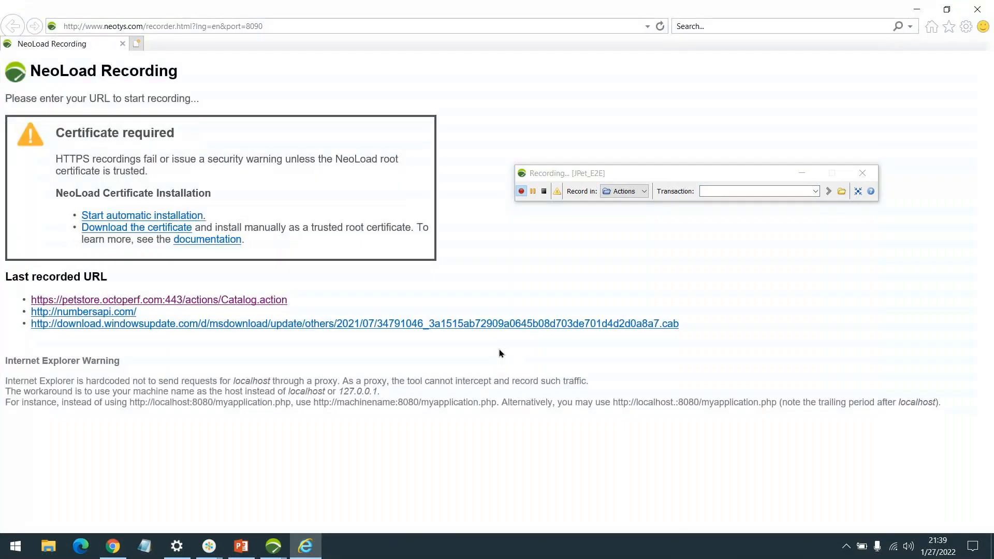
drag(713, 170, 716, 128)
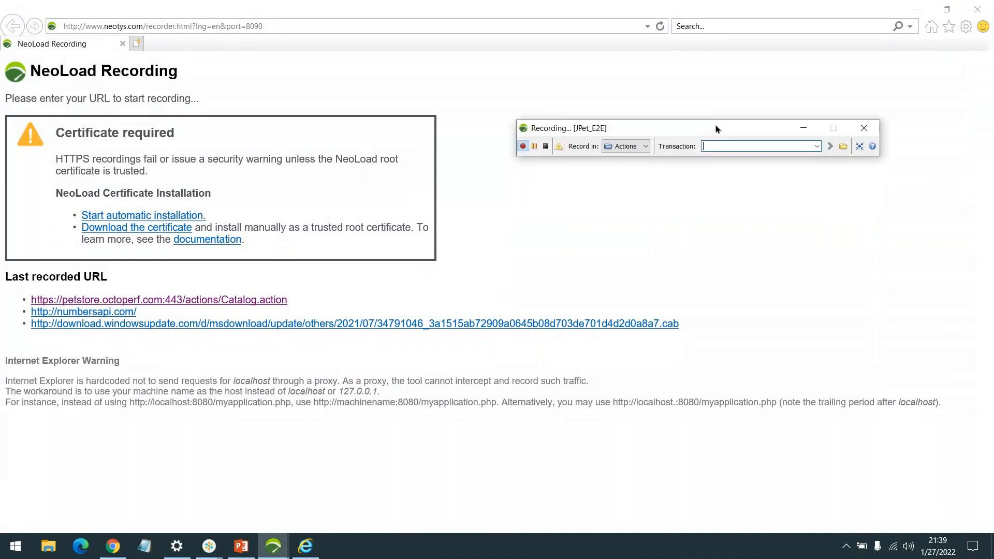
click(727, 149)
text(Launch)
key(Return)
click(242, 301)
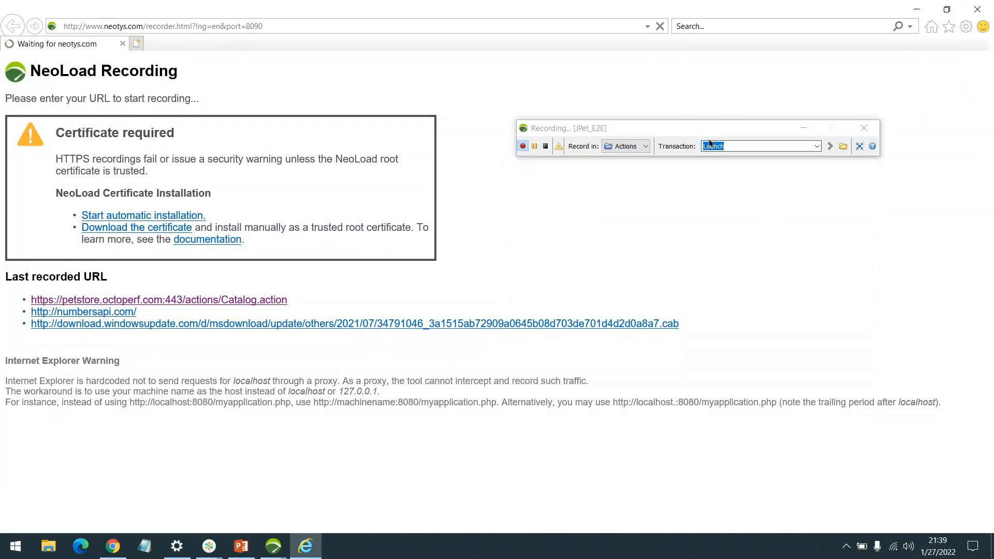
Expand the certificate warning's additional information and continue to the JPetStore page.
drag(710, 129, 756, 150)
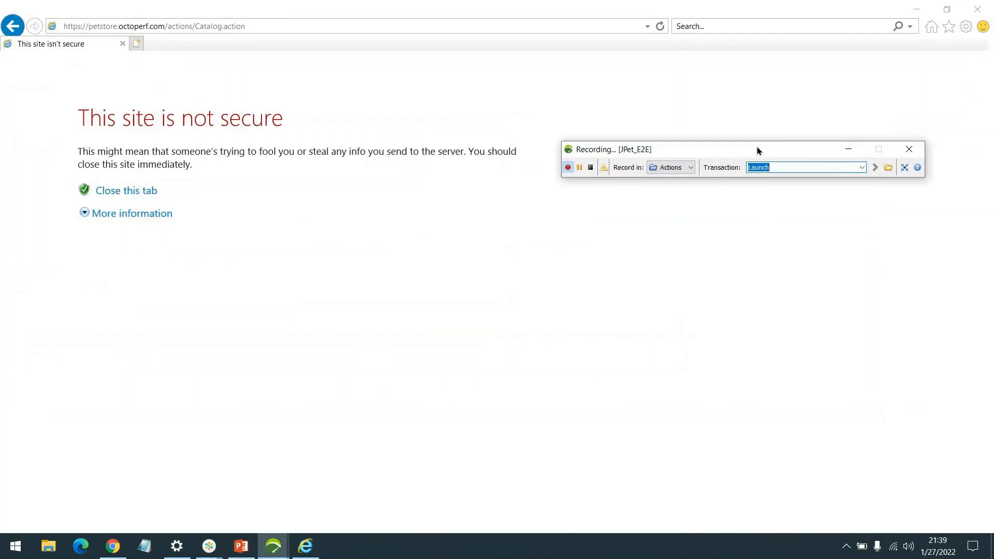
click(116, 215)
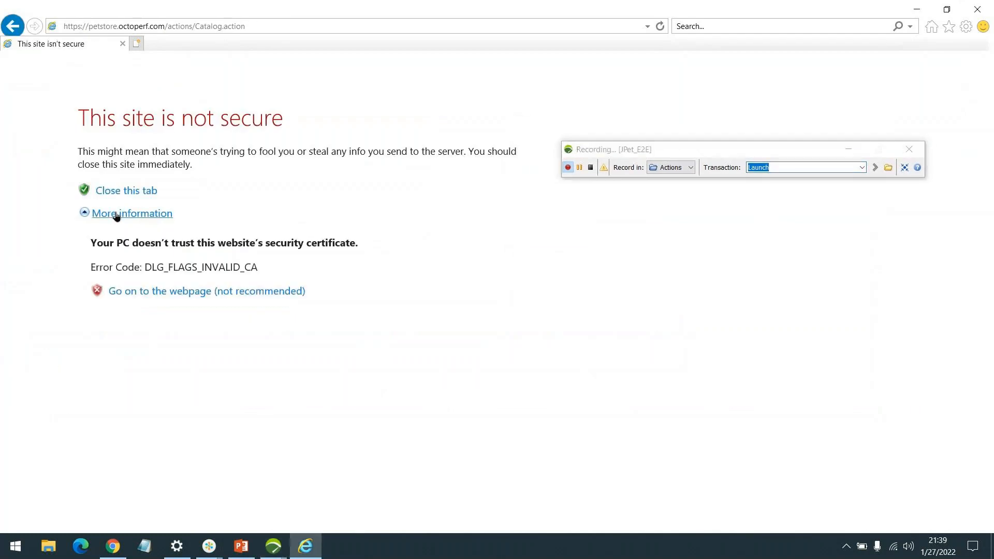
click(263, 293)
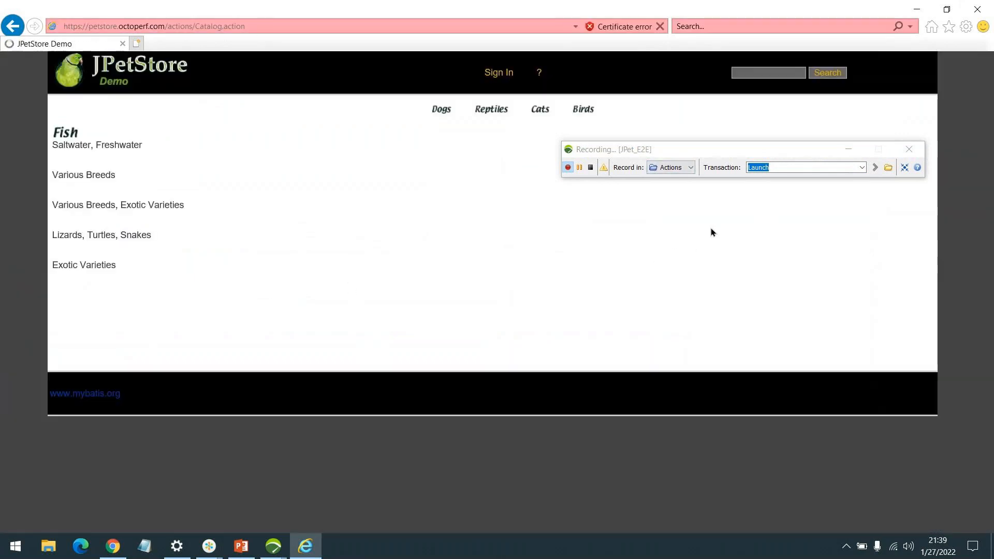
Set the recording transaction to Click SignIn and open the JPetStore sign-in page.
drag(750, 156, 771, 194)
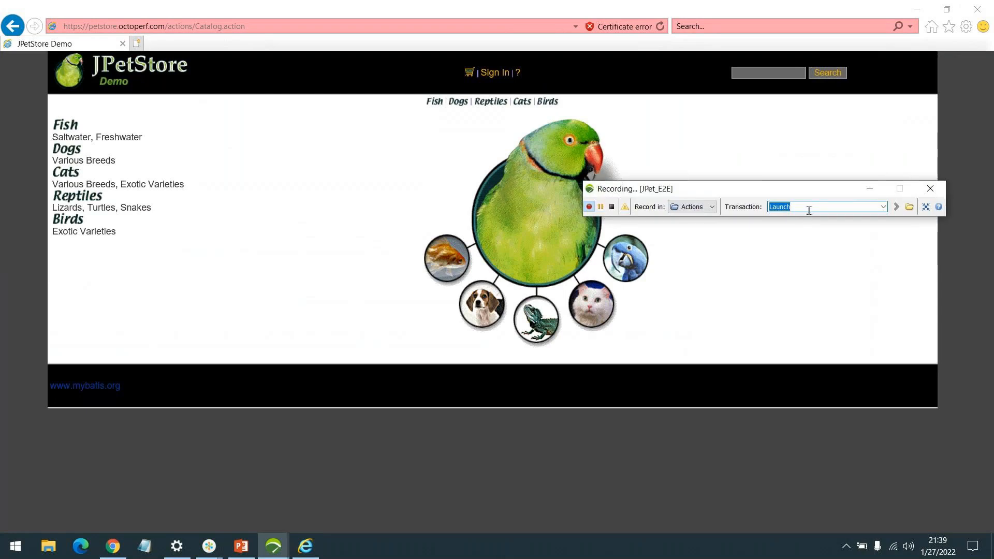
text(Click SignIn)
key(Return)
click(490, 76)
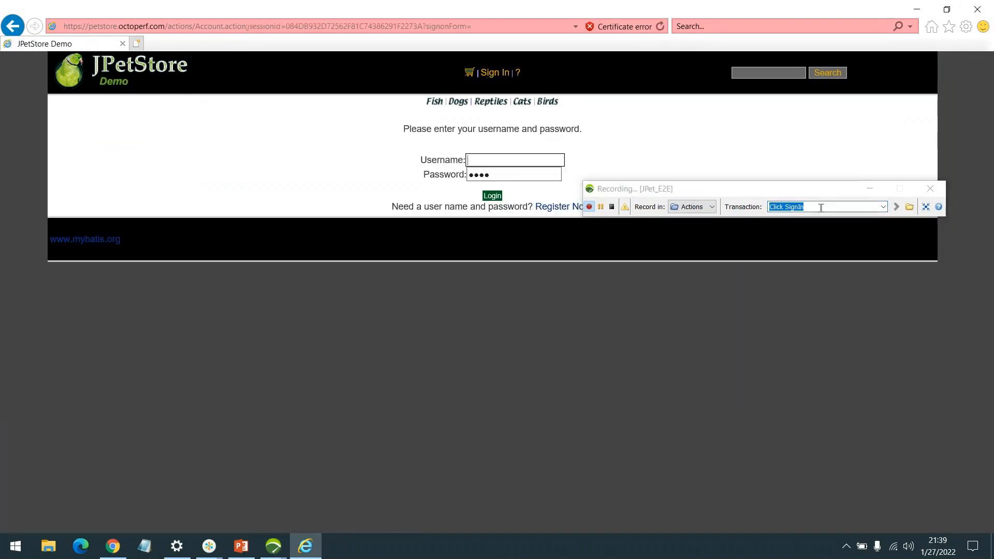
Set the recording transaction to Login and sign in to JPetStore with the account username and password.
click(820, 206)
text(Login)
key(Return)
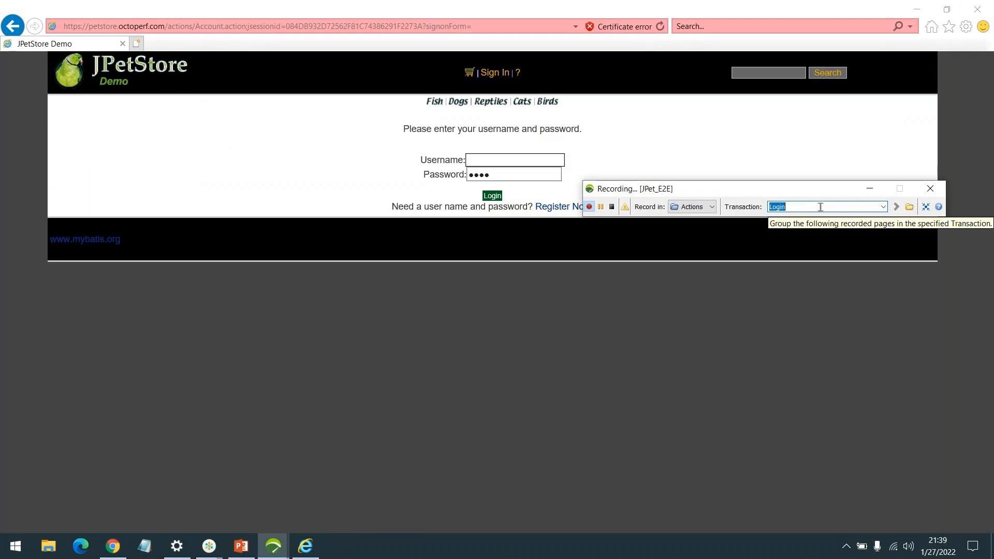
click(535, 155)
text(Login)
key(Tab)
key(shift+Tab)
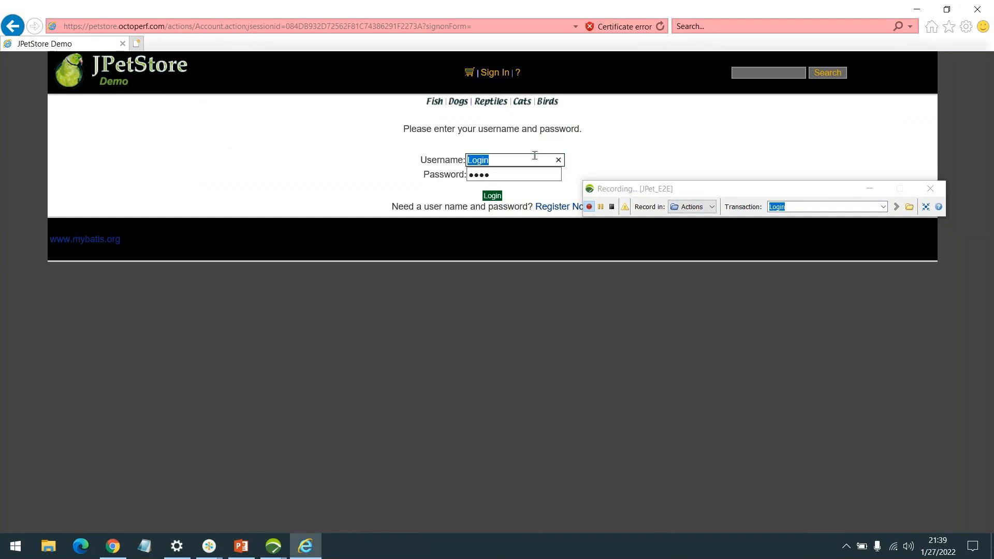
text(jpetuser)
key(ctrl+a)
key(Tab)
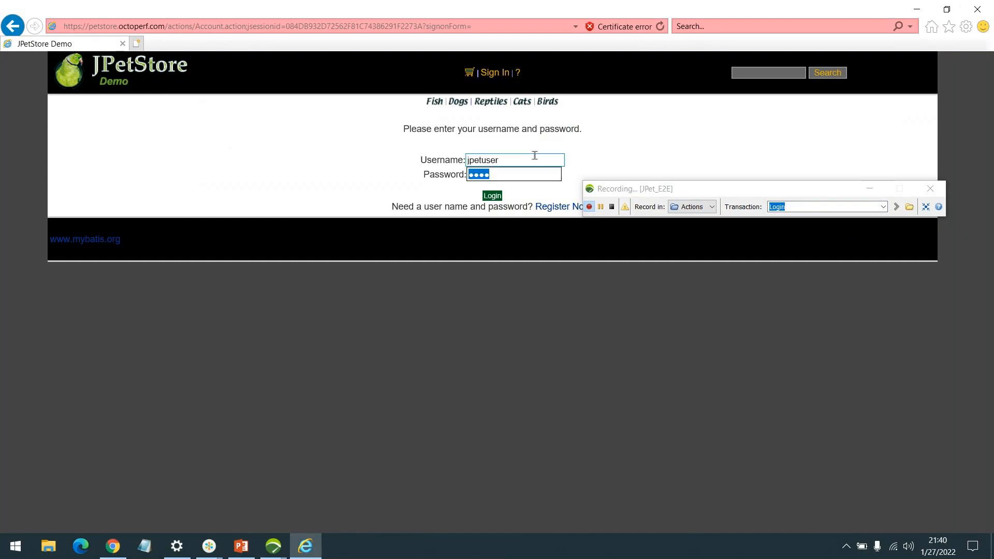
key(ctrl+v)
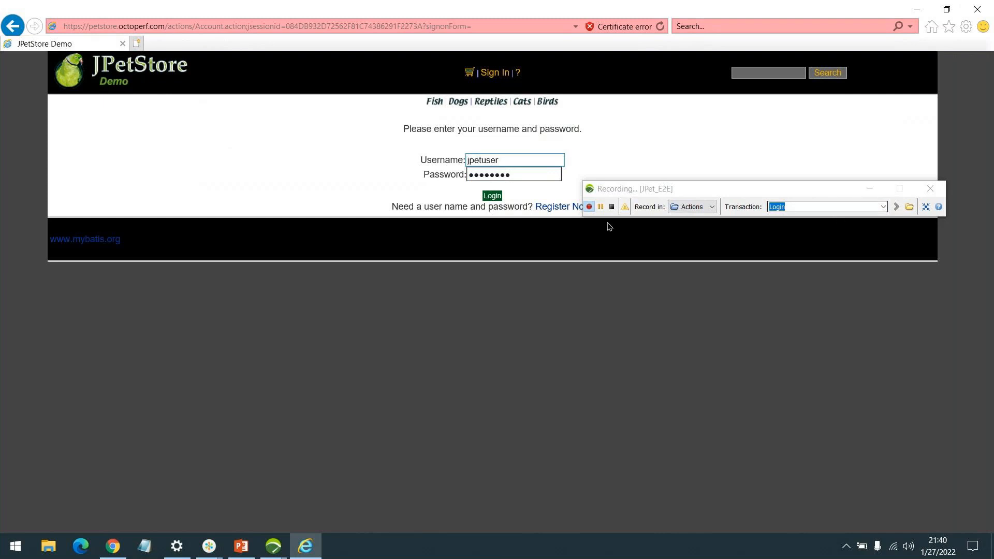
click(494, 197)
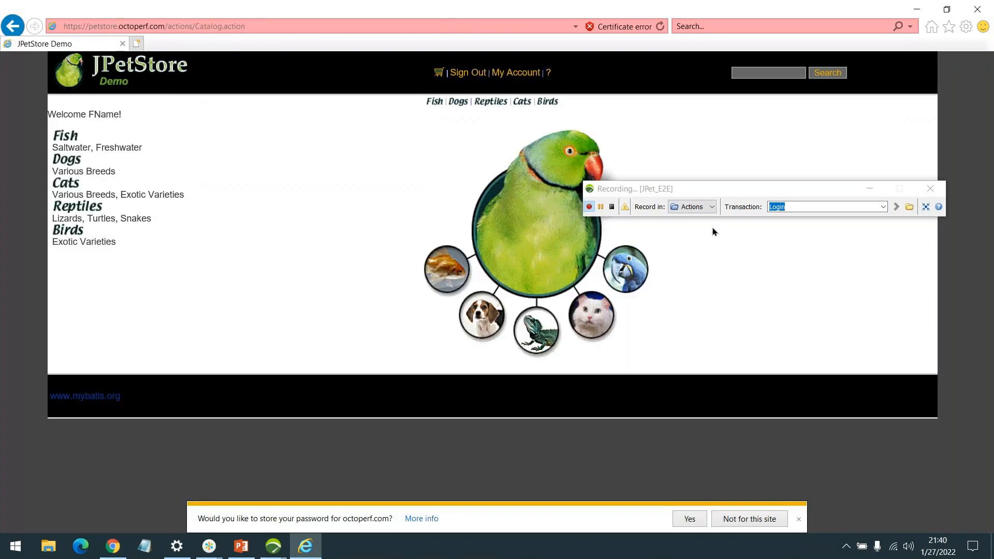
Set the recording transaction to Click Fish and open the Fish category.
drag(728, 189, 723, 100)
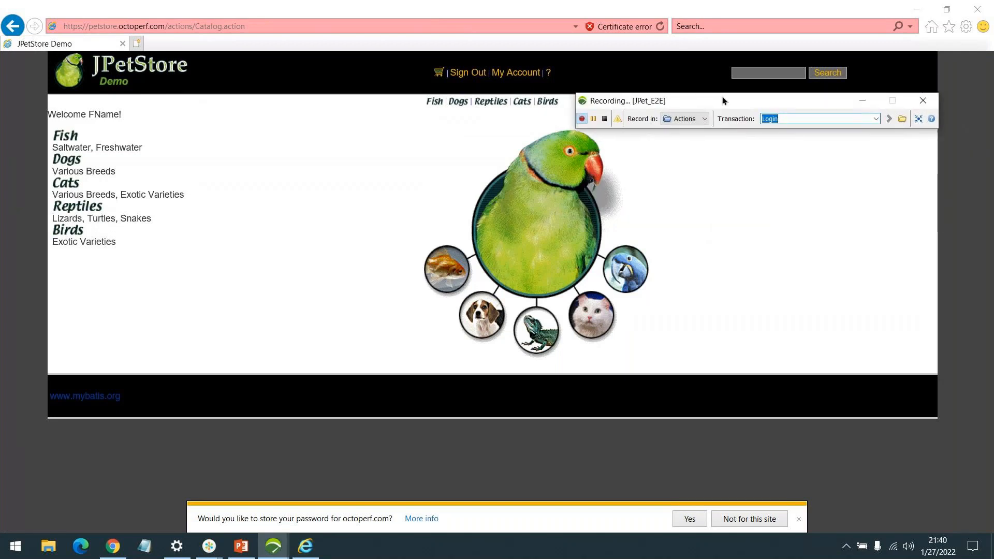
double_click(788, 120)
text(Click )
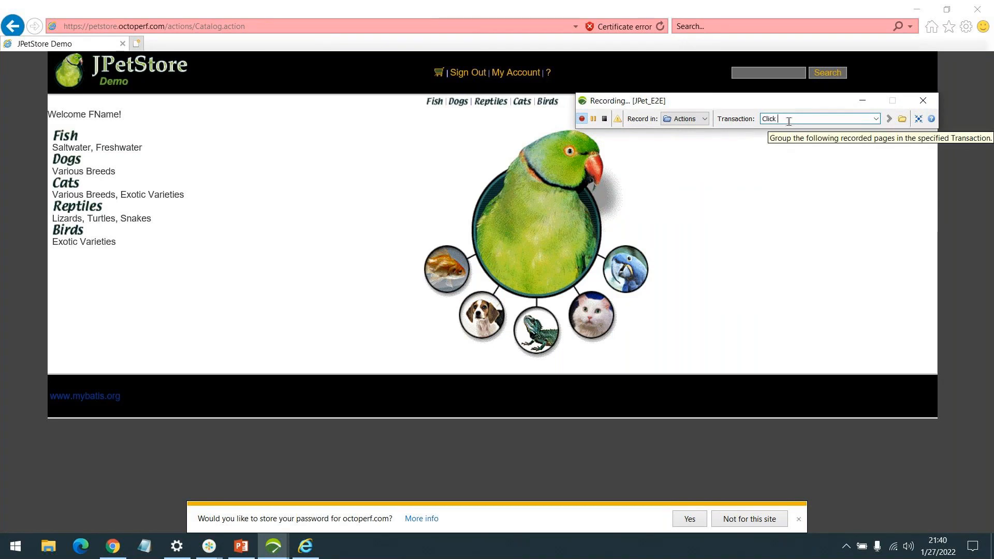
text(Fish)
key(Return)
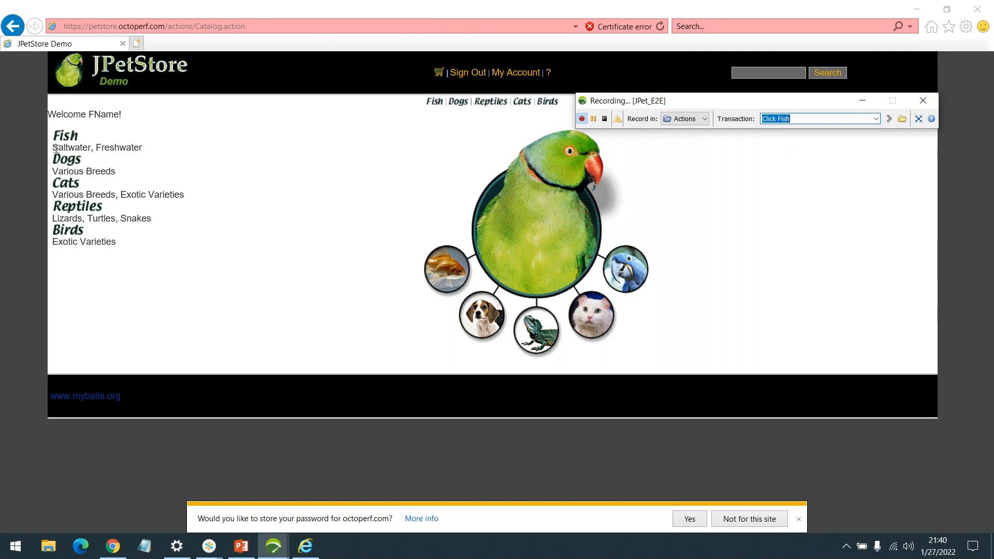
click(72, 135)
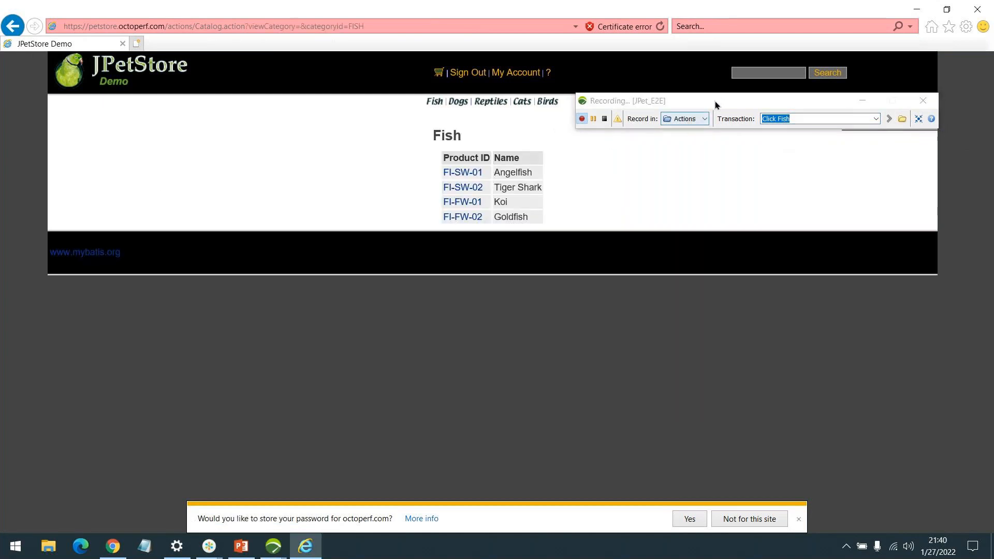
Set the recording transaction to Click AngelFish and open the Angelfish product FI-SW-01.
drag(728, 101, 744, 161)
double_click(814, 178)
text(An)
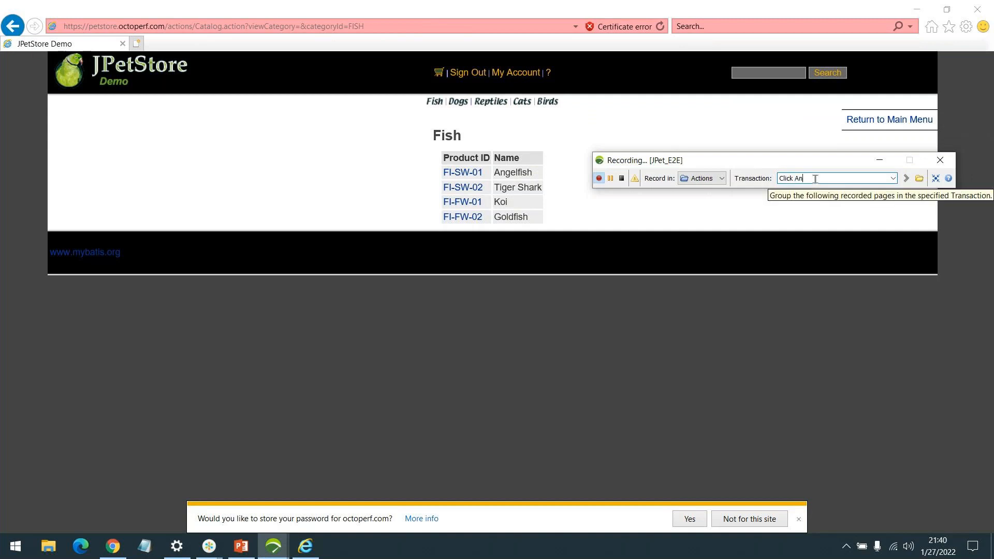
text(gelFish)
key(Return)
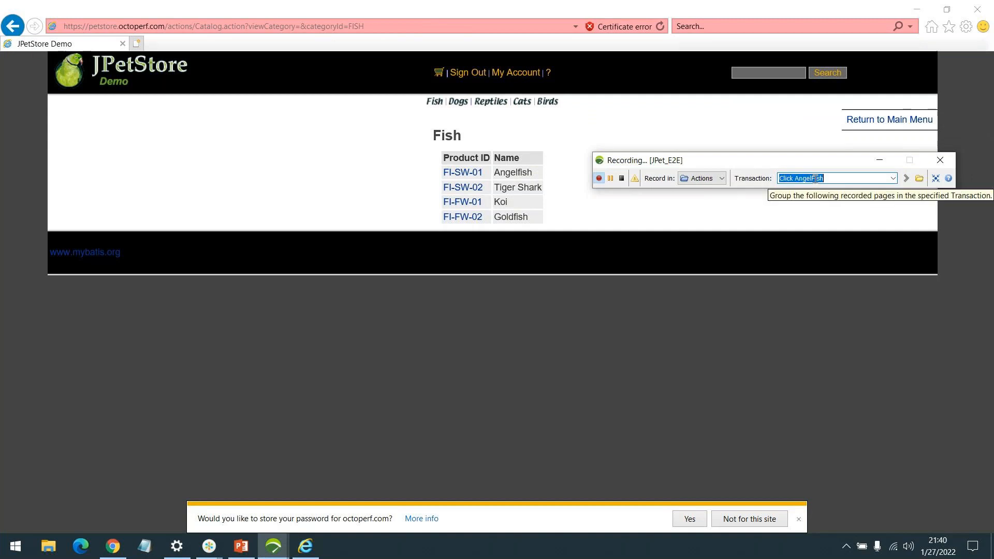
click(458, 175)
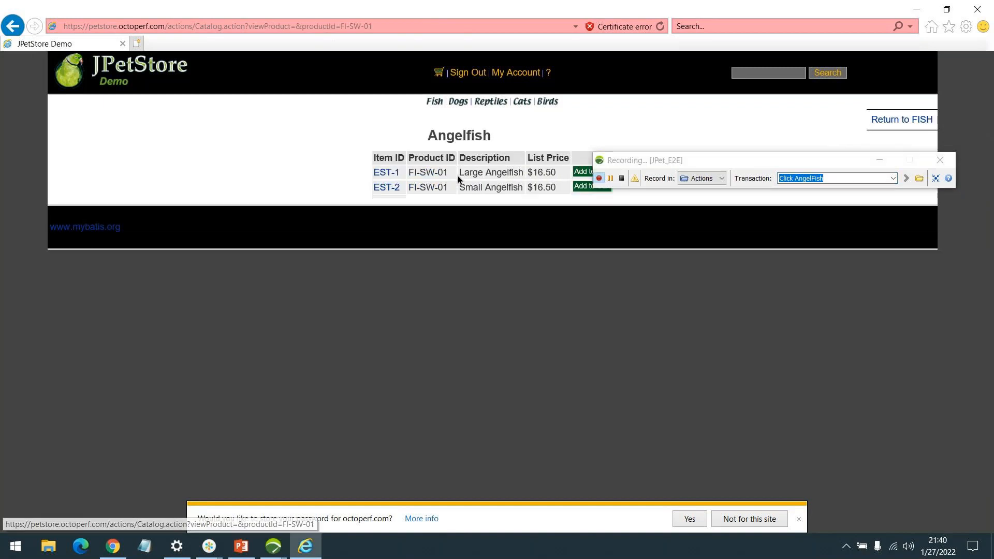
Set the recording transaction to Select Item and open the Large Angelfish item EST-1.
drag(710, 162, 701, 299)
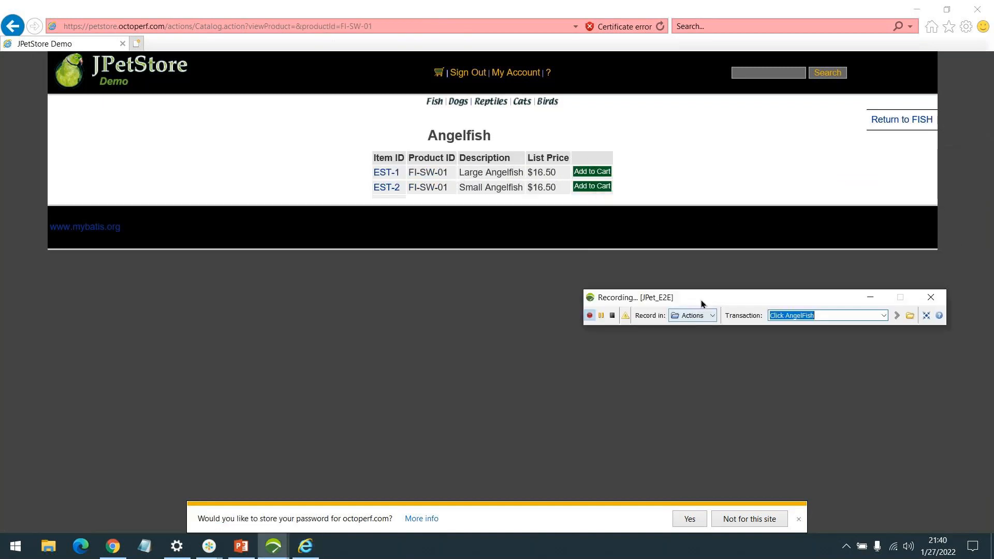
double_click(802, 315)
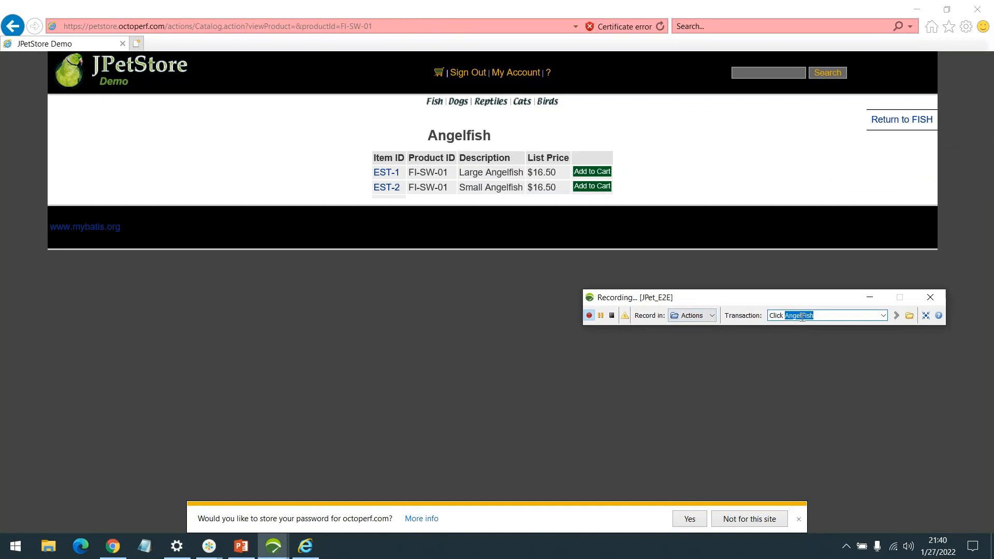
click(841, 317)
key(ctrl+a)
text(Select Item)
key(ctrl+a)
click(389, 174)
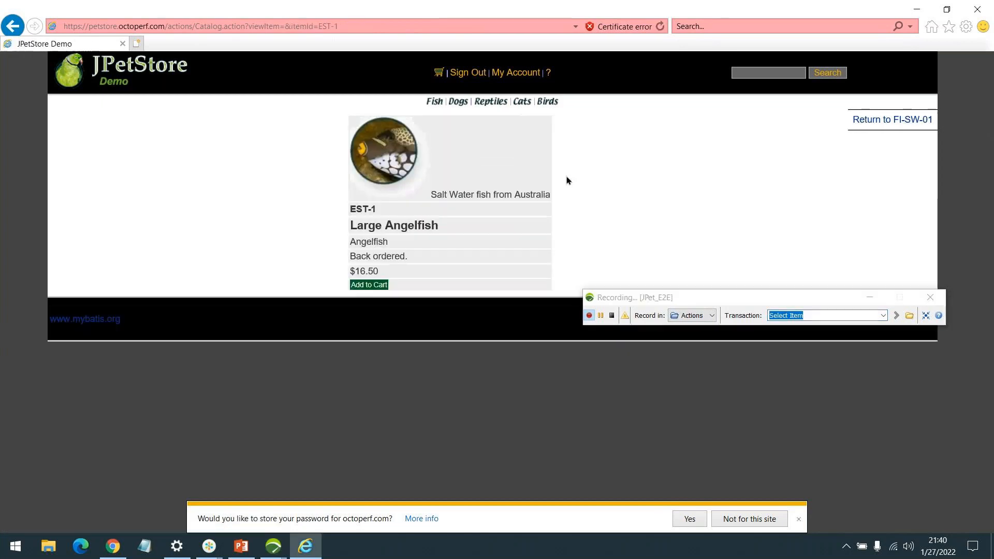
Set the recording transaction to AddToCart and add the Large Angelfish to the shopping cart.
click(801, 317)
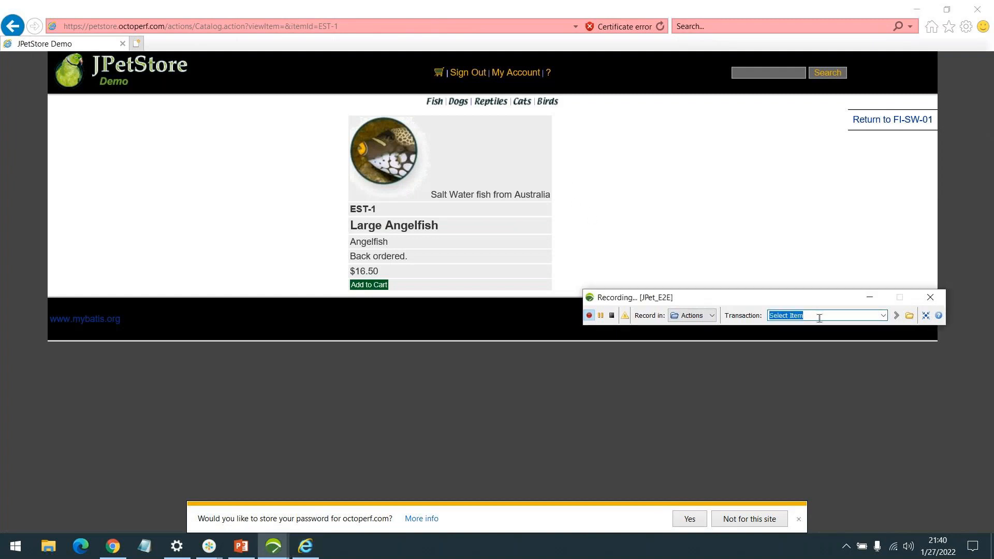
text(AddT)
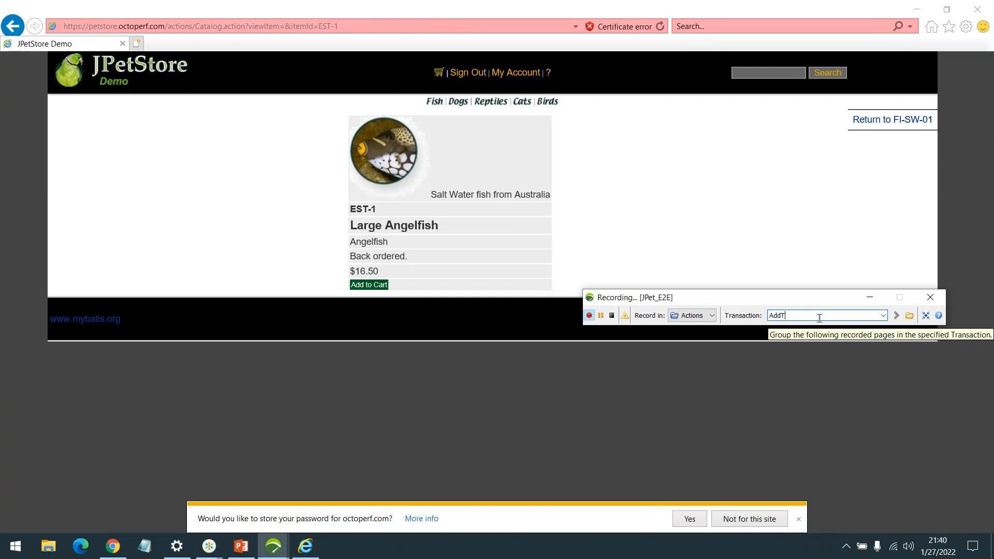
text(oCart)
key(Return)
click(382, 286)
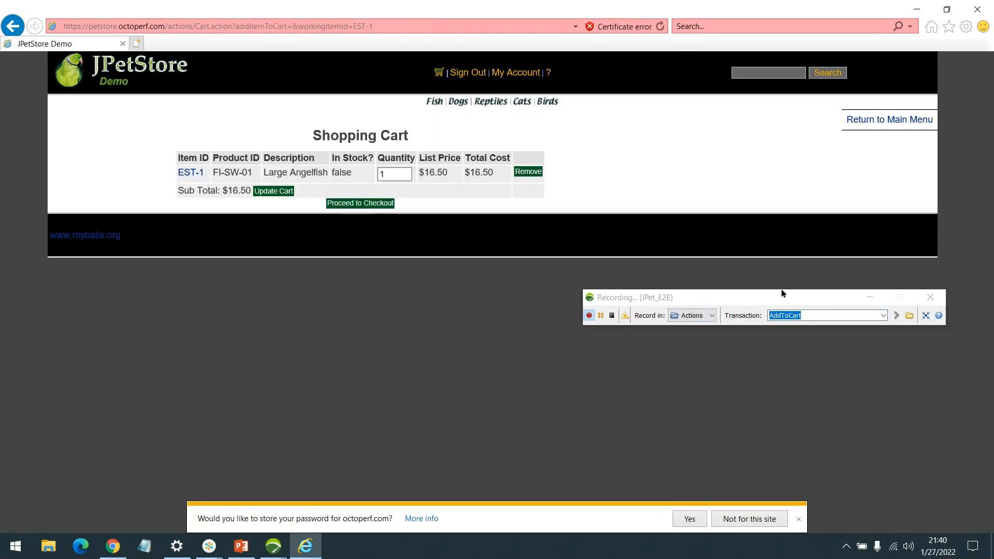
Set the recording transaction to Checkout and proceed to checkout from the shopping cart.
drag(781, 300, 766, 178)
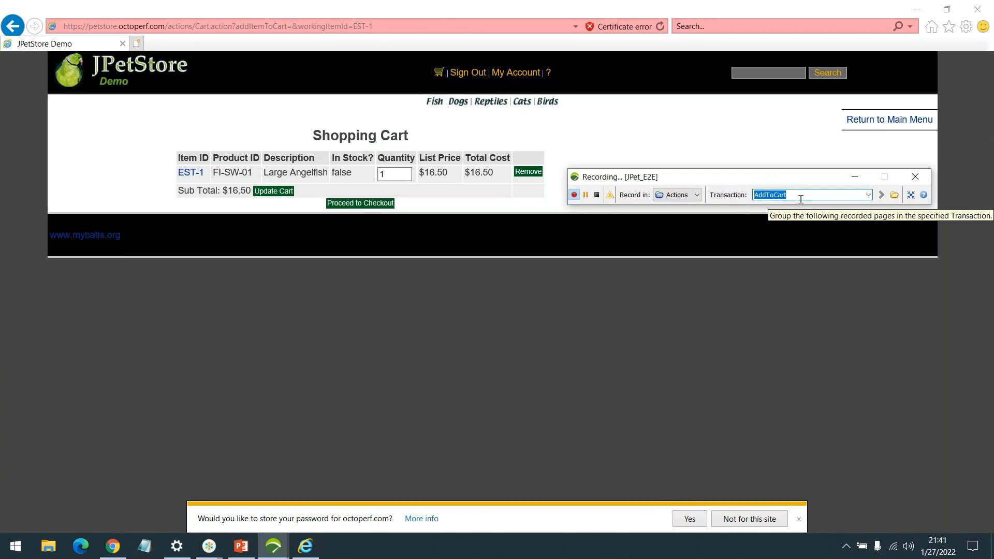
text(Checkout)
key(Return)
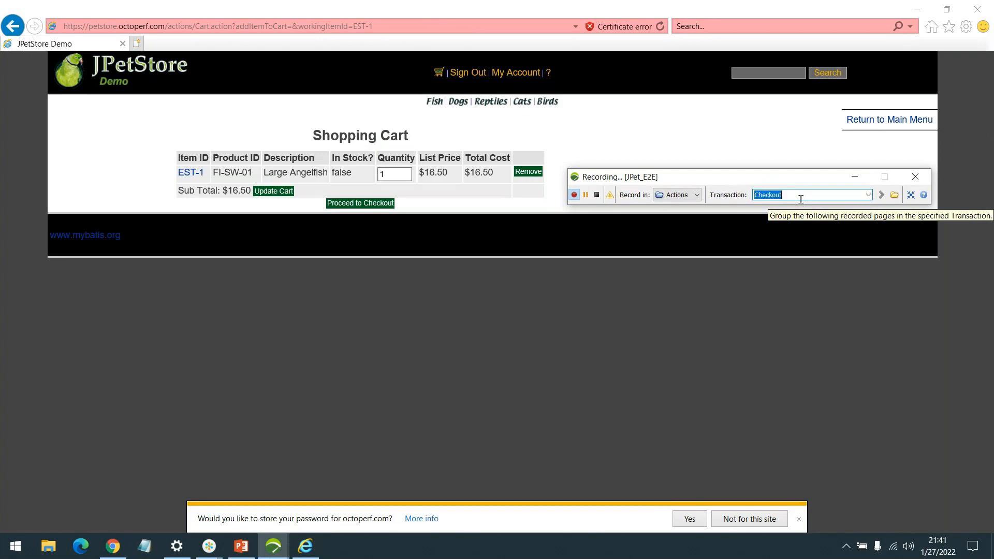
click(365, 208)
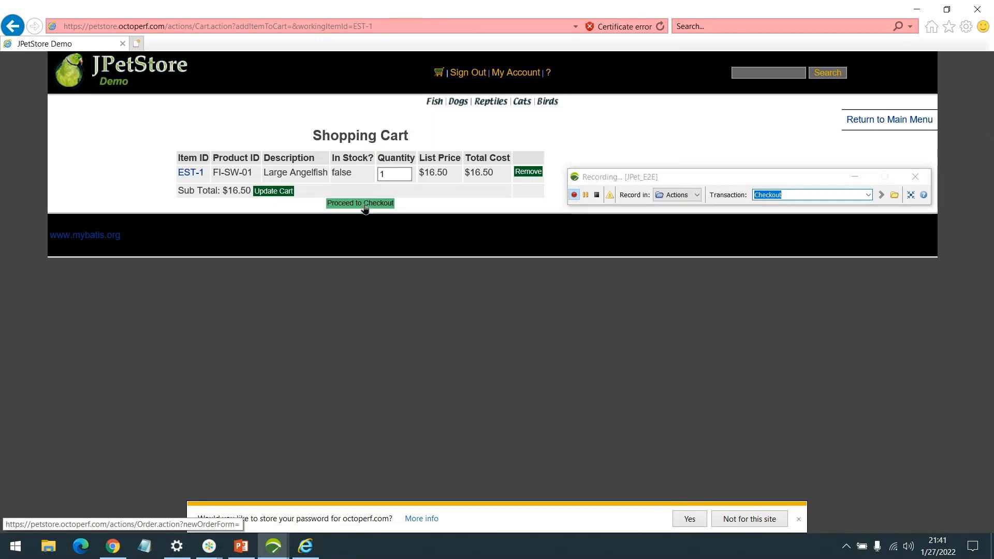
Set the recording transaction to Continue and submit the prefilled payment and billing details.
drag(745, 185, 820, 185)
click(865, 202)
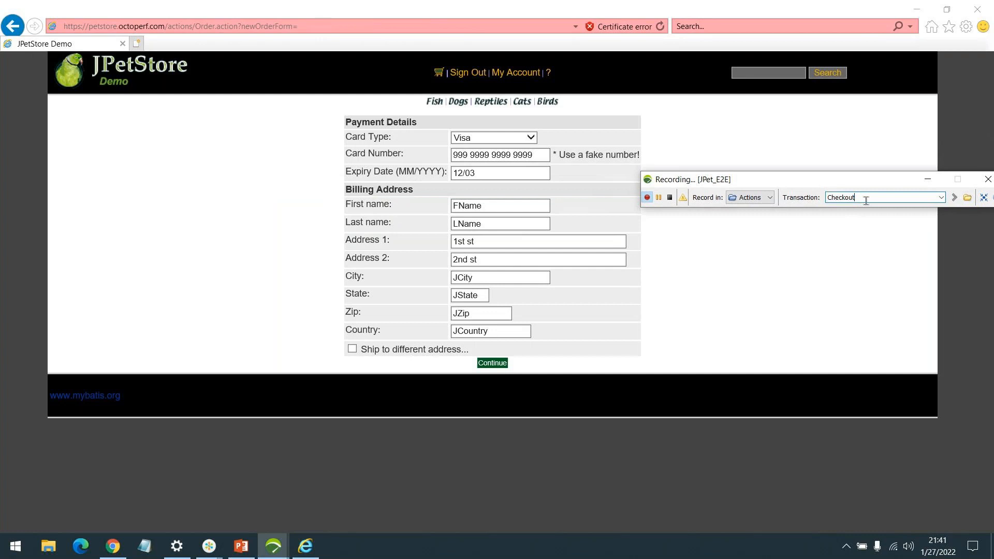
double_click(865, 200)
text(Continue)
click(516, 155)
click(517, 171)
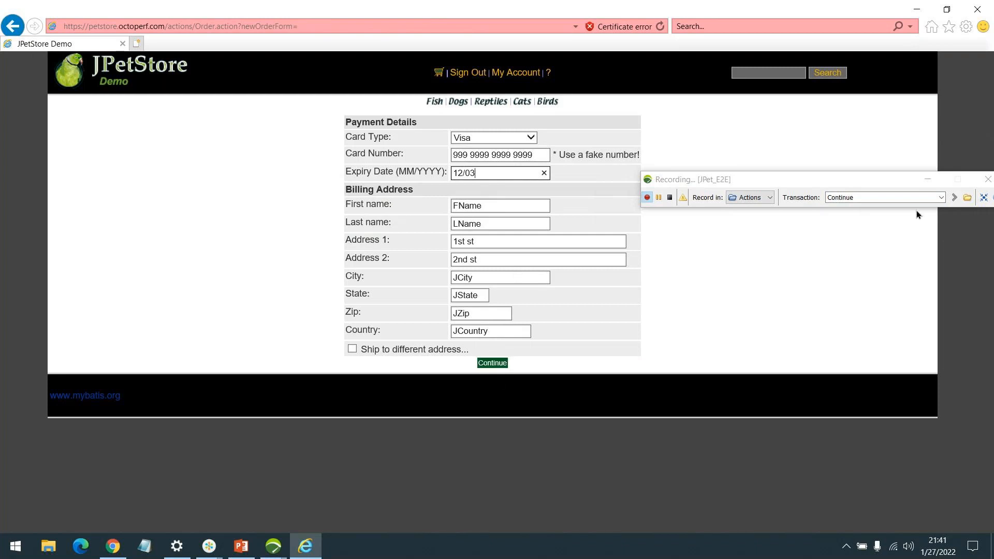
drag(811, 177, 788, 178)
click(488, 363)
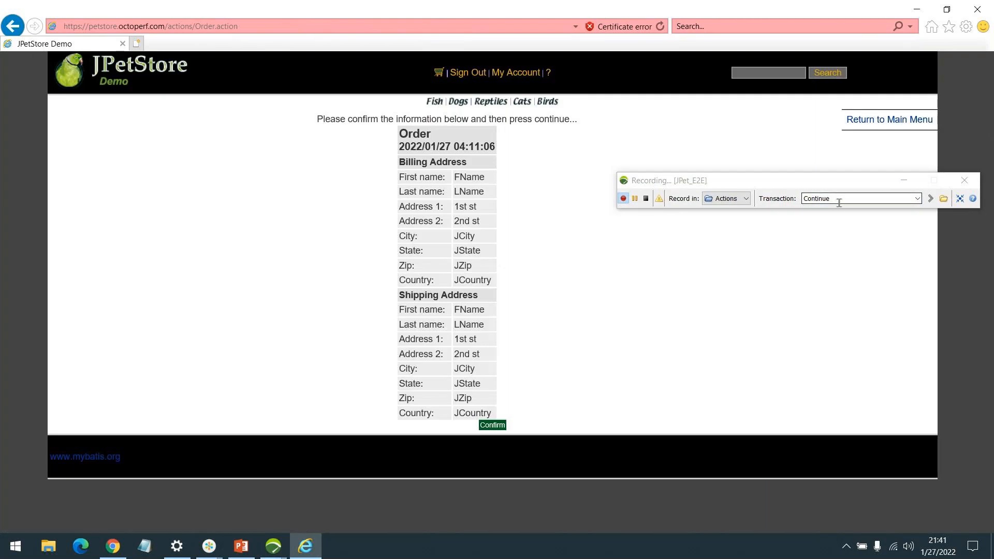
Set the recording transaction to Confirm and confirm the order.
click(838, 199)
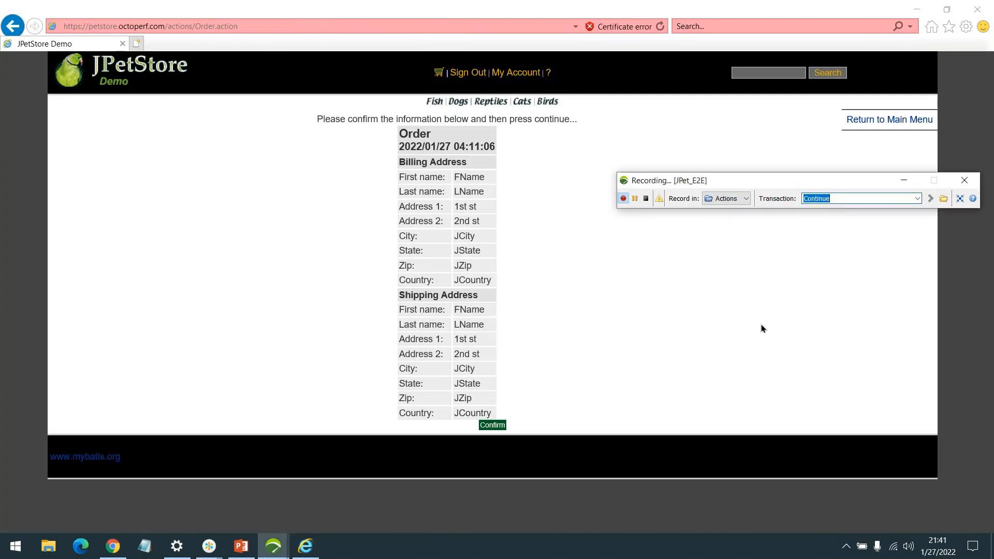
text(Confirm)
key(Return)
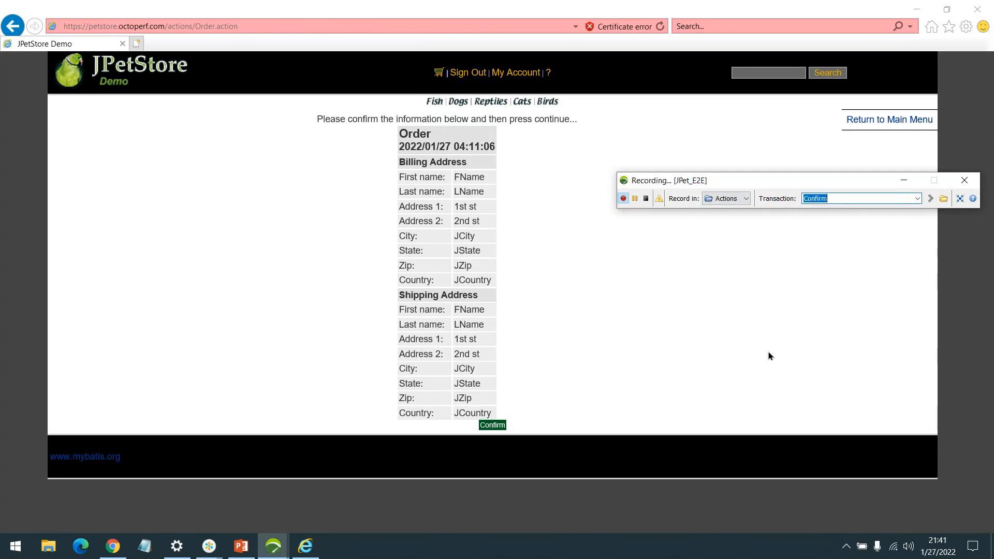
click(485, 425)
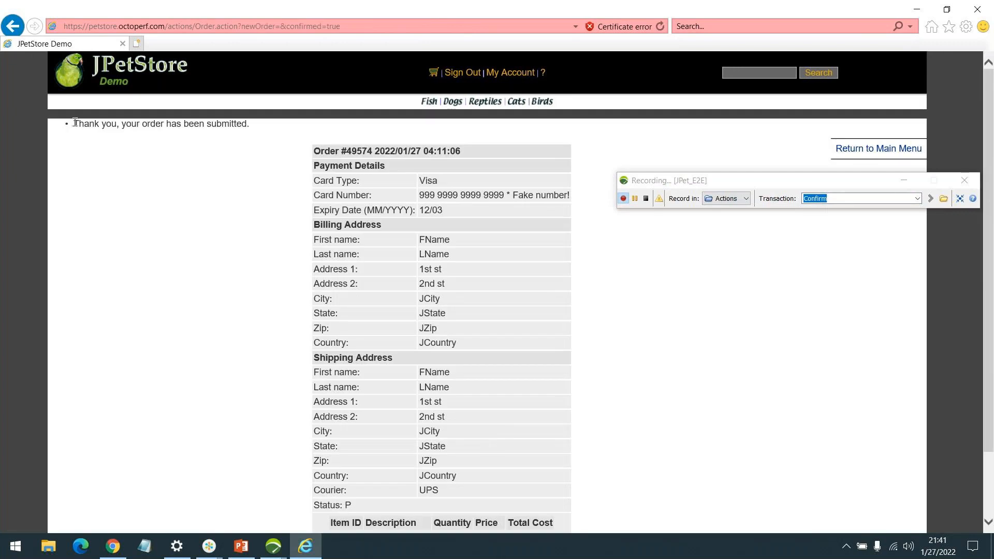
Examine the submitted order's message, payment, address and item details on the order page.
triple_click(95, 122)
click(240, 133)
scroll(387, 166, down, 2)
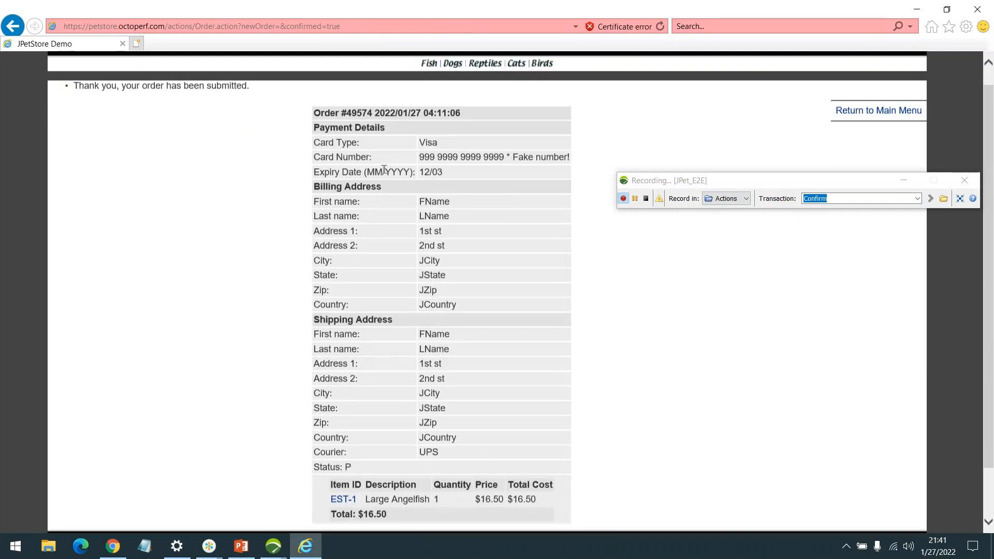
scroll(384, 171, up, 2)
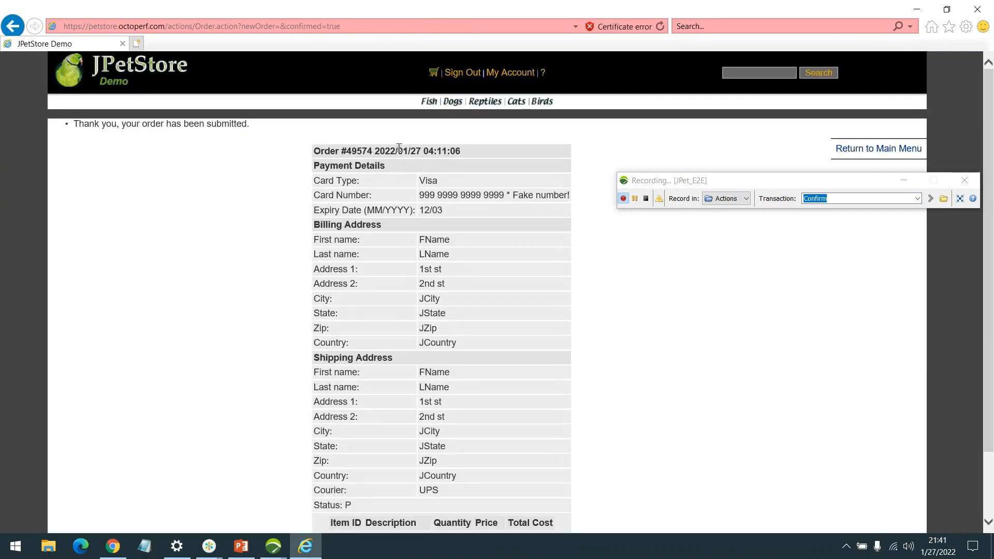
scroll(450, 310, down, 2)
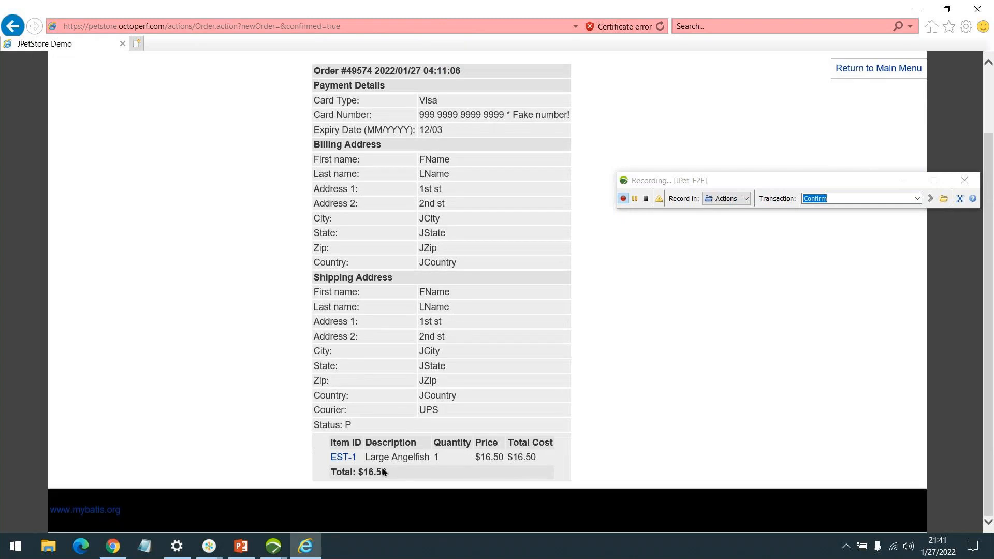
scroll(503, 402, up, 2)
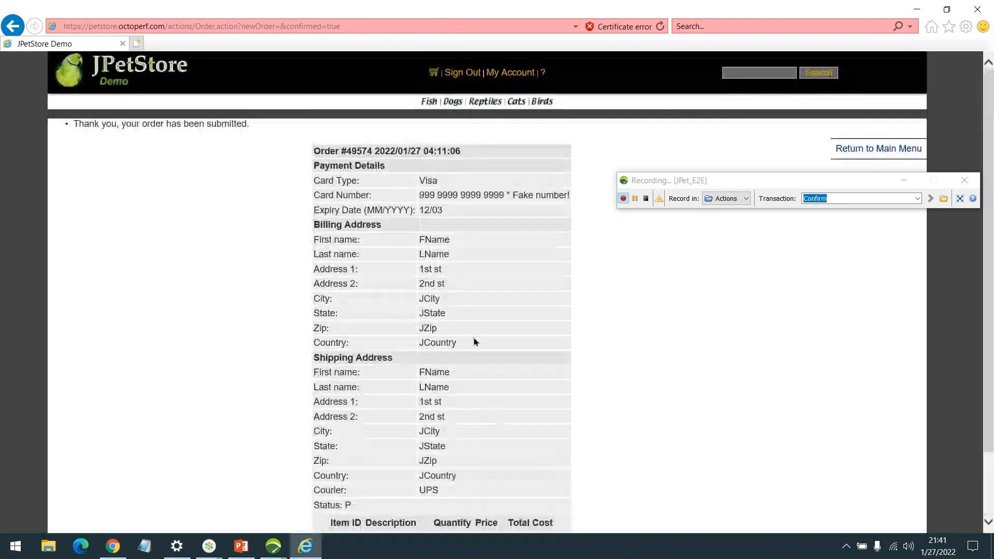
scroll(419, 342, down, 2)
scroll(425, 345, up, 2)
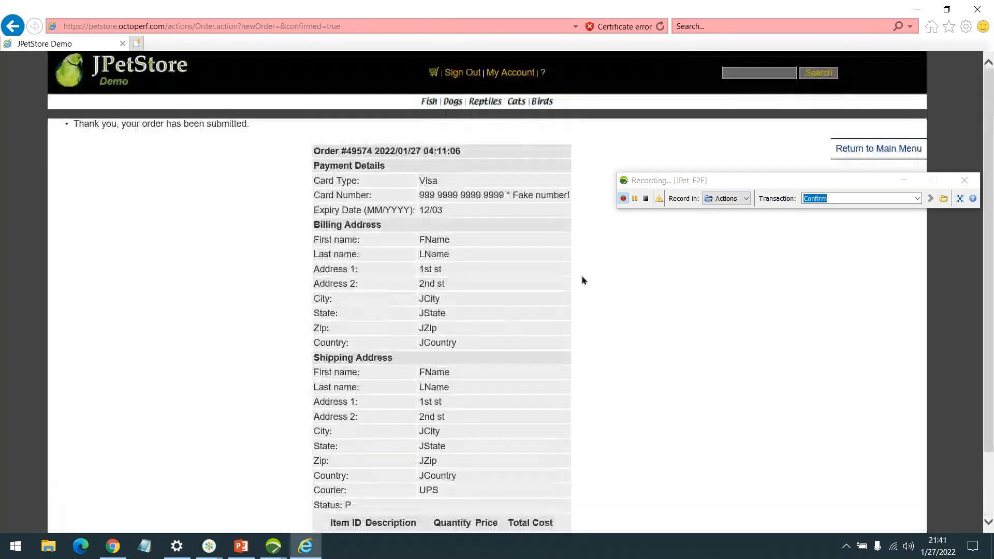
Set the recording transaction to HomePage and return to the store's main menu.
click(830, 199)
double_click(831, 199)
text(HomePage)
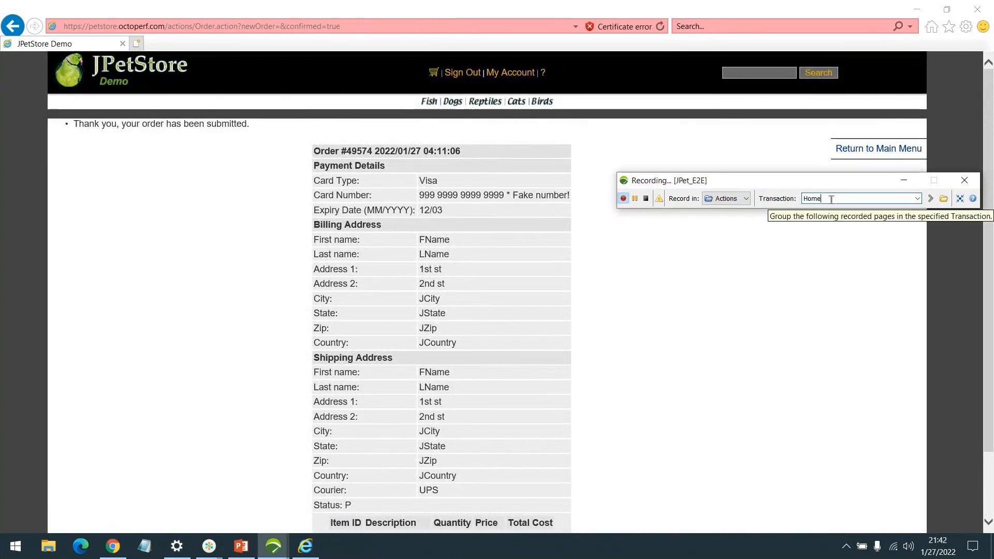
key(Return)
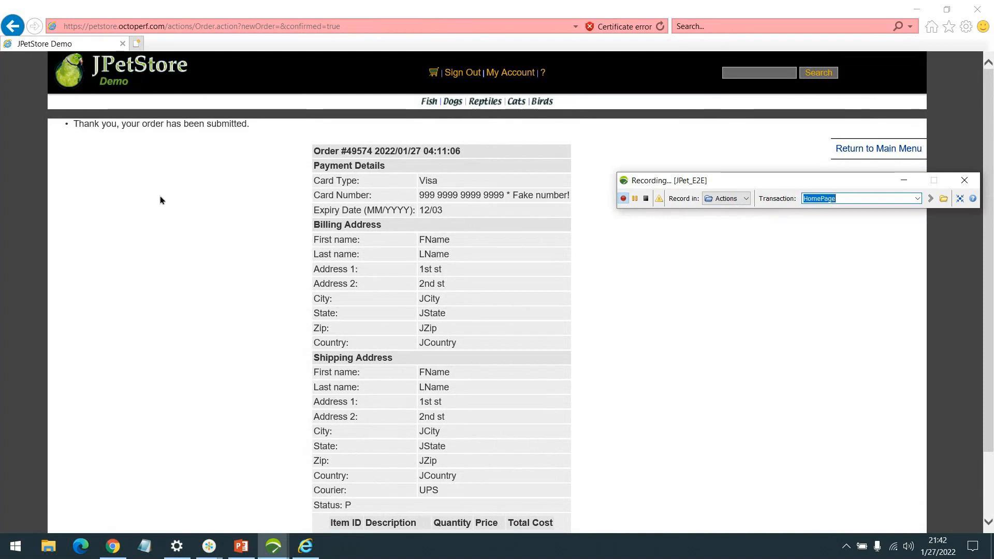
click(879, 149)
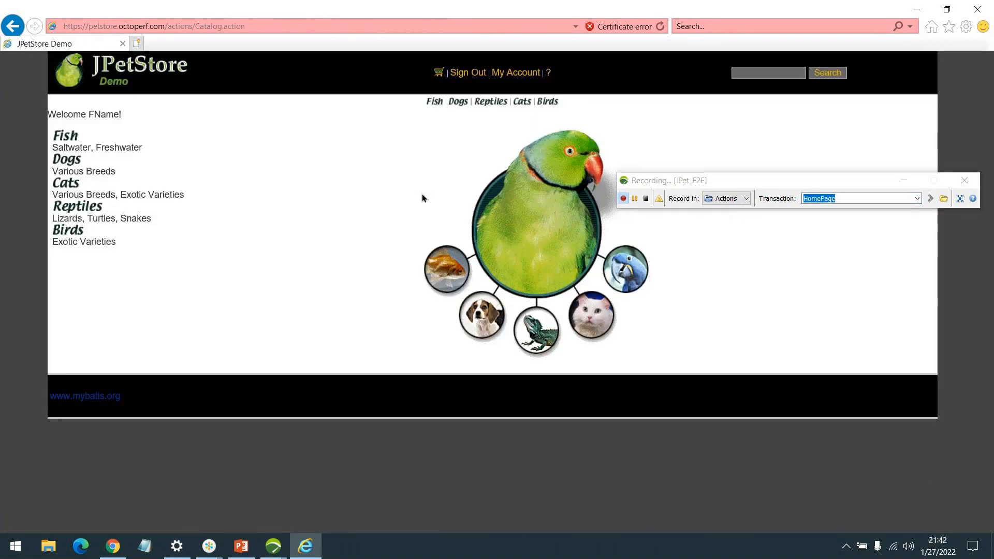
Set the recording transaction to SignOut and sign out of the store.
double_click(848, 197)
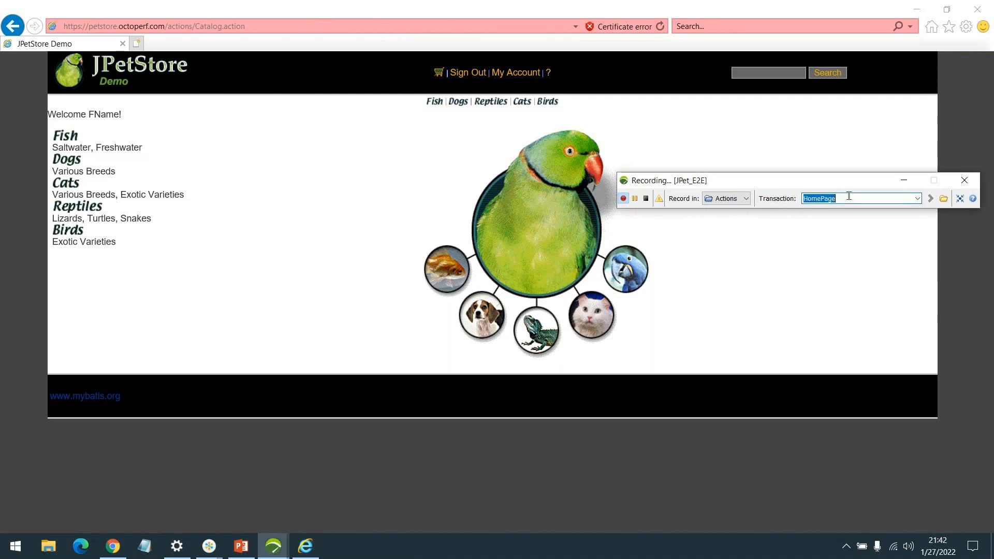
text(SignOut)
key(Return)
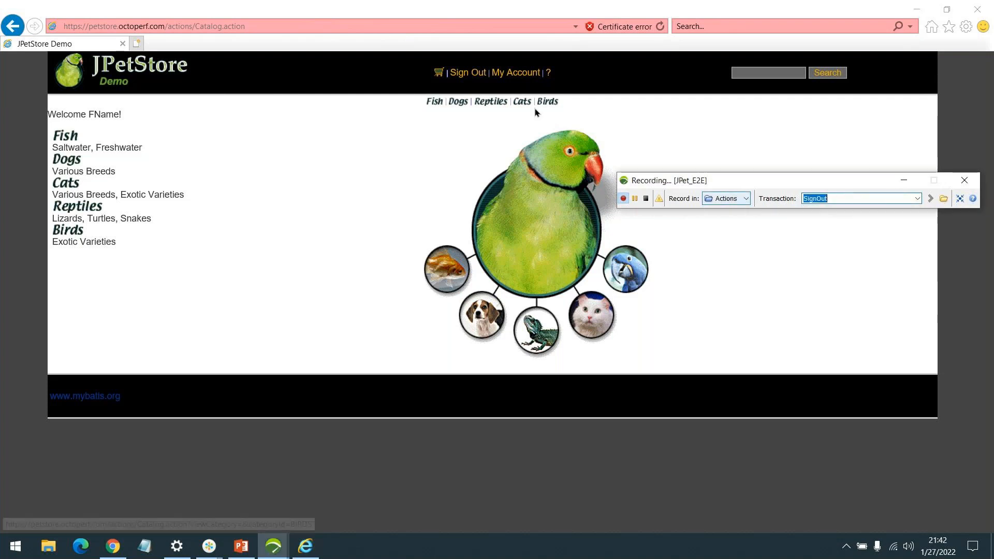
click(464, 77)
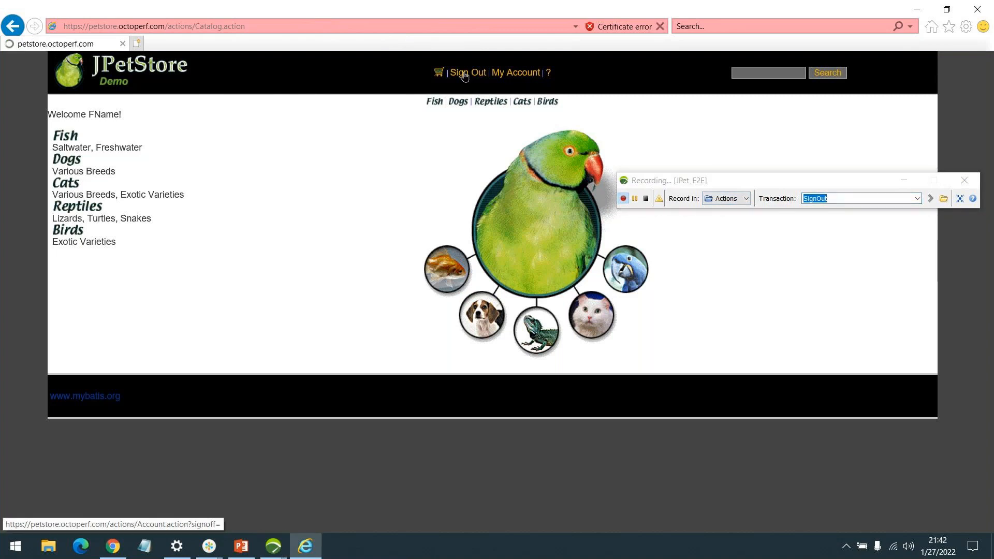
Stop the recording and accept petstore.octoperf.com as the tested host in the Post-recording Wizard.
click(647, 198)
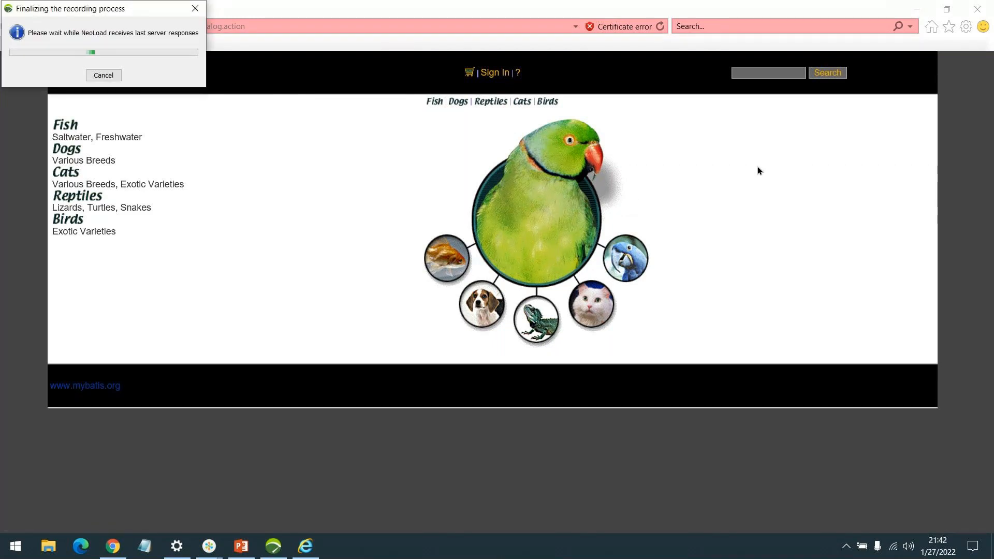
click(912, 8)
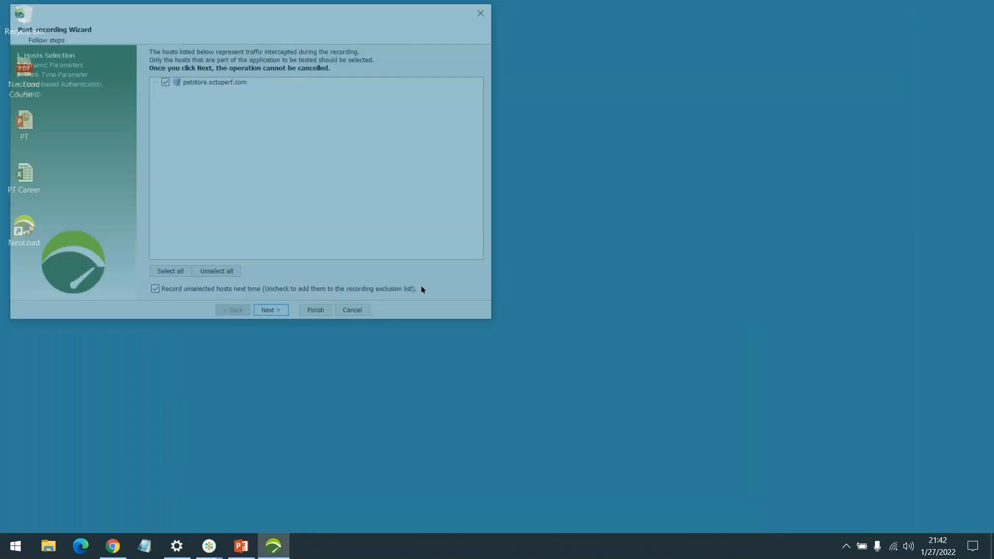
drag(290, 20, 603, 59)
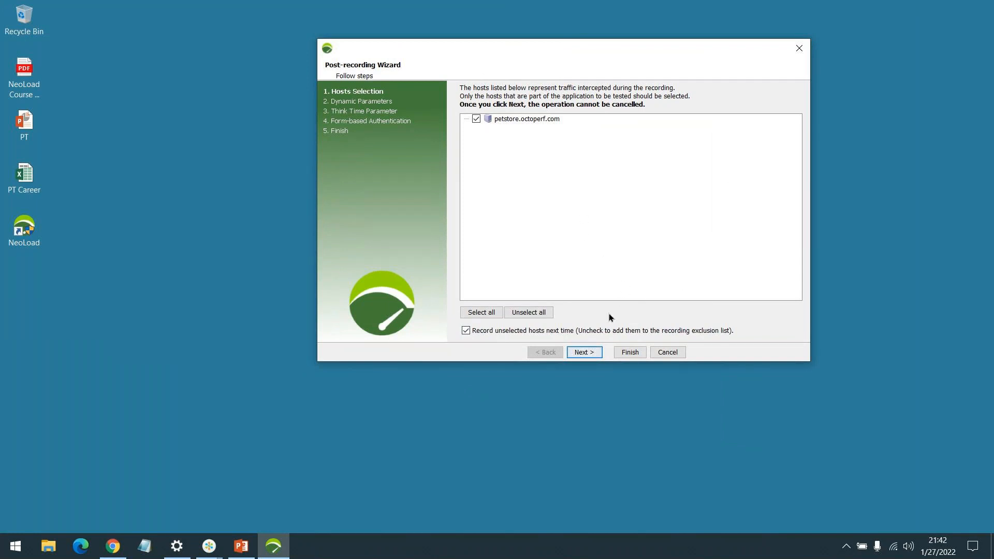
click(584, 351)
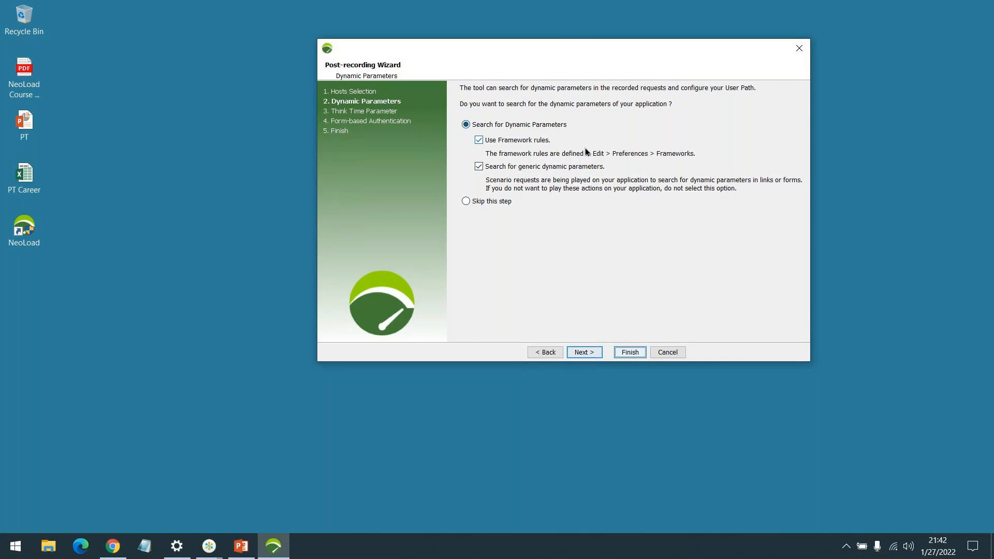
Skip the dynamic parameter search and finish the Post-recording Wizard, leaving the think time and form authentication settings at their defaults.
click(489, 201)
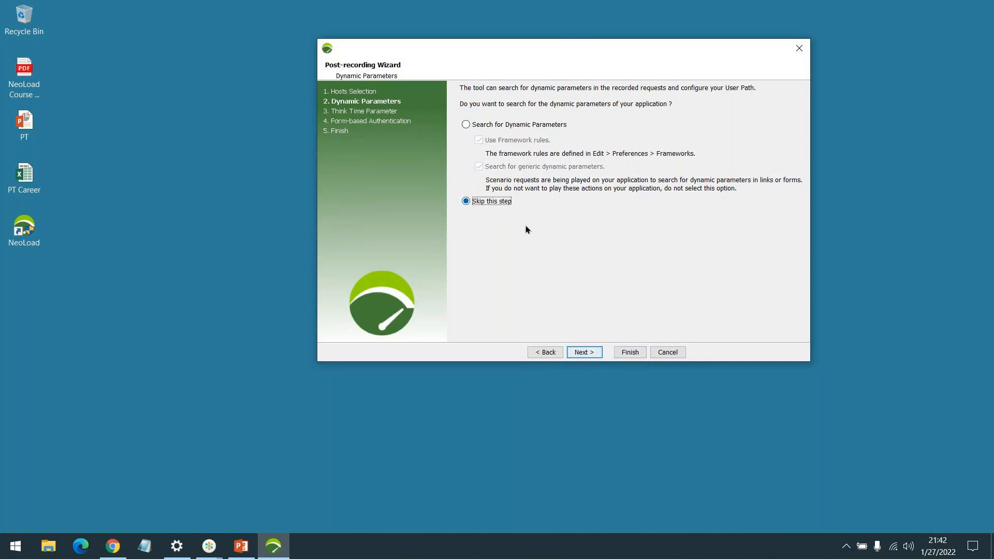
click(586, 352)
click(589, 351)
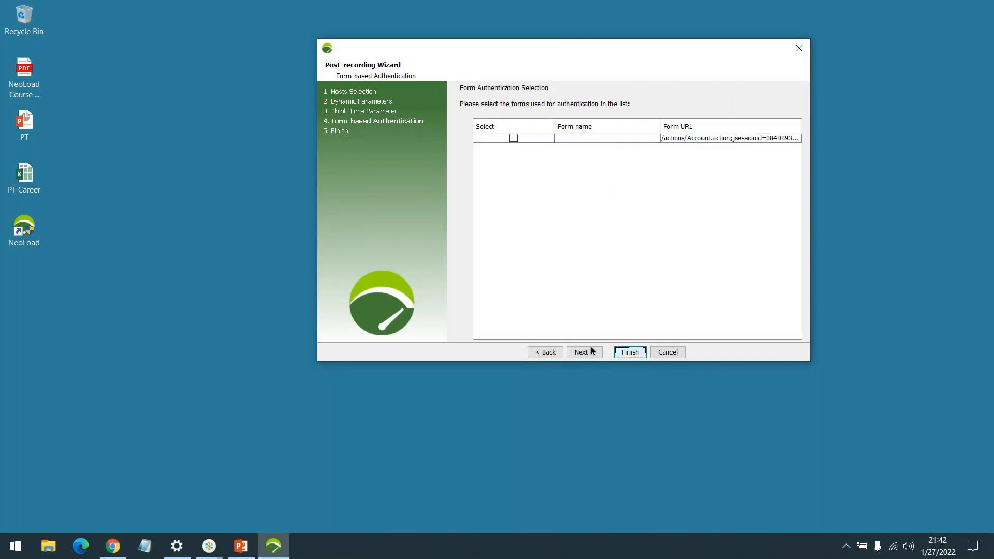
click(596, 351)
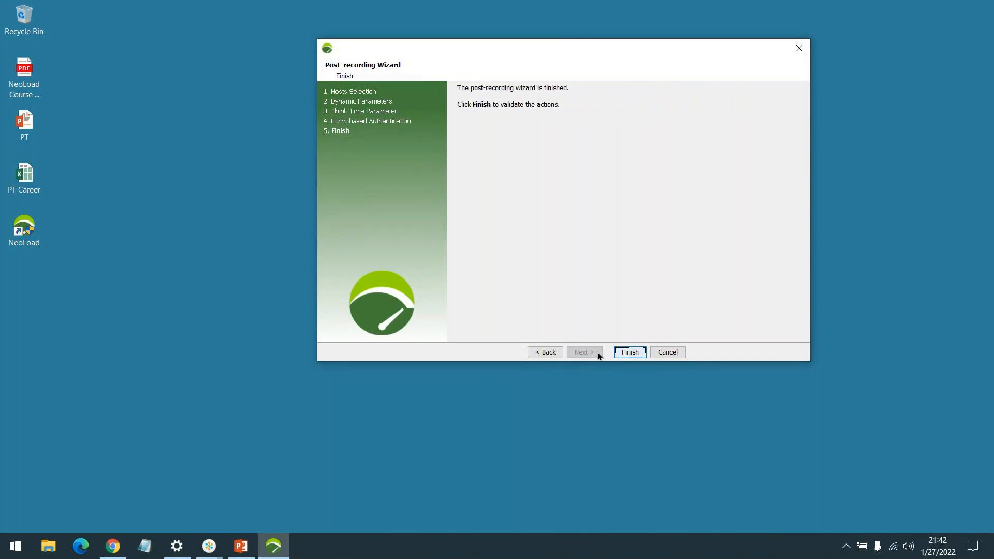
click(629, 352)
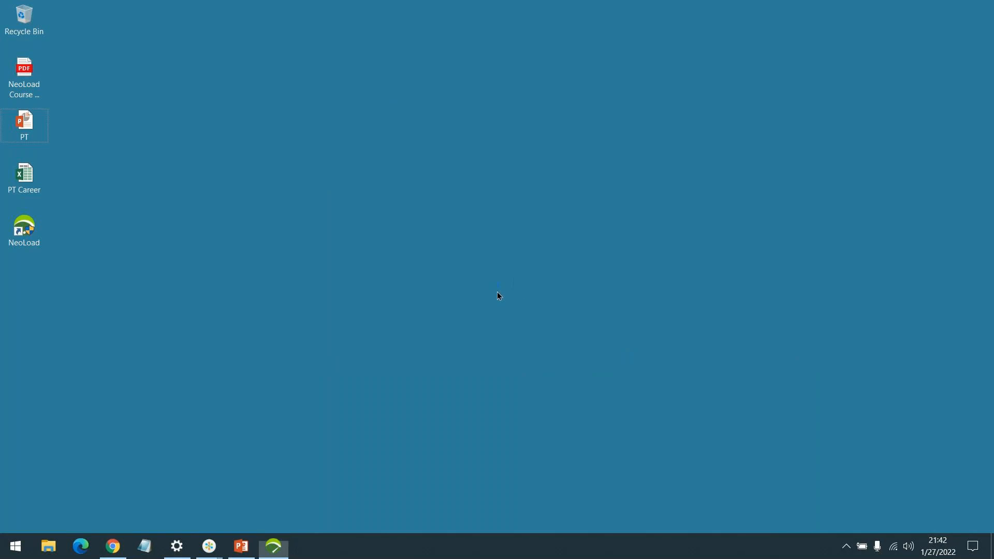
Switch to NeoLoad, expand the Actions container of JPet_E2E and collapse the Auth_JPet and JPet_Demo user paths.
click(274, 545)
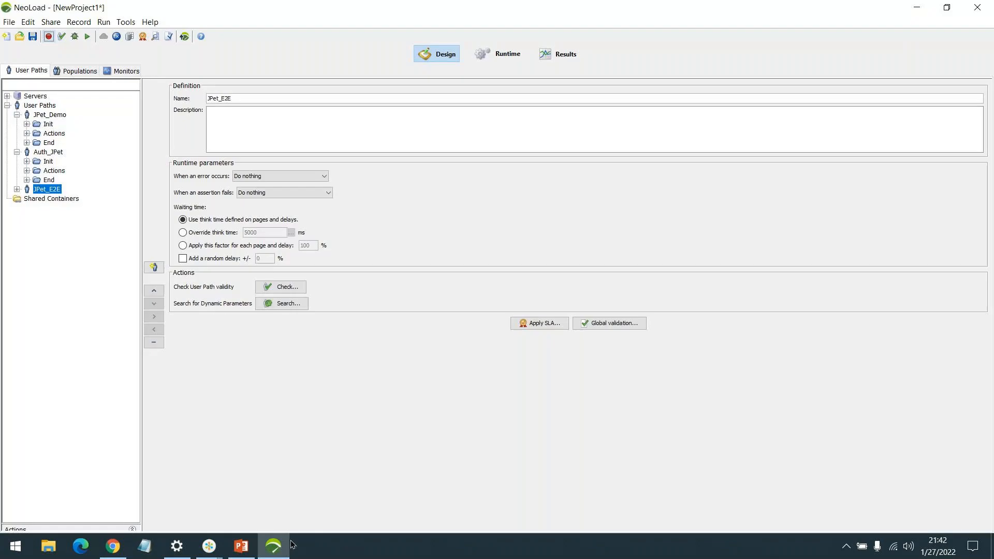
double_click(51, 190)
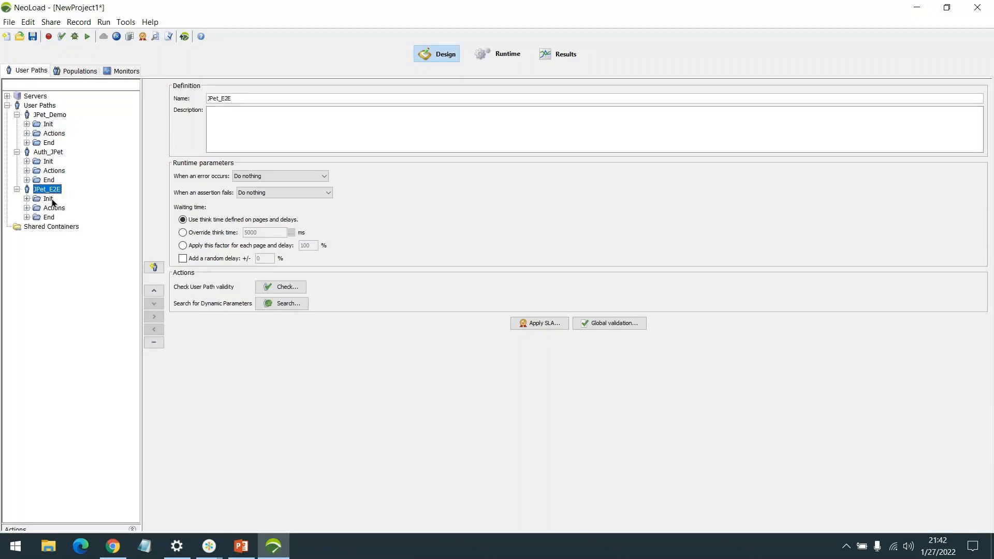
double_click(53, 207)
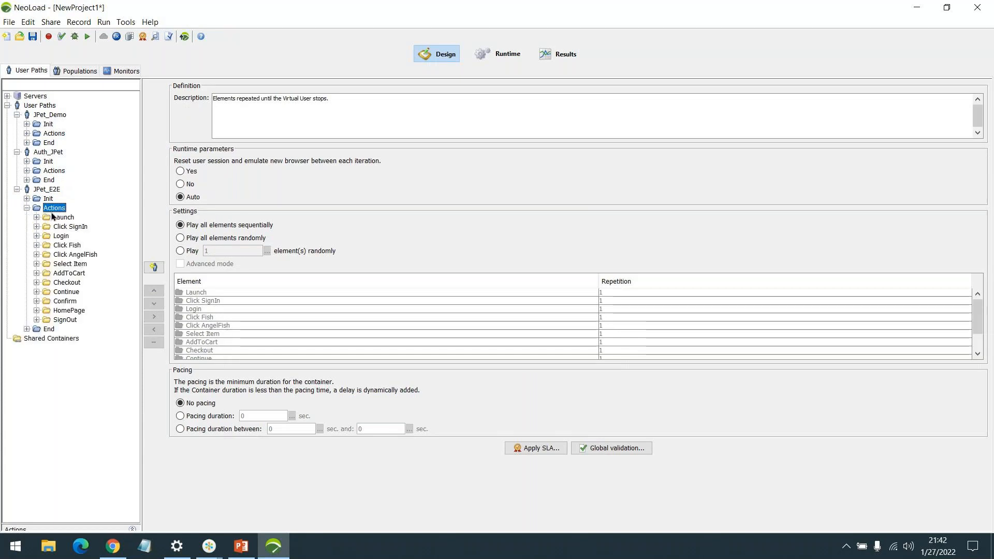
click(16, 152)
click(17, 115)
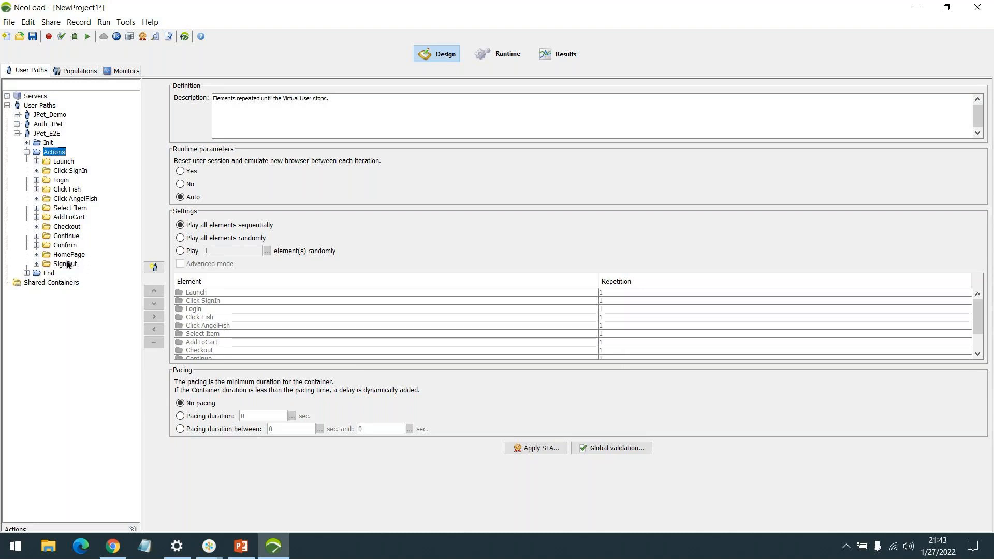
Review each recorded transaction in the JPet_E2E Actions container, from Launch through SignOut.
click(64, 161)
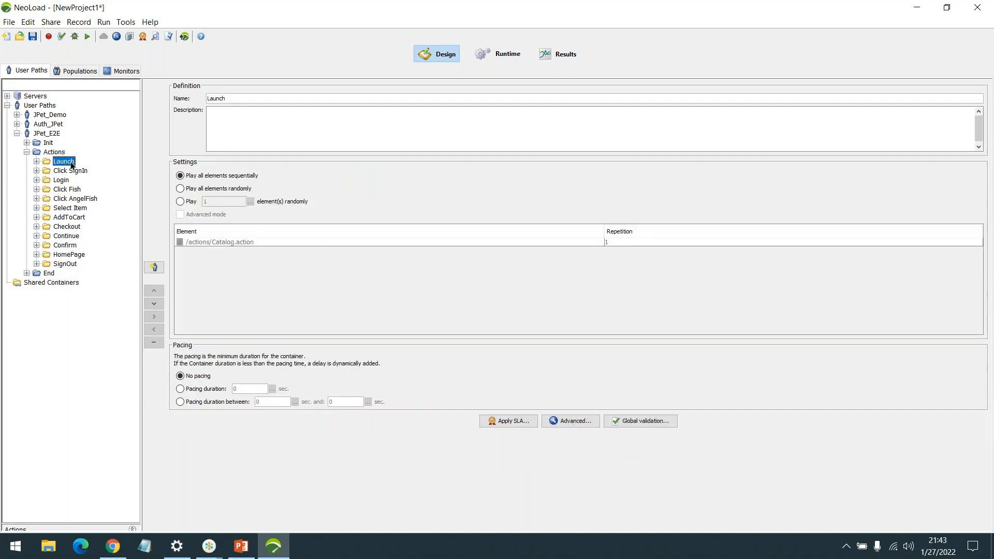
key(Down)
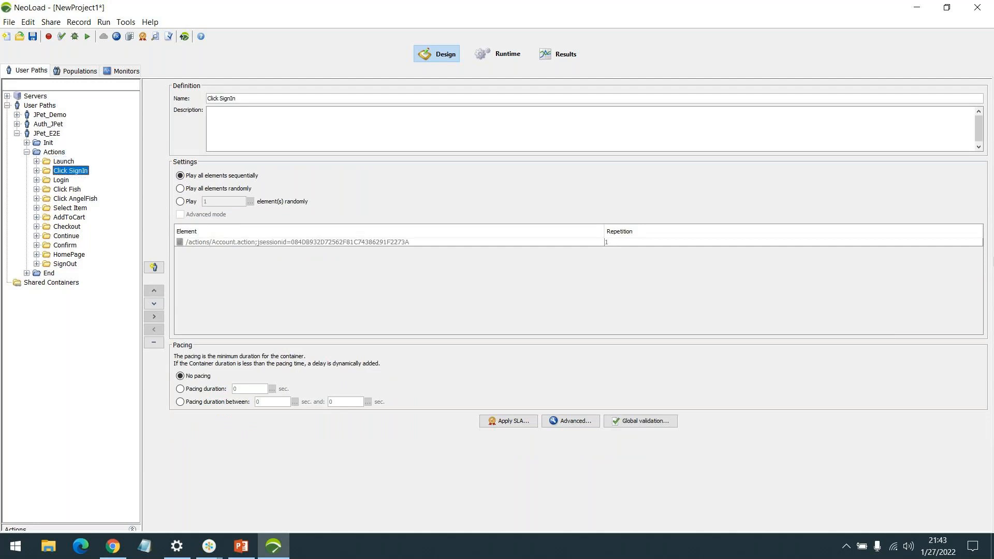
key(Down)
key(Down)
key(Down)
key(Down)
key(Down)
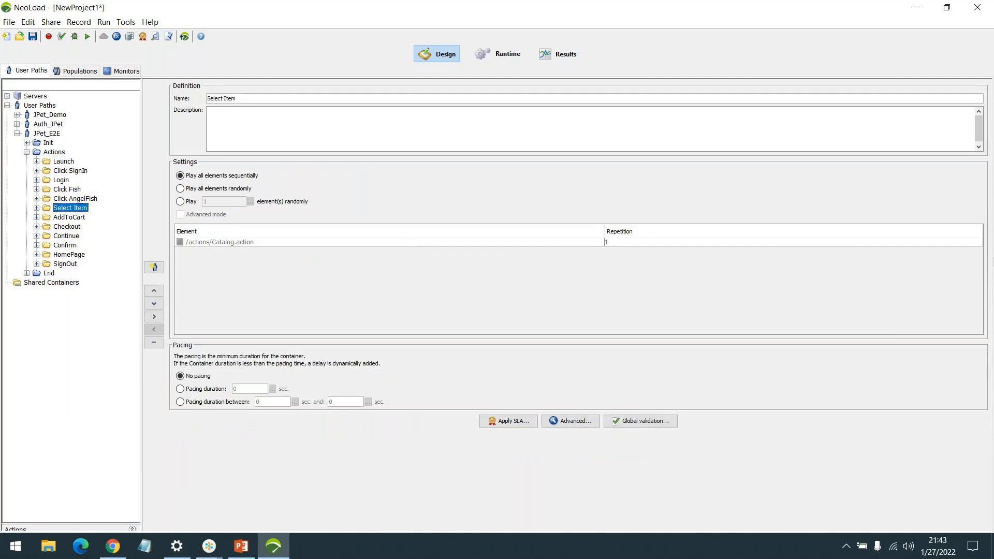
key(Down)
key(Down)
key(Down)
key(Down)
key(Down)
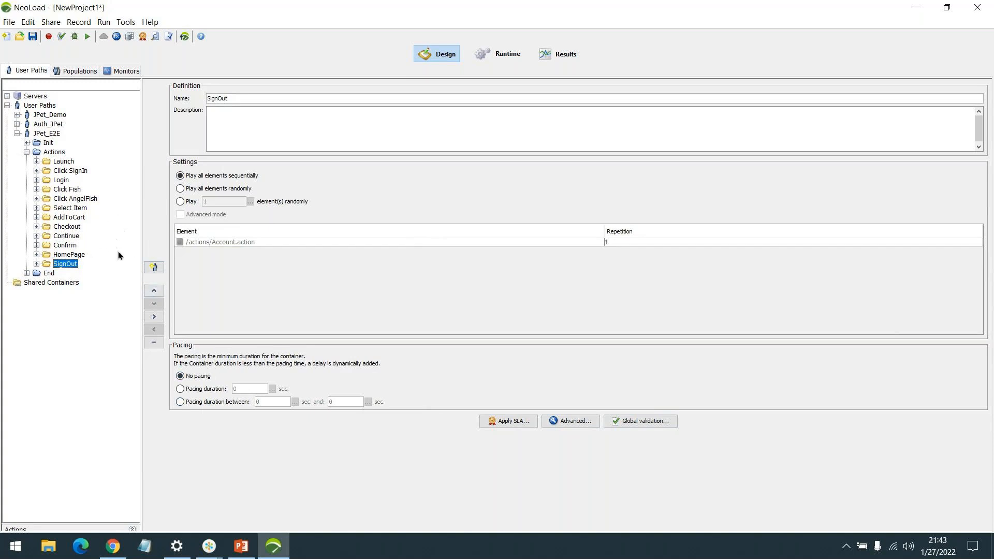
Switch to PowerPoint and present the slides starting from Script Best Practice.
click(252, 555)
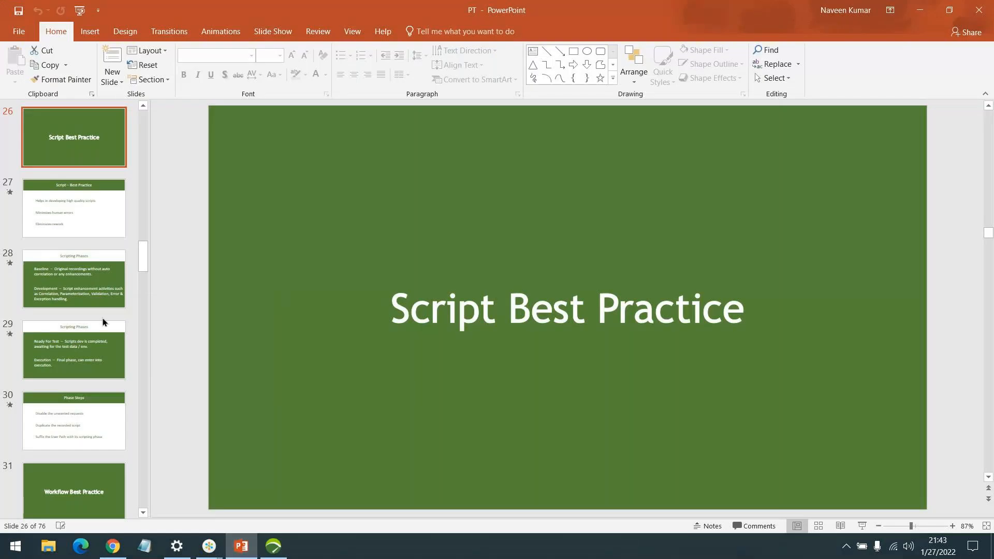
click(861, 525)
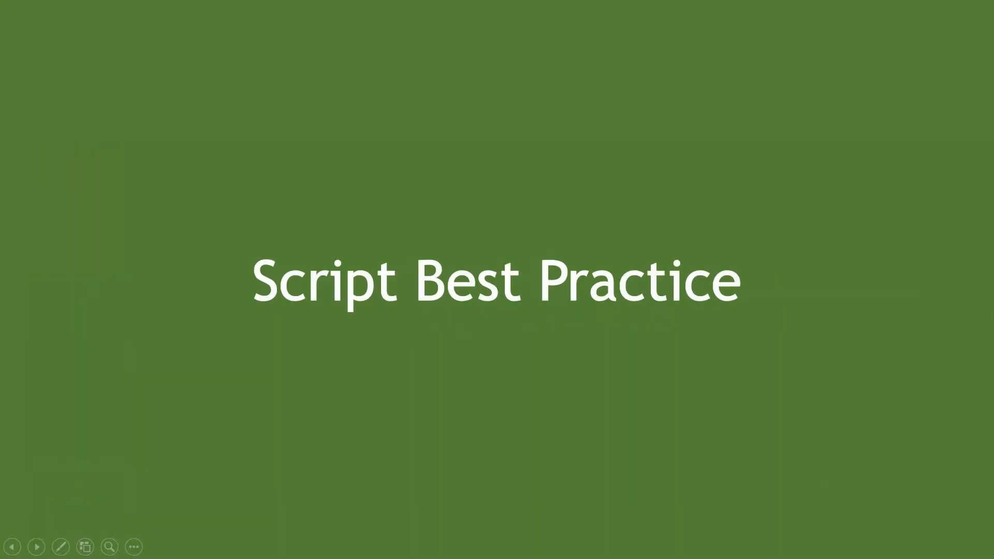
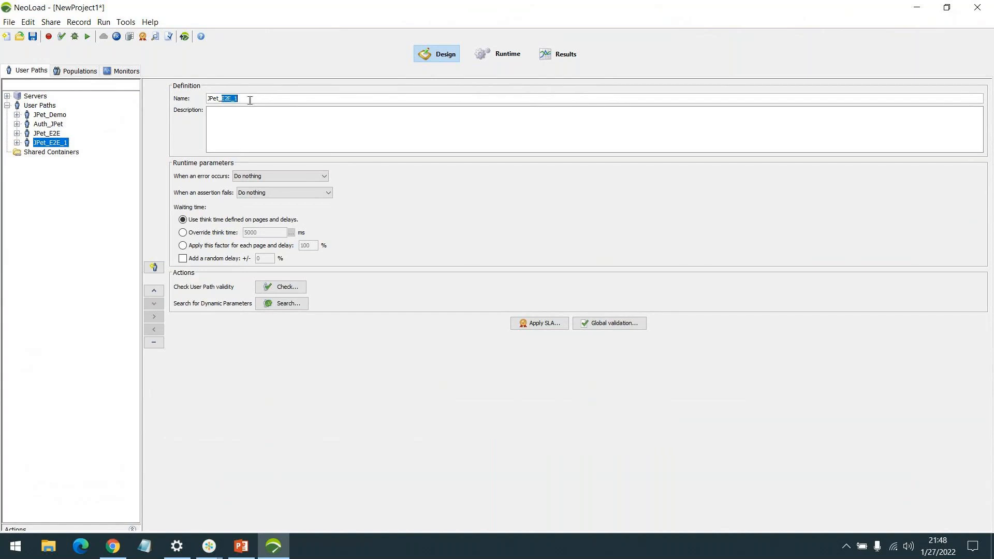
Rename the duplicated user path JPet_E2E_1 as JPet_BS1 and expand its Actions container.
text(BS)
double_click(52, 143)
click(55, 161)
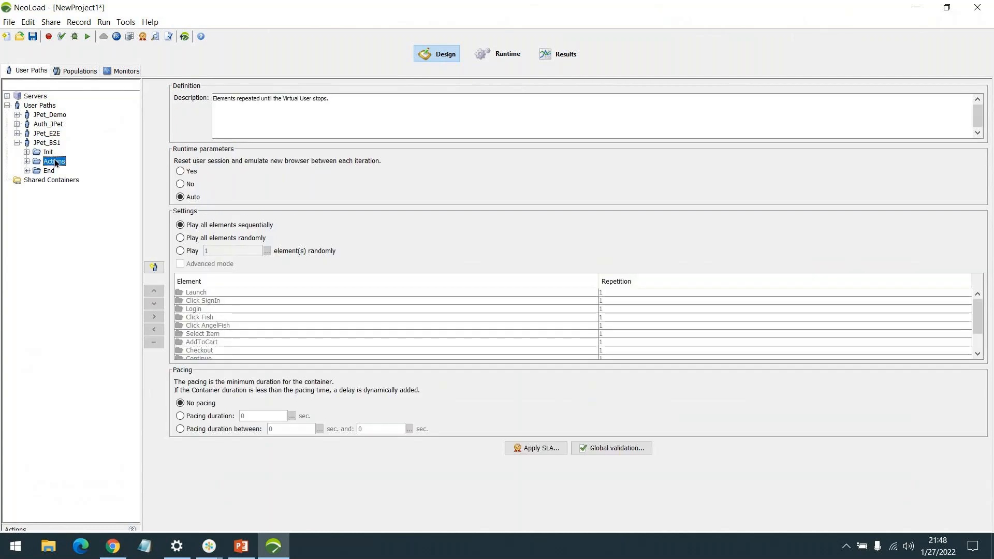
double_click(54, 161)
Expand every transaction in the JPet_BS1 Actions container one by one, from SignOut up to Launch.
click(63, 274)
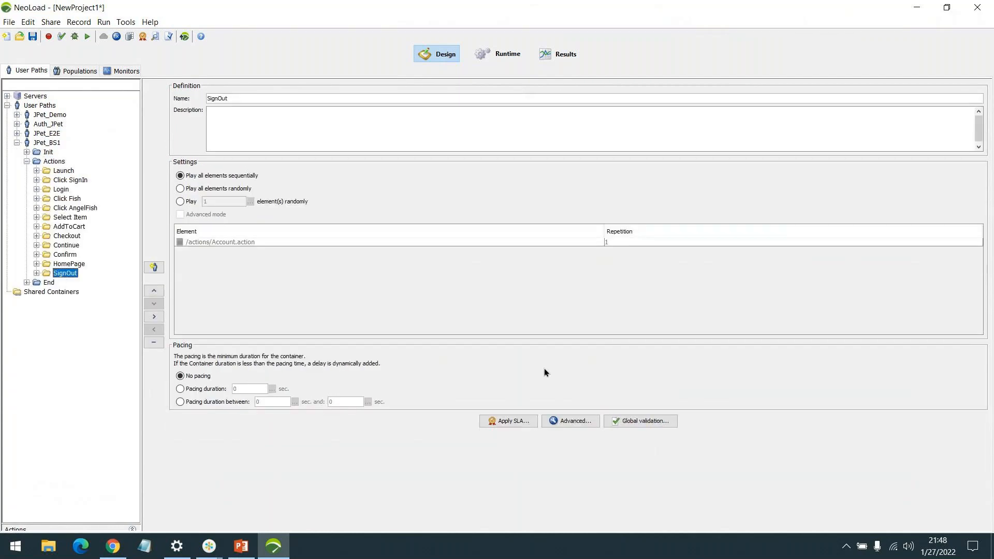
key(Right)
key(Up)
key(Right)
key(Up)
key(Right)
key(Up)
key(Right)
key(Up)
key(Right)
key(Up)
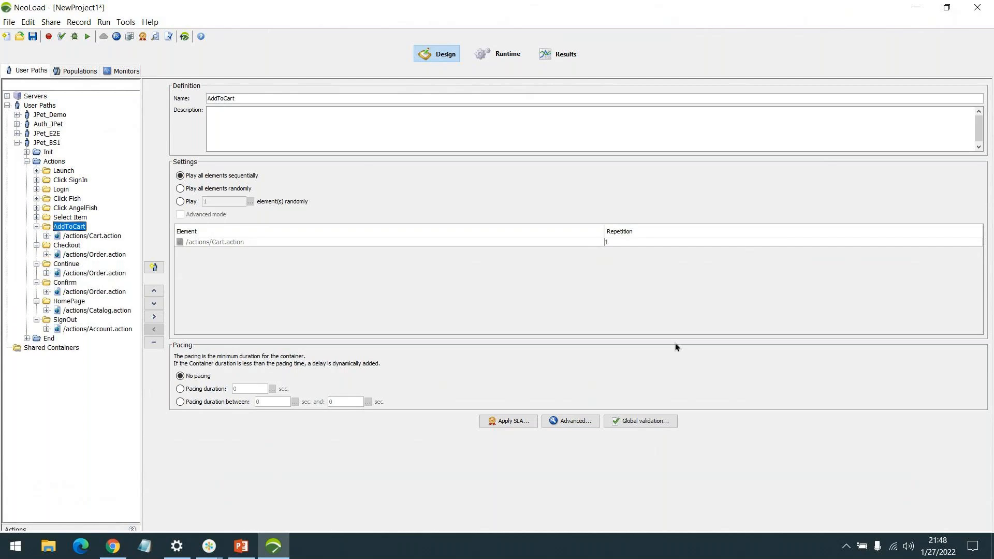
key(Right)
key(Up)
key(Right)
key(Up)
key(Right)
key(Up)
key(Right)
key(Up)
key(Right)
key(Up)
key(Right)
key(Up)
key(Right)
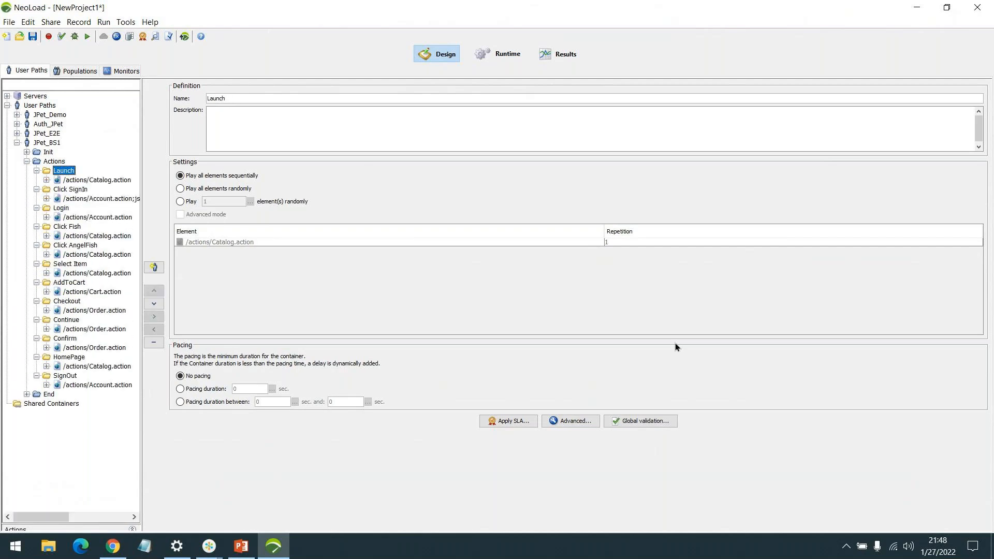
key(Up)
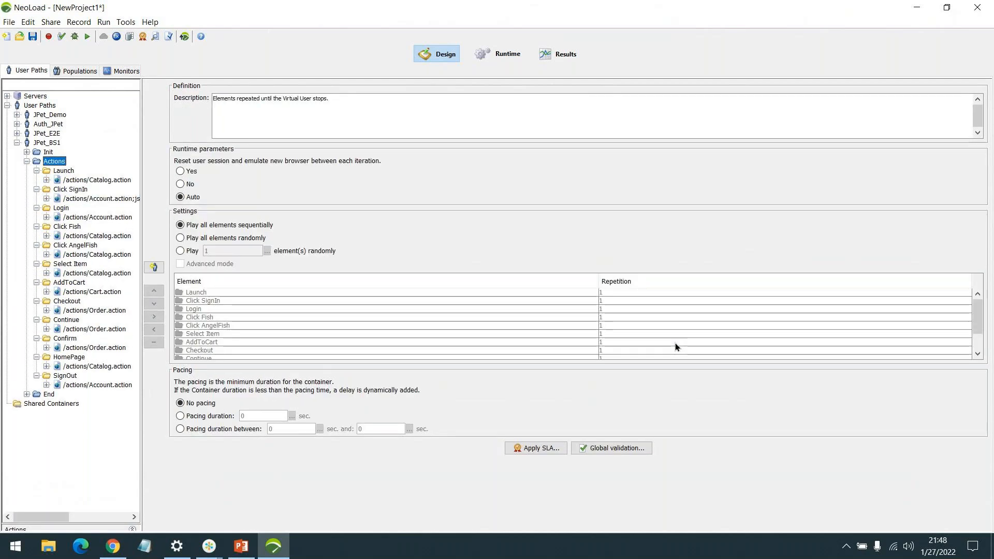
Expand everything under the JPet_BS1 Actions container and widen the tree so the request names fit.
right_click(77, 161)
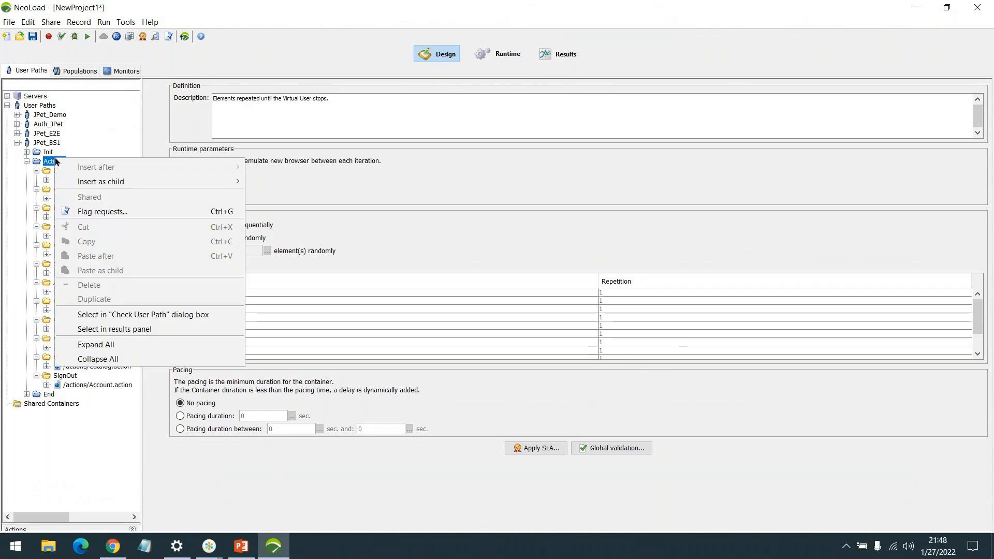
click(111, 344)
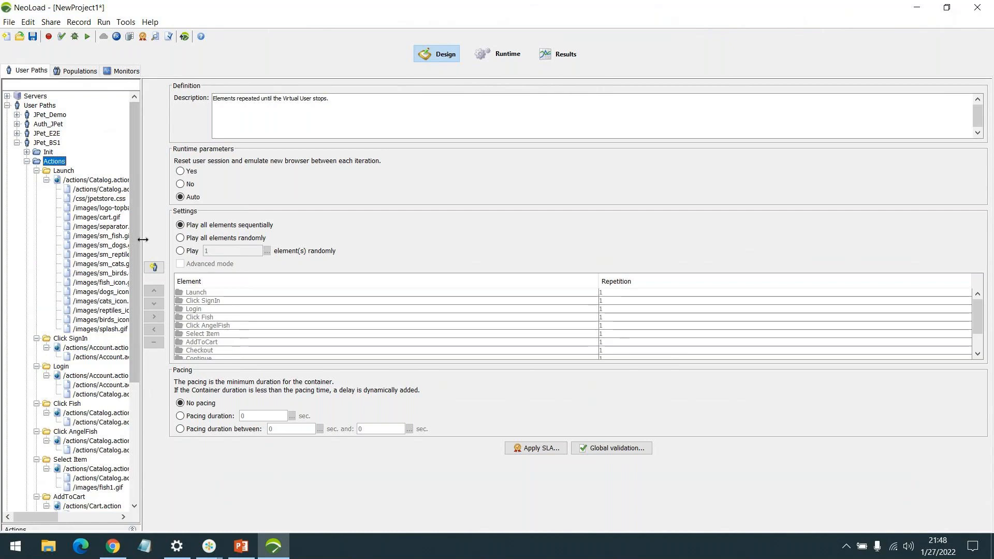
drag(143, 253, 223, 271)
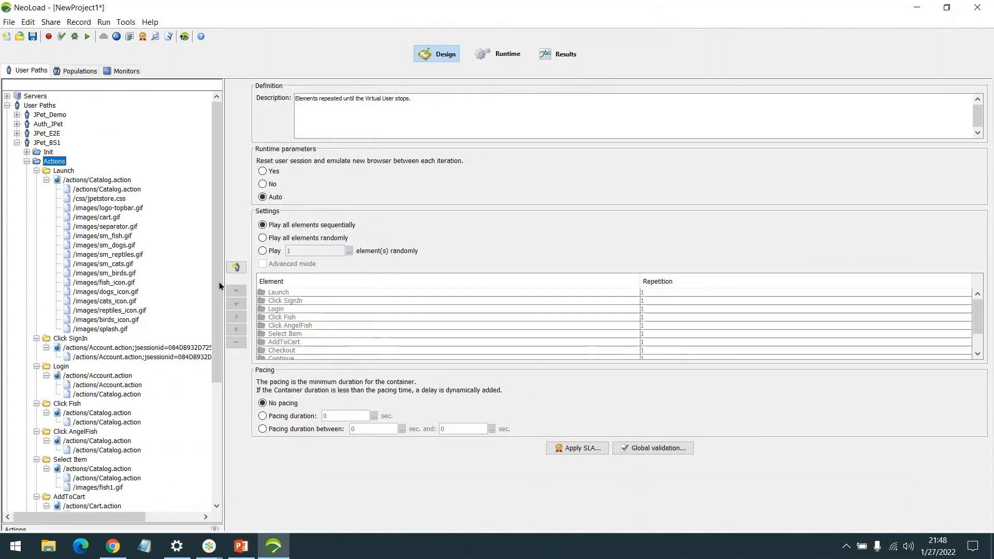
scroll(177, 274, down, 1)
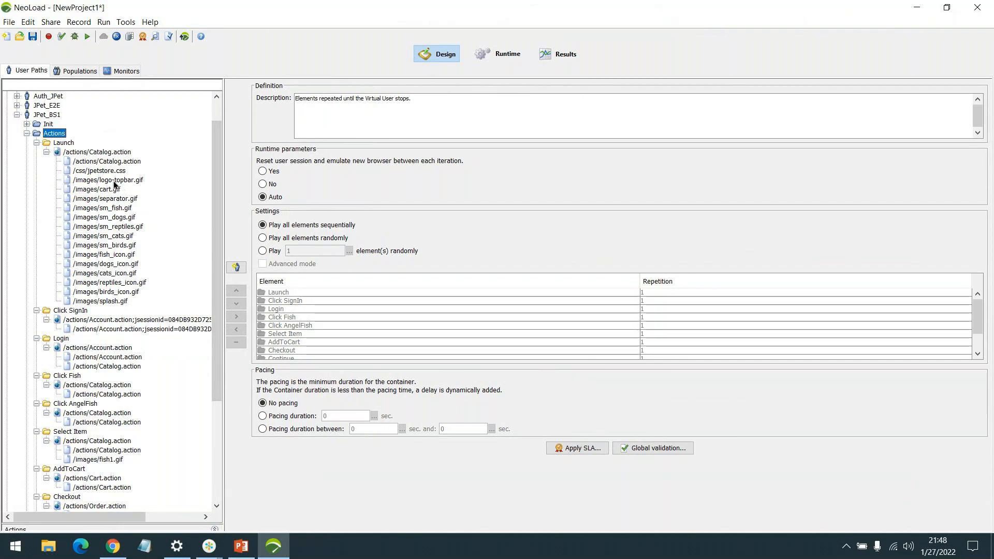
scroll(100, 171, down, 1)
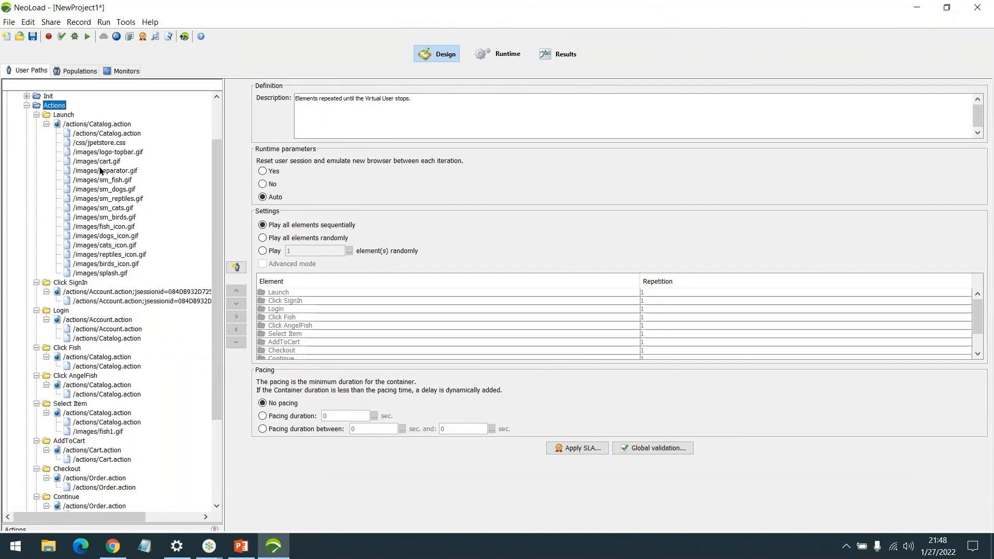
Disable all static requests in the Launch transaction, from /css/jpetstore.css through /images/splash.gif.
click(116, 144)
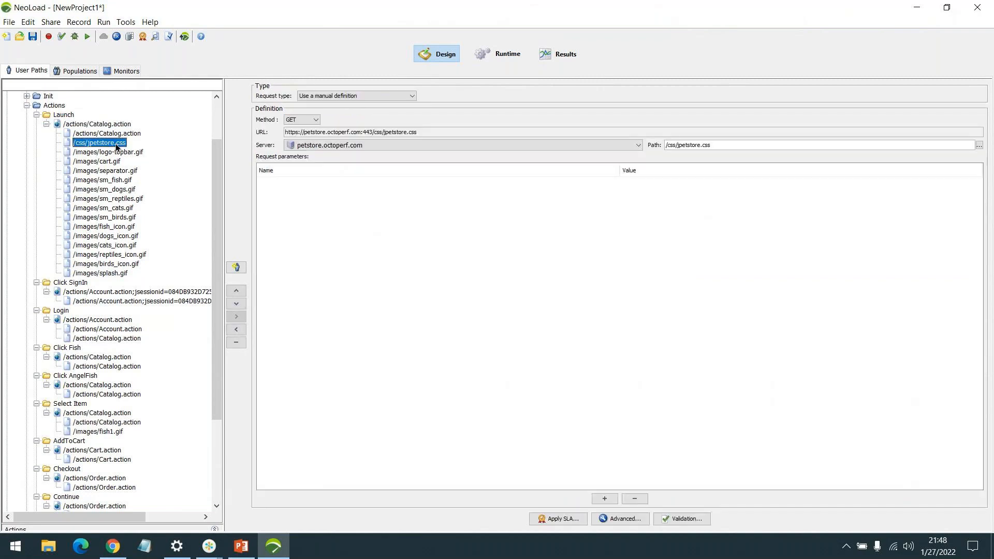
shift+click(114, 273)
right_click(127, 210)
click(142, 215)
click(111, 184)
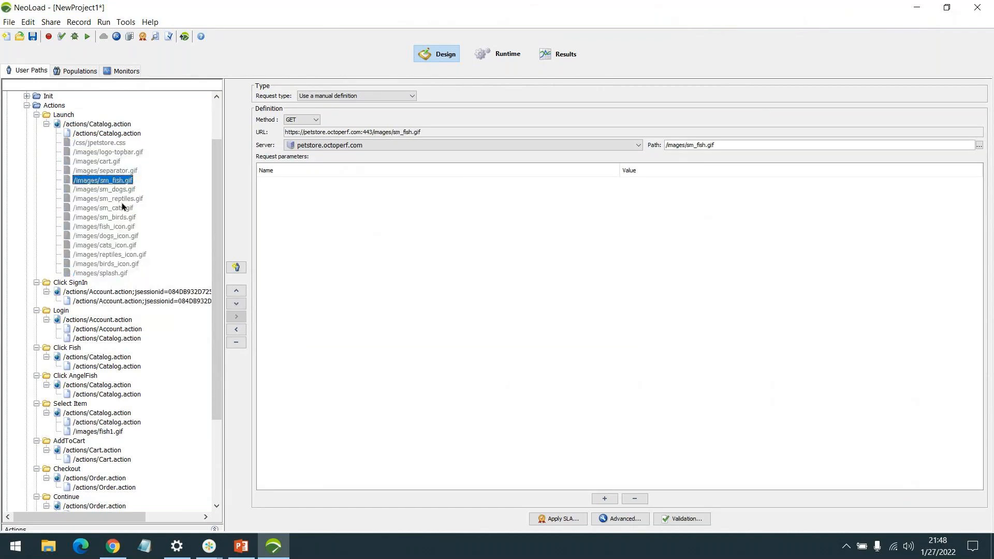
click(97, 172)
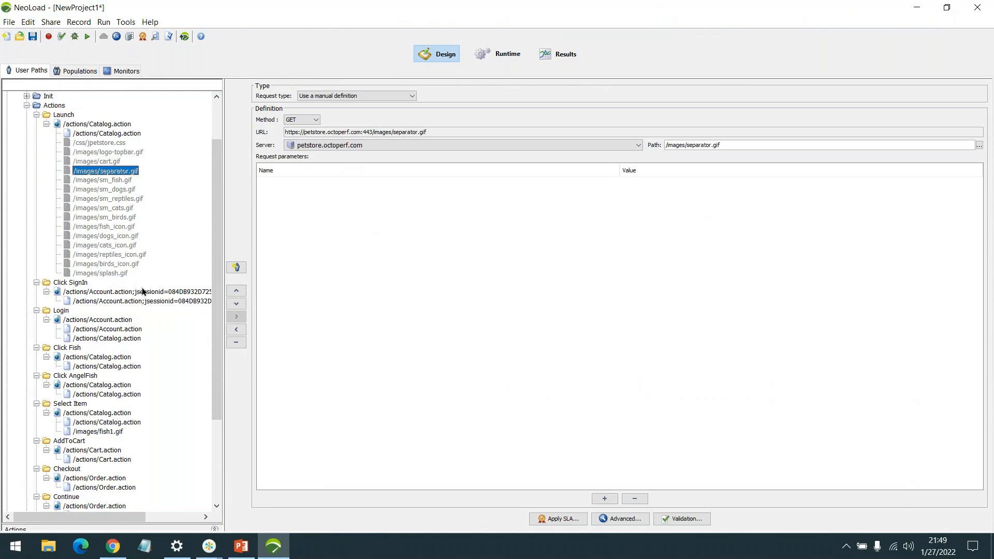
Disable the /images/fish1.gif request in the Select Item transaction.
scroll(143, 292, down, 1)
scroll(137, 286, down, 1)
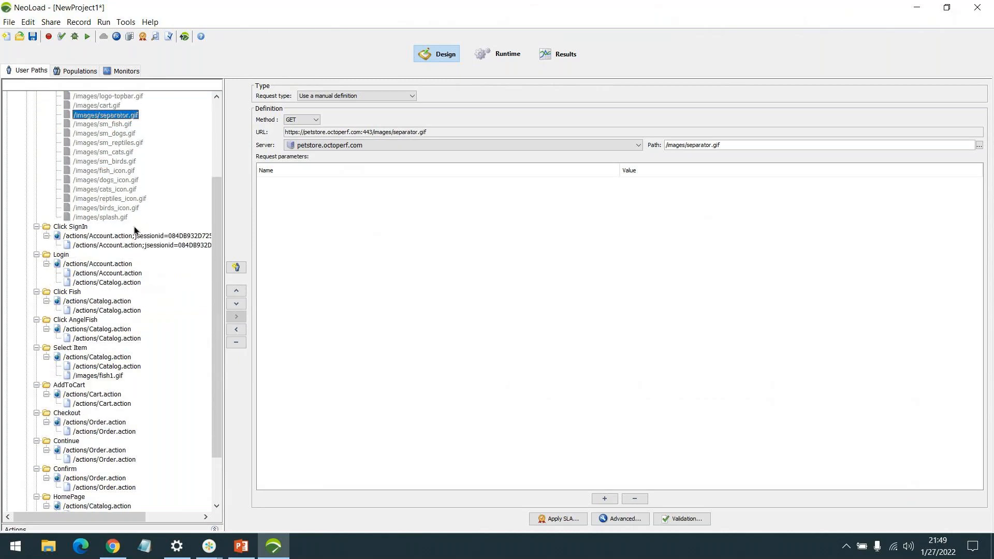
scroll(127, 332, down, 1)
click(105, 347)
right_click(107, 349)
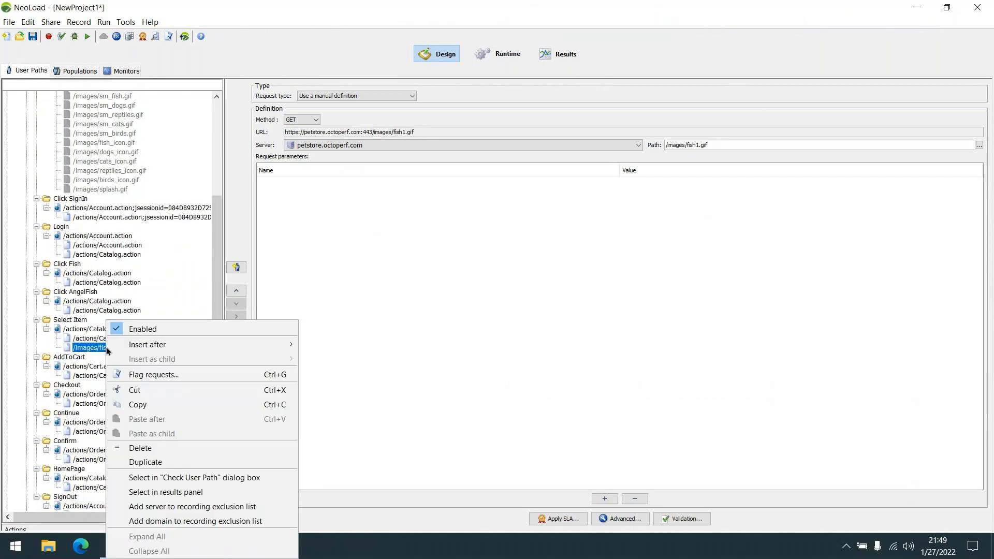
click(150, 329)
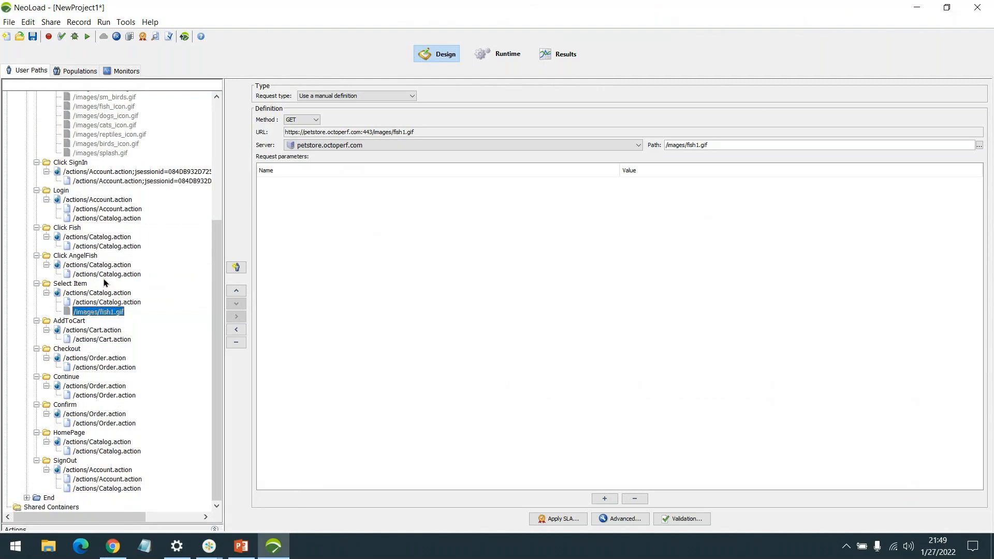
Collapse all transactions and pages under the JPet_BS1 Actions container.
scroll(112, 256, up, 2)
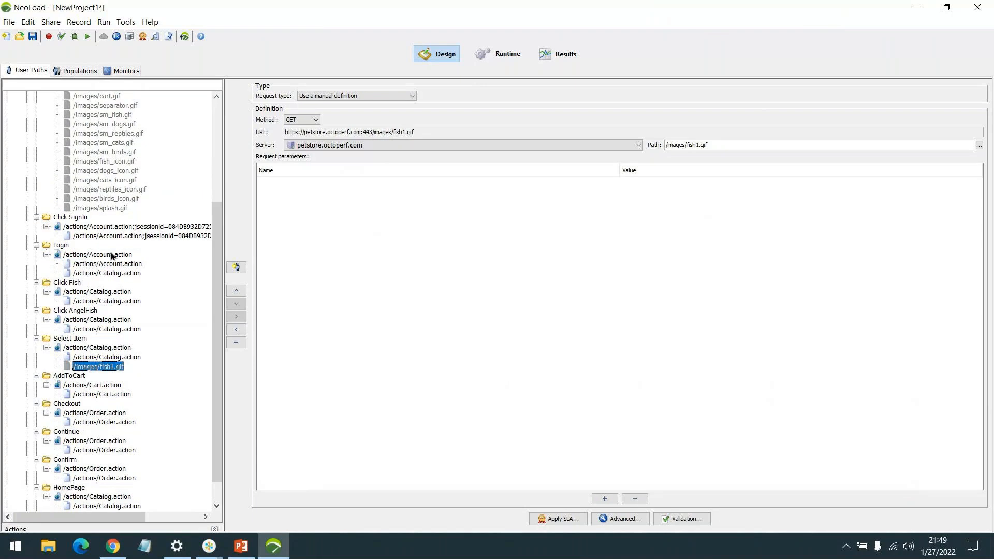
scroll(112, 256, up, 5)
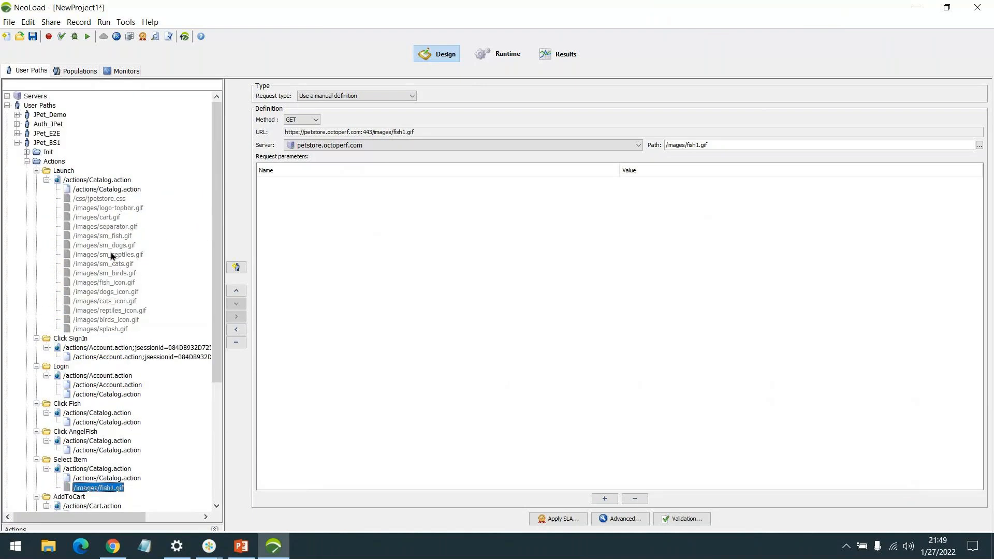
click(46, 180)
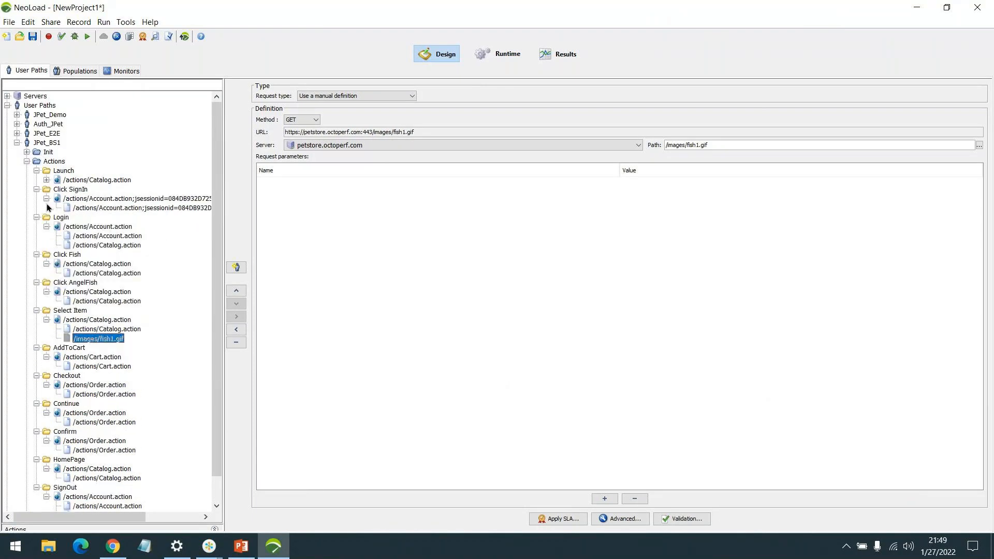
right_click(54, 162)
click(104, 358)
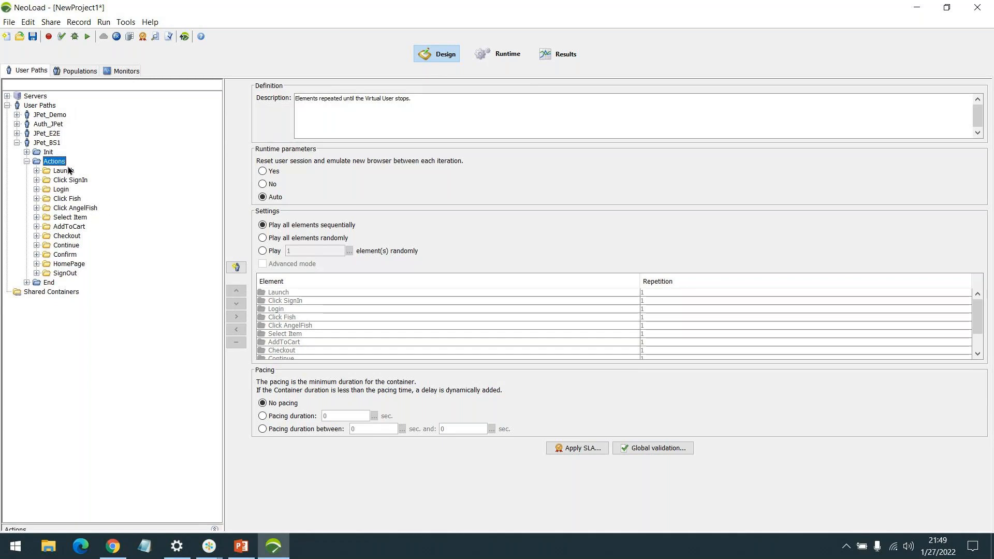
Save the project and close the Actions container of JPet_BS1.
click(45, 143)
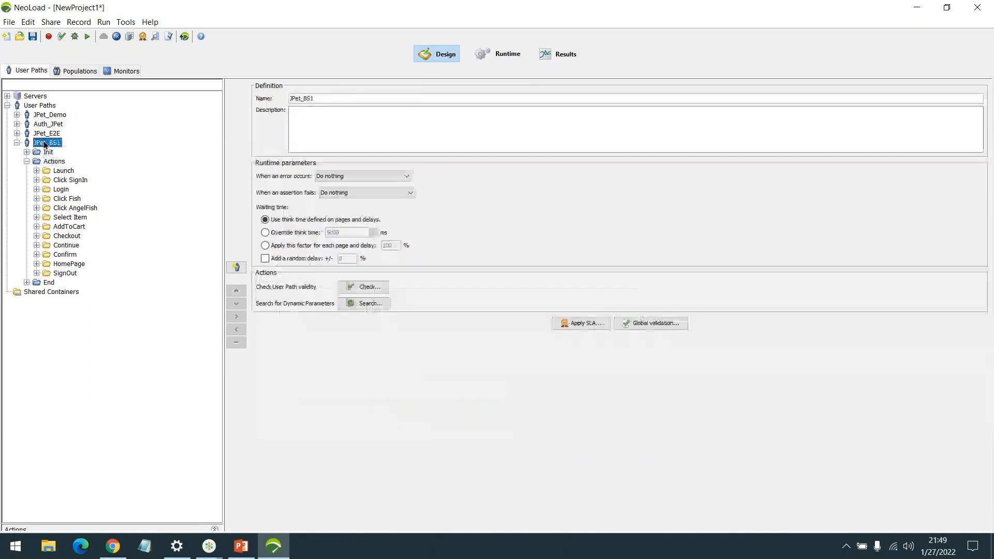
click(32, 36)
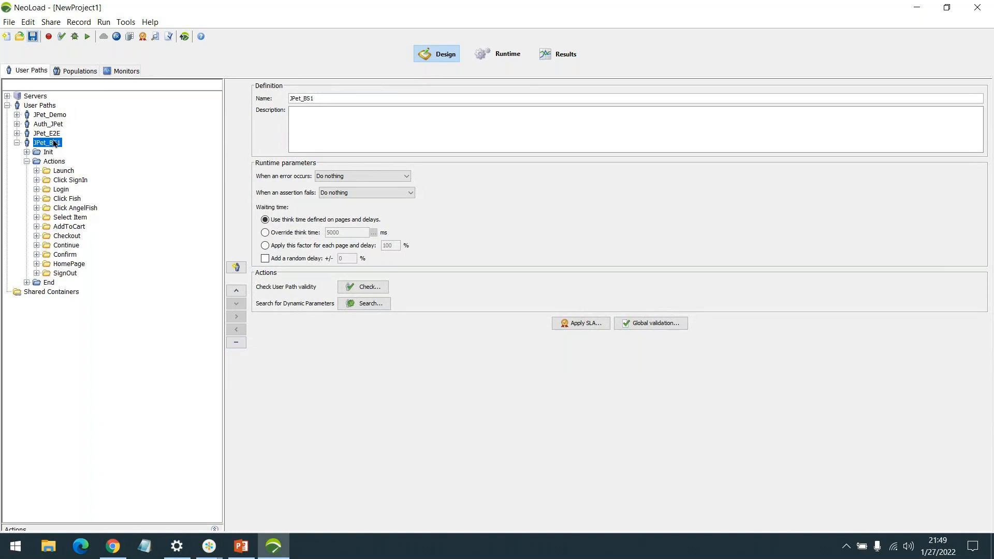
click(26, 161)
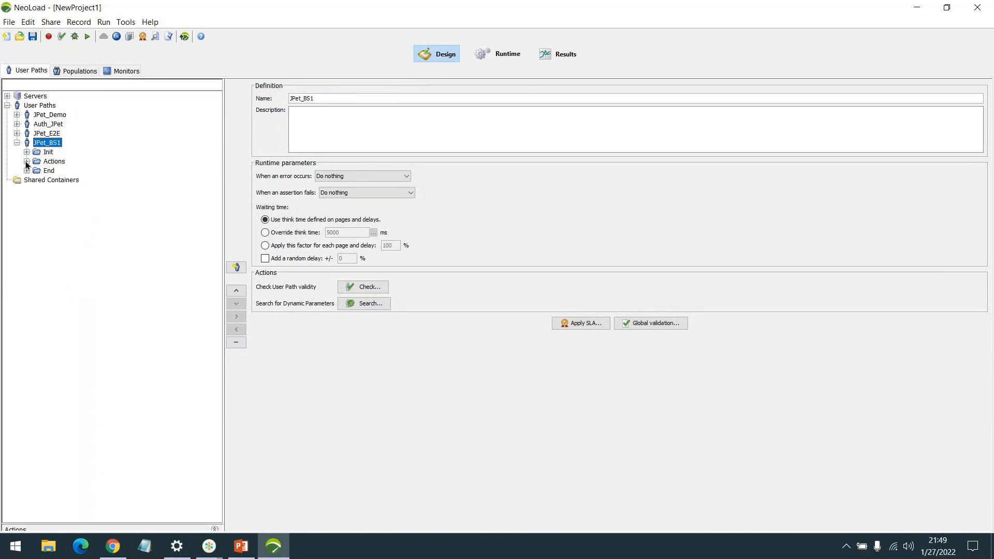
Duplicate the JPet_BS1 user path and rename the copy as JPet_Dev1.
right_click(50, 146)
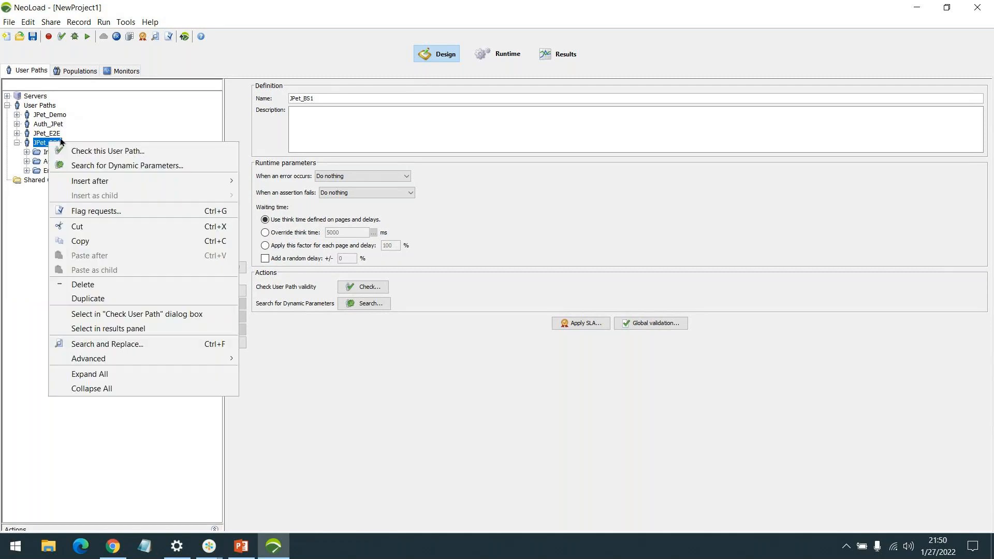
click(119, 299)
click(17, 142)
drag(303, 100, 349, 104)
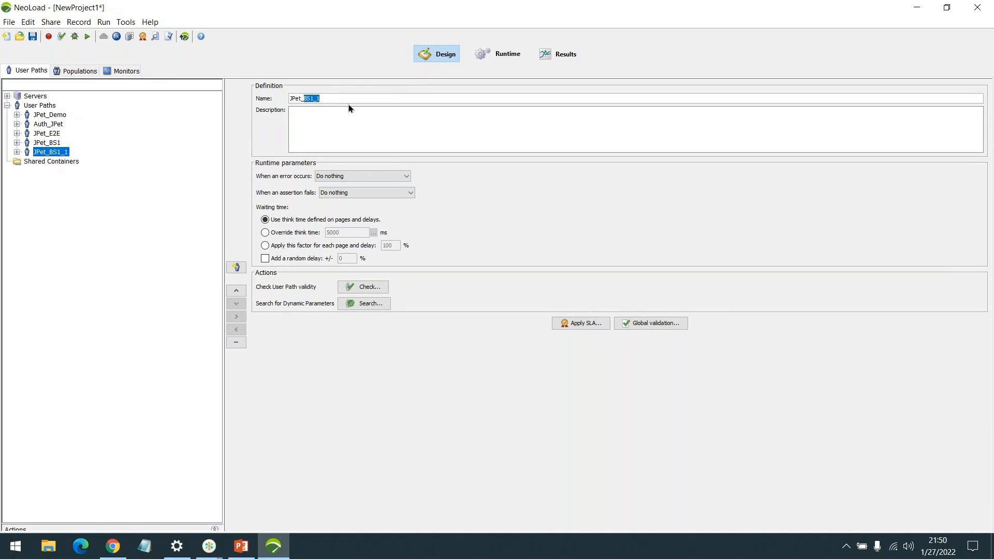
text(Dev1)
Select the JPet_Dev1 user path and expand it to show its containers.
click(55, 146)
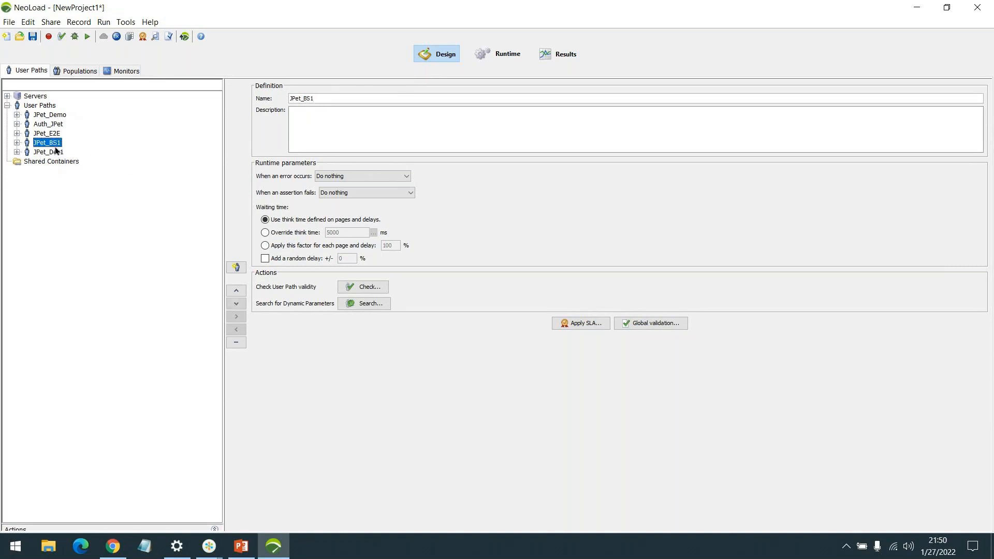
double_click(54, 146)
double_click(54, 147)
click(56, 150)
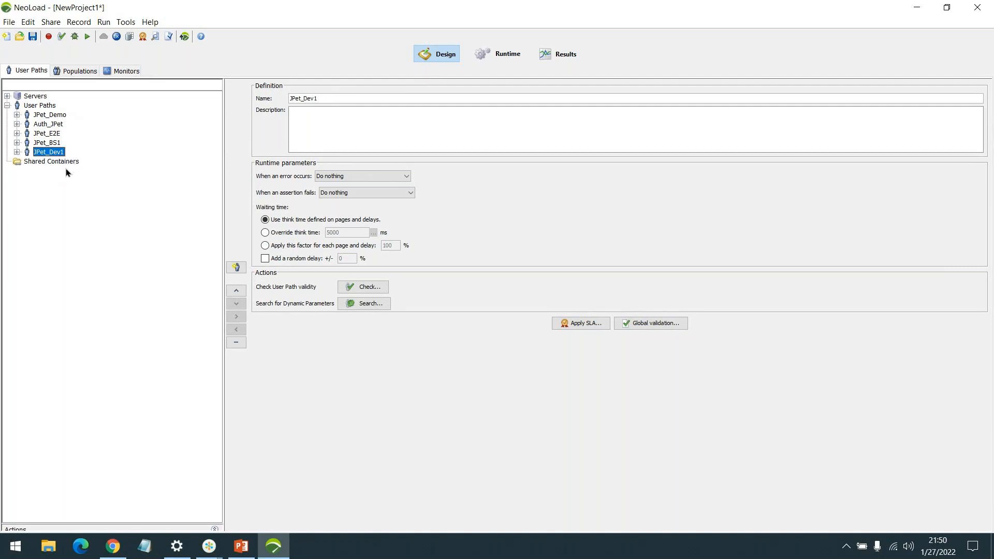
double_click(60, 152)
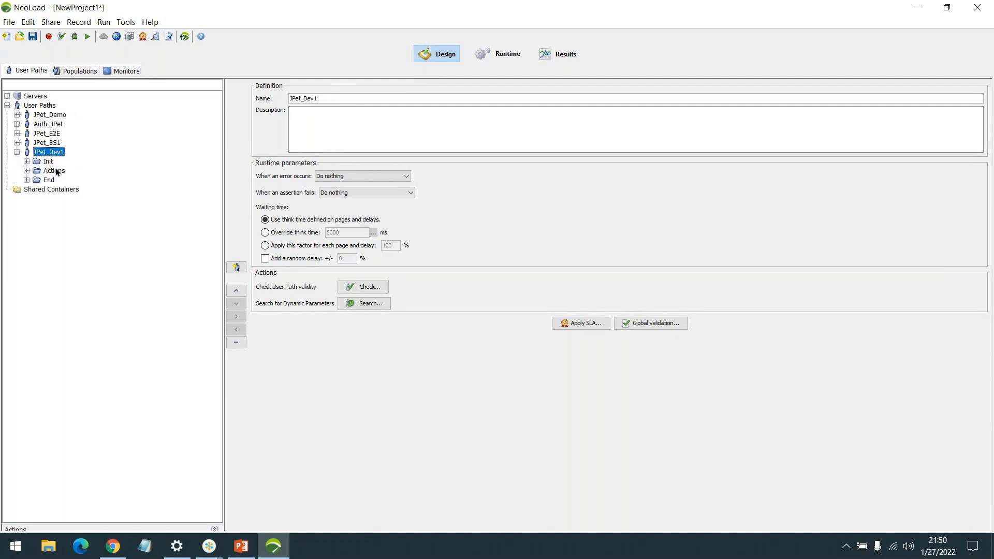
Expand the Actions container of JPet_Dev1 and set that user path's description to "Dev phase".
click(54, 171)
double_click(55, 171)
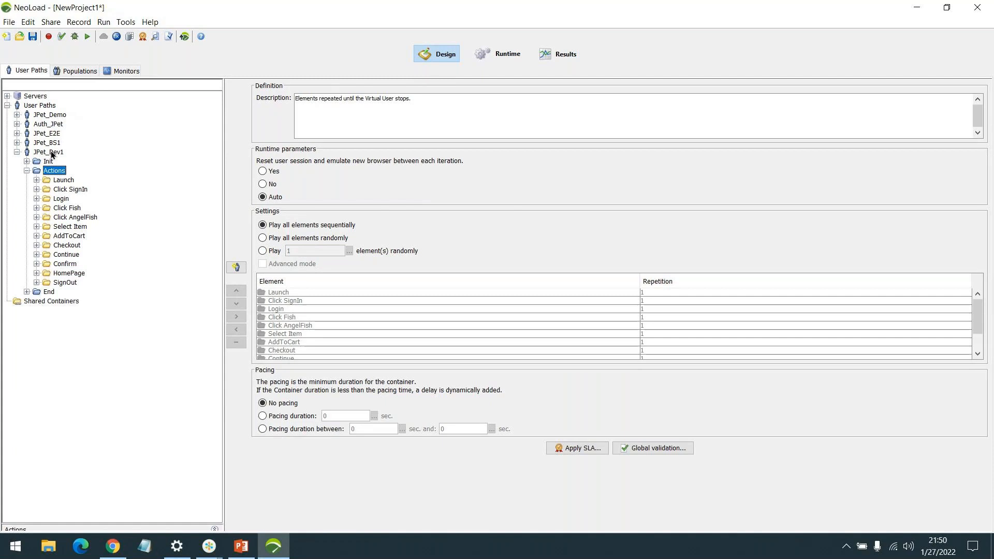
click(51, 153)
click(321, 131)
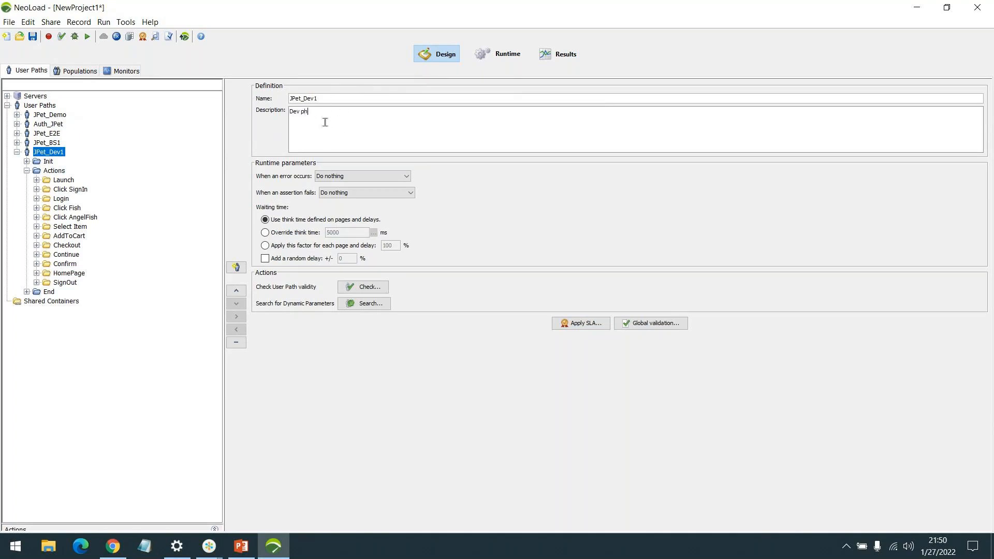
Set the description of the JPet_BS1 user path to "Baseline".
click(53, 142)
click(381, 125)
text(Baseline)
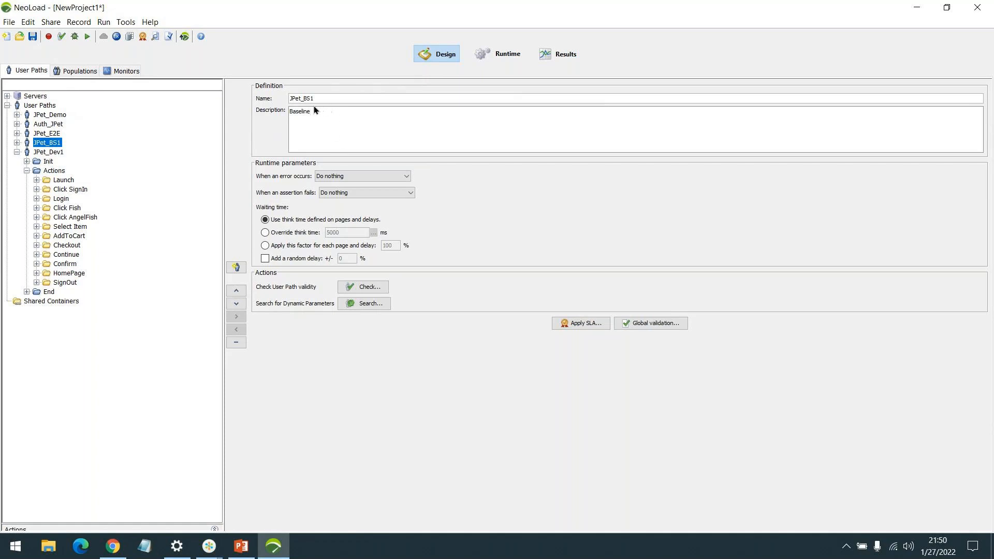
click(53, 171)
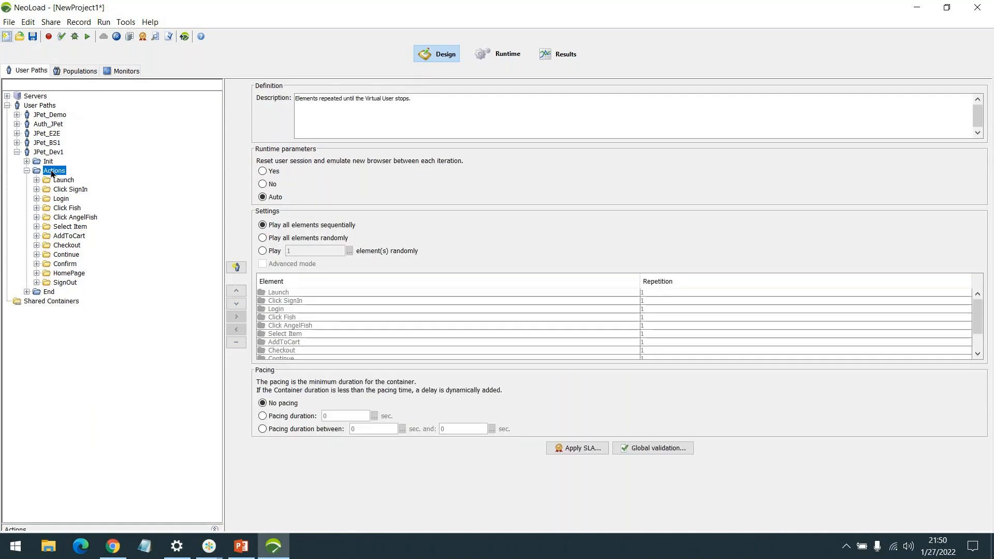
Rename the JPet_Dev1 user path with the ready-for-test suffix RFT in place of Dev.
click(48, 152)
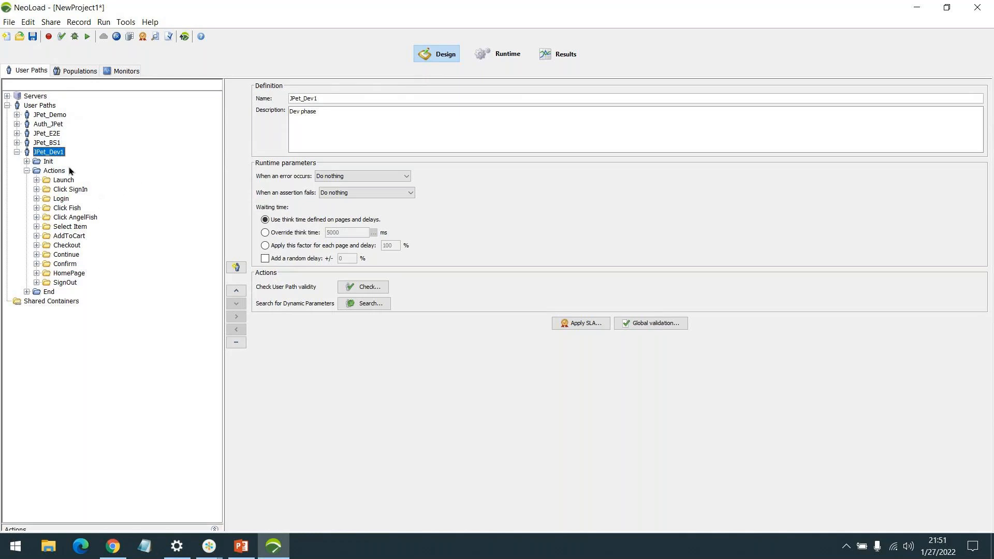
right_click(59, 155)
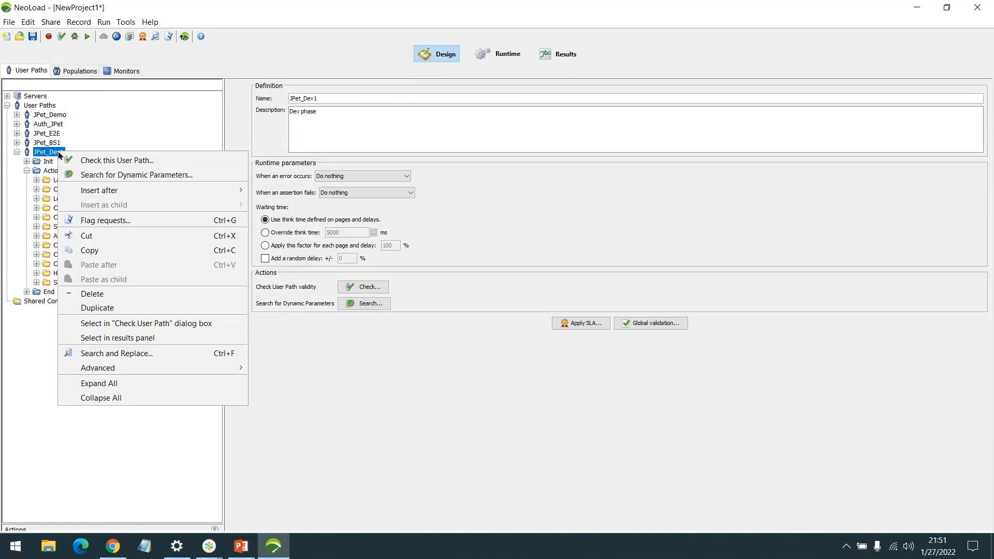
click(47, 242)
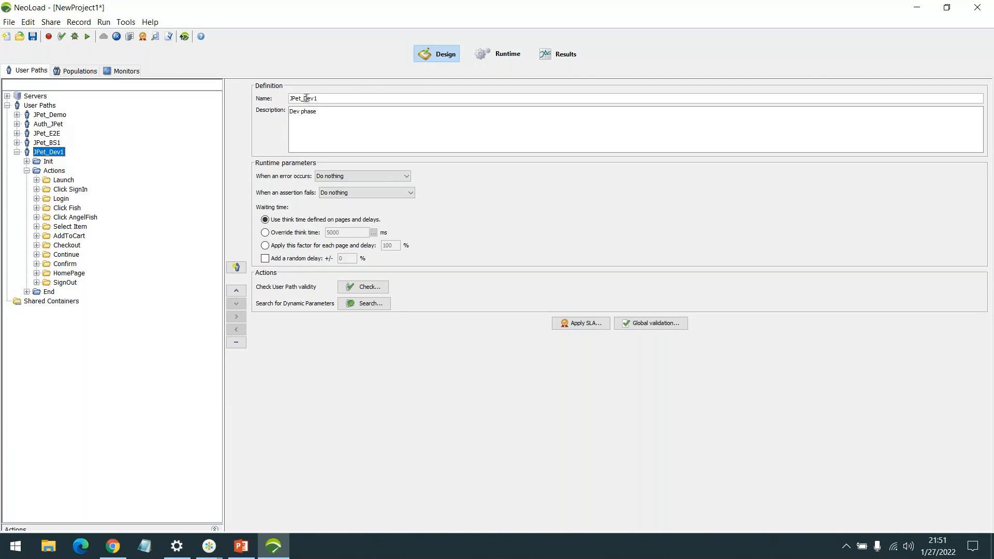
drag(305, 98, 314, 99)
text(RFT)
Change the development user path's phase suffix to execution, naming it JPet_Ex1.
click(317, 99)
text(Ex)
drag(311, 98, 303, 96)
click(307, 99)
key(shift+Left)
key(Left)
Review the transactions in the JPet_BS1 Actions container, including Click Fish, and collapse the user path again.
click(72, 218)
drag(72, 218, 46, 148)
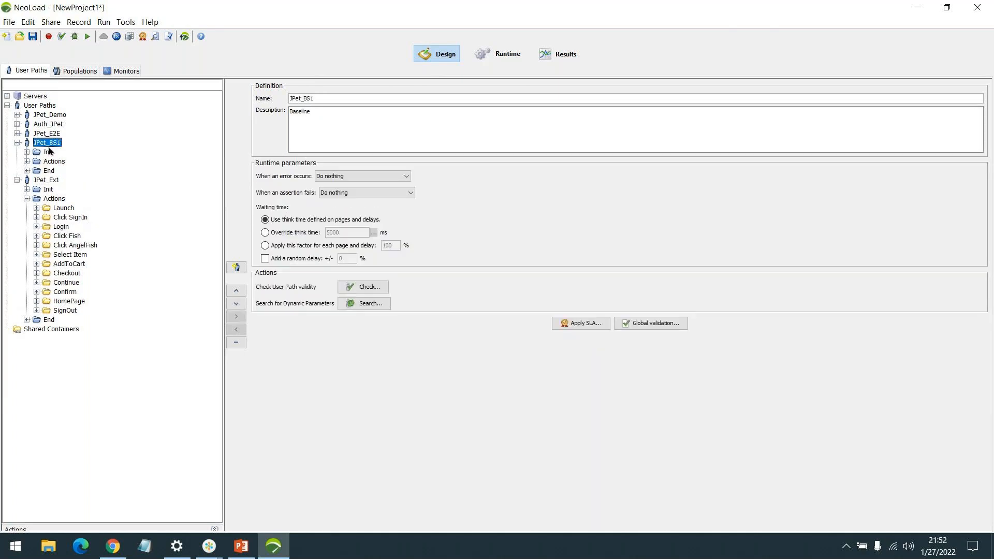
double_click(53, 162)
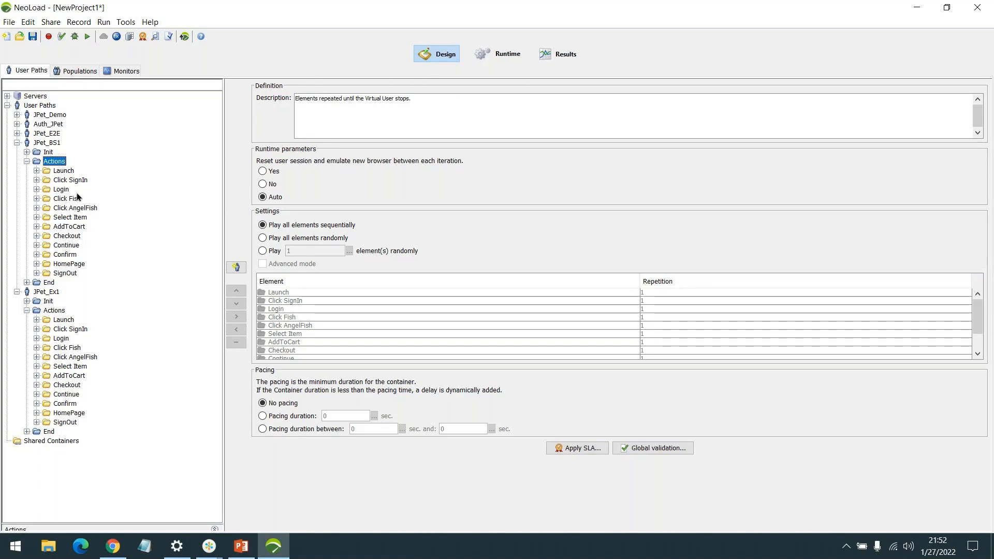
click(67, 201)
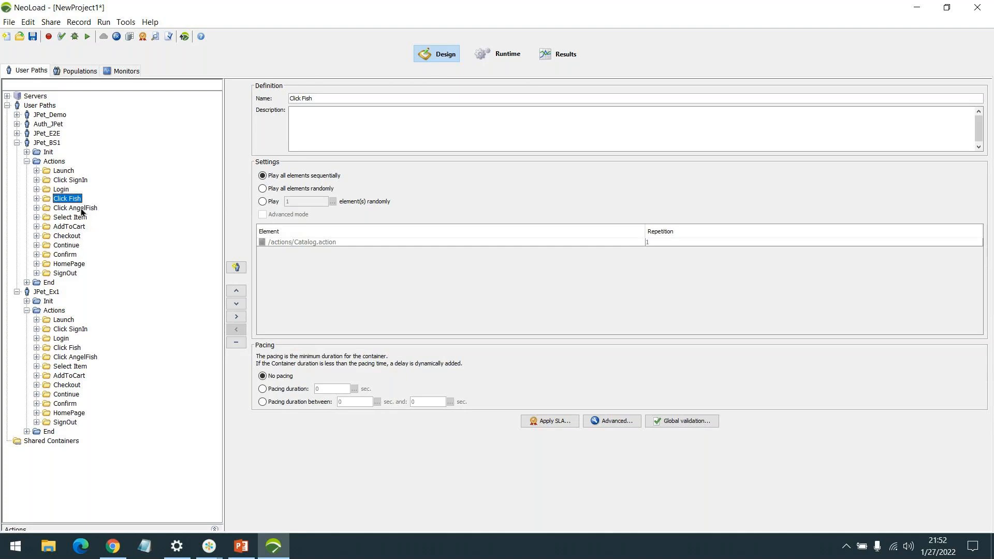
click(27, 161)
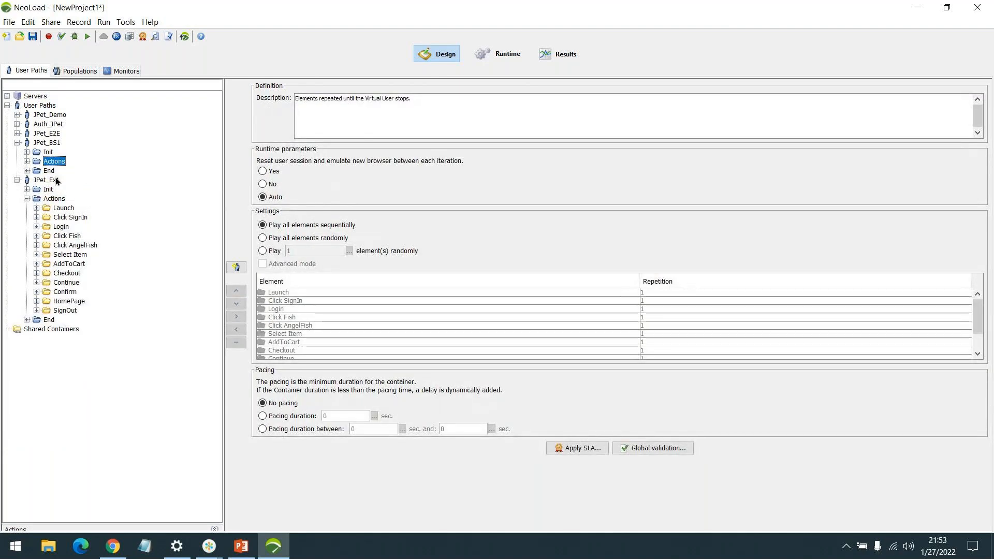
click(17, 143)
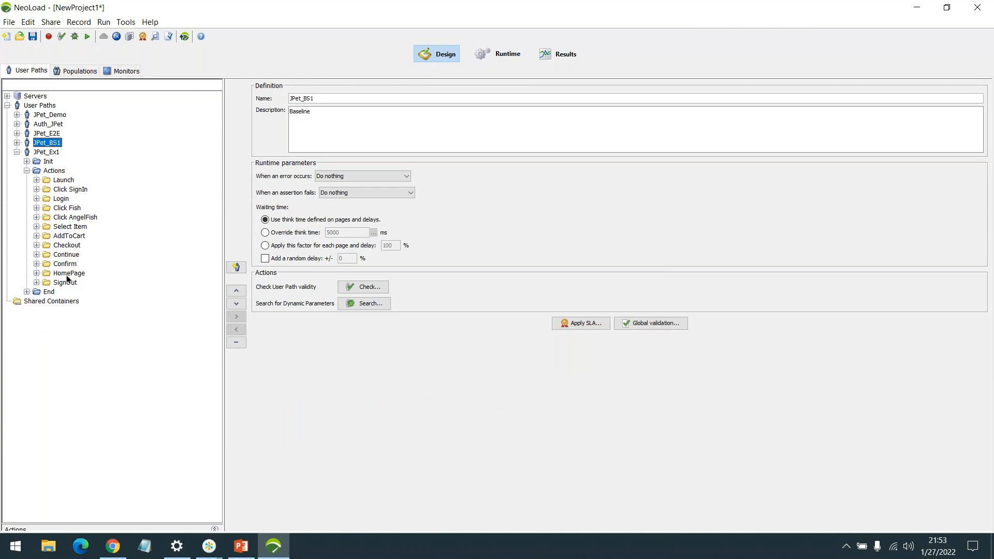
Delete the Checkout transaction from the Actions container of JPet_Ex1.
click(75, 245)
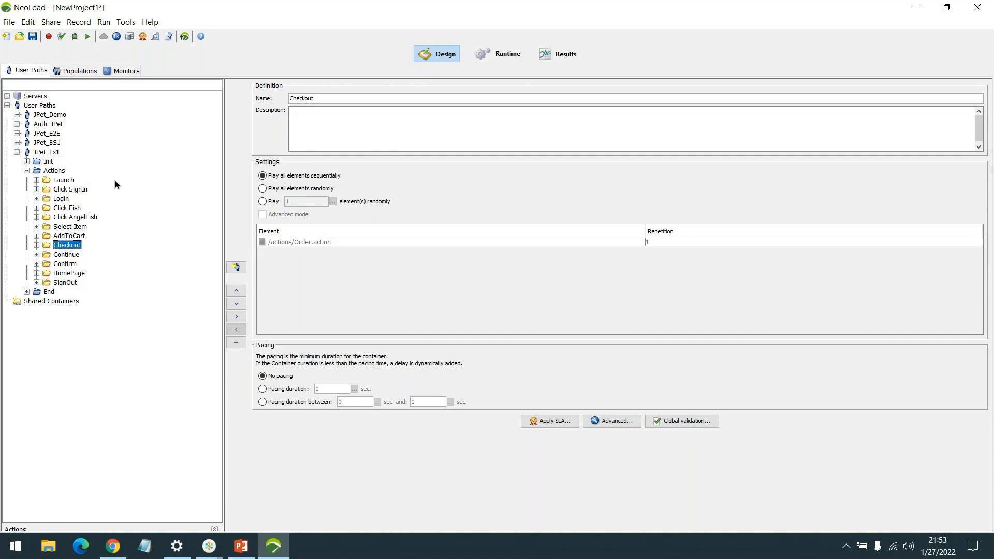
key(Delete)
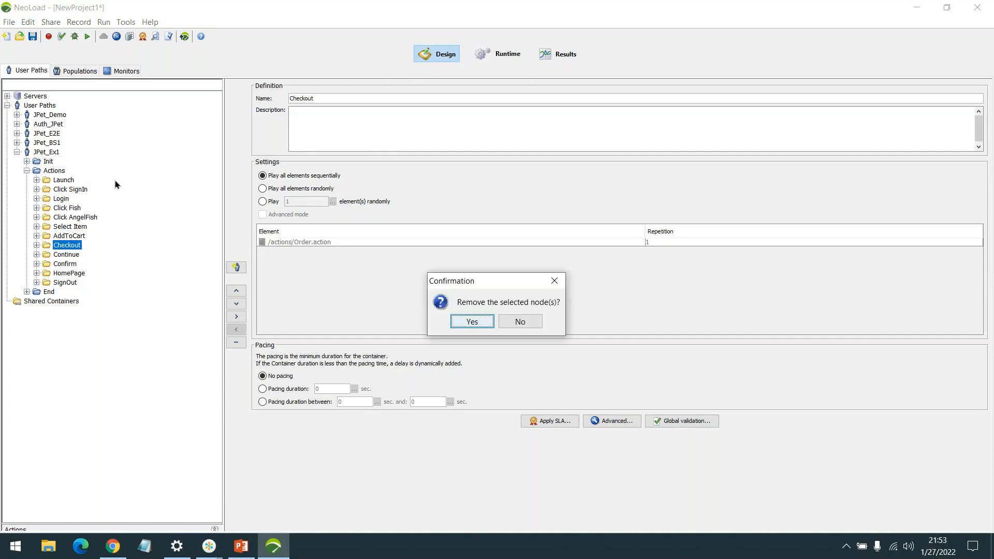
key(Return)
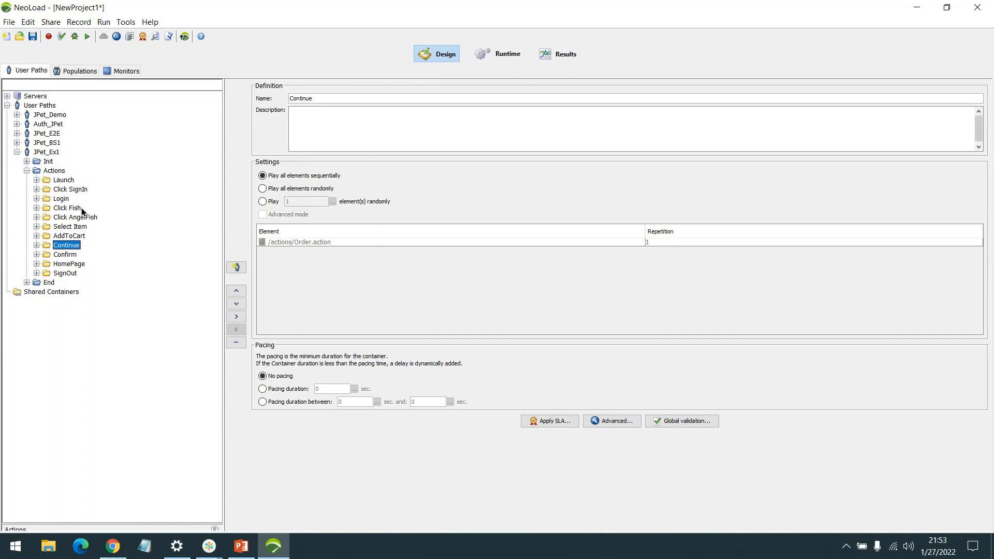
Expand JPet_BS1 and compare its AddToCart, Checkout and Continue sequence with the transactions in JPet_Ex1.
click(17, 143)
click(27, 162)
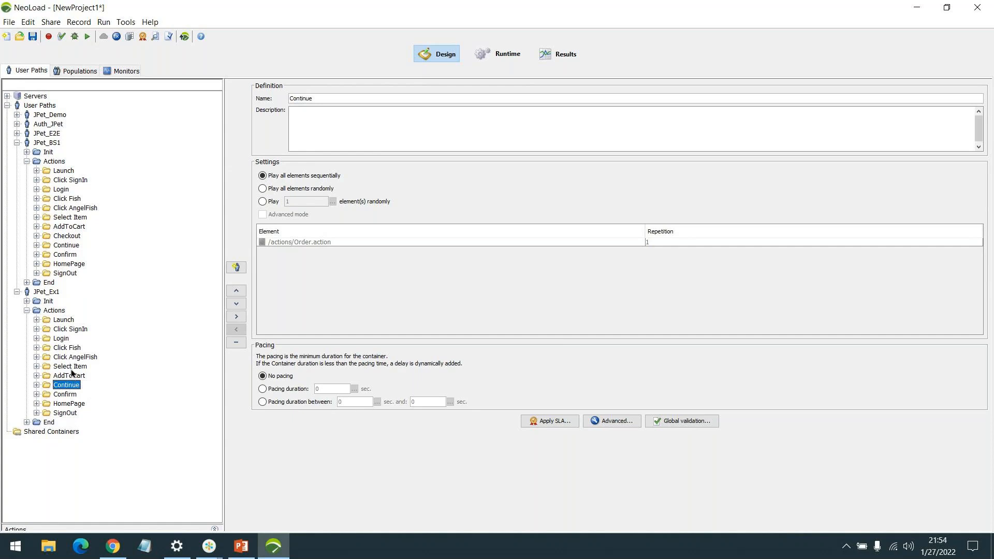
click(65, 246)
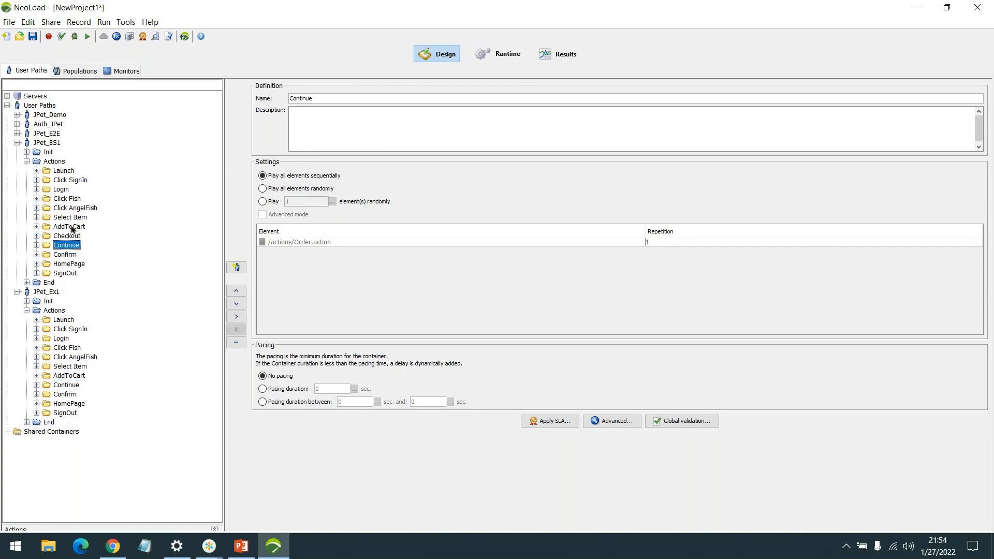
click(71, 229)
click(70, 377)
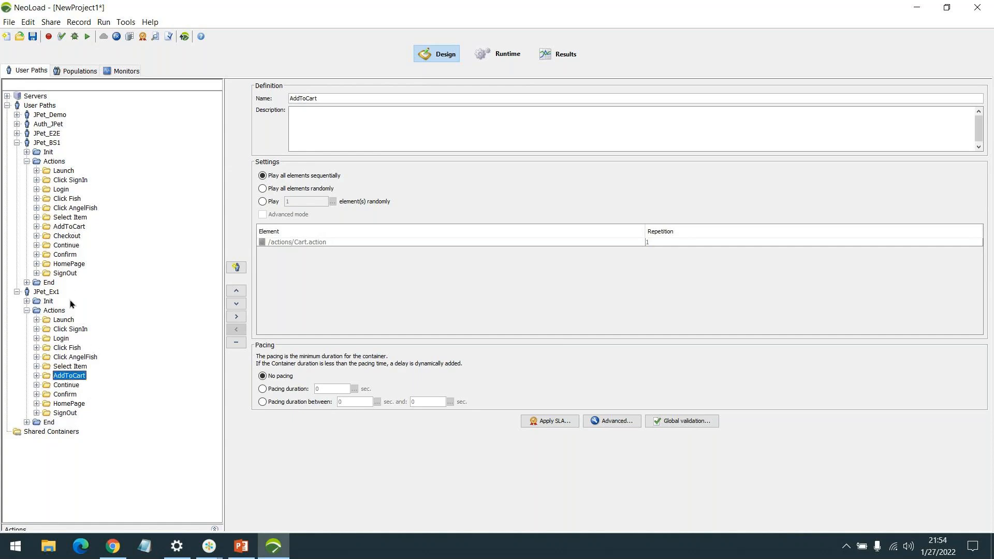
click(68, 237)
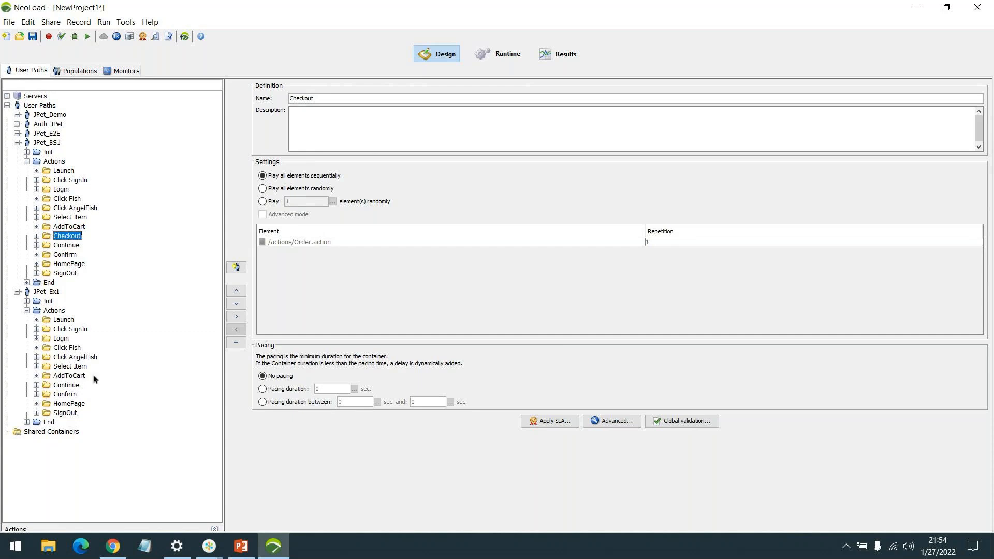
click(72, 385)
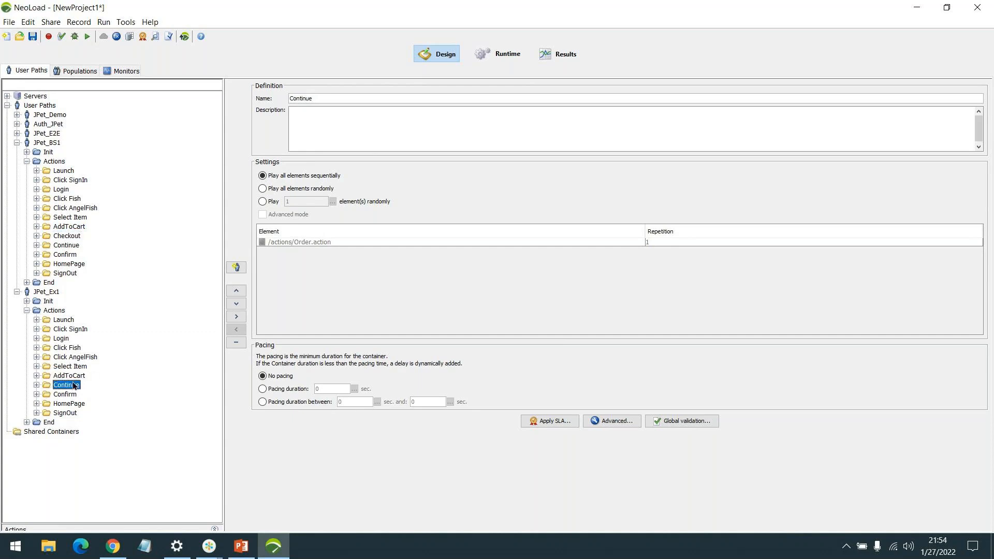
Copy the Checkout transaction from JPet_BS1 into the JPet_Ex1 Actions, place it after AddToCart, and collapse the baseline's Actions container.
right_click(68, 237)
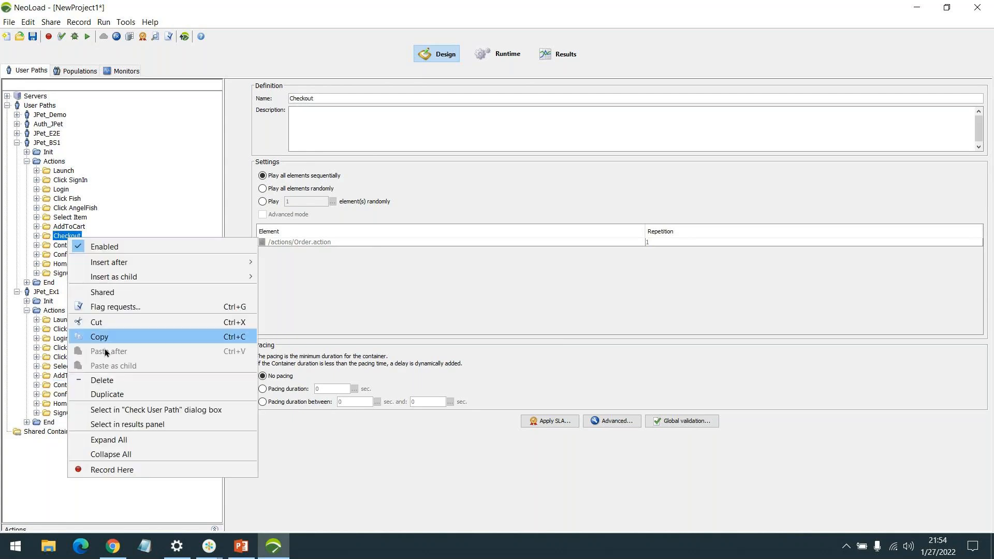
click(90, 339)
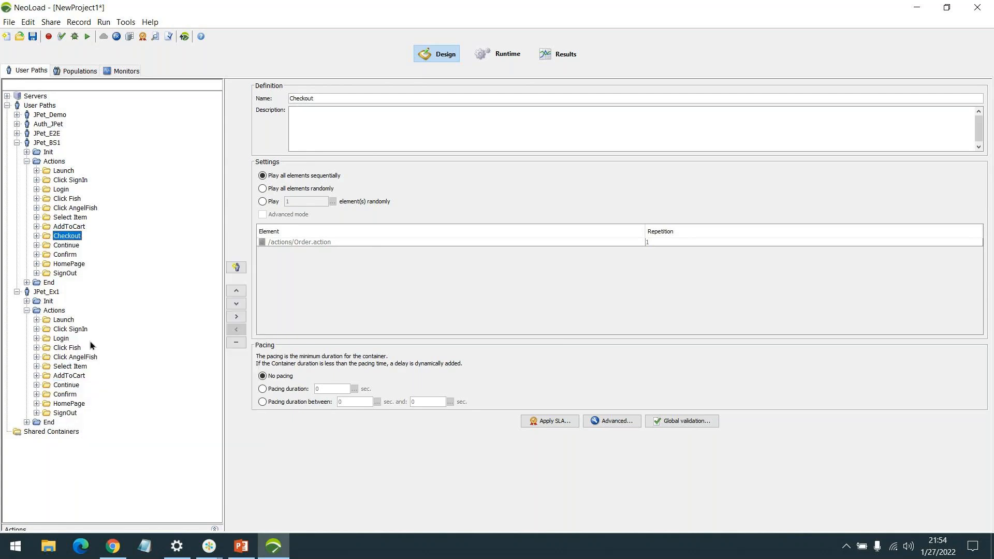
right_click(50, 313)
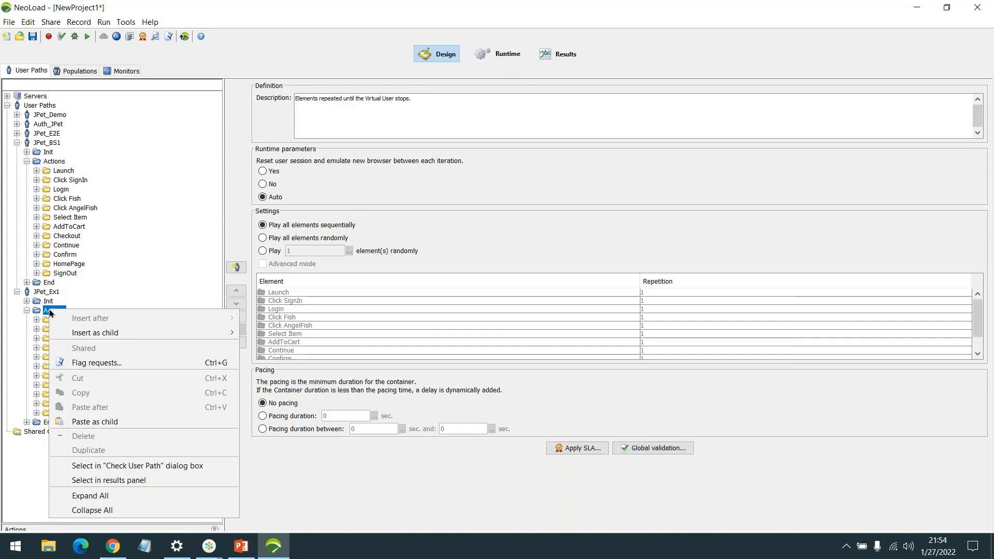
click(101, 422)
drag(70, 422, 72, 379)
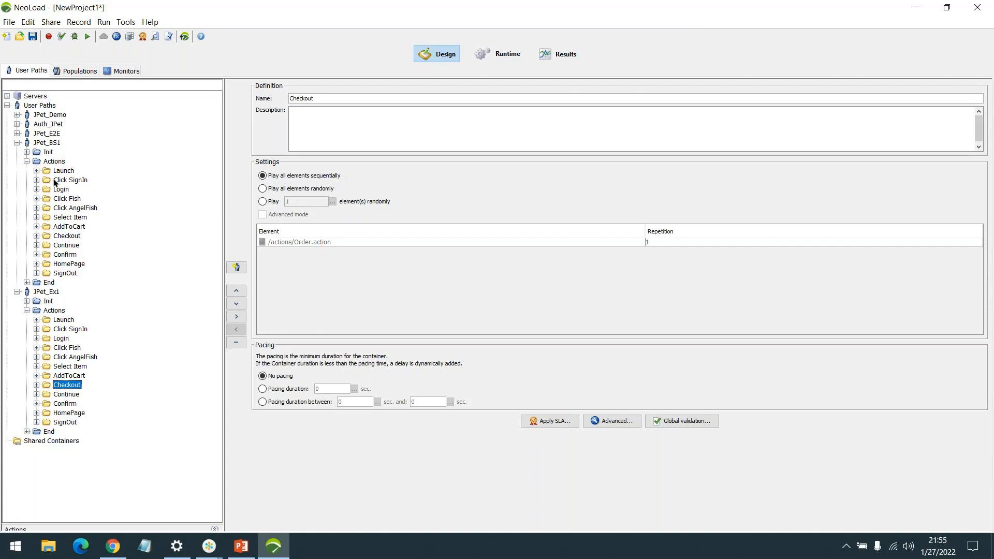
click(27, 161)
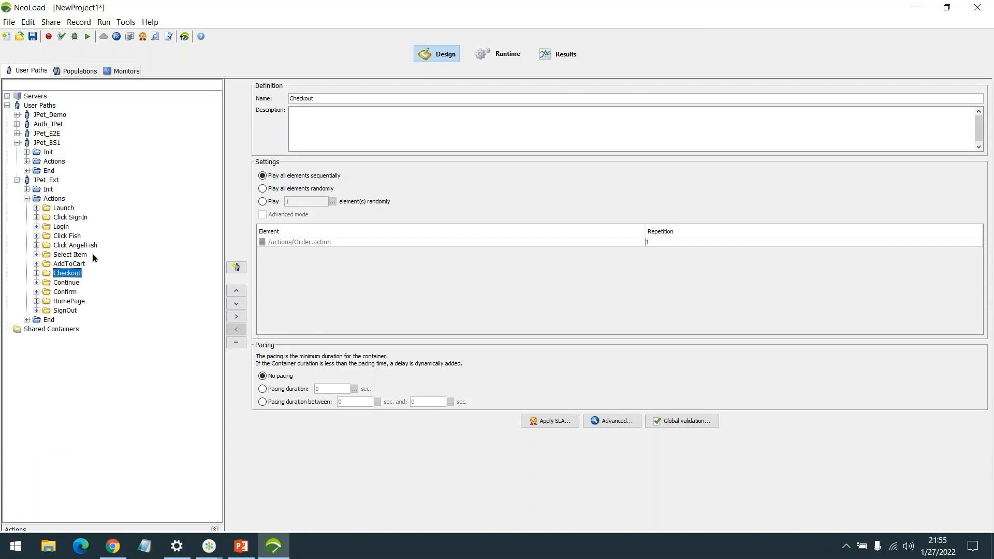
Switch to the PowerPoint presentation and review the Scripting Phases and Phase Steps slides as a slide show, including all animated points.
click(241, 549)
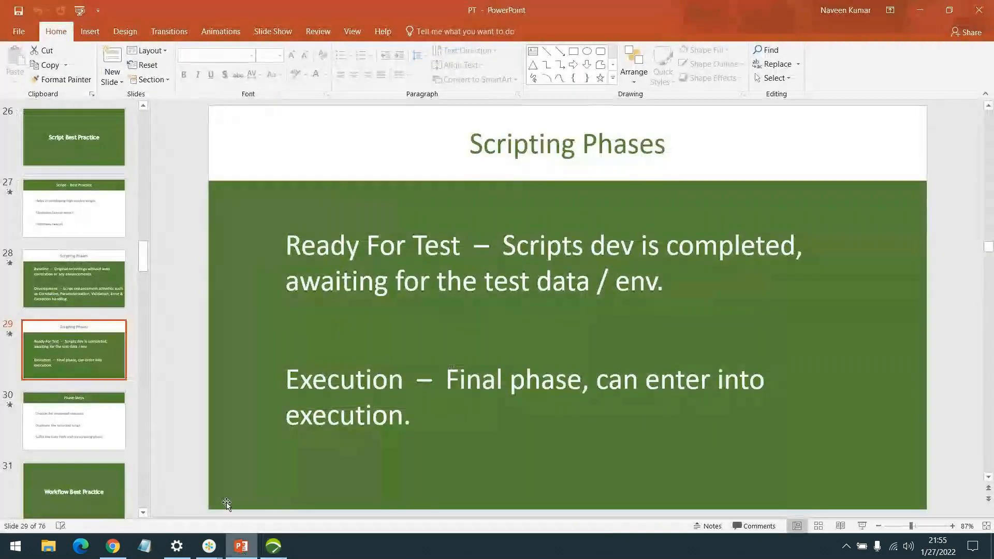
click(862, 525)
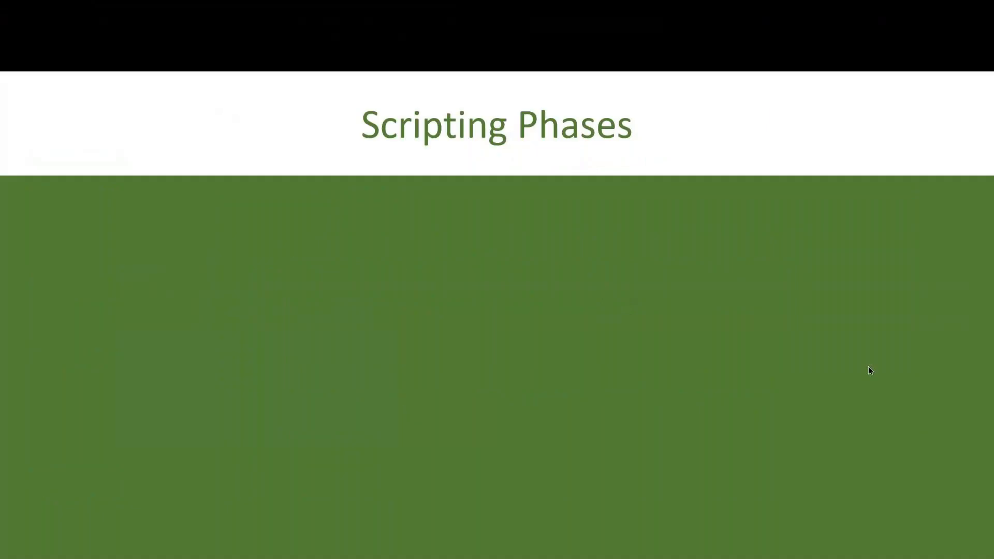
click(868, 365)
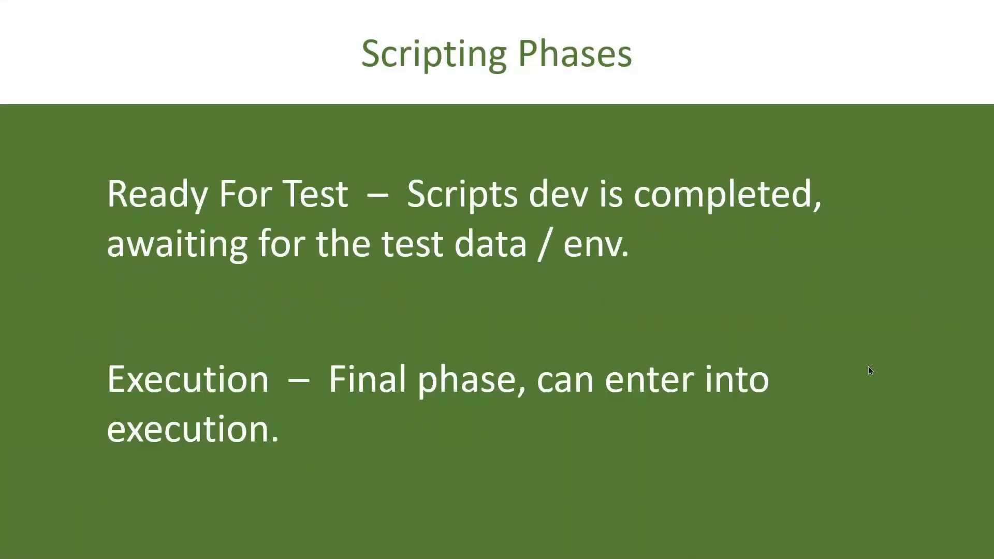
click(867, 365)
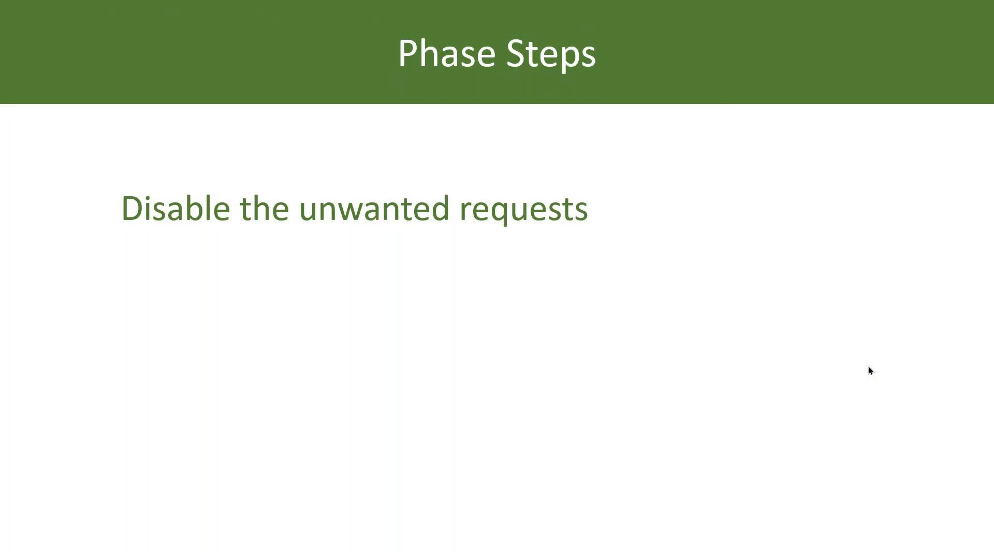
key(Right)
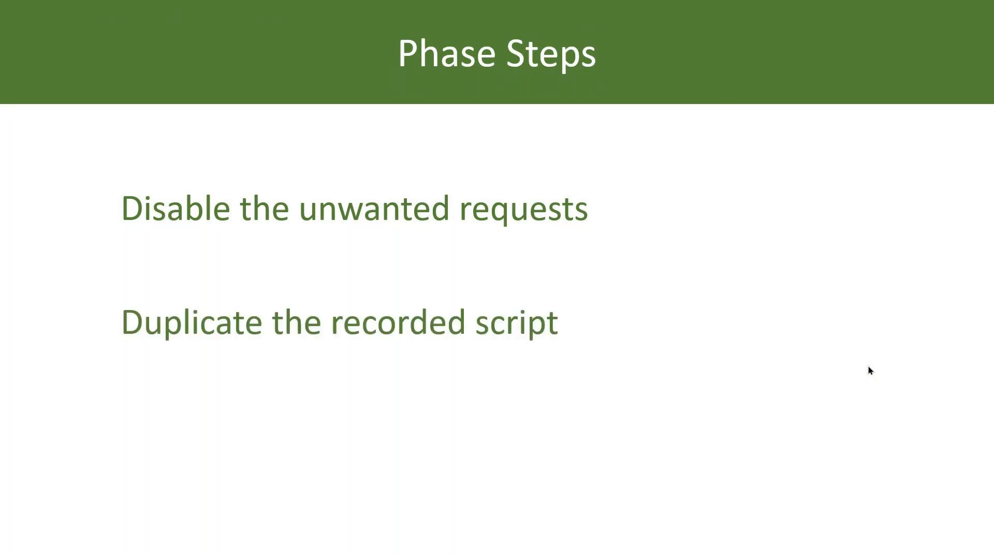
key(Right)
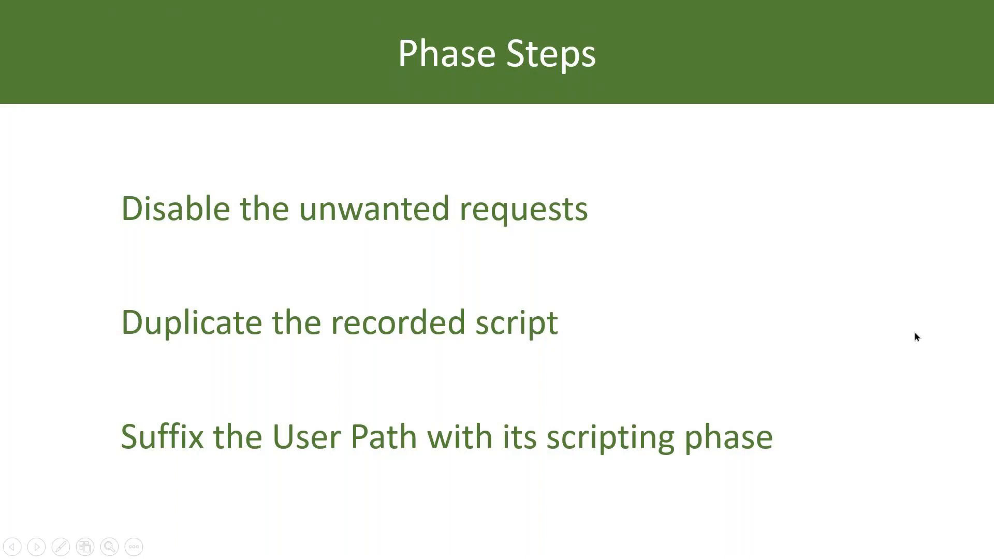
key(Escape)
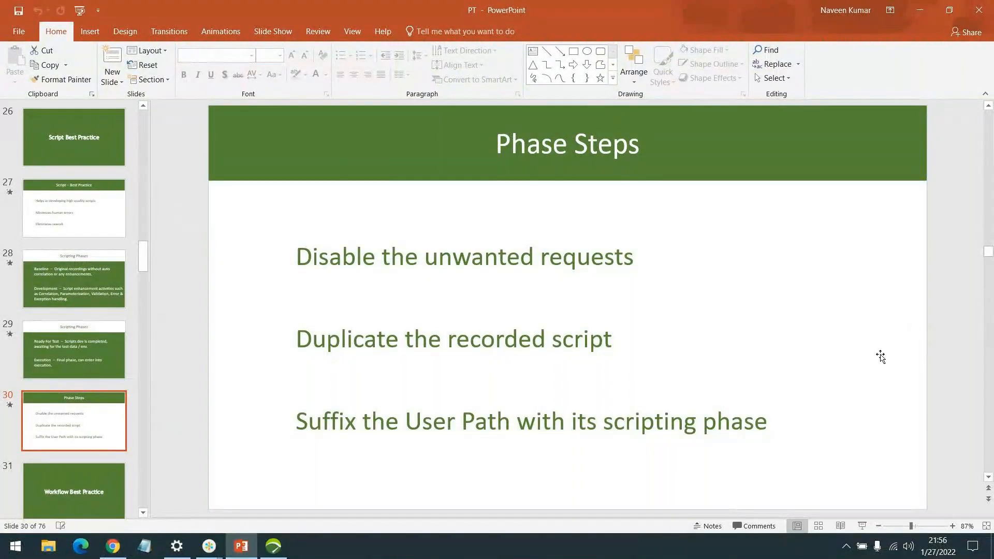
click(241, 546)
Return to NeoLoad and collapse the JPet_Ex1 Actions container and the JPet_BS1 user path.
click(273, 546)
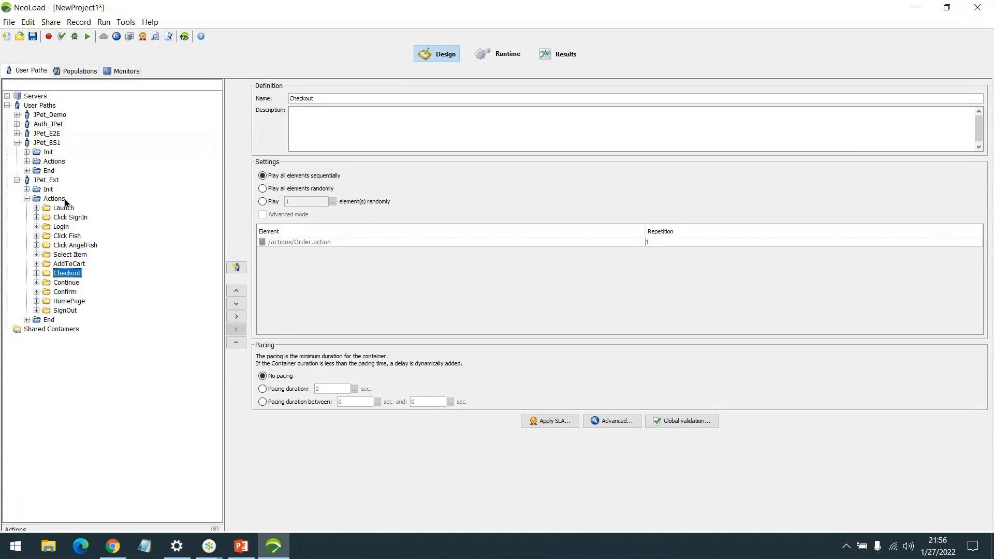
click(27, 198)
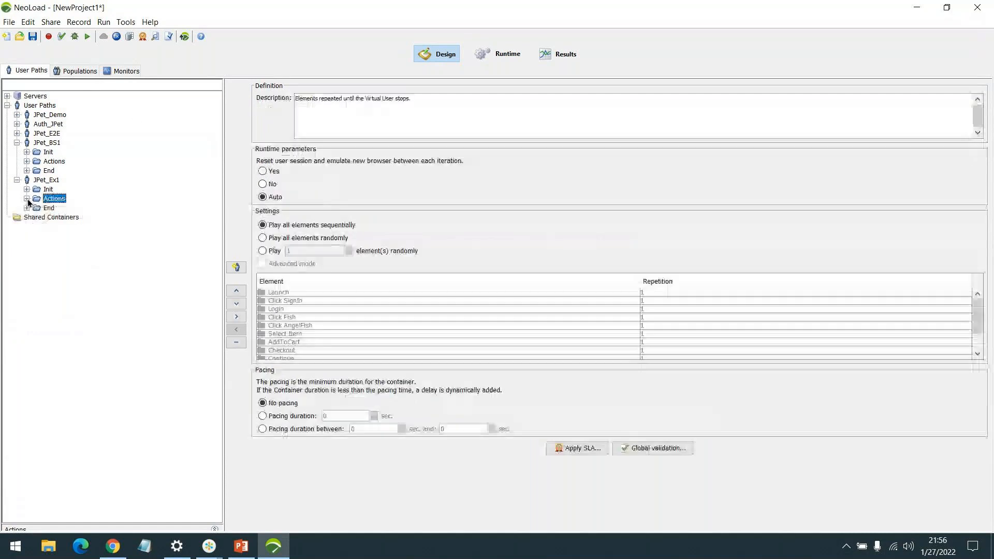
click(16, 144)
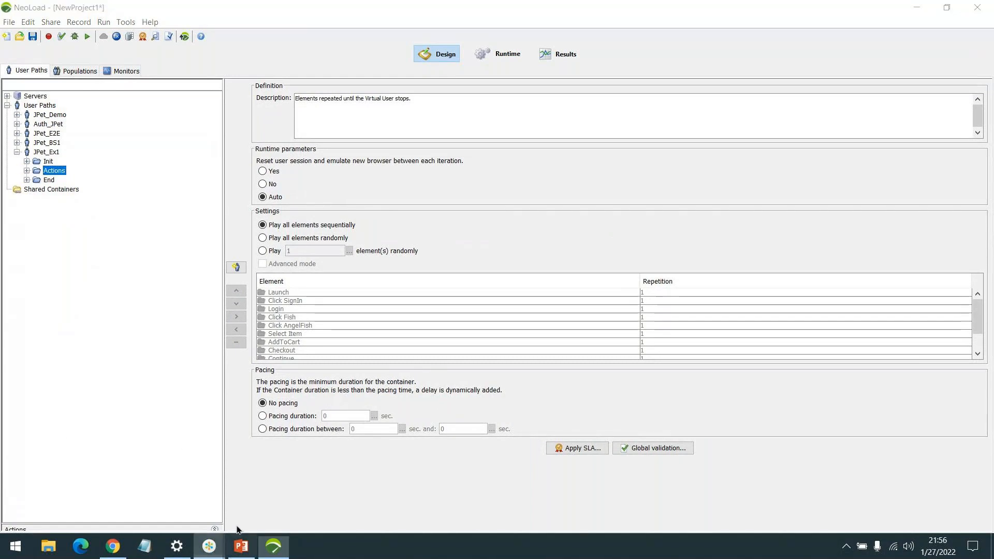